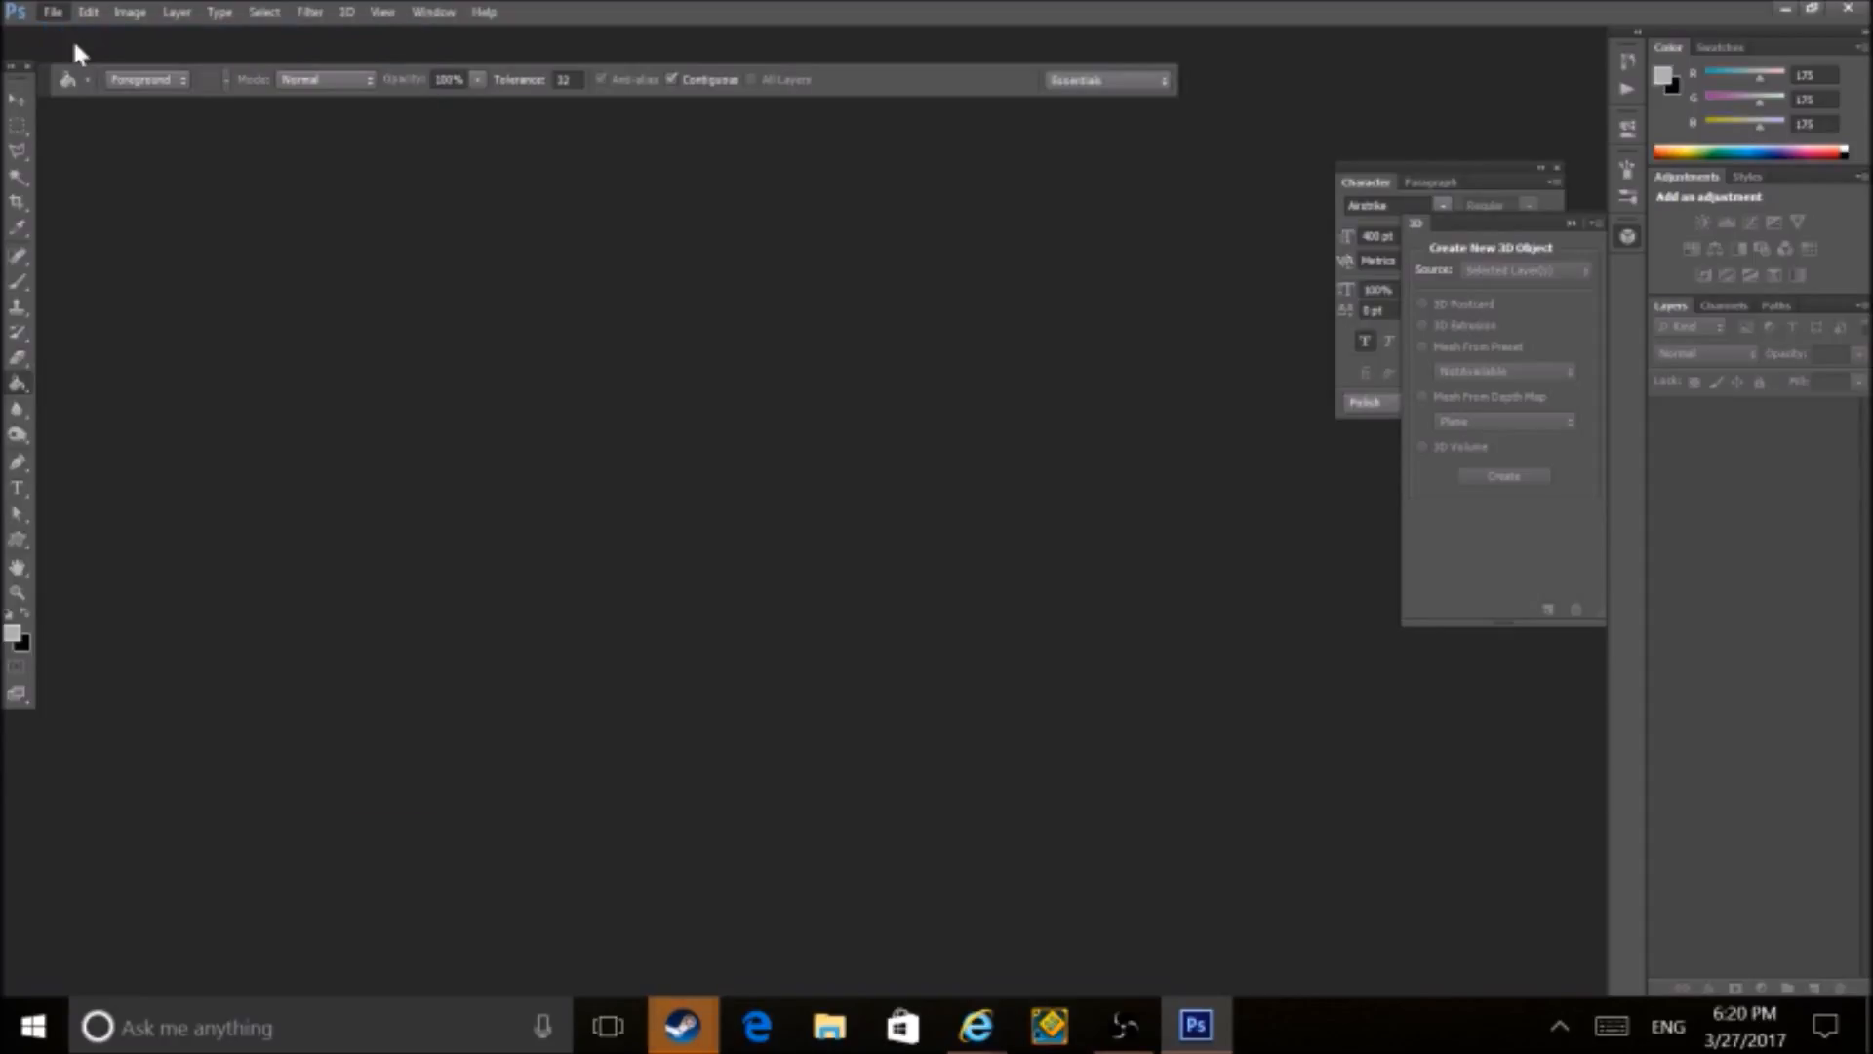
- Create a new document 1920 pixels wide and 1080 pixels high with a transparent background
{"action": "double_click", "coordinate": [849, 335]}
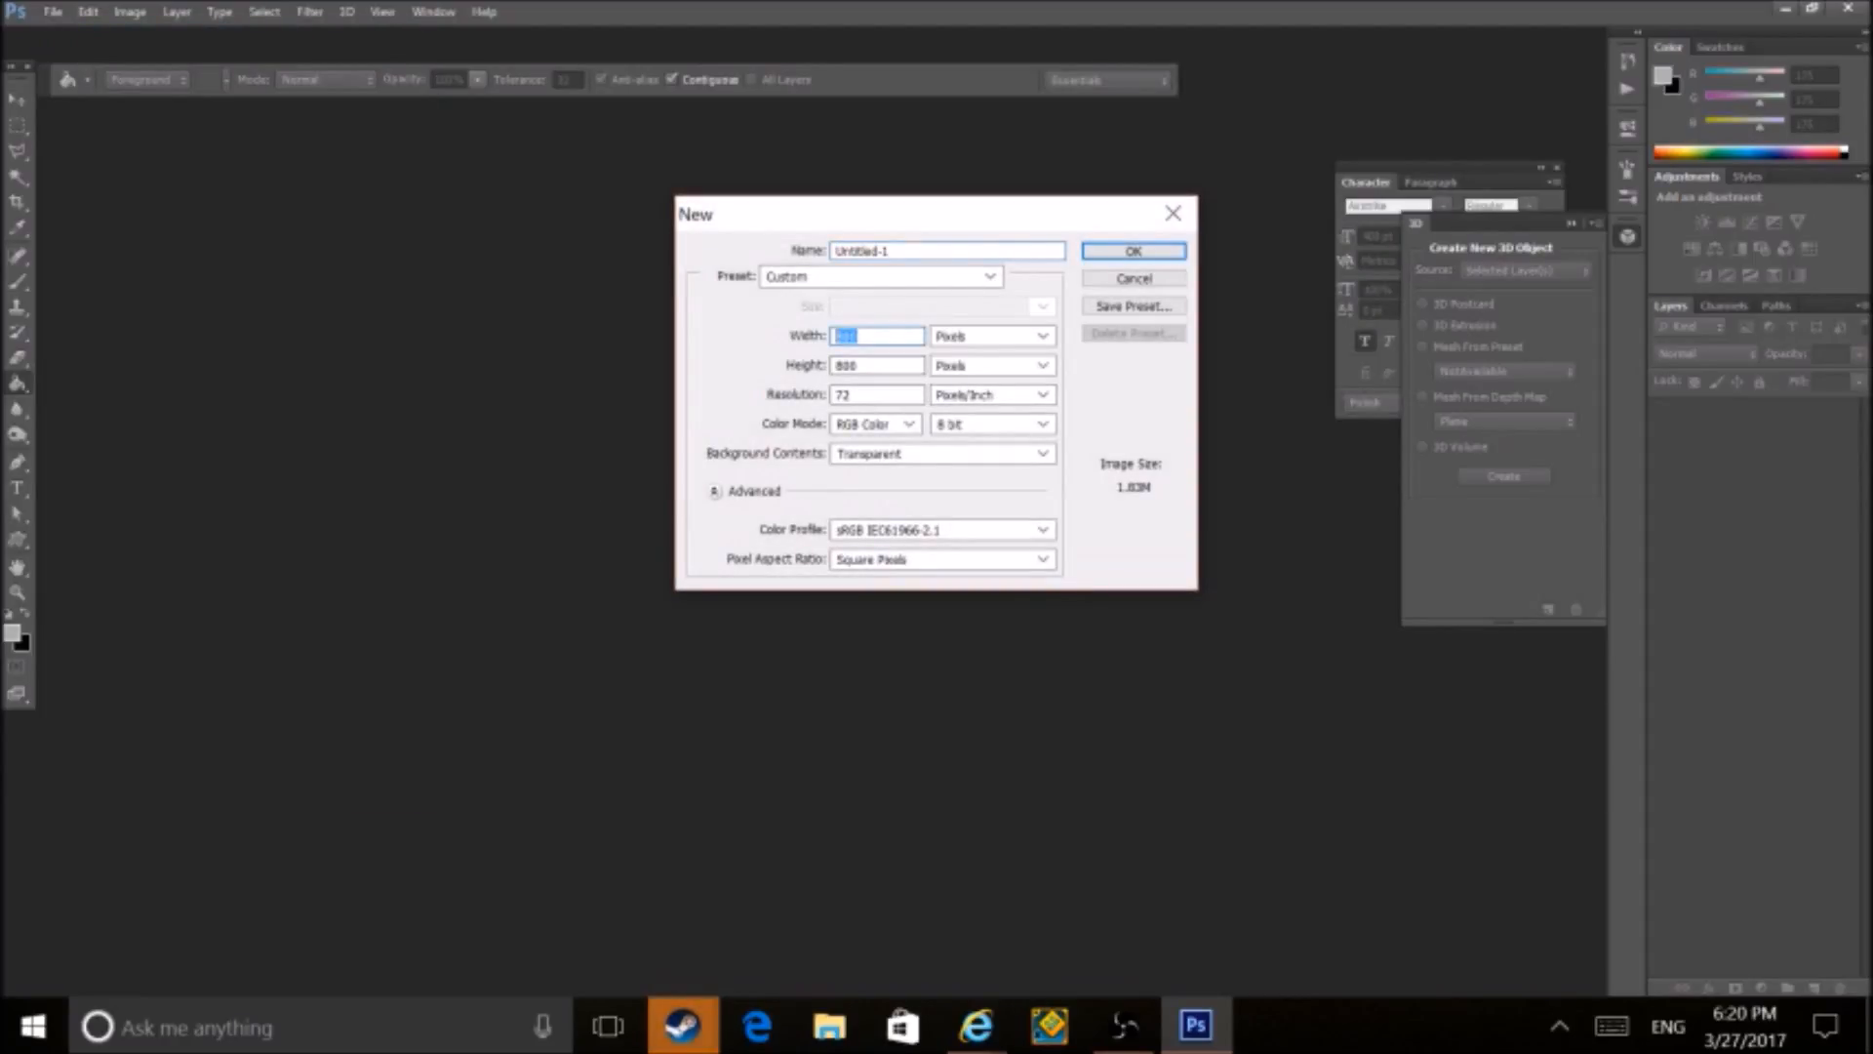
{"action": "type", "text": "1920"}
{"action": "double_click", "coordinate": [845, 365]}
{"action": "type", "text": "10"}
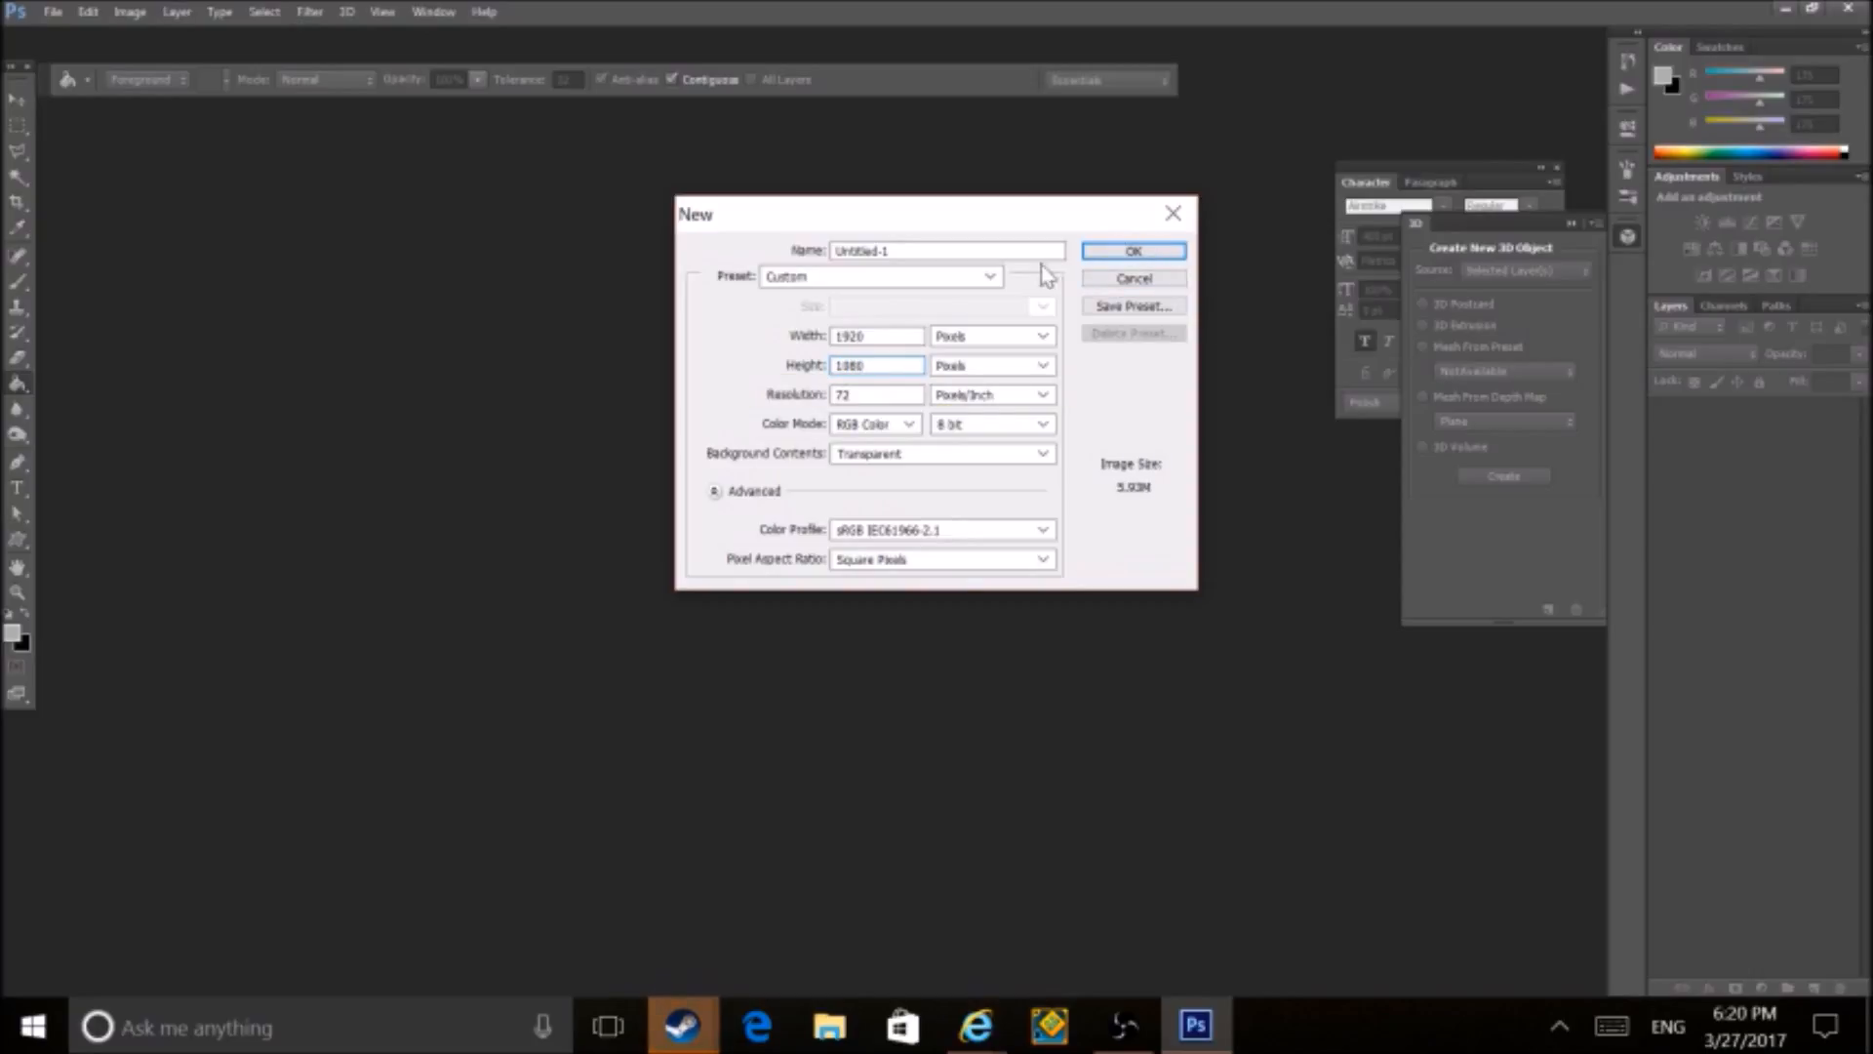
{"action": "left_click", "coordinate": [1129, 256]}
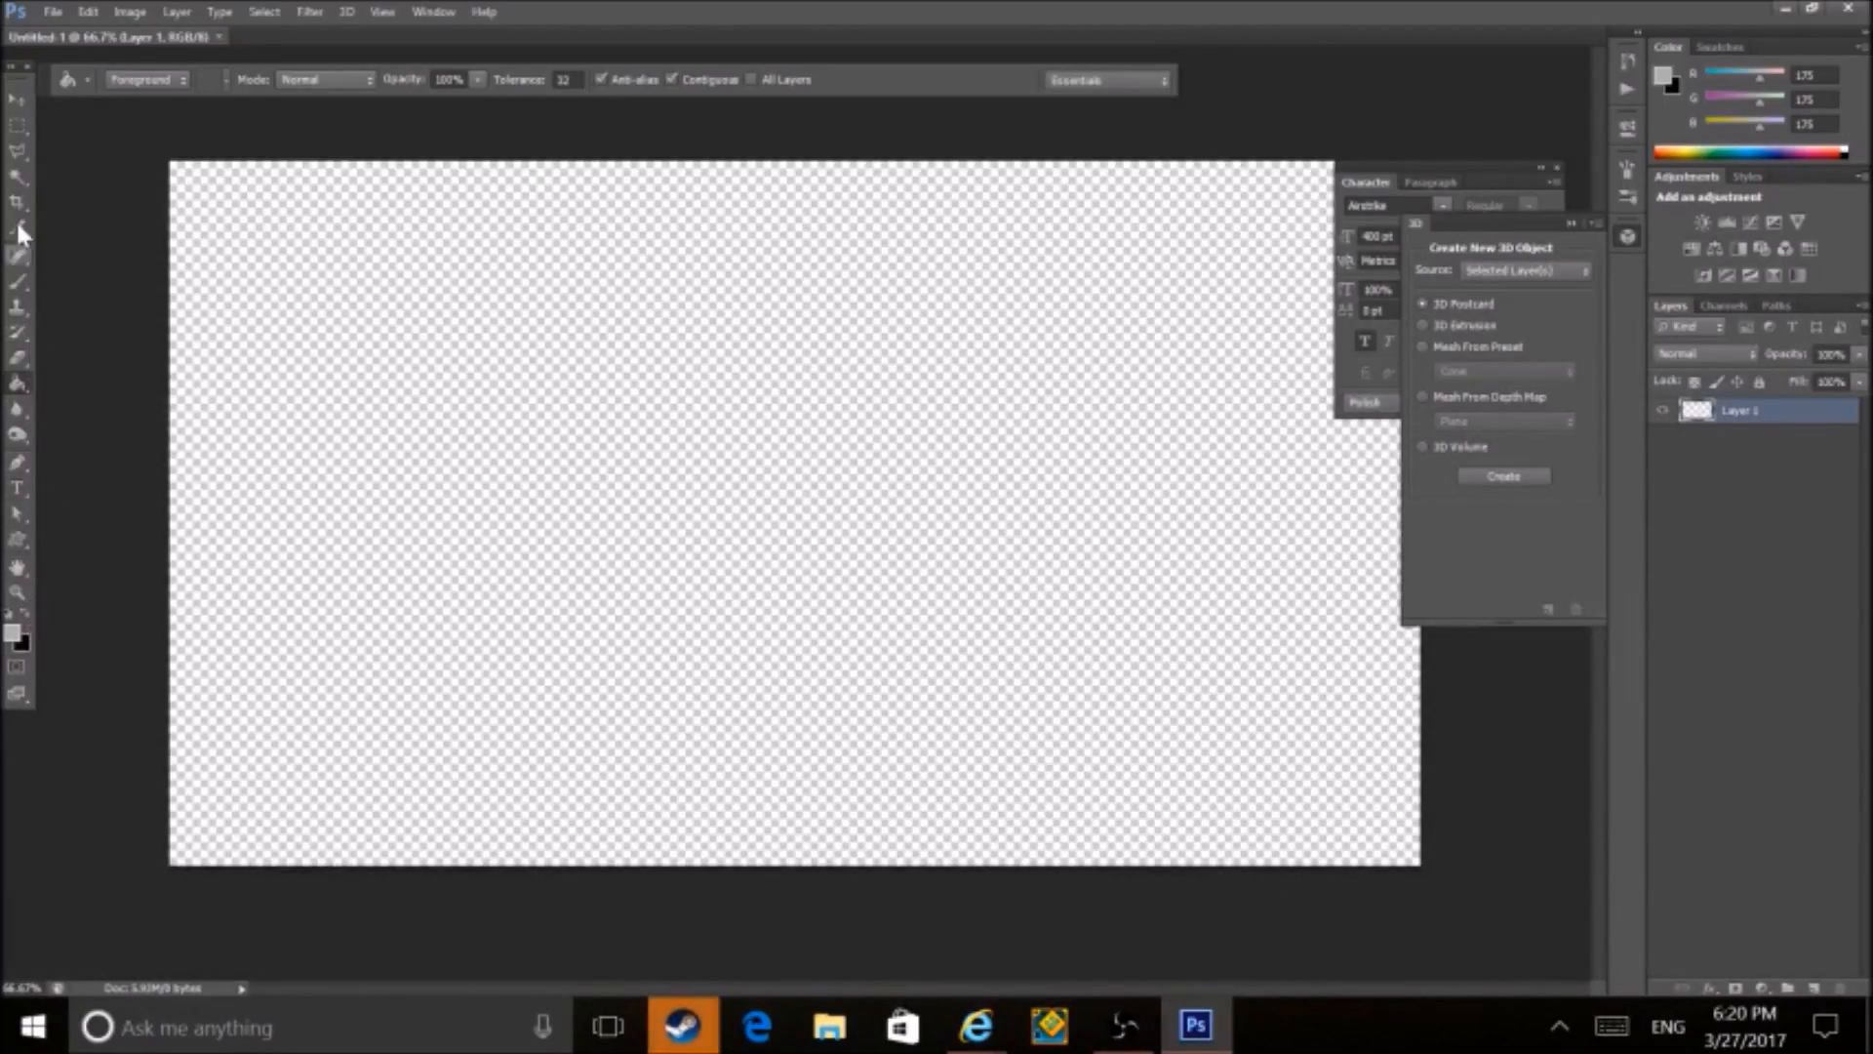
- Add the text HEY to the canvas in the Impact font at 400 pt
{"action": "left_click", "coordinate": [18, 484]}
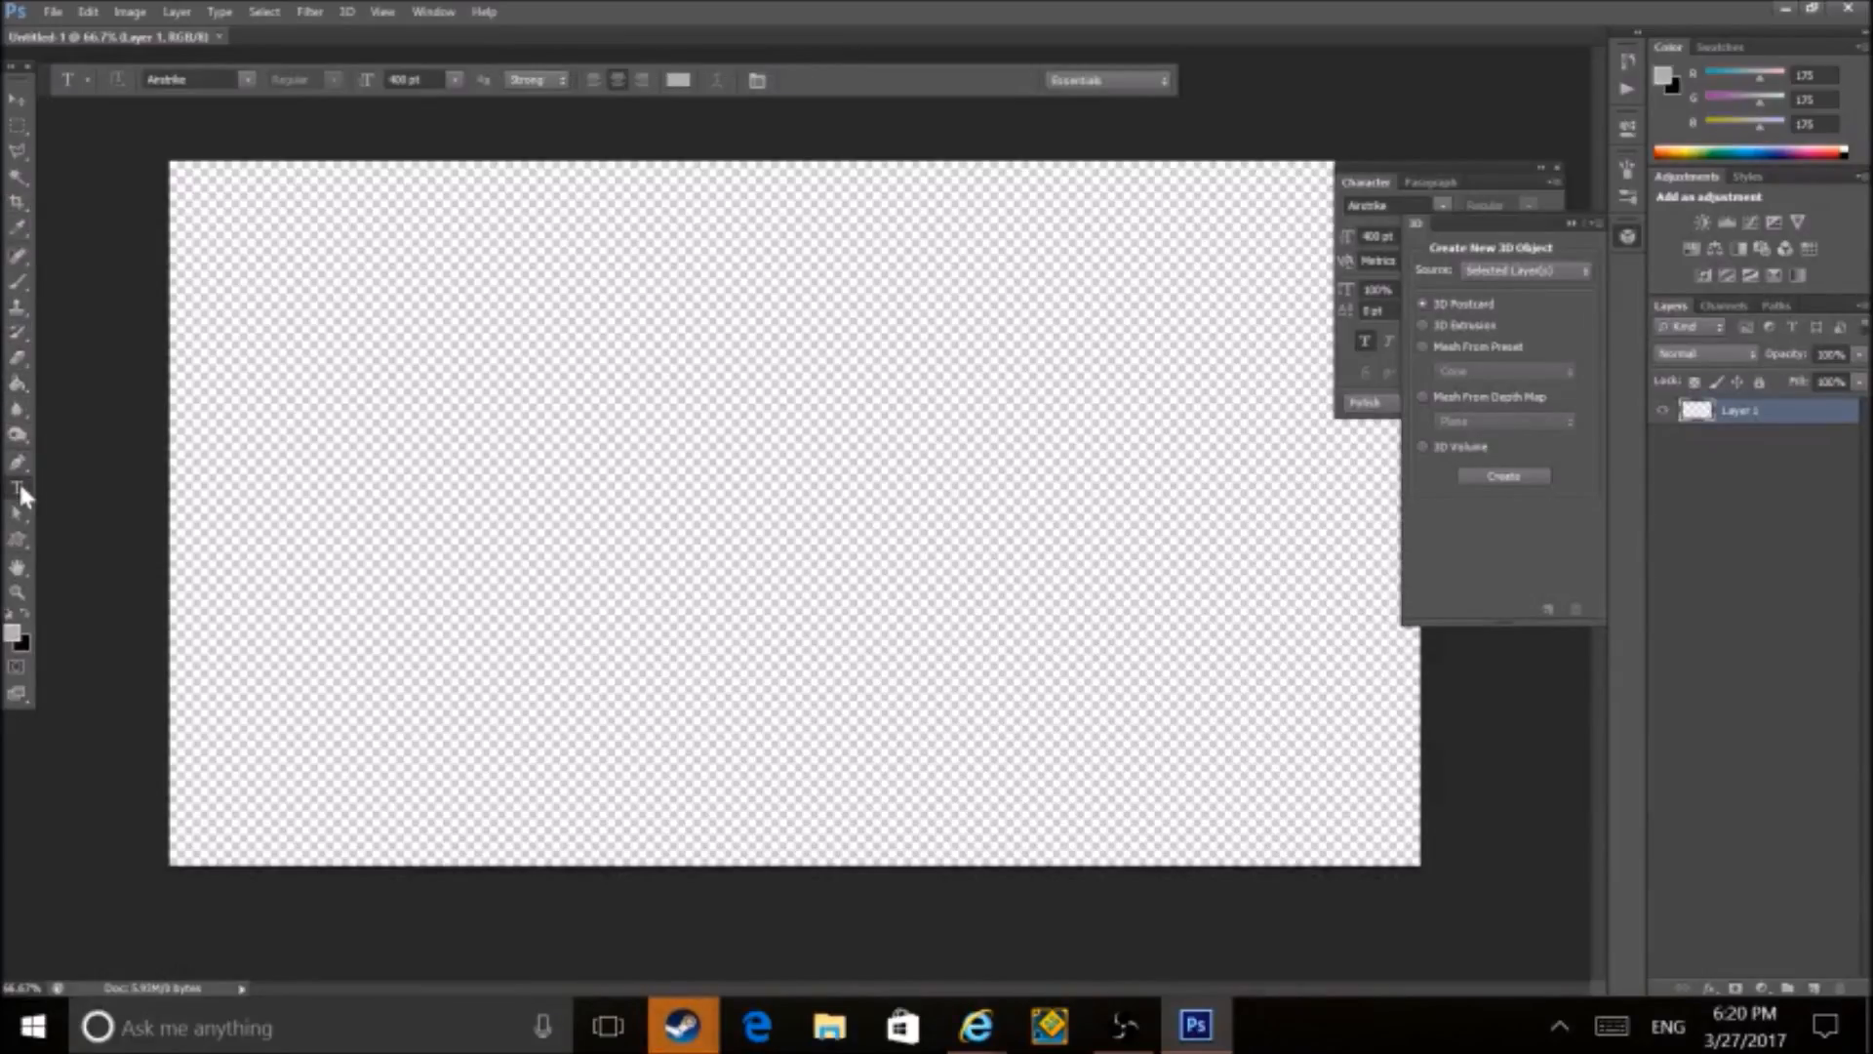
{"action": "left_click", "coordinate": [820, 381]}
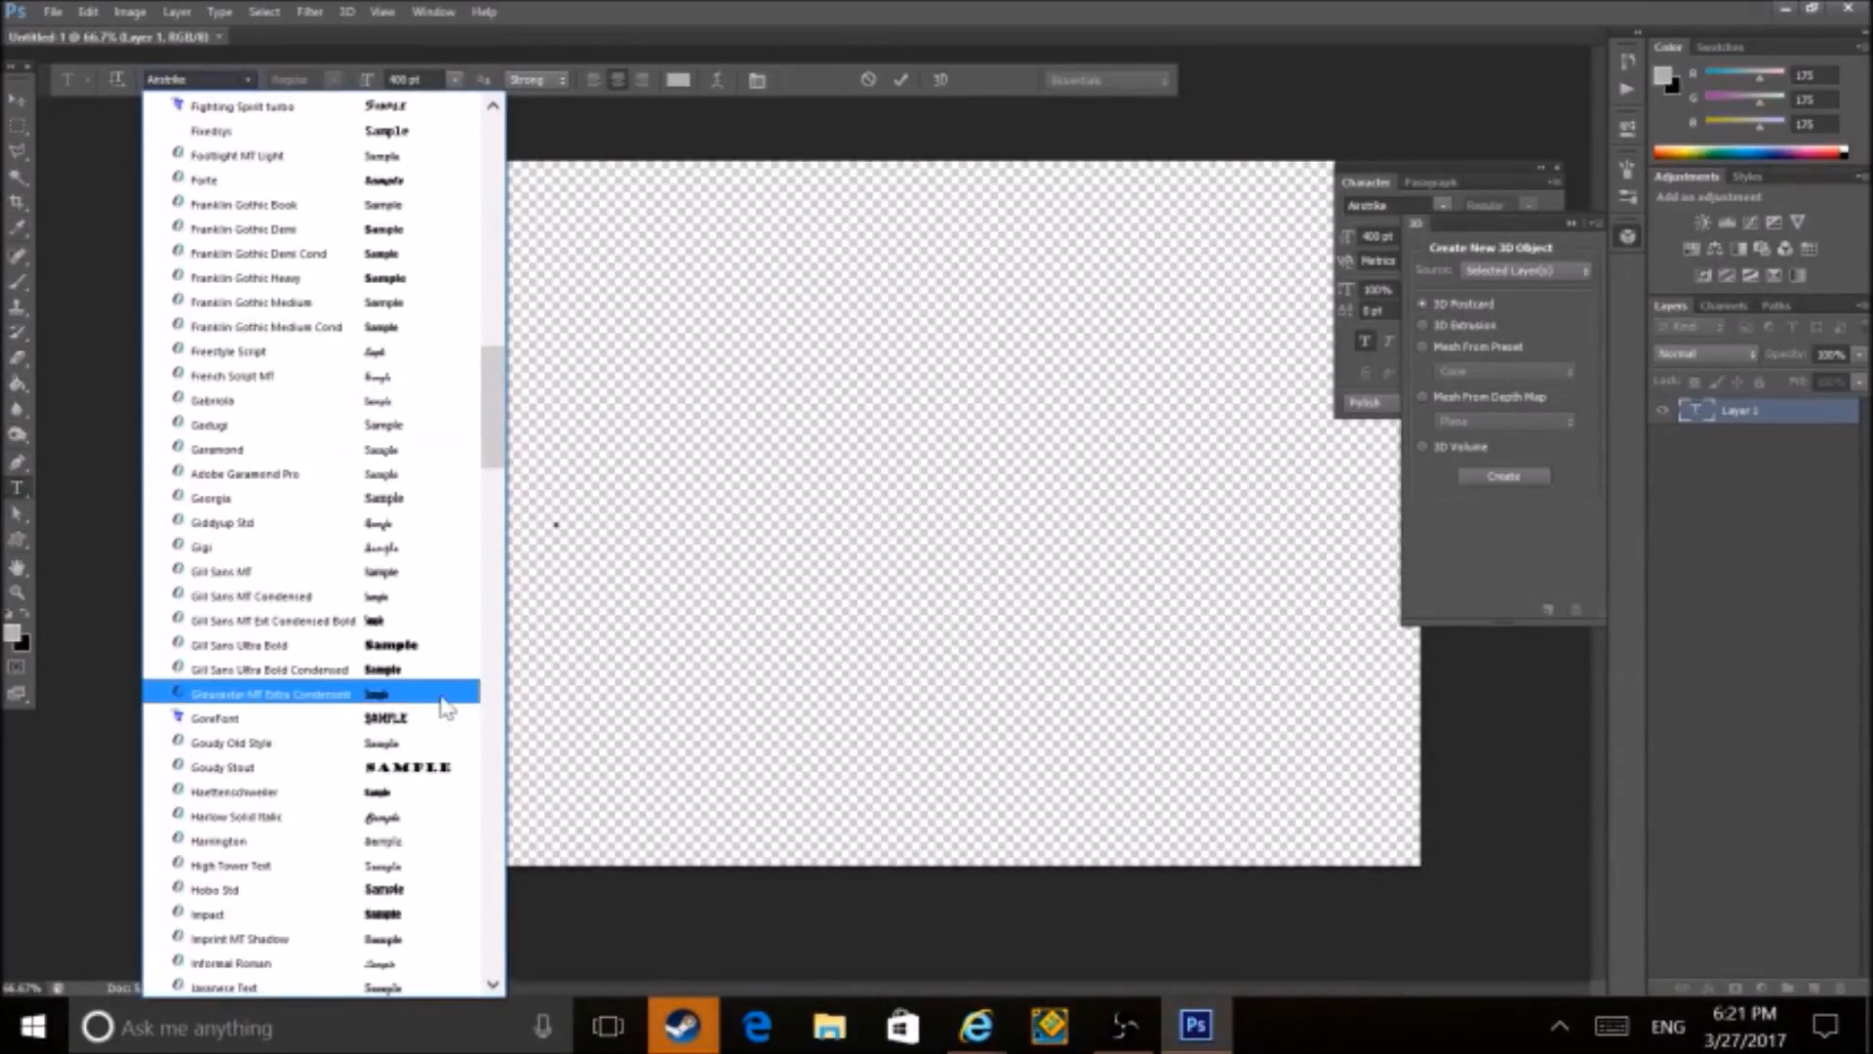
{"action": "left_click", "coordinate": [291, 914]}
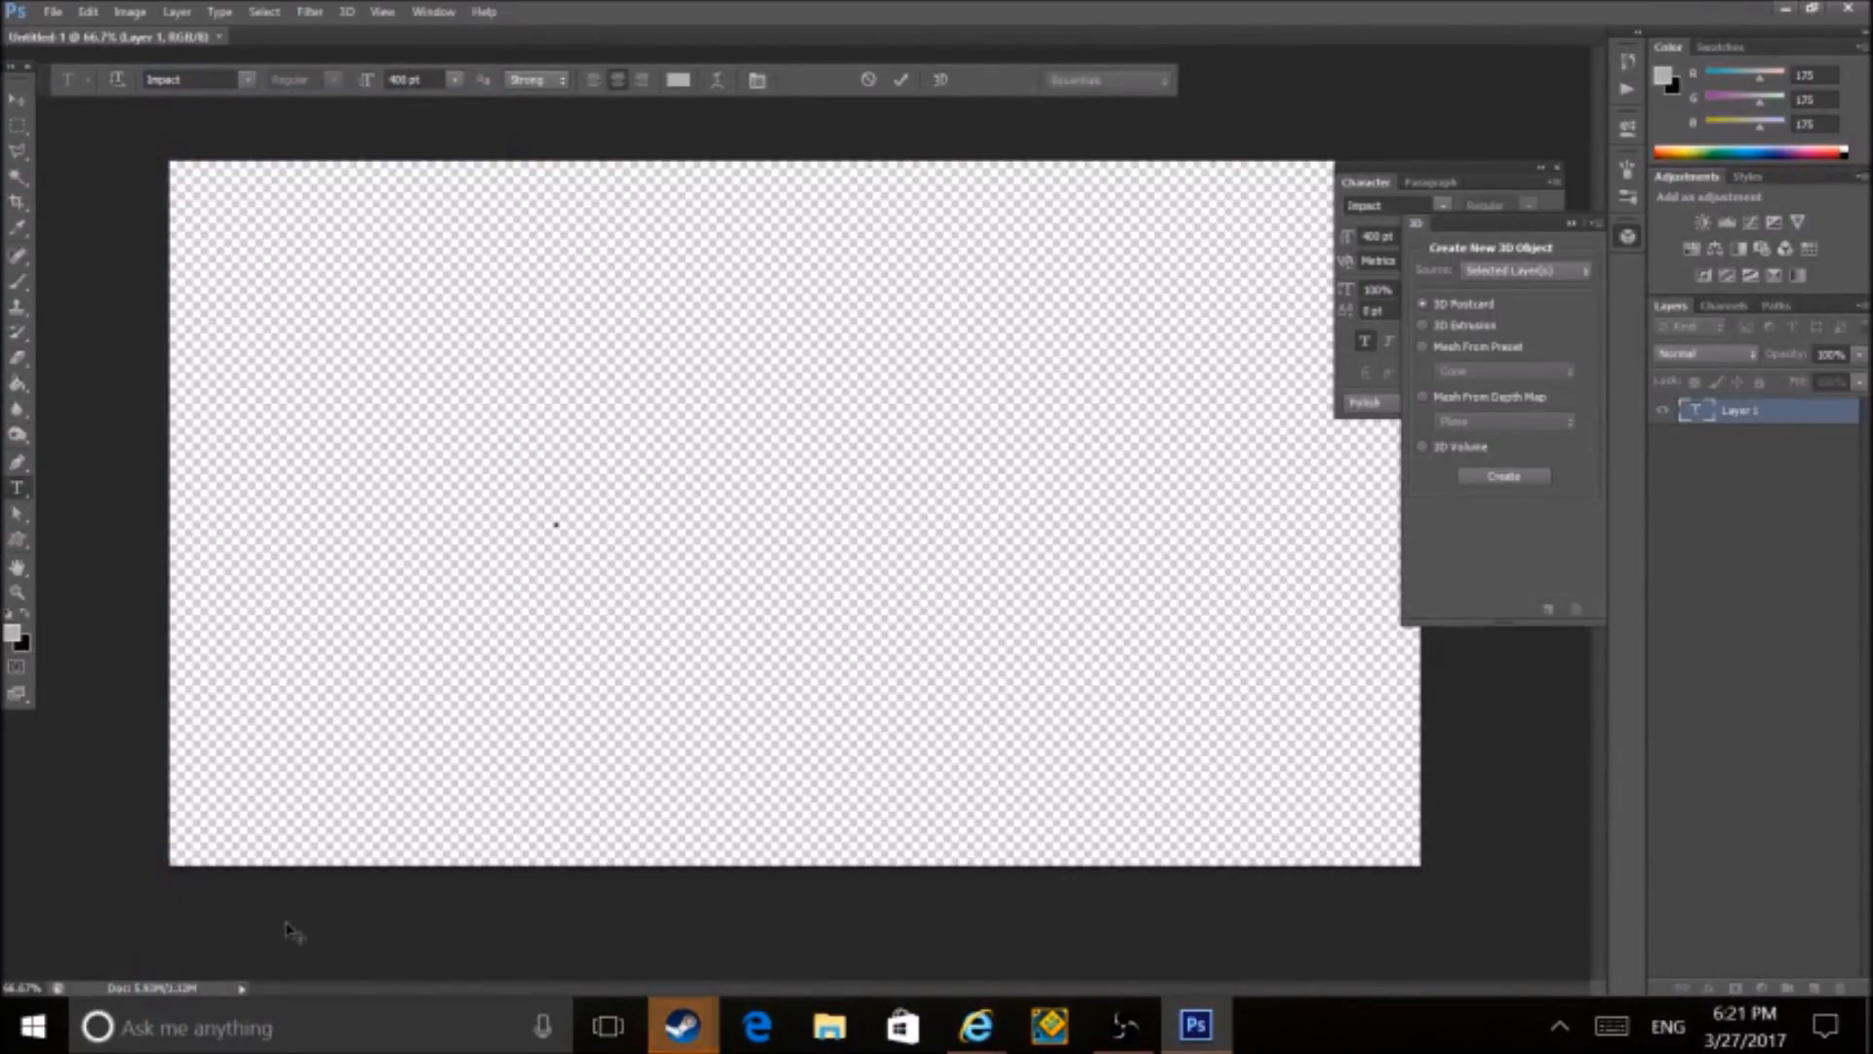
{"action": "type", "text": "He"}
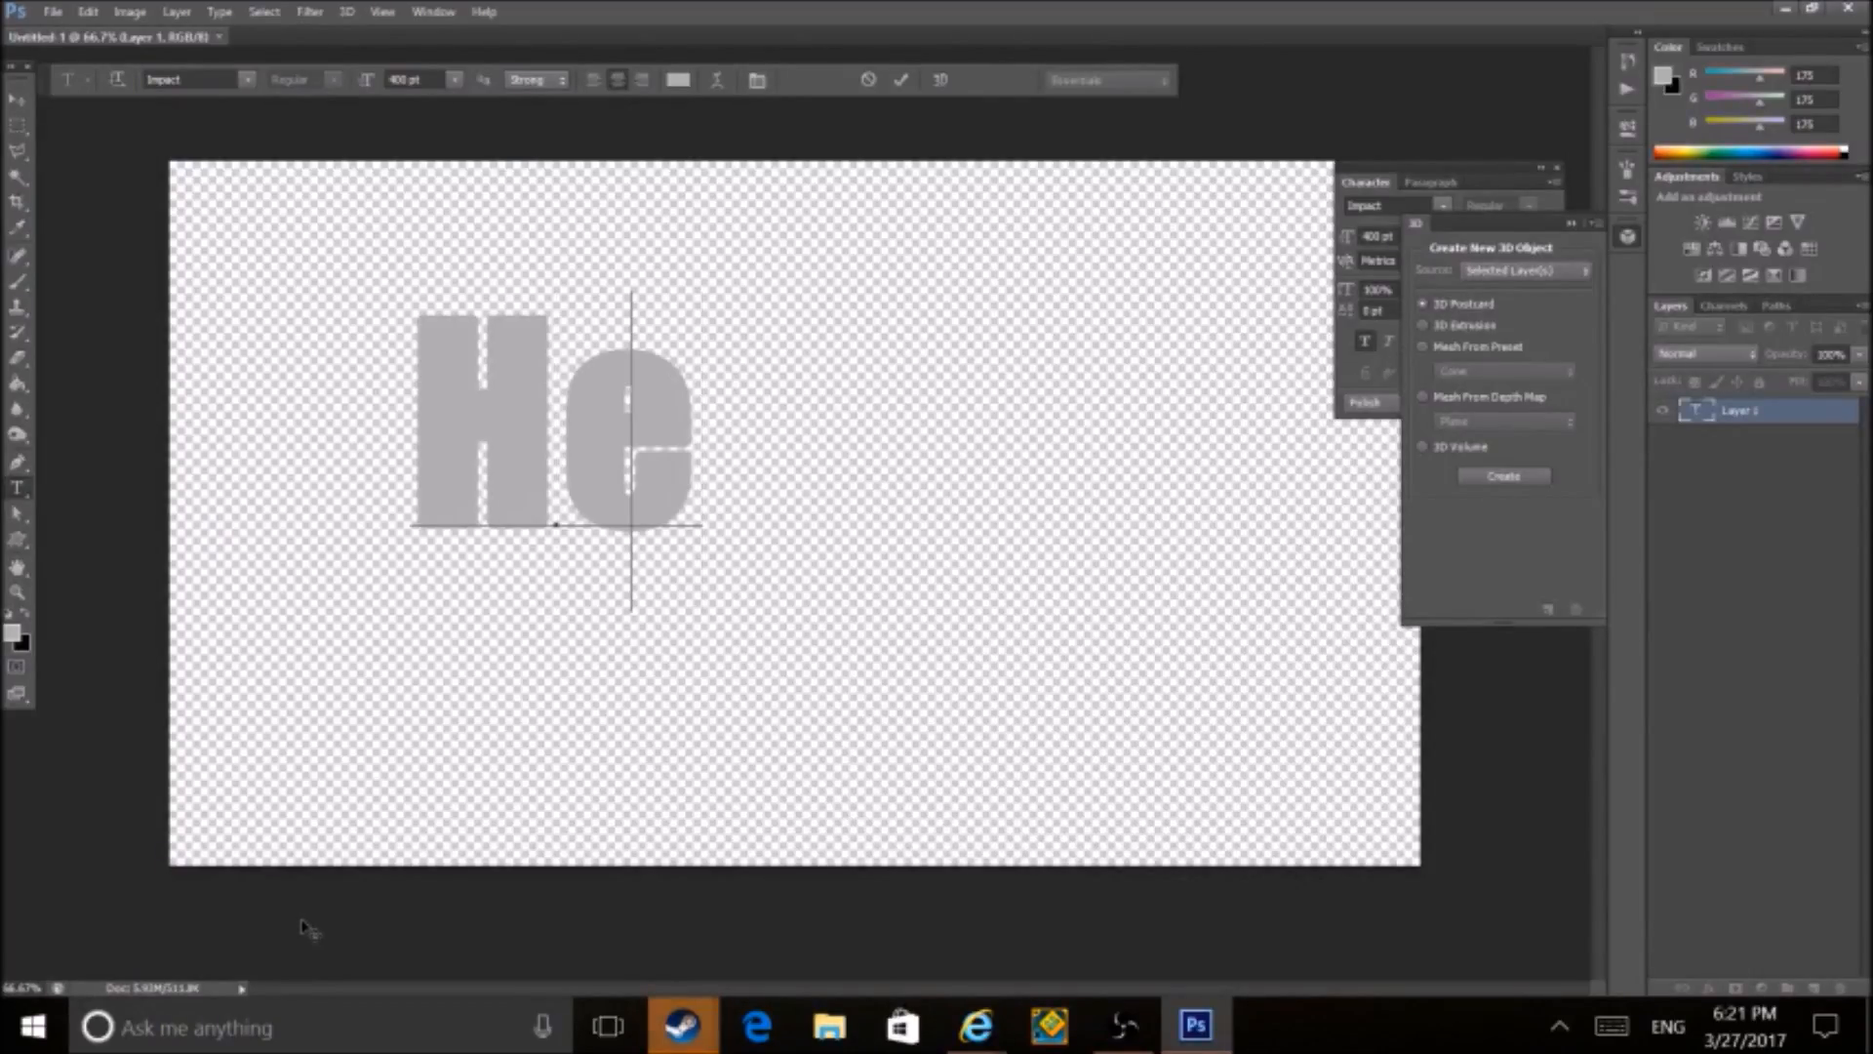
{"action": "key", "text": "BackSpace"}
{"action": "type", "text": "EU"}
{"action": "key", "text": "BackSpace"}
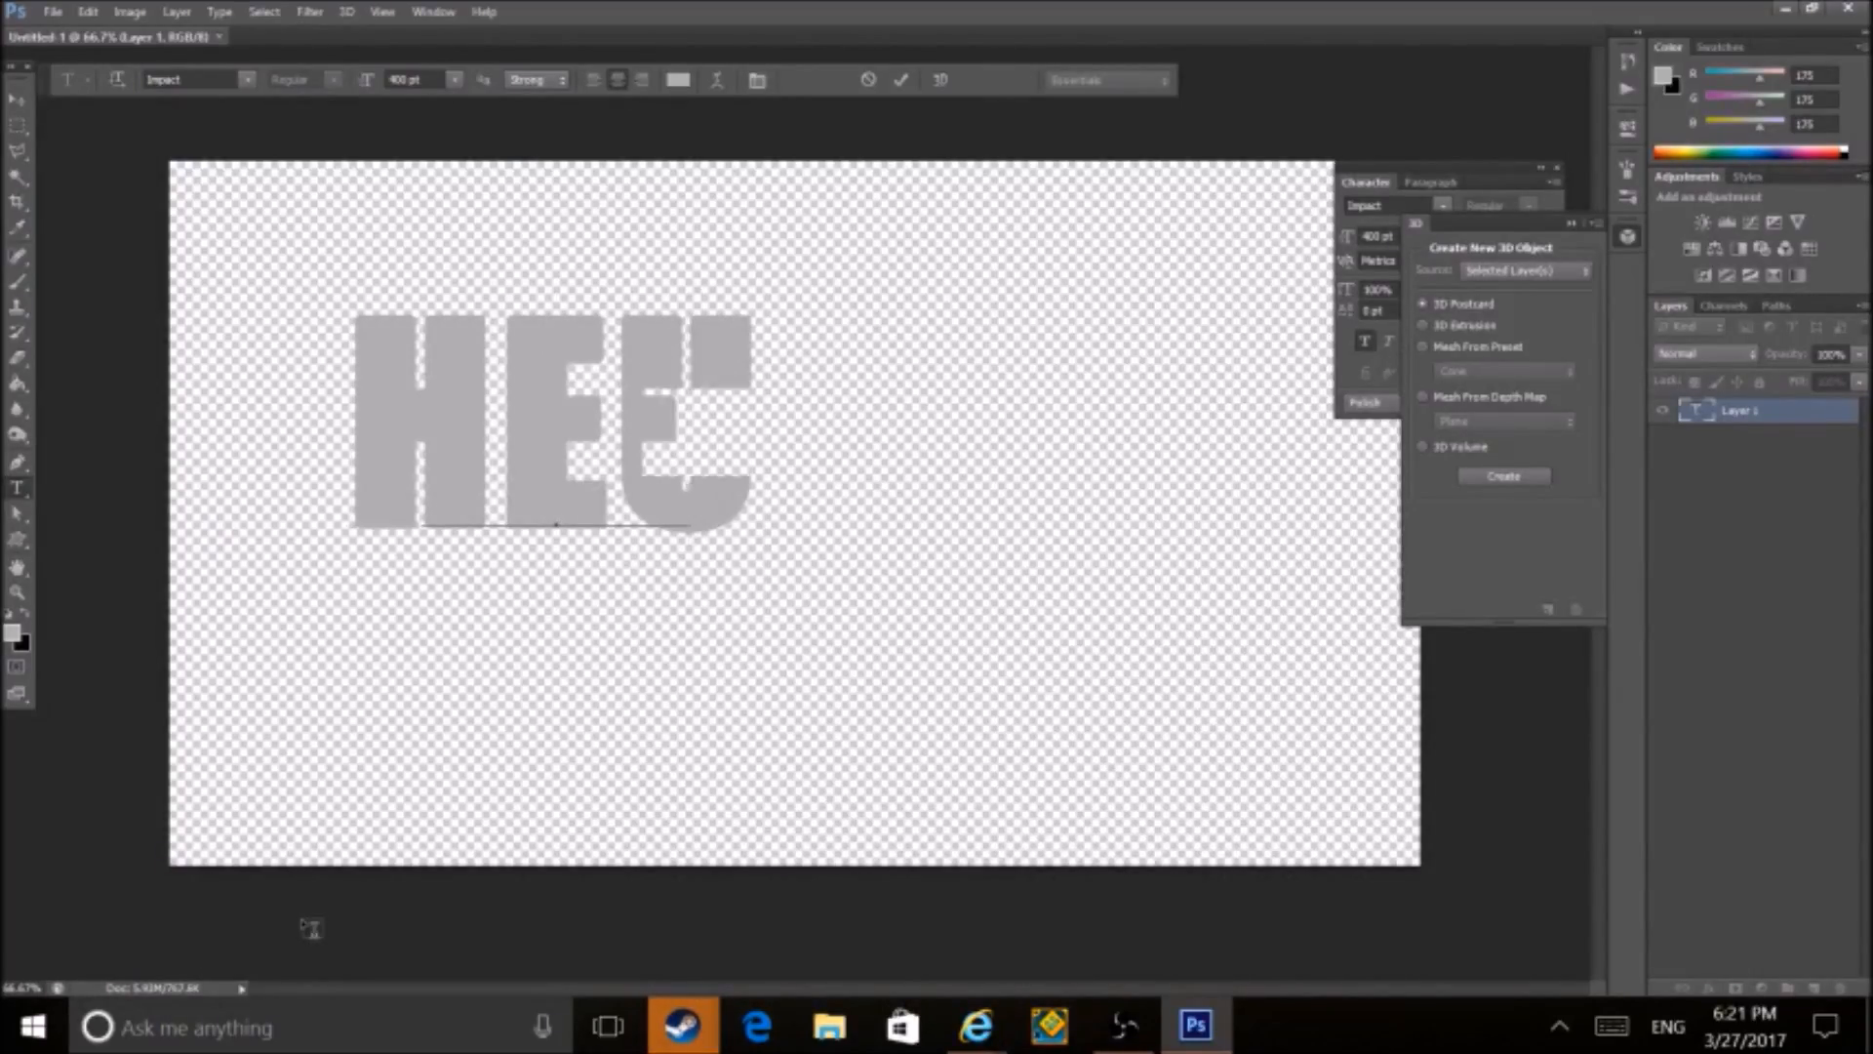
{"action": "type", "text": "Y"}
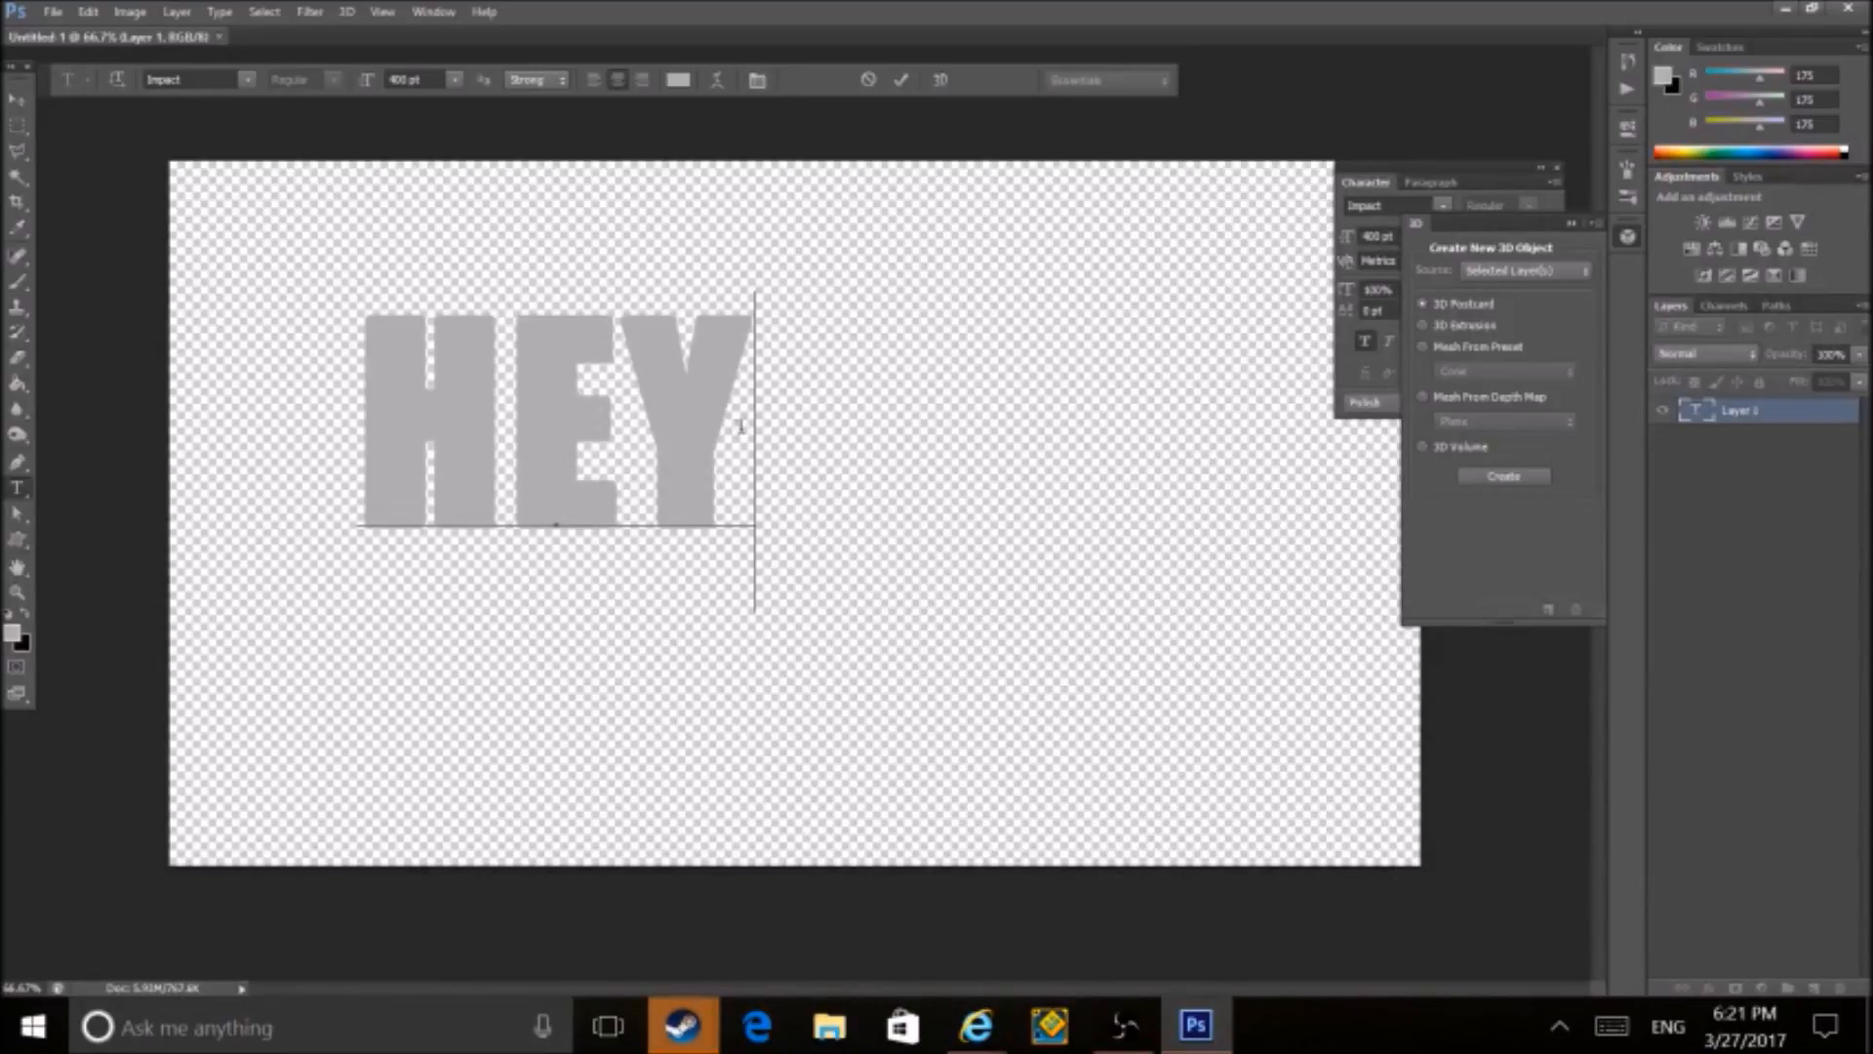
- Recolour the HEY text white (ffffff) and scale it up to about 246% so it fills most of the canvas
{"action": "left_click_drag", "start_coordinate": [743, 427], "coordinate": [211, 409]}
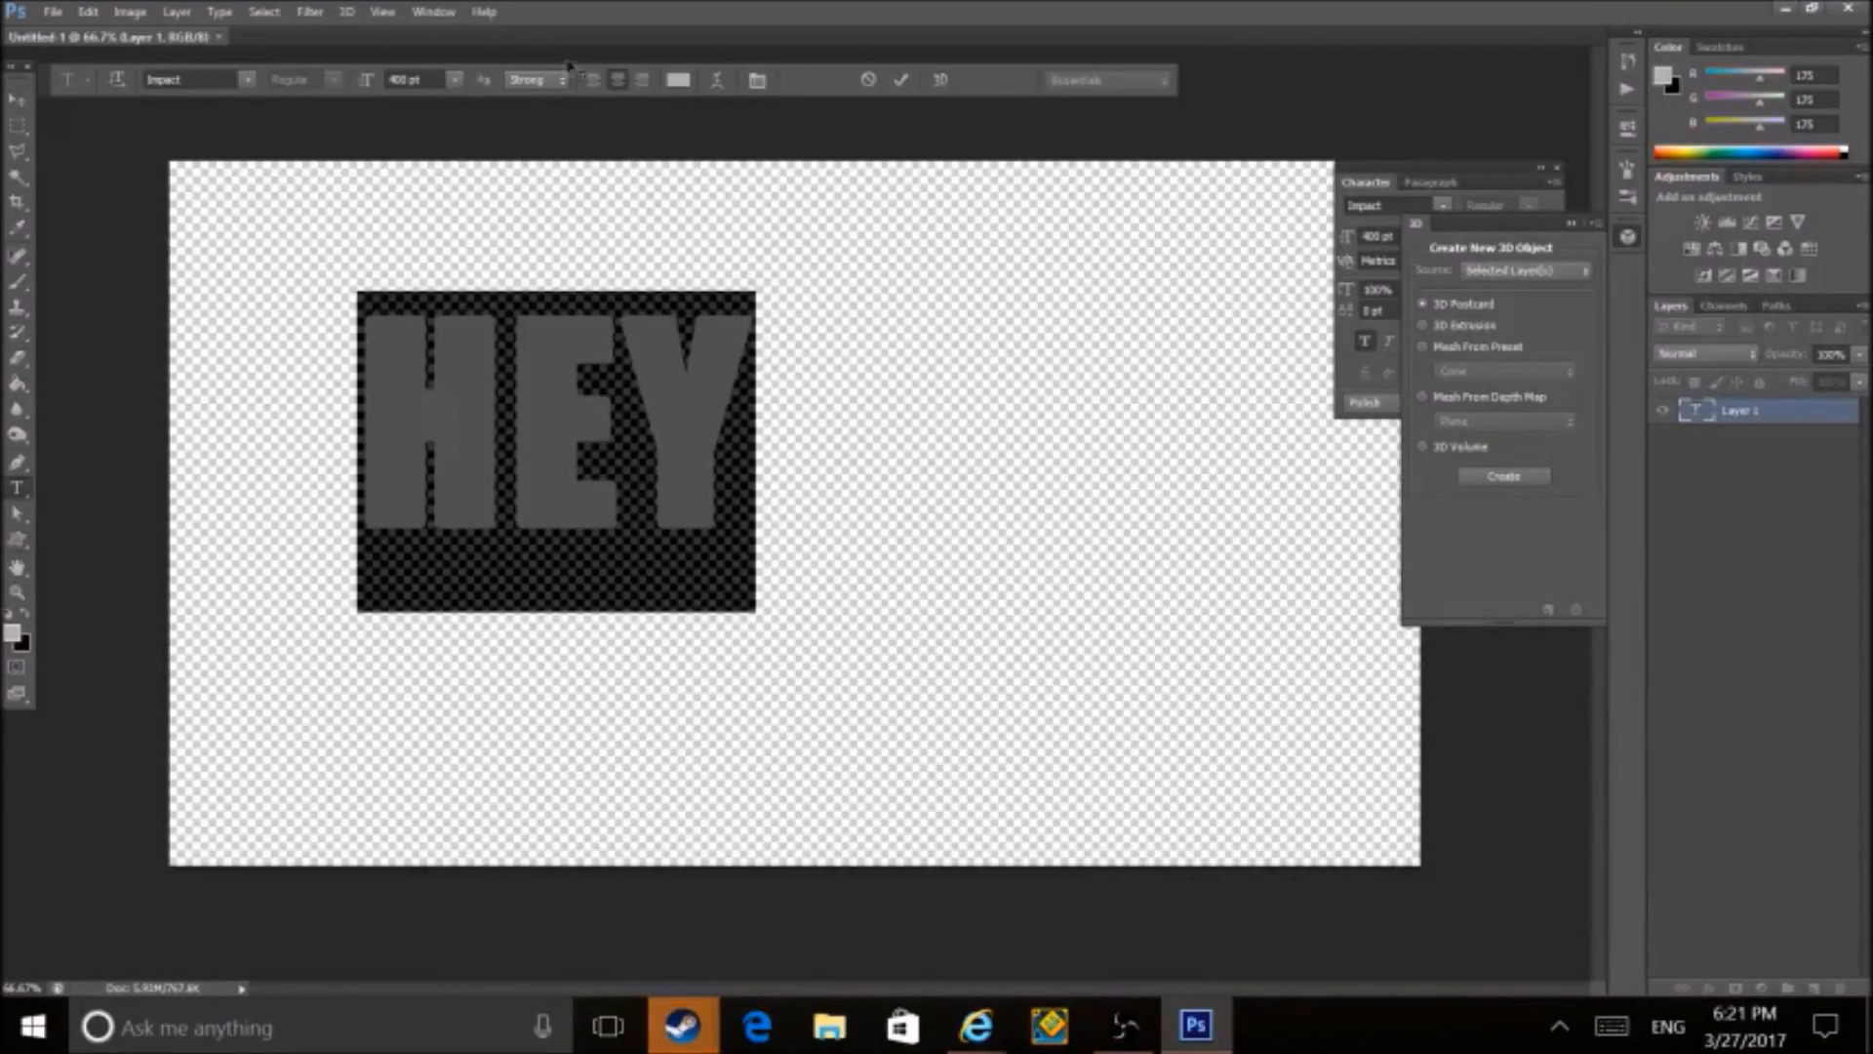
{"action": "left_click", "coordinate": [13, 632]}
{"action": "left_click_drag", "start_coordinate": [978, 305], "coordinate": [770, 208]}
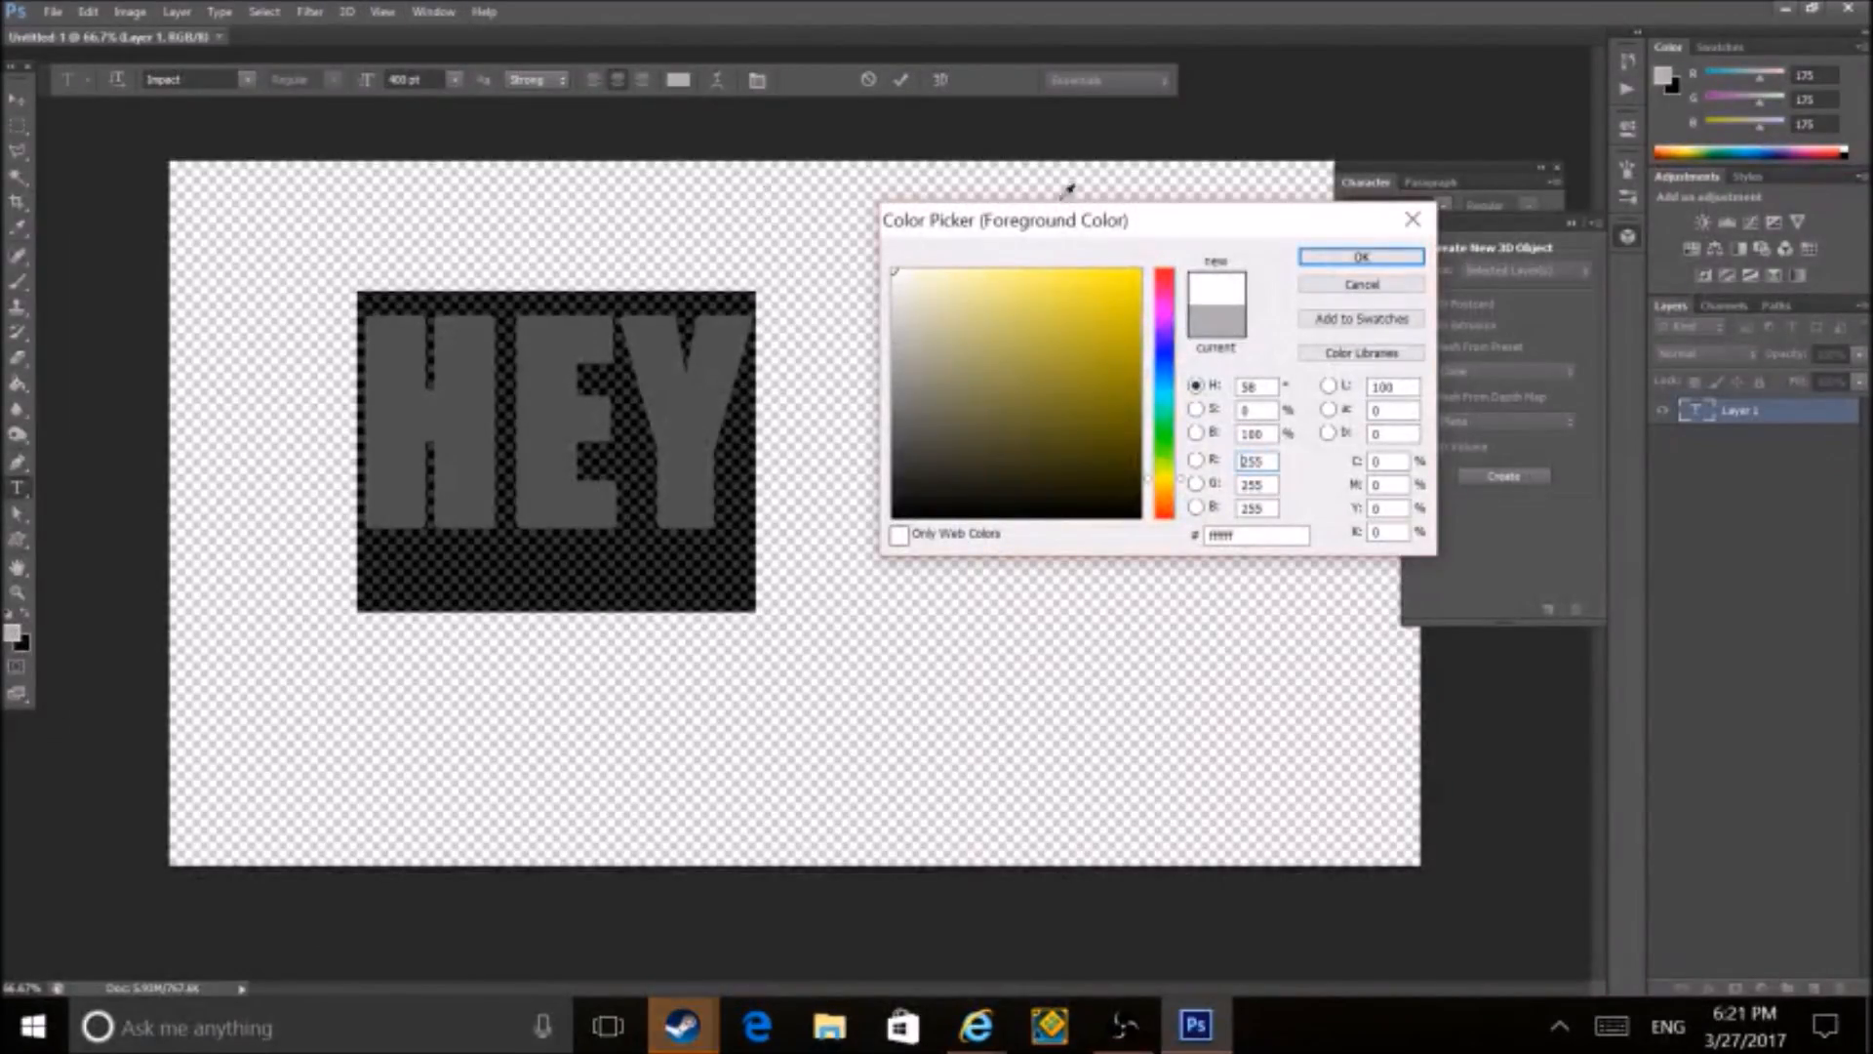
{"action": "left_click", "coordinate": [1362, 257]}
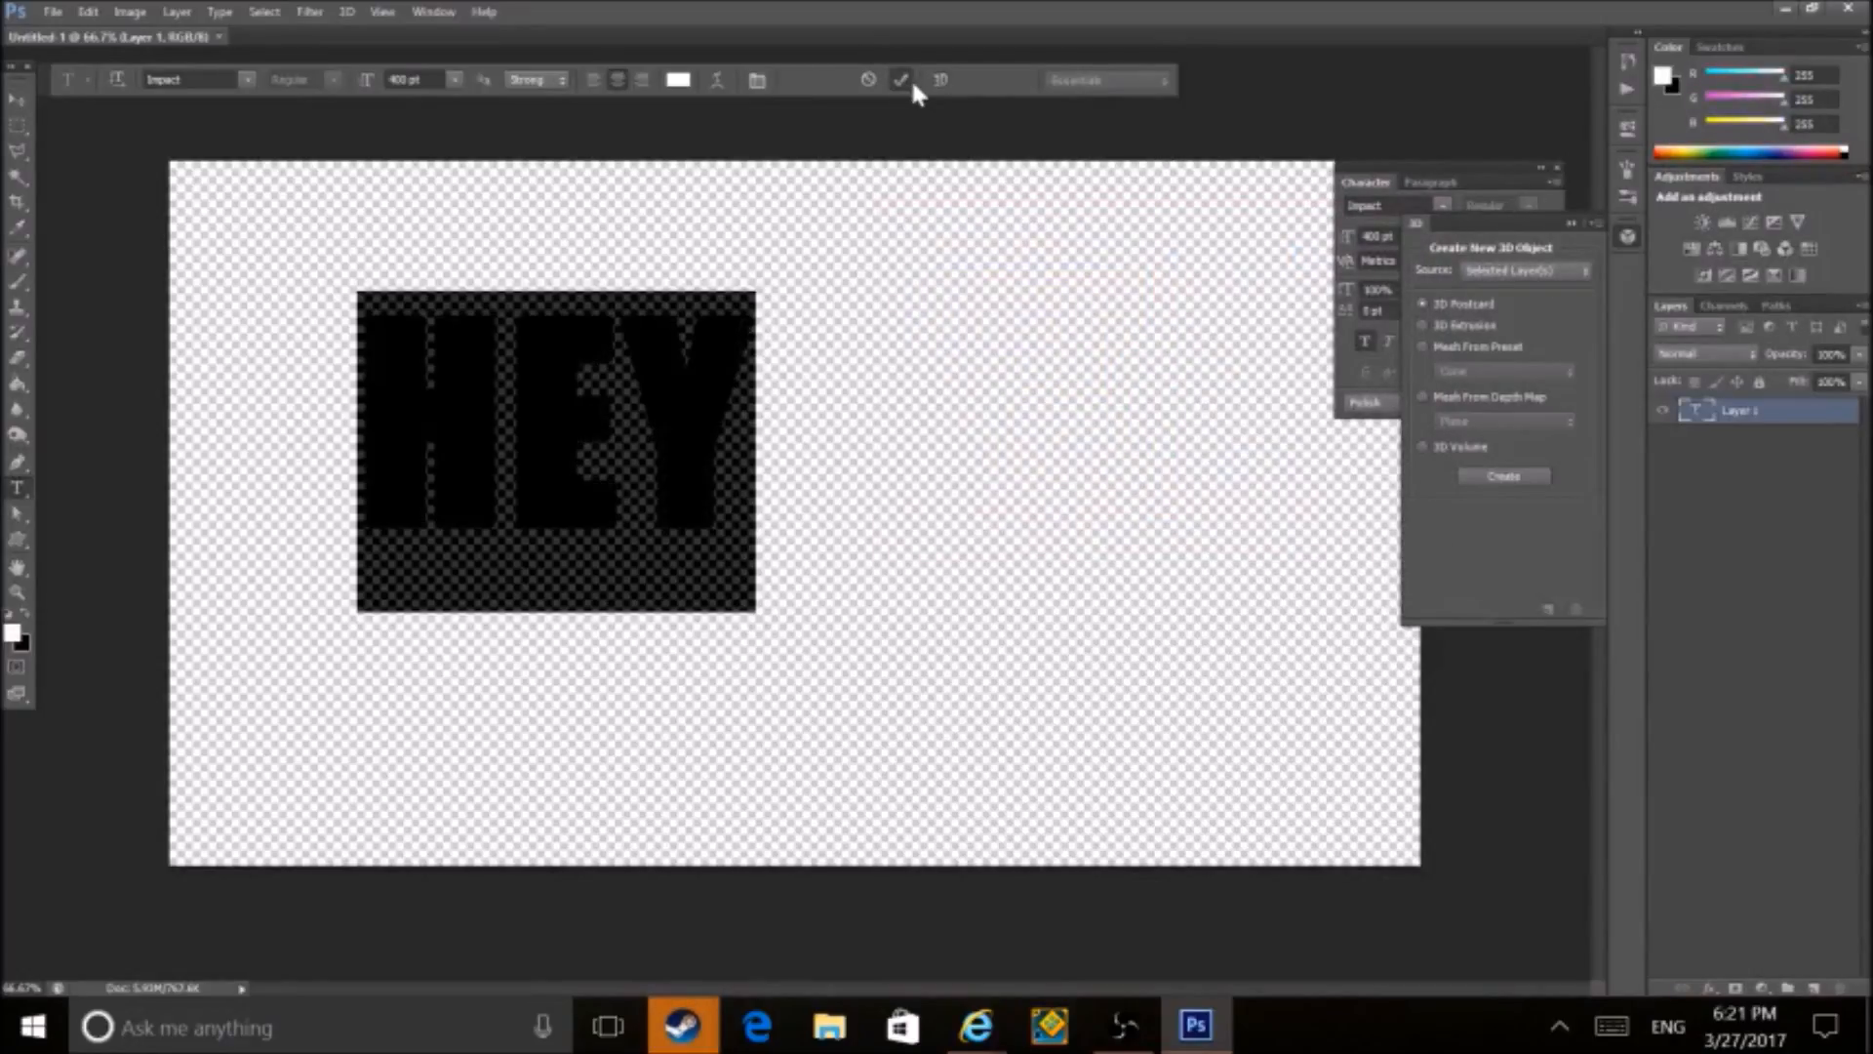
{"action": "left_click", "coordinate": [907, 82]}
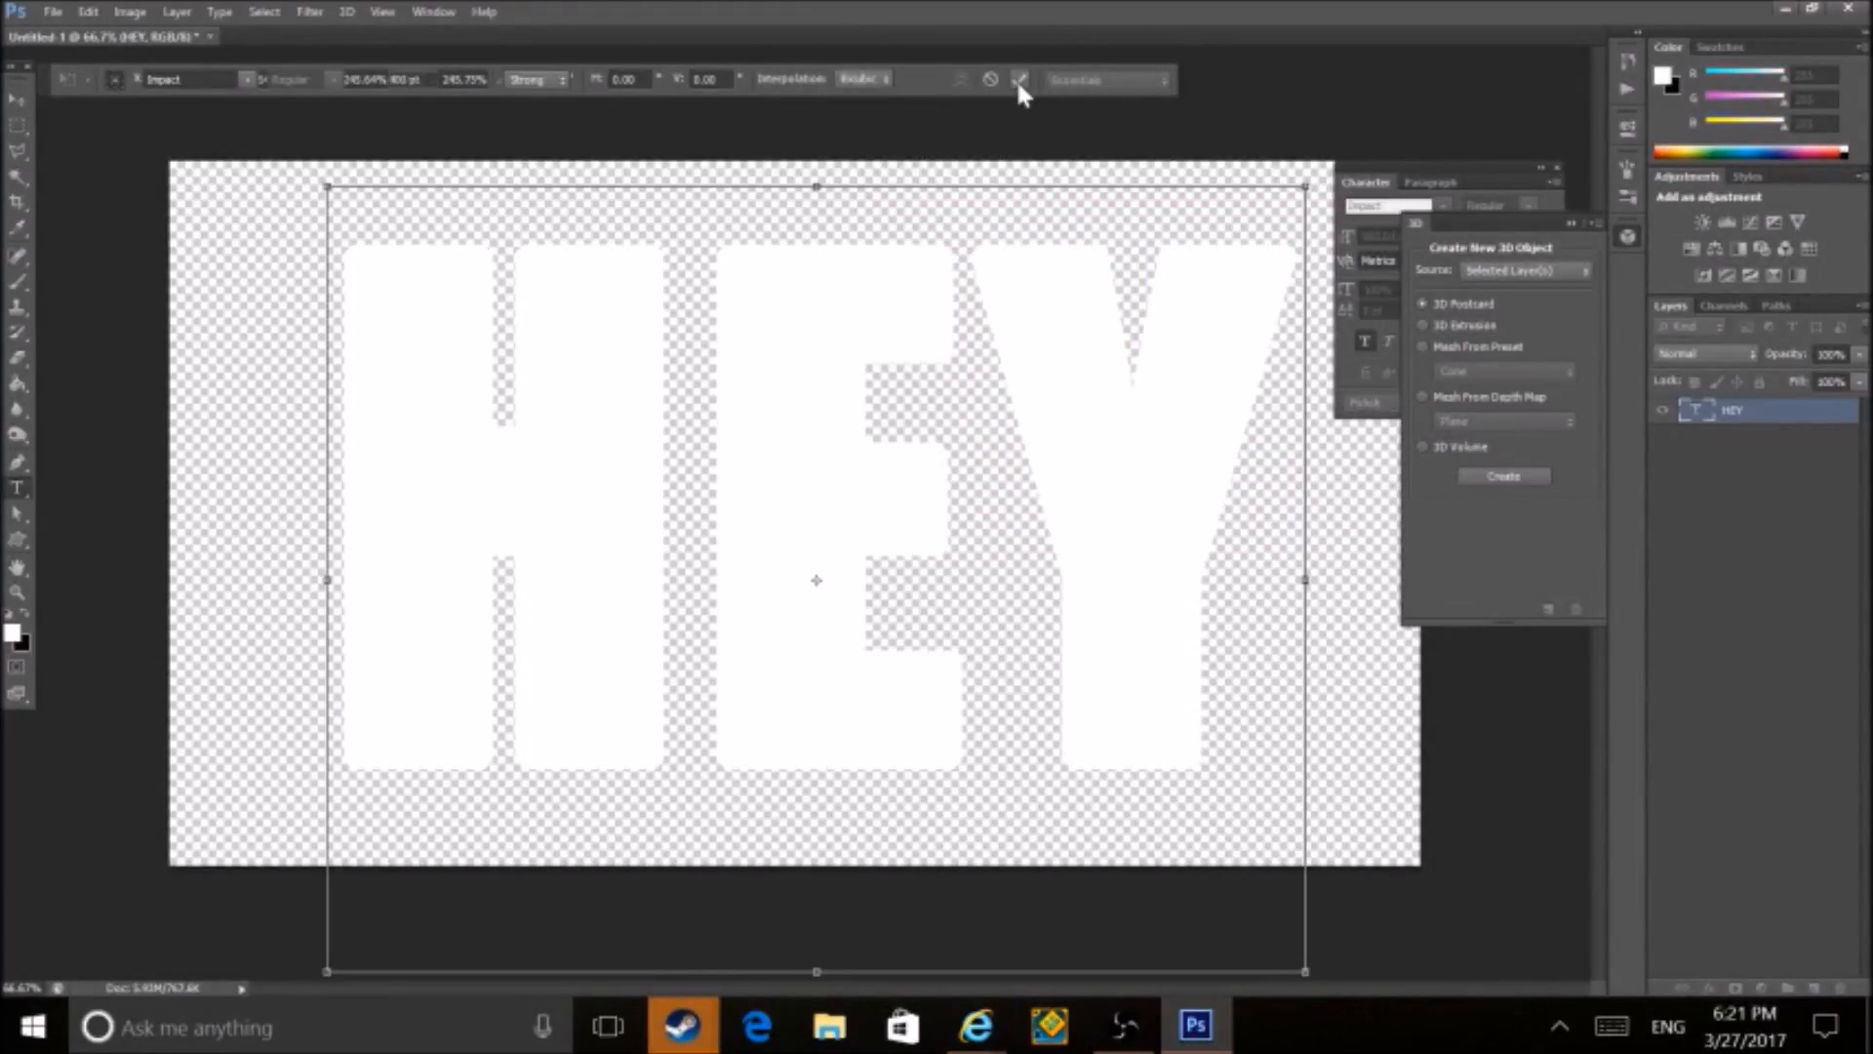
{"action": "left_click", "coordinate": [1015, 78]}
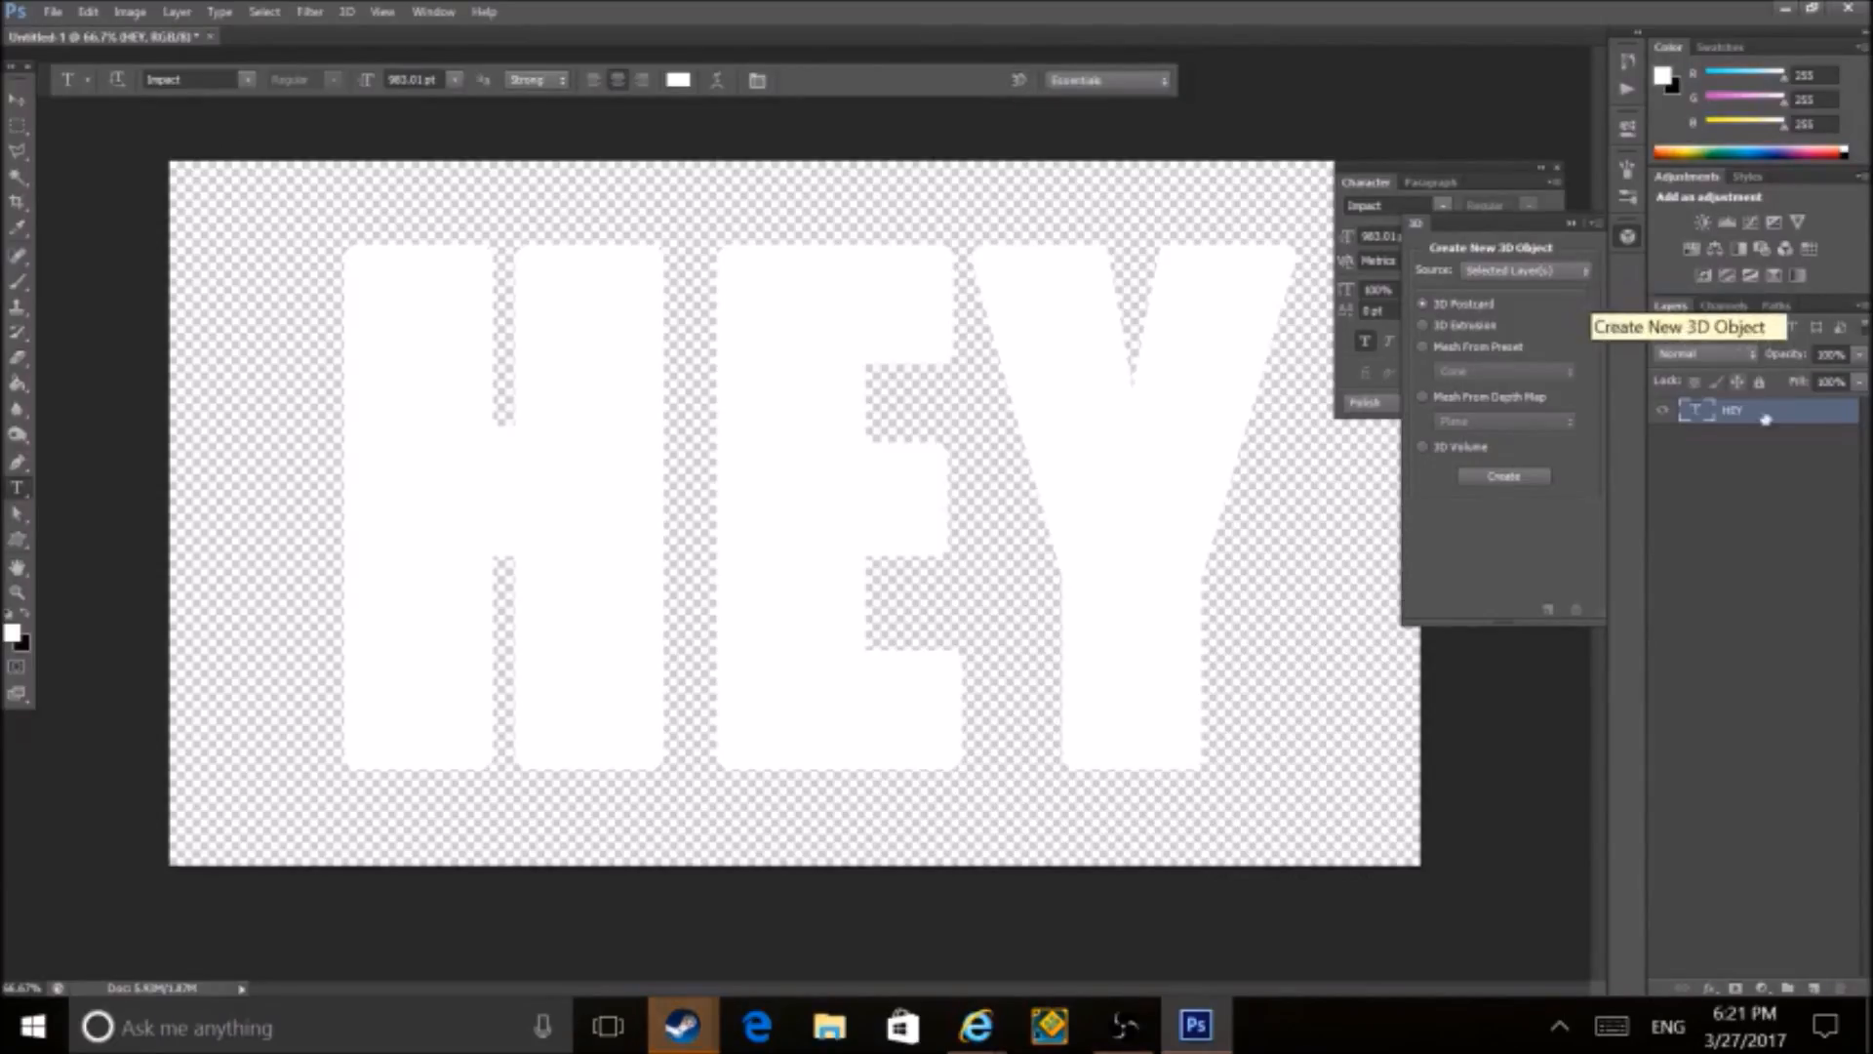
- Rasterize the HEY text layer and split the letters onto separate layers using rectangular marquee selections
{"action": "right_click", "coordinate": [1756, 413]}
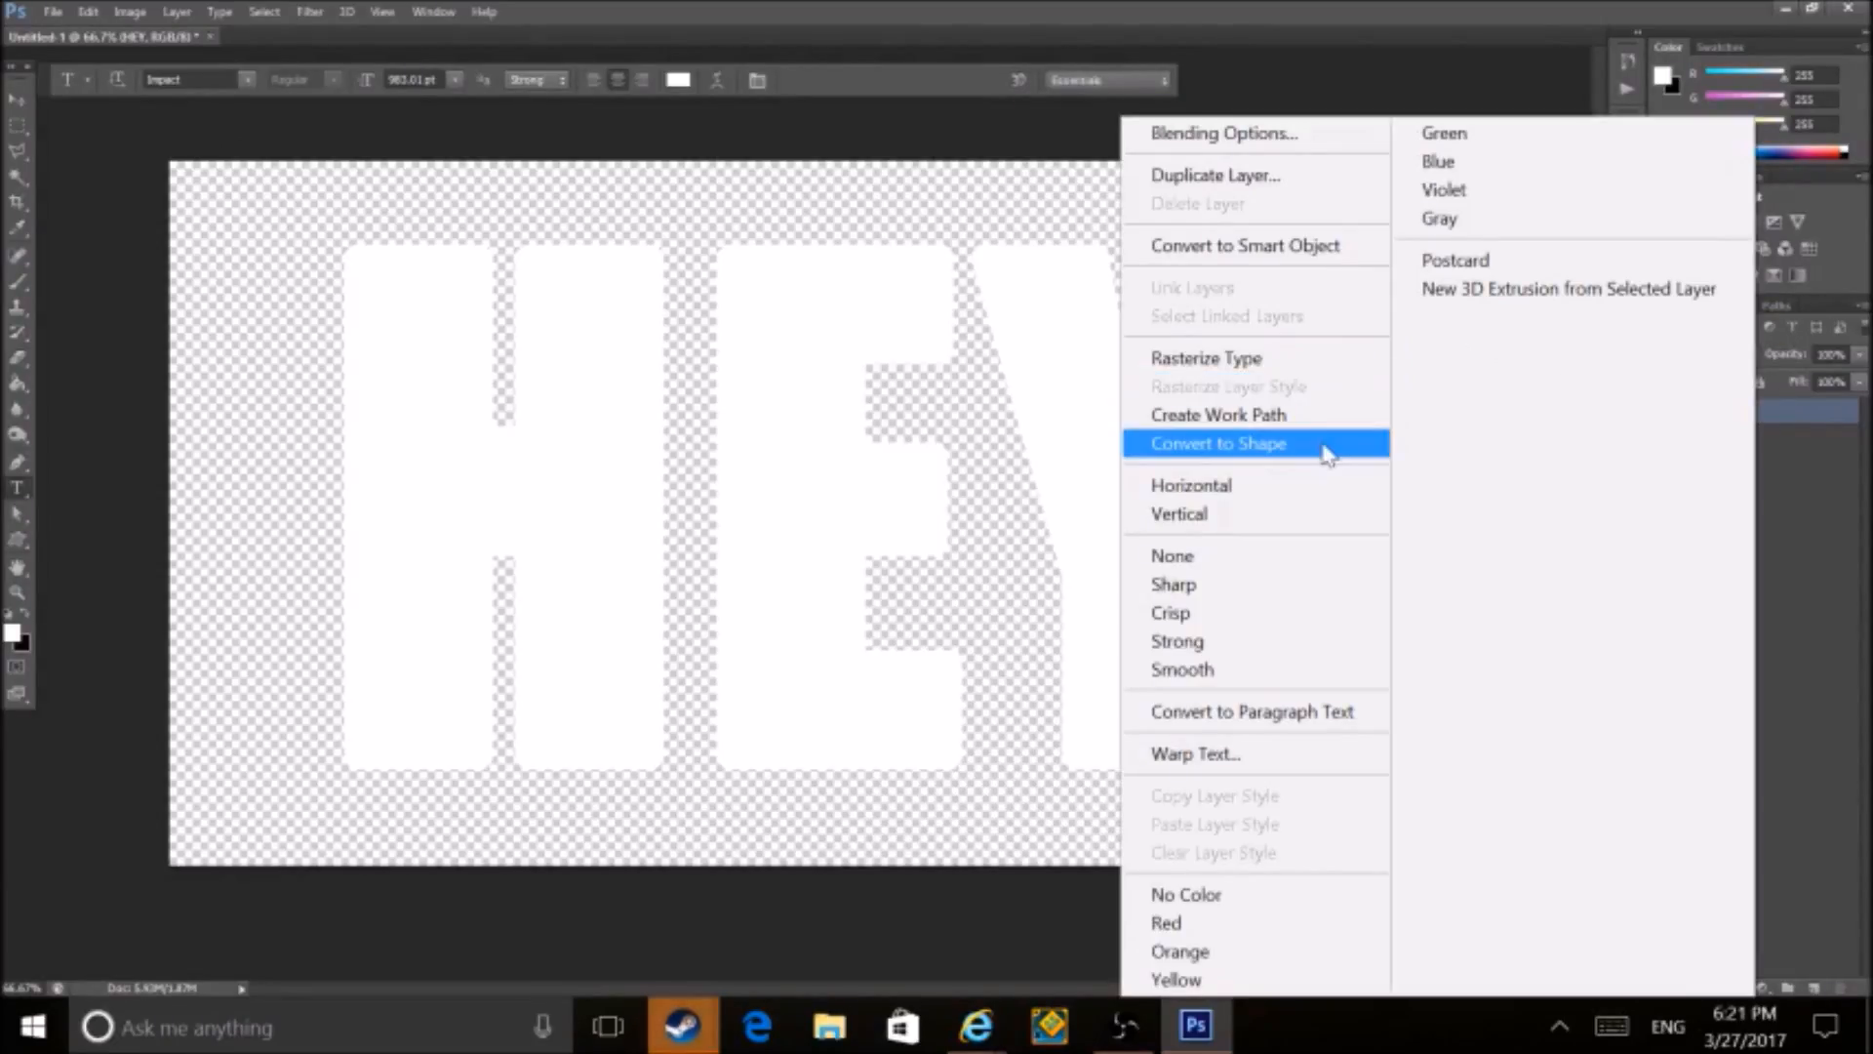
{"action": "left_click", "coordinate": [1273, 361]}
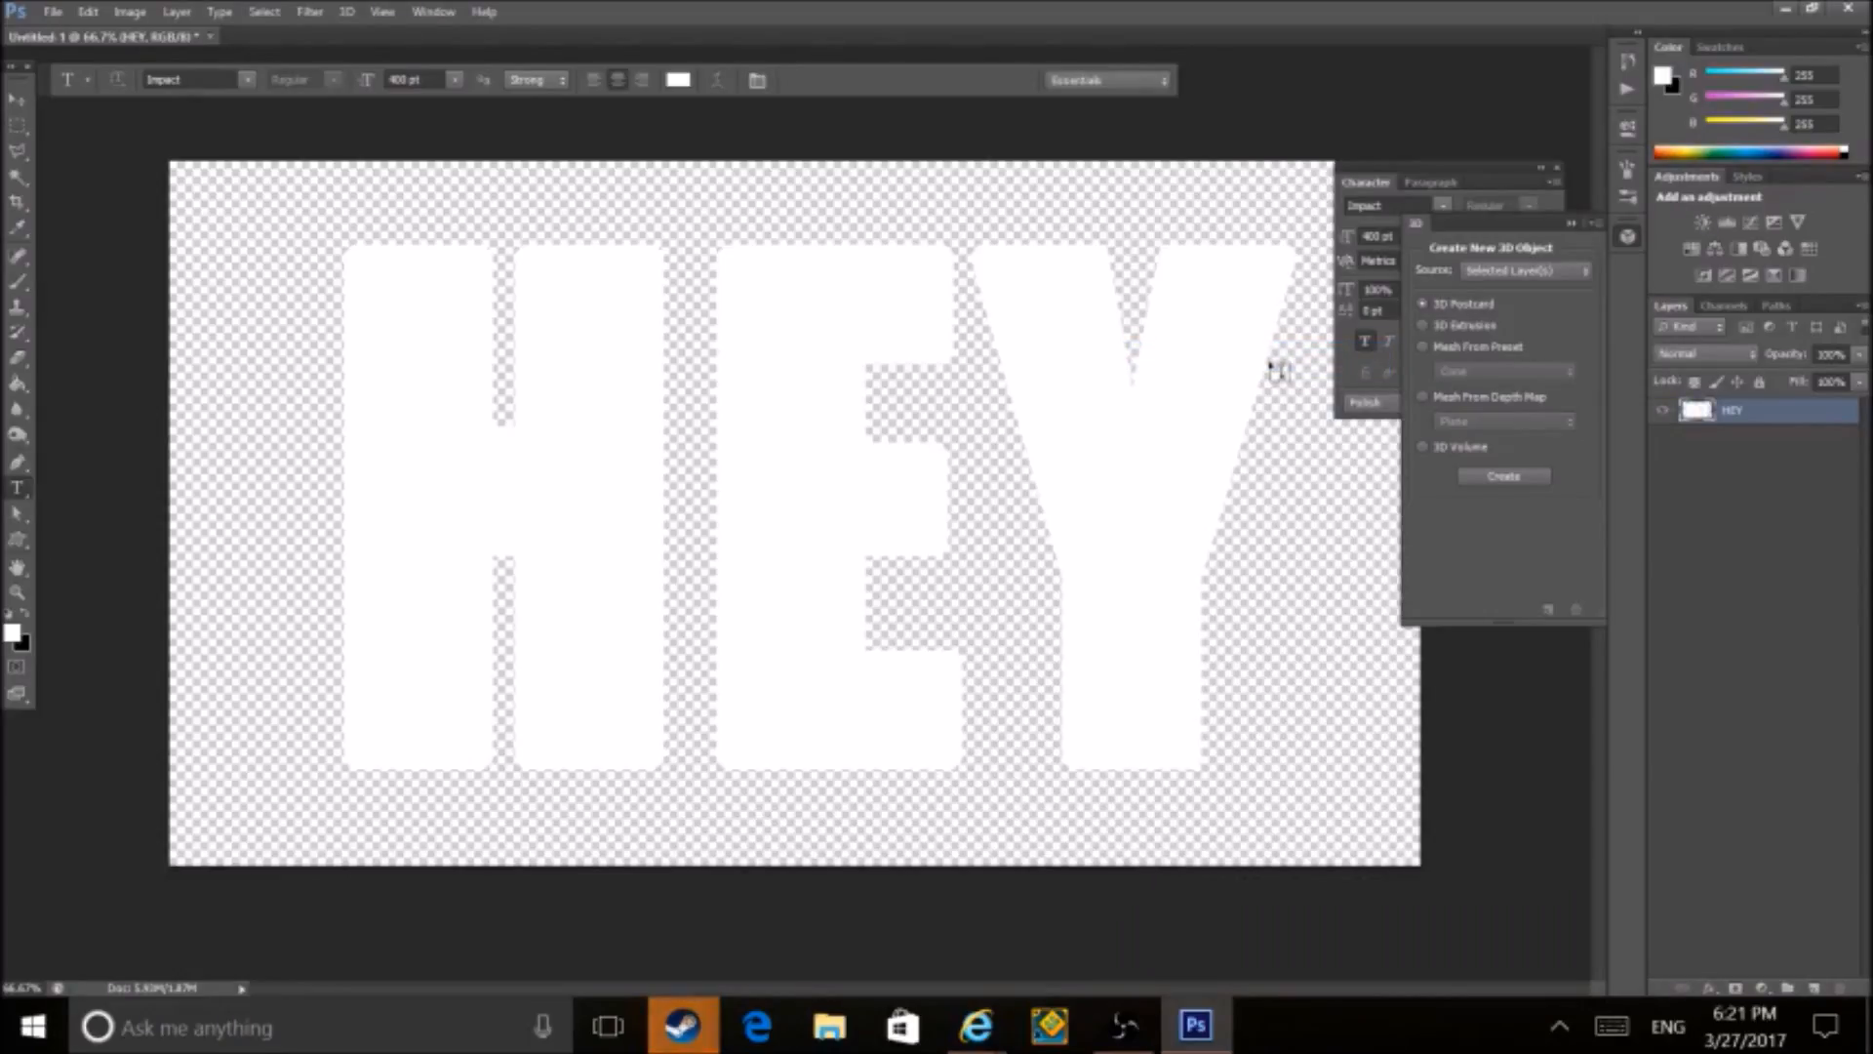
{"action": "left_click", "coordinate": [17, 125]}
{"action": "left_click_drag", "start_coordinate": [256, 190], "coordinate": [688, 814]}
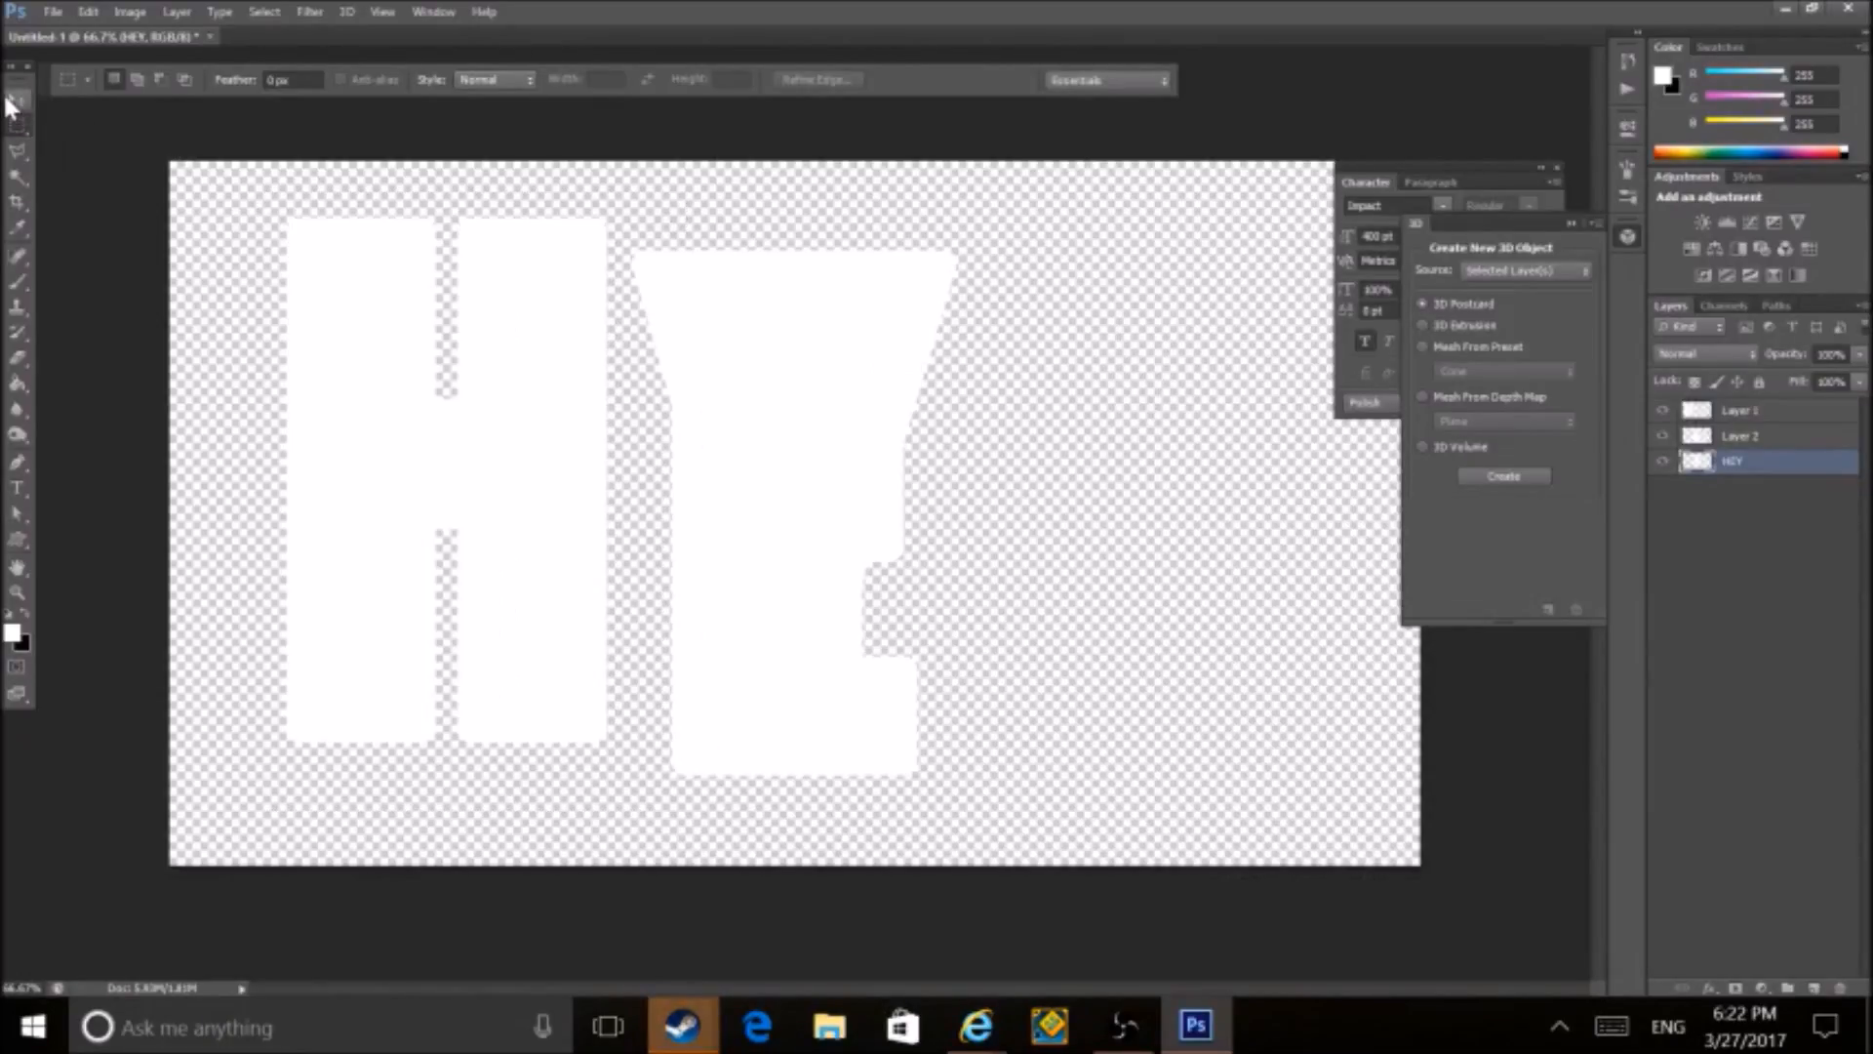
- Move the E and Y layers so the letters line up level with the H and spell HEY
{"action": "left_click", "coordinate": [17, 99]}
{"action": "left_click_drag", "start_coordinate": [1012, 502], "coordinate": [1132, 443]}
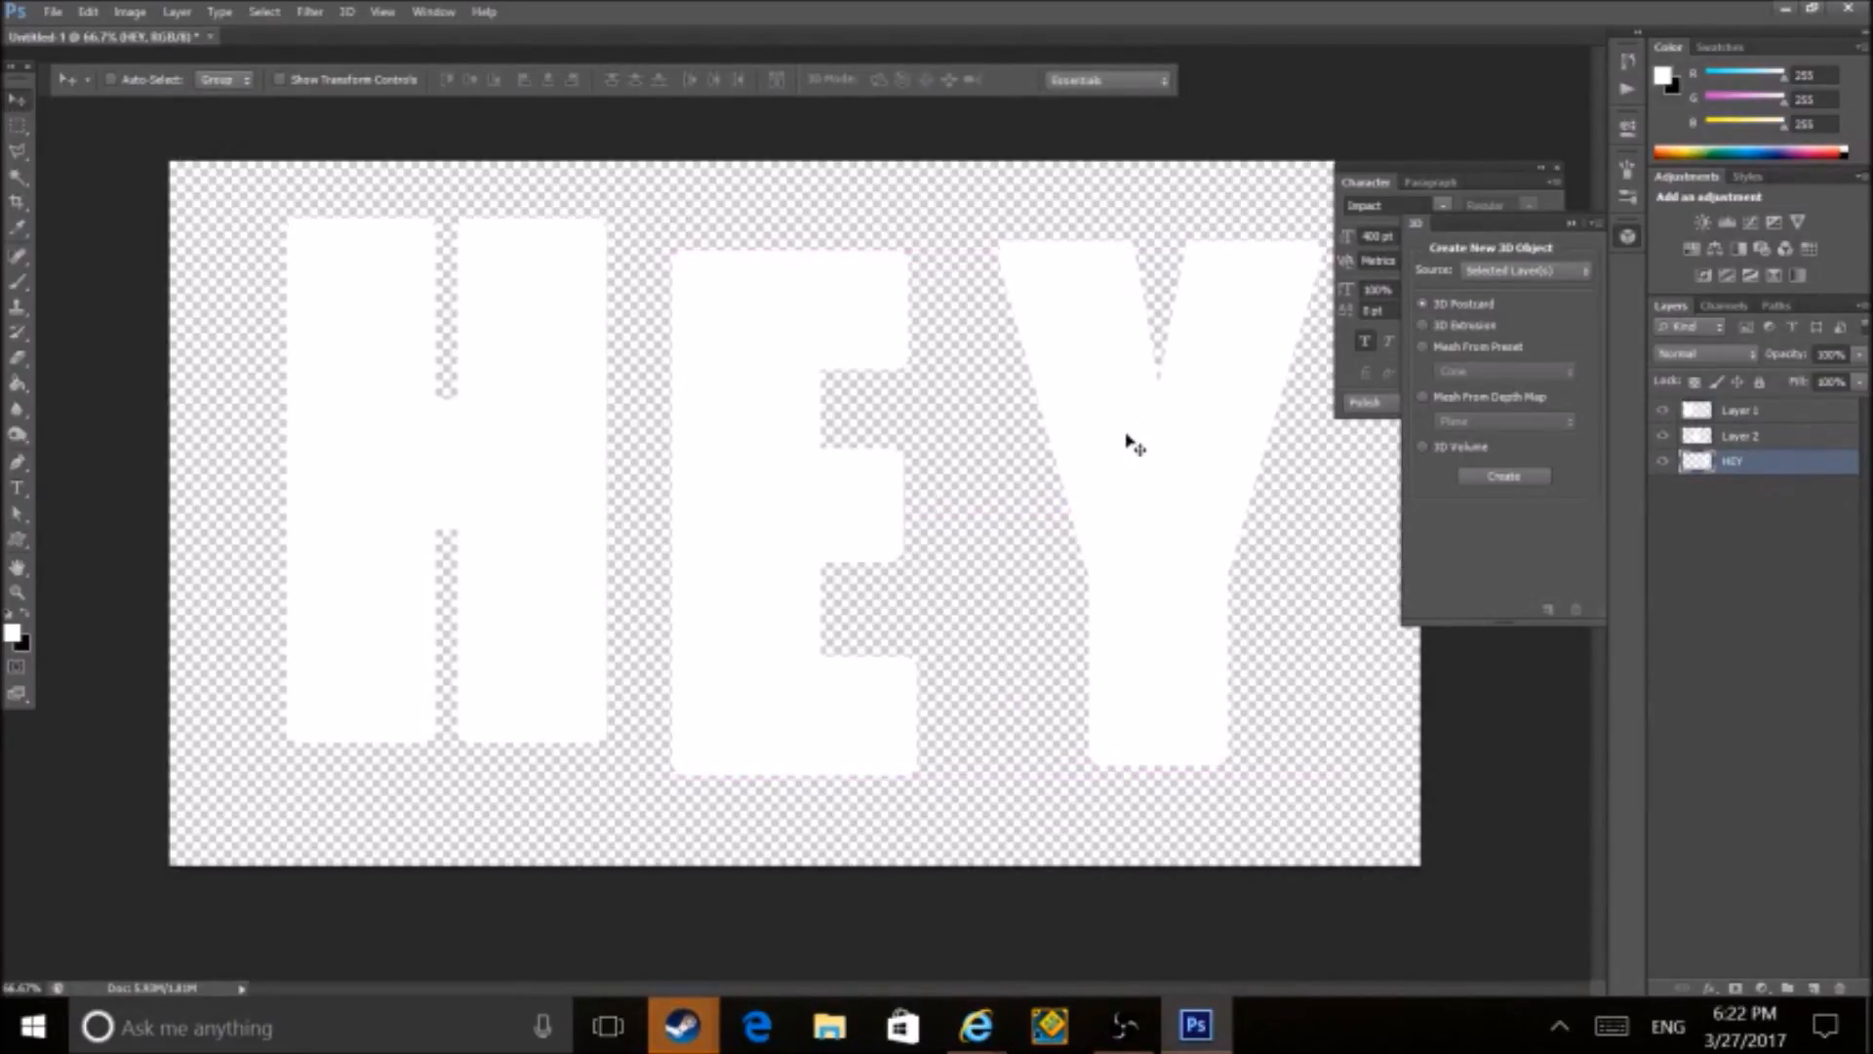
{"action": "left_click", "coordinate": [1756, 439]}
{"action": "left_click_drag", "start_coordinate": [835, 498], "coordinate": [849, 467]}
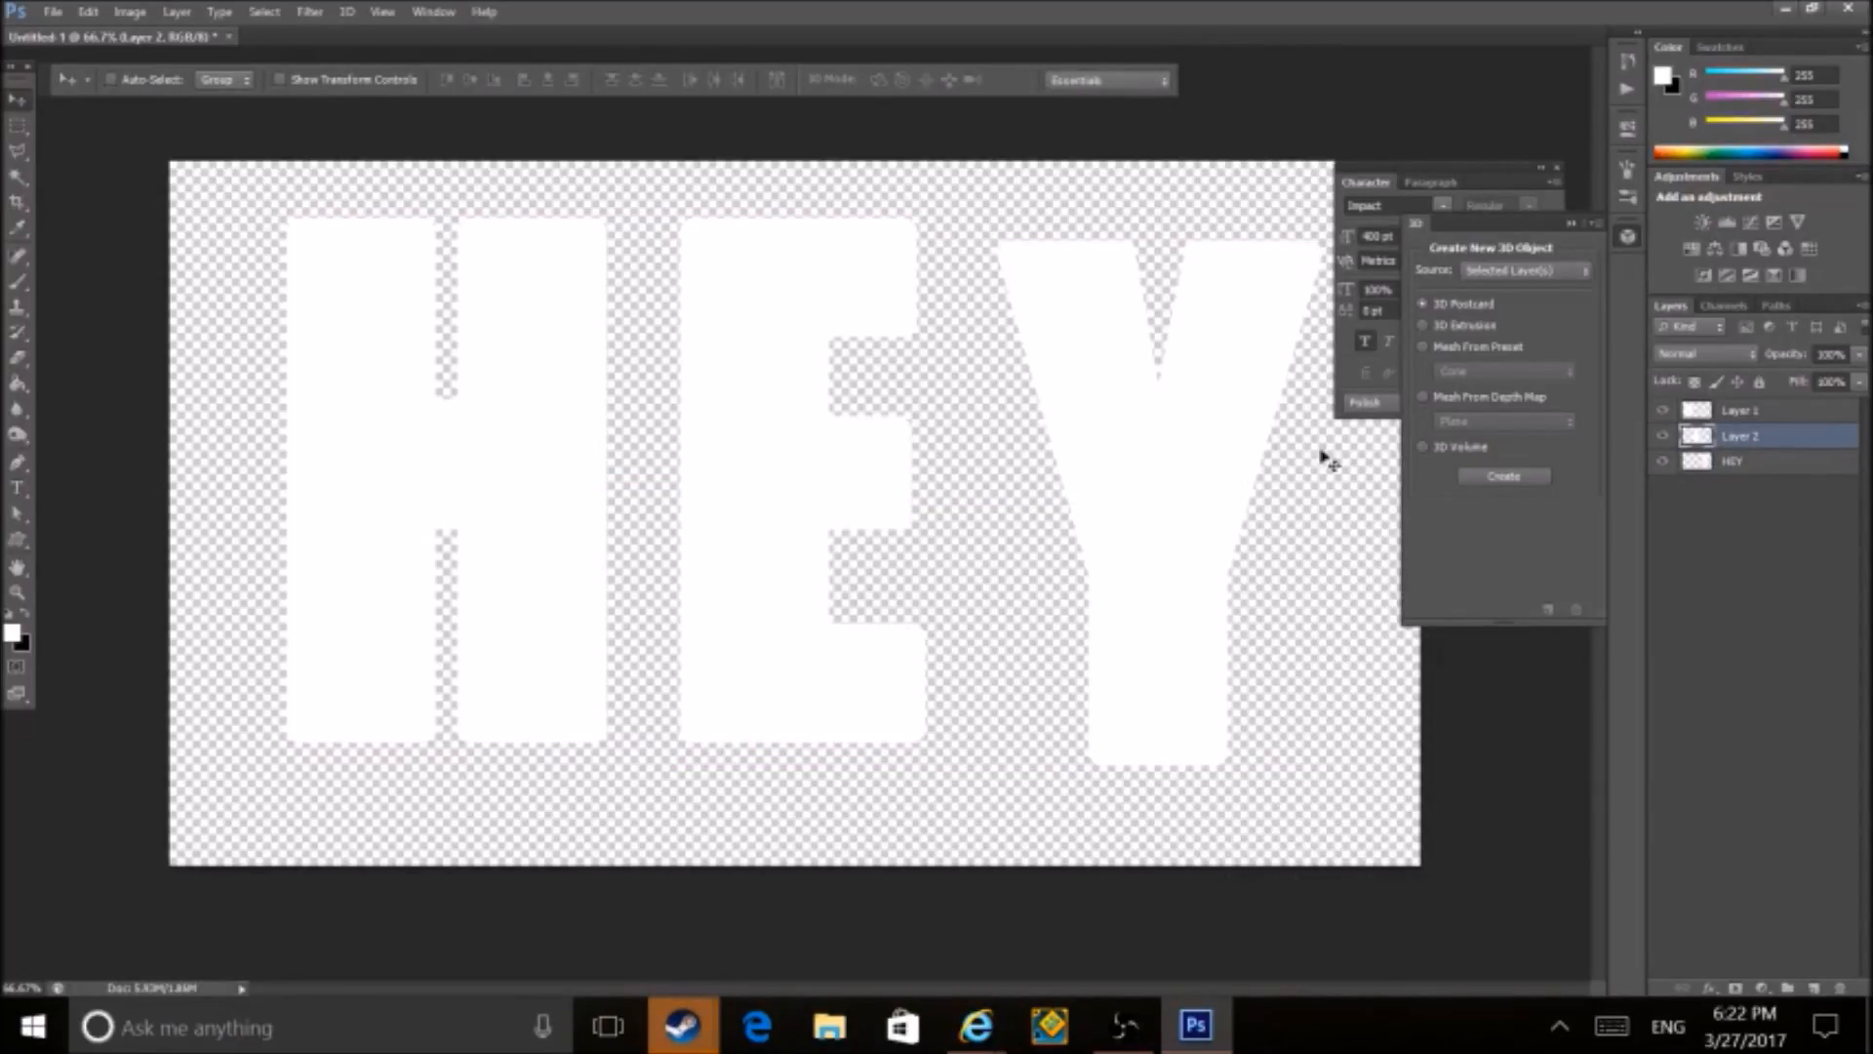
{"action": "left_click", "coordinate": [1778, 466]}
{"action": "left_click_drag", "start_coordinate": [1156, 491], "coordinate": [1109, 468]}
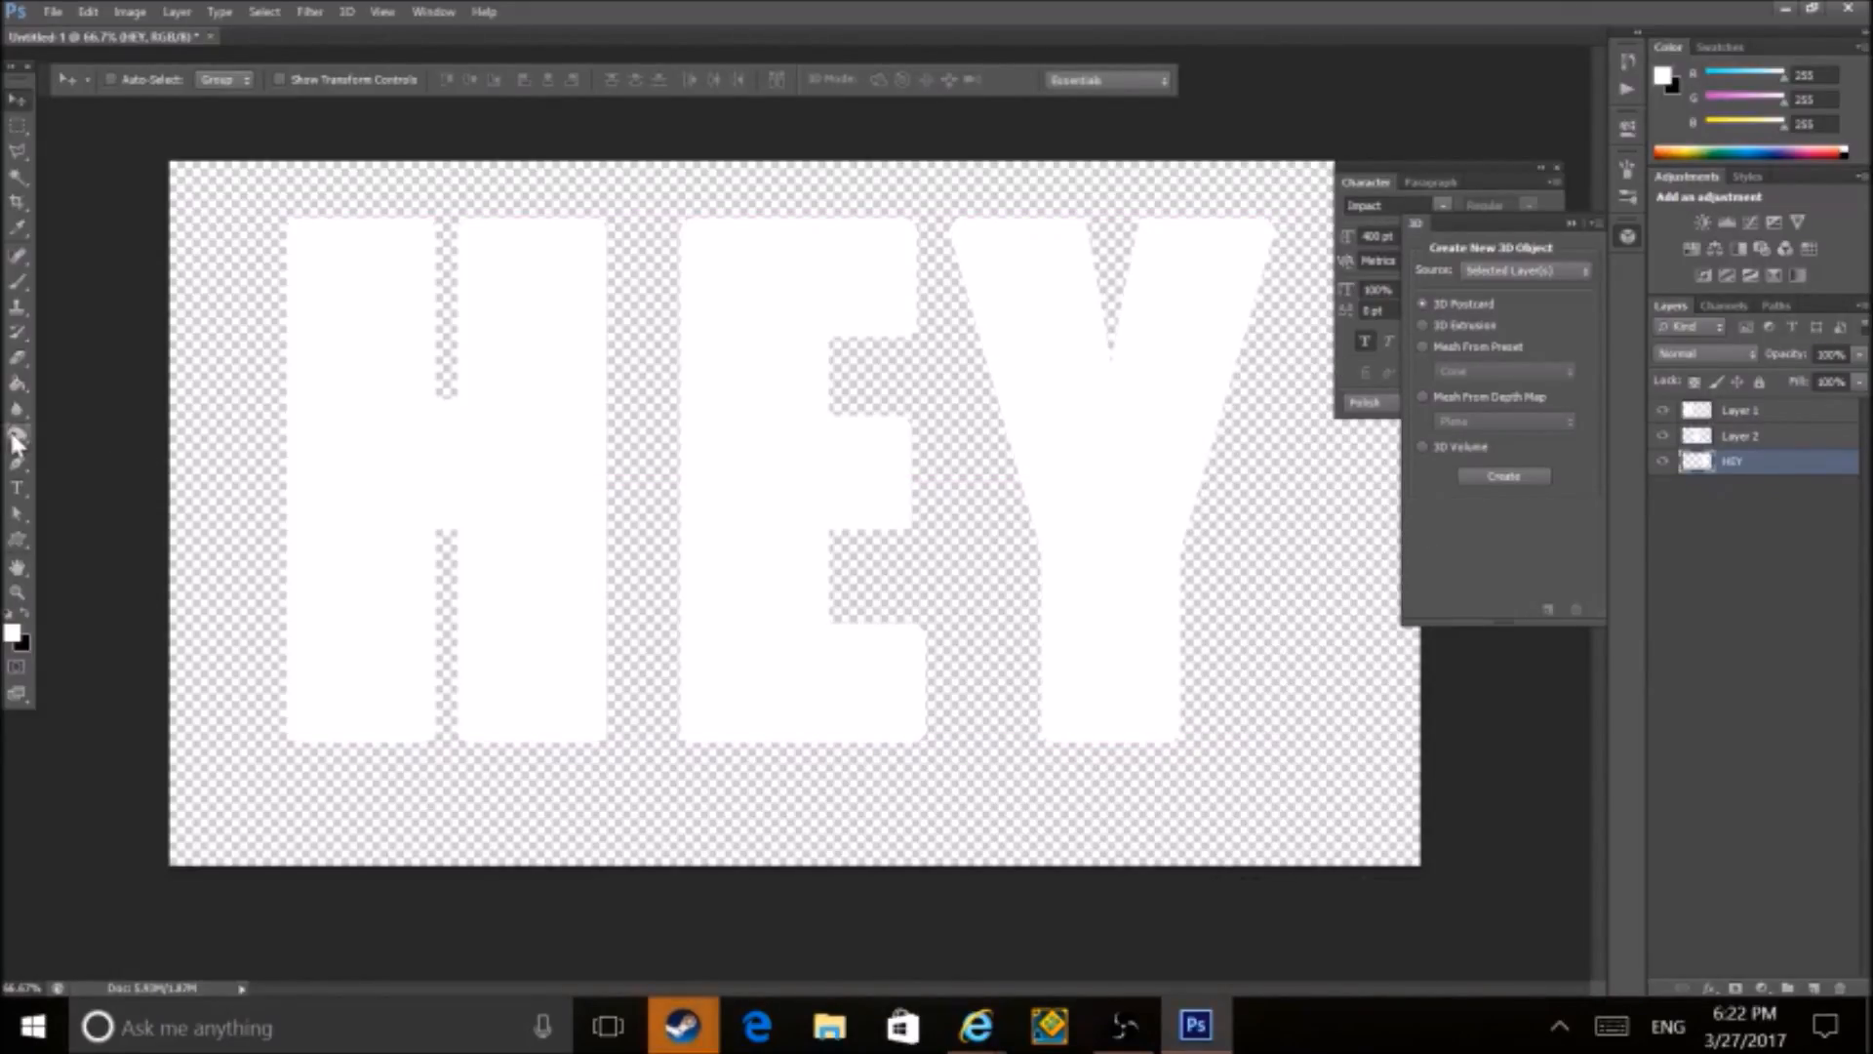
- Create a 3D extrusion from the H layer without switching to the 3D workspace
{"action": "left_click", "coordinate": [1768, 432]}
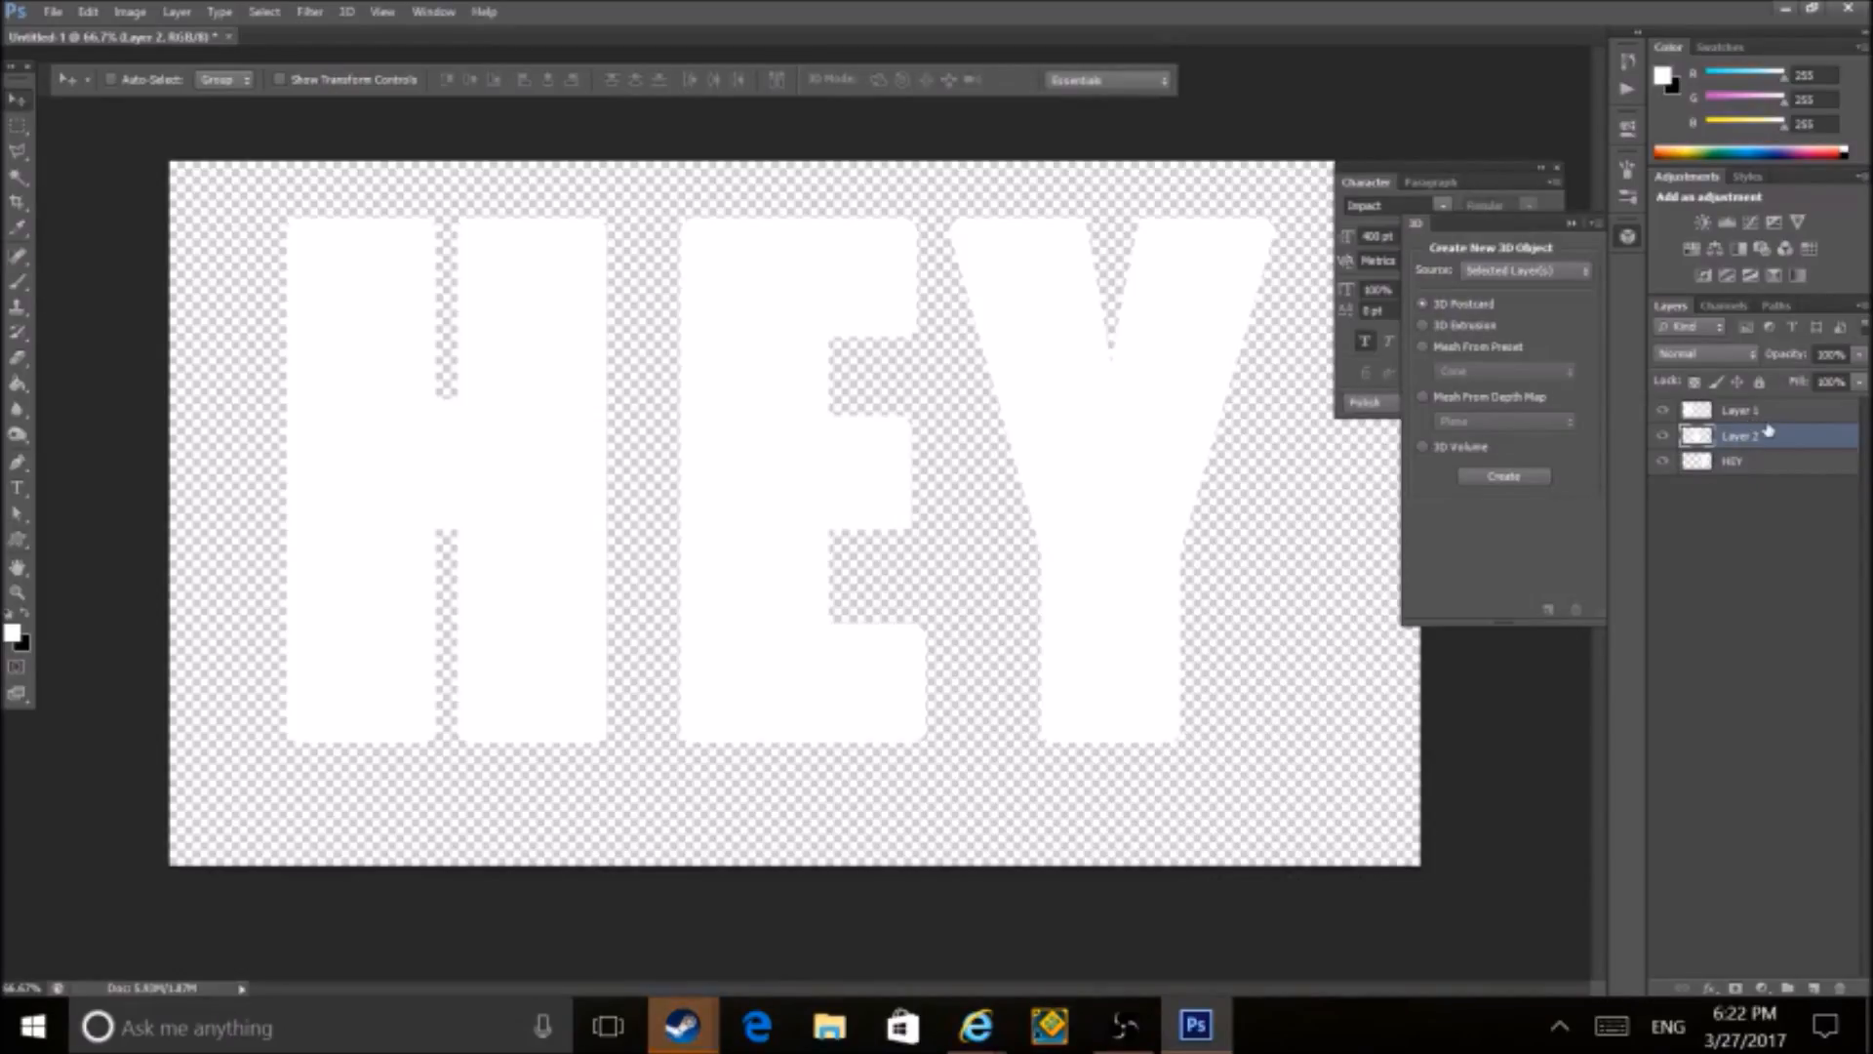
{"action": "key", "text": "alt+bracketright"}
{"action": "right_click", "coordinate": [1768, 432]}
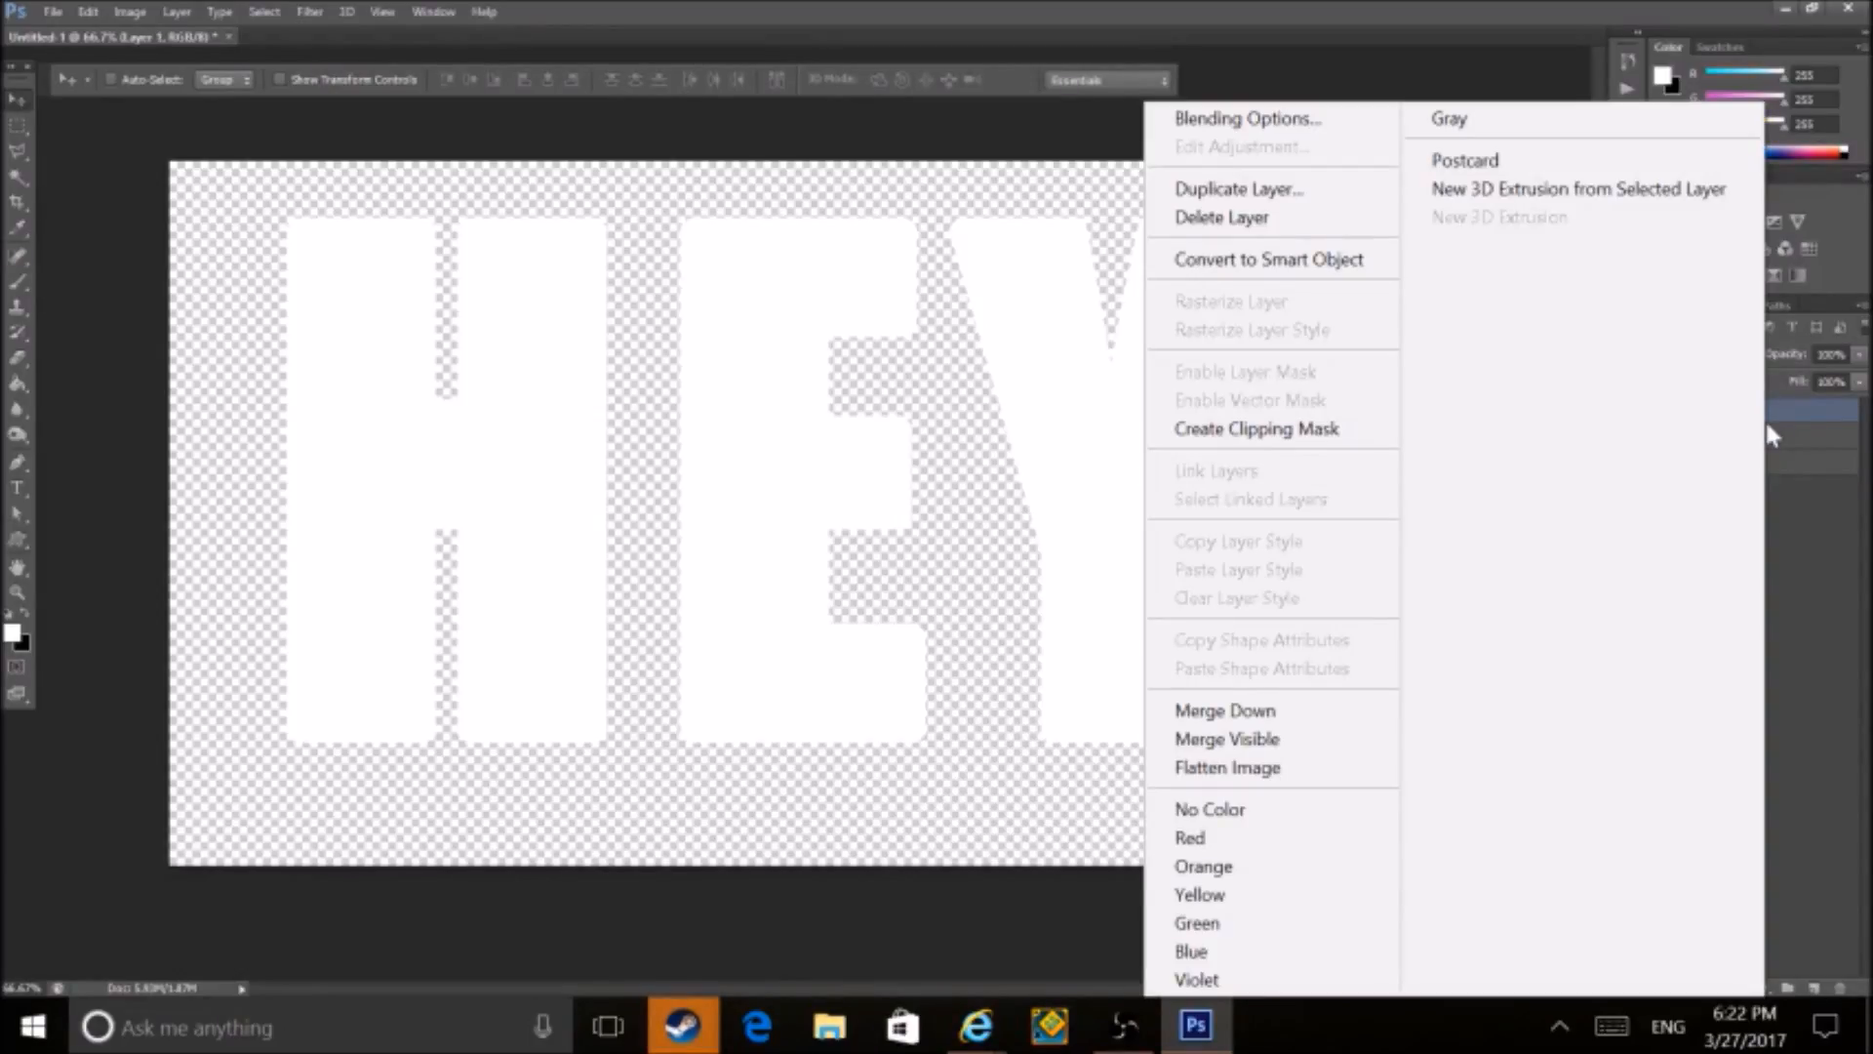
{"action": "left_click", "coordinate": [1558, 192]}
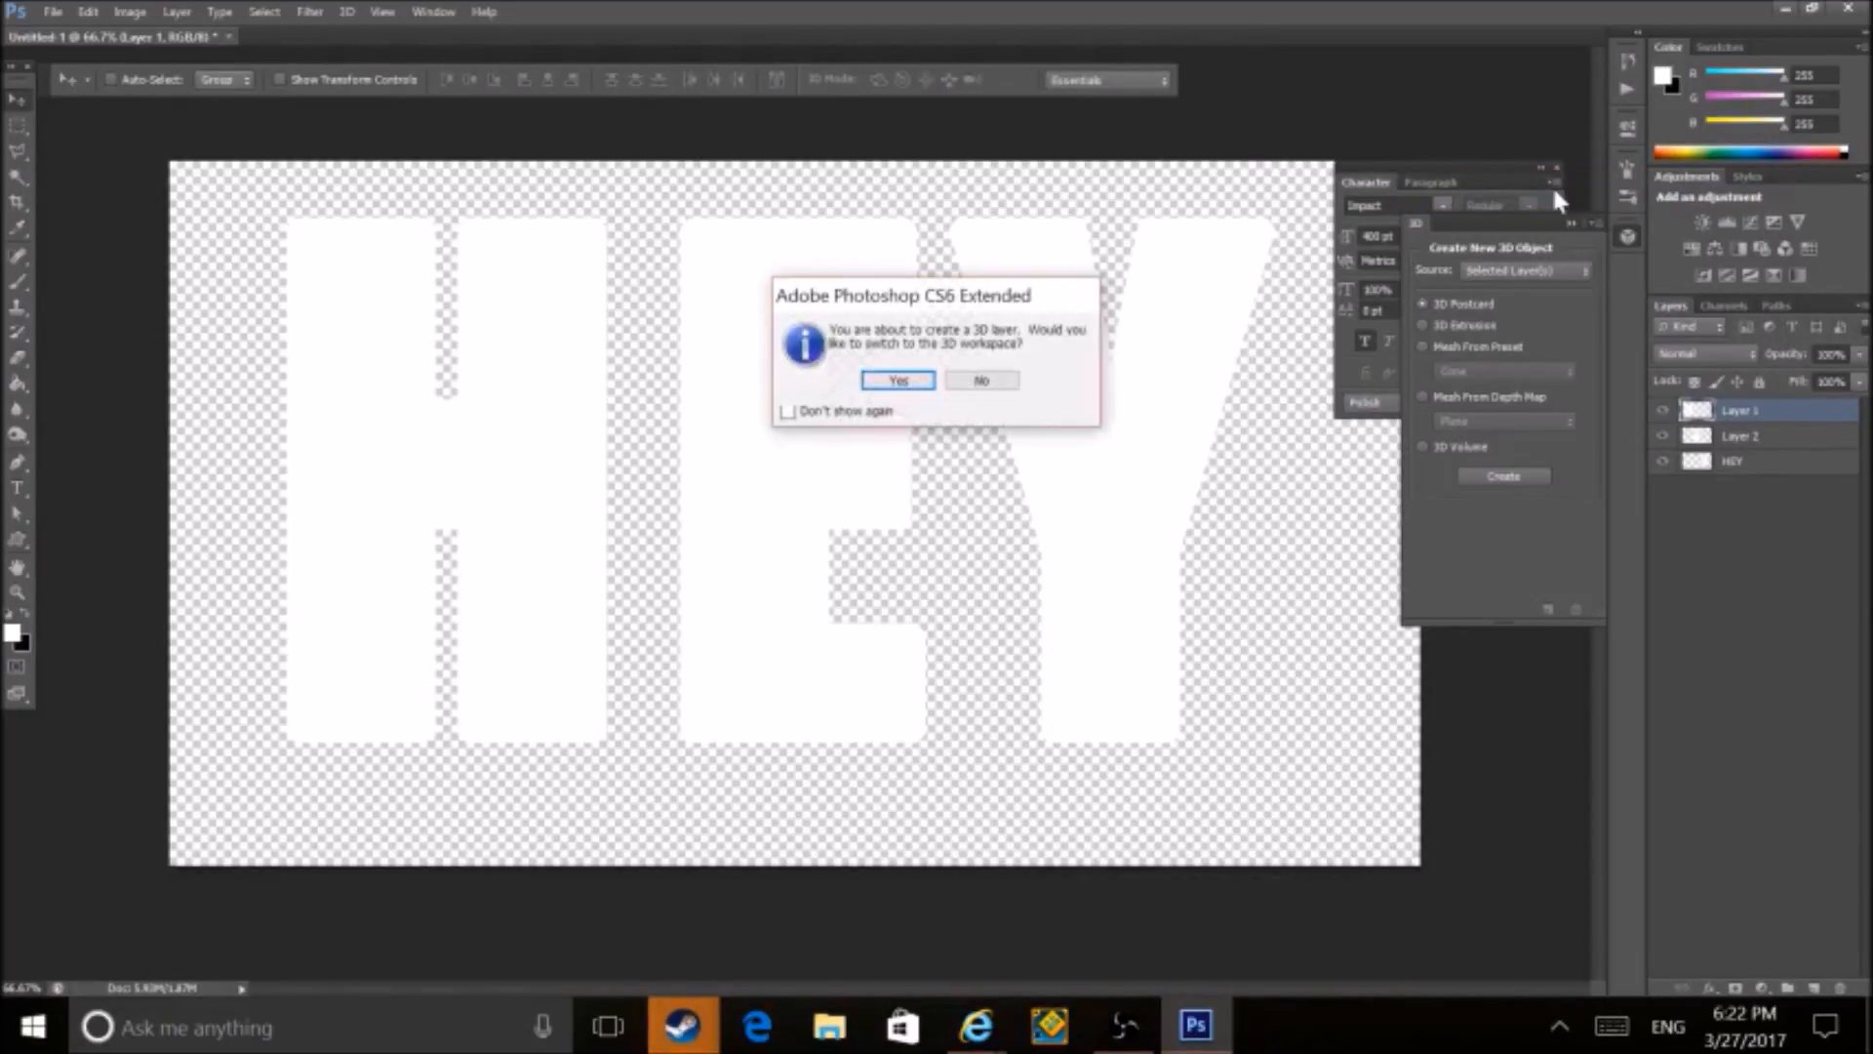
{"action": "left_click", "coordinate": [974, 379]}
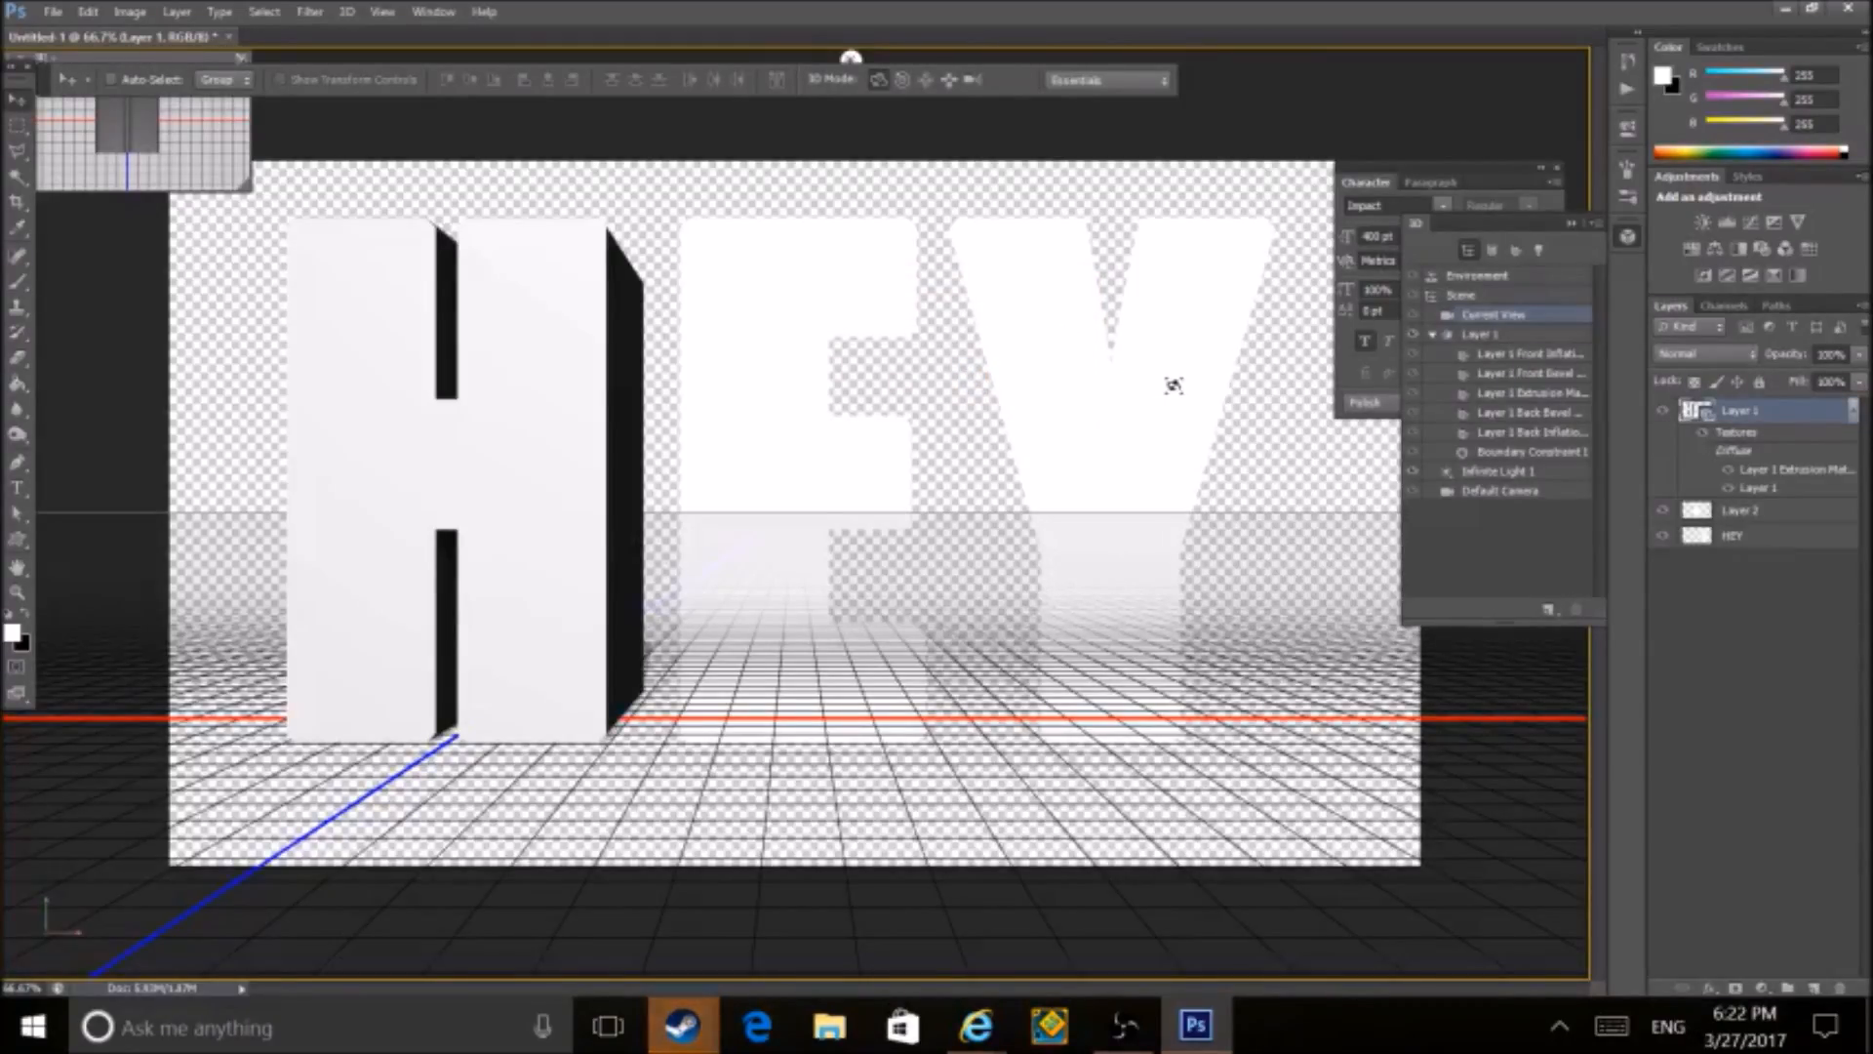
- Orbit the 3D view of the H to expose its dark extruded side, and rasterize the 3D layer
{"action": "left_click_drag", "start_coordinate": [631, 543], "coordinate": [551, 537]}
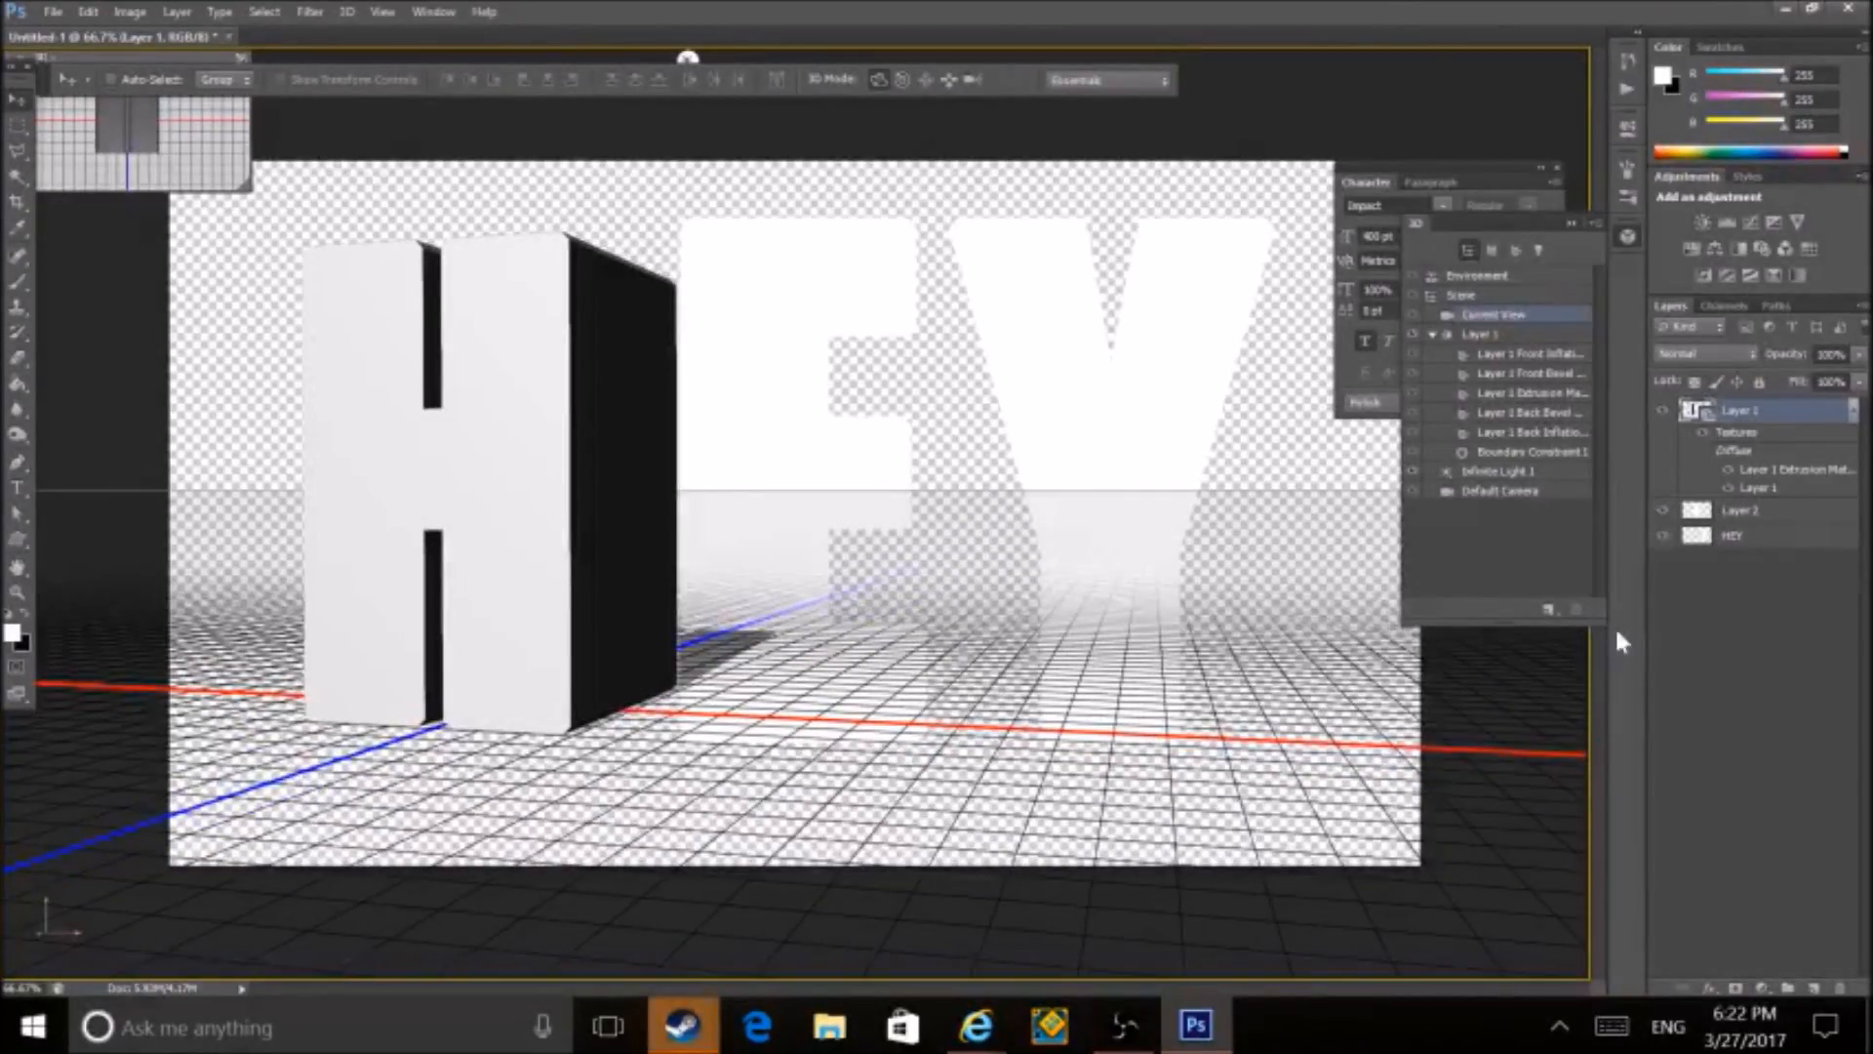
{"action": "left_click_drag", "start_coordinate": [553, 494], "coordinate": [579, 494]}
{"action": "left_click", "coordinate": [1713, 599]}
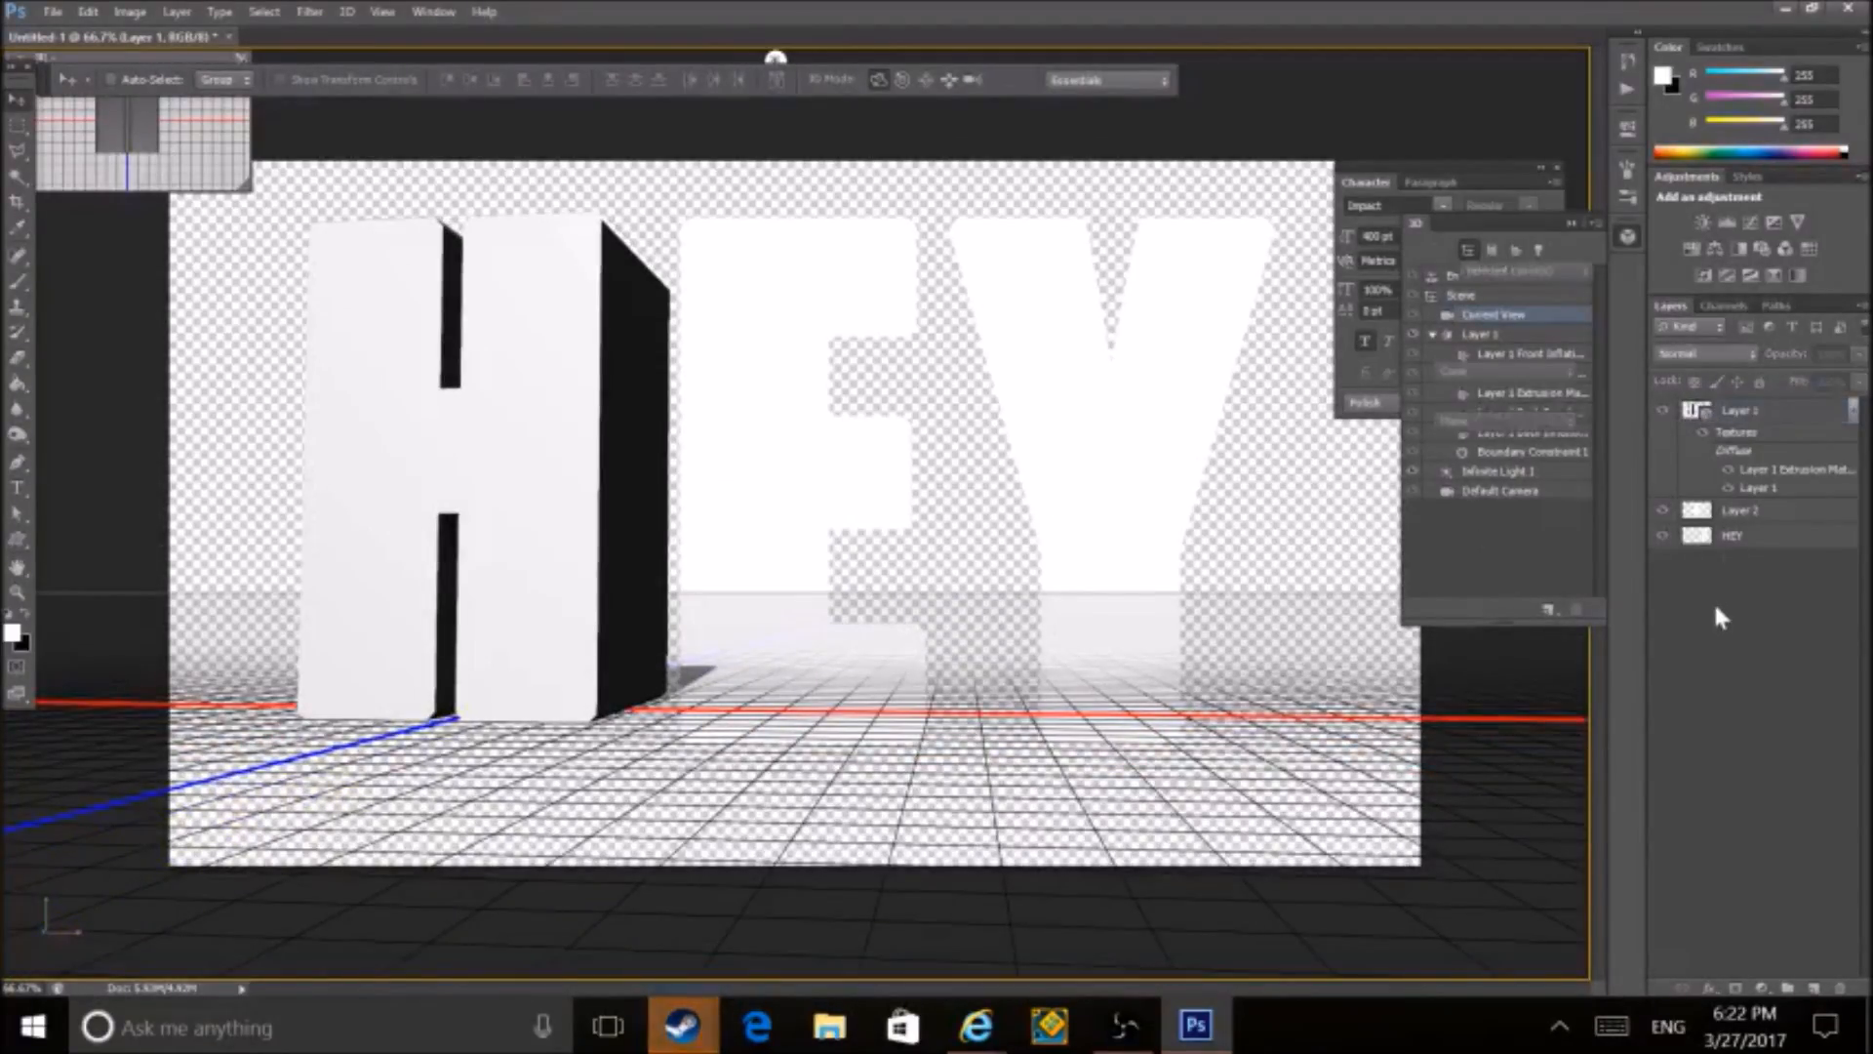
{"action": "left_click", "coordinate": [1736, 414]}
{"action": "right_click", "coordinate": [1736, 414]}
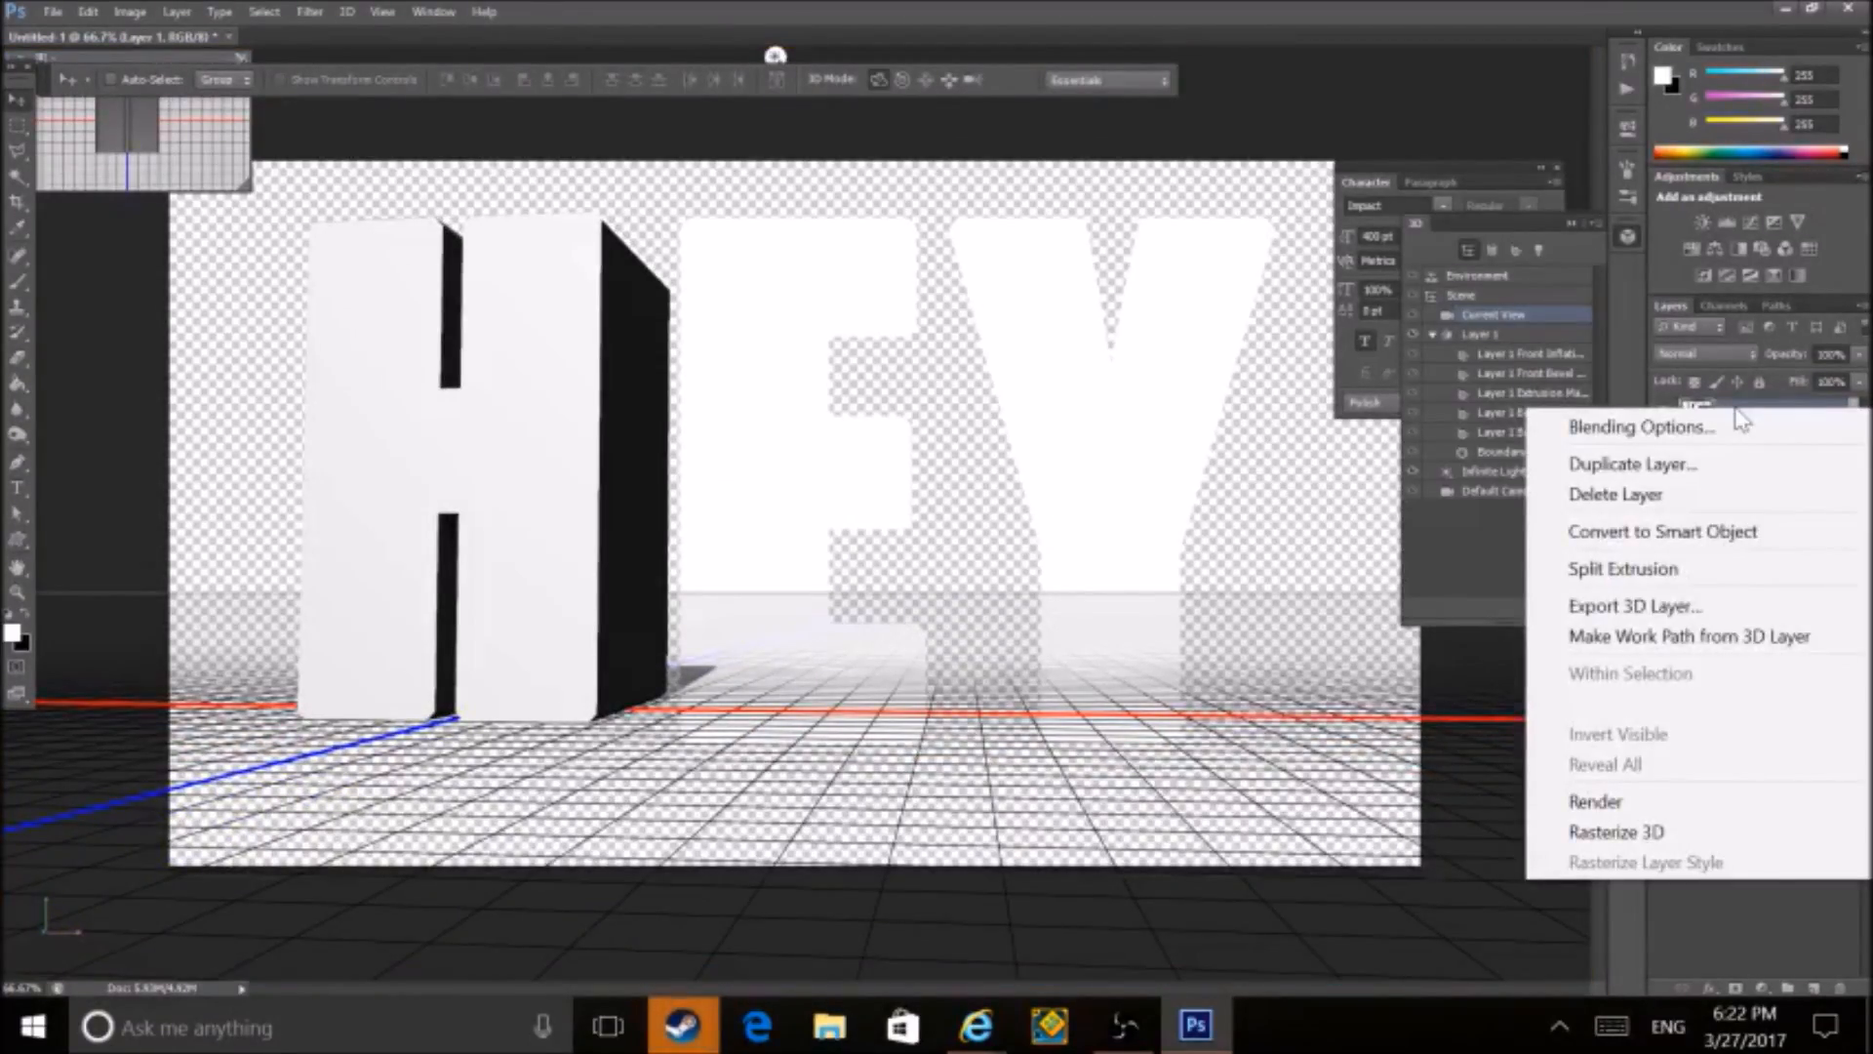
{"action": "left_click", "coordinate": [1642, 835]}
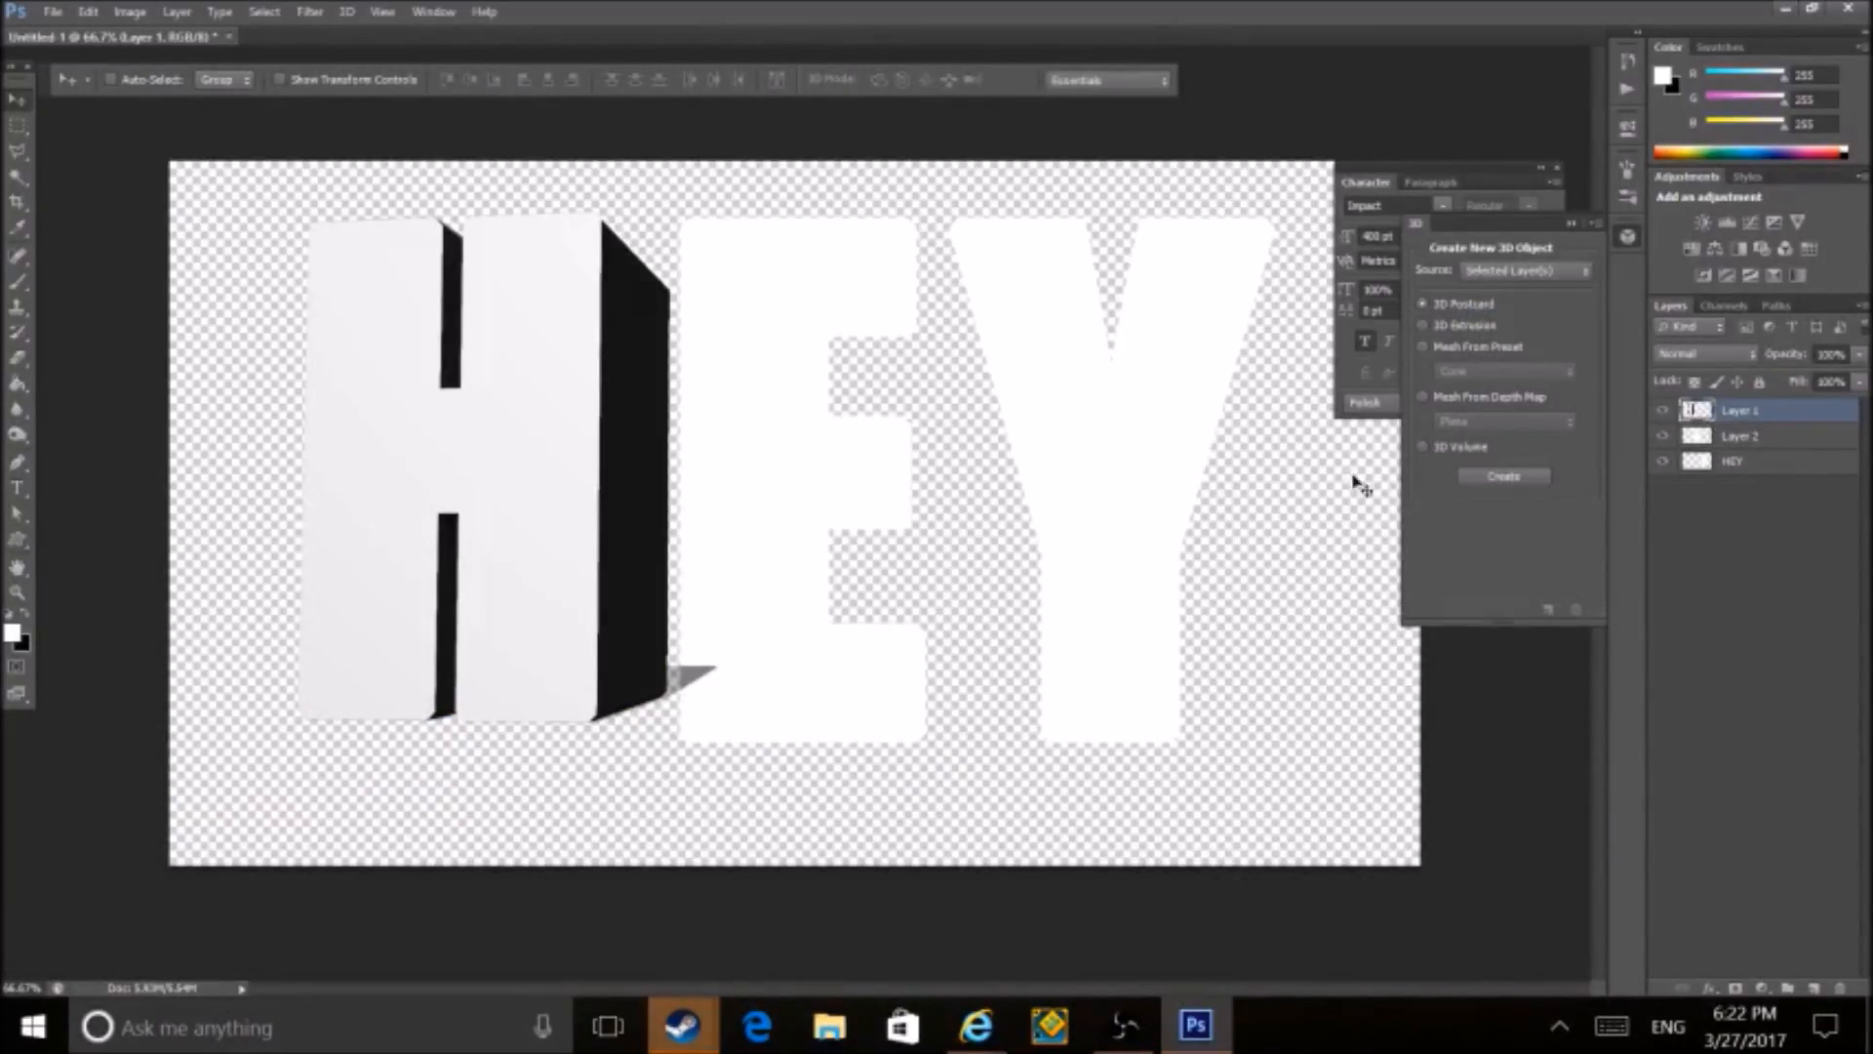
- Create a 3D extrusion from the E layer
{"action": "double_click", "coordinate": [1756, 438]}
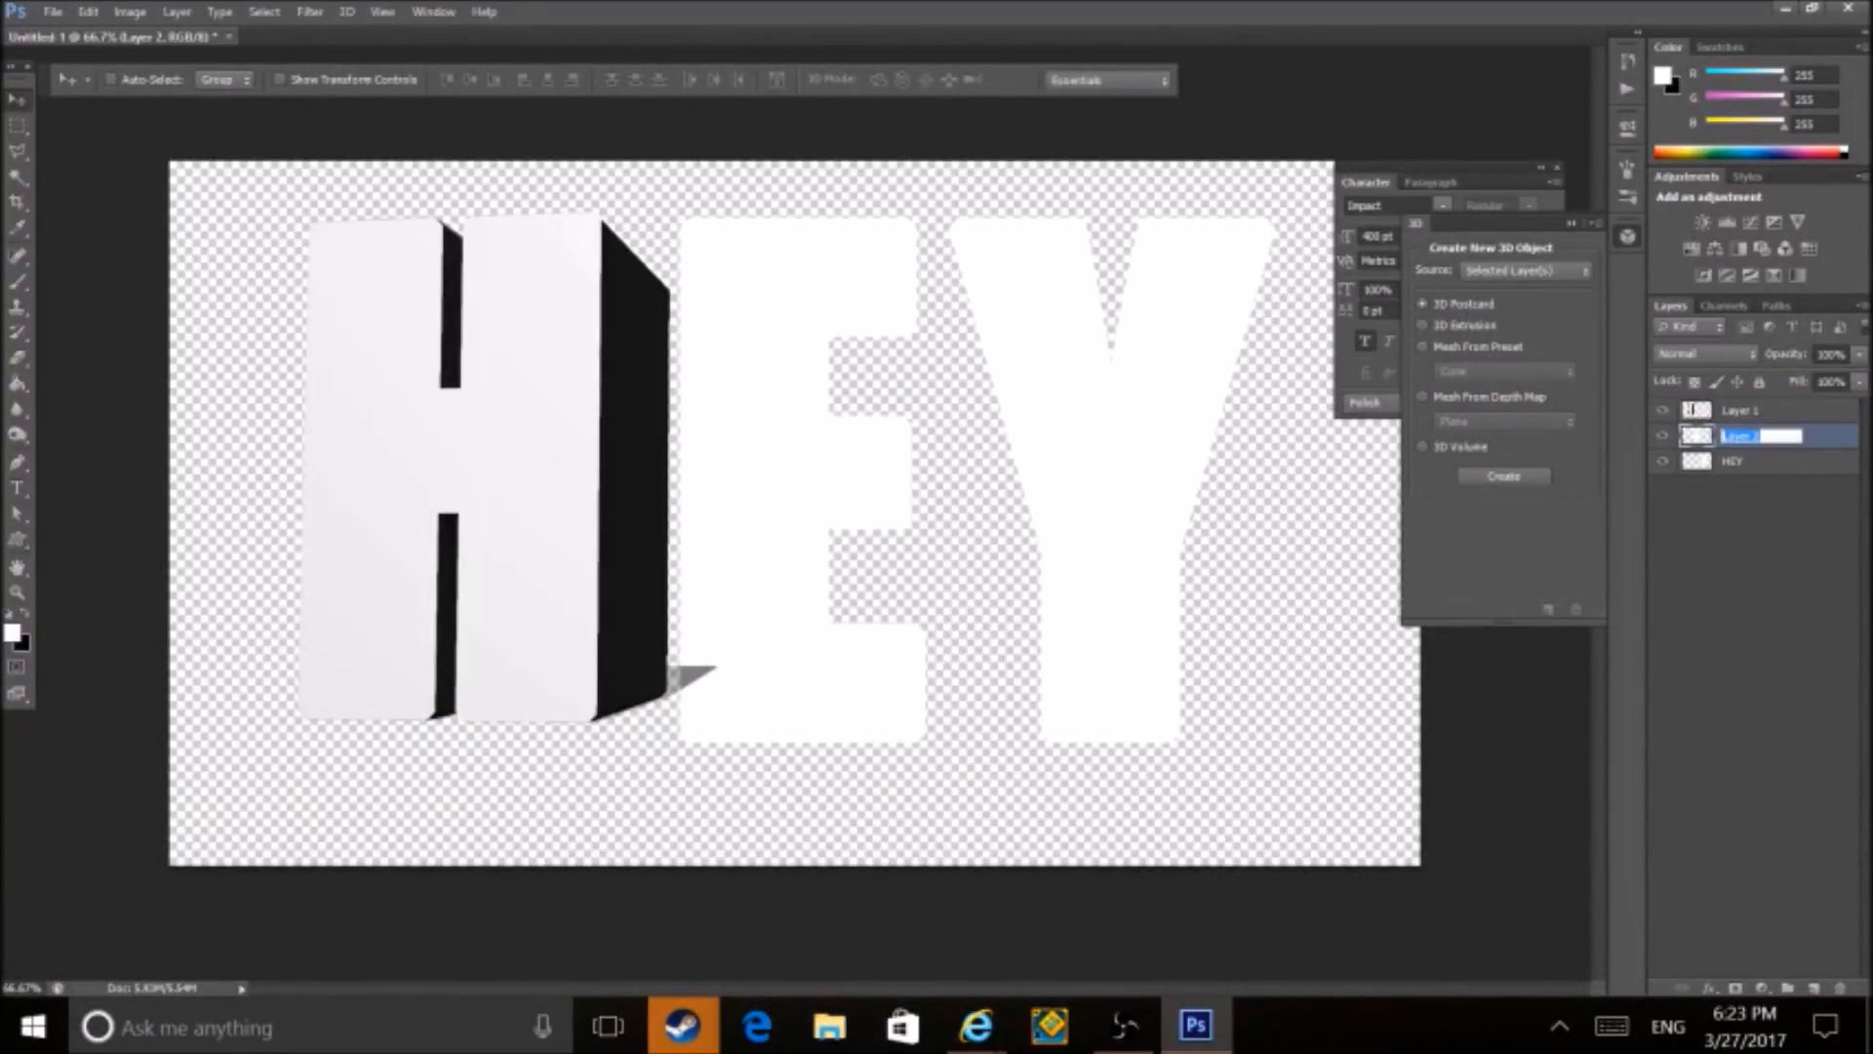
{"action": "right_click", "coordinate": [1830, 435]}
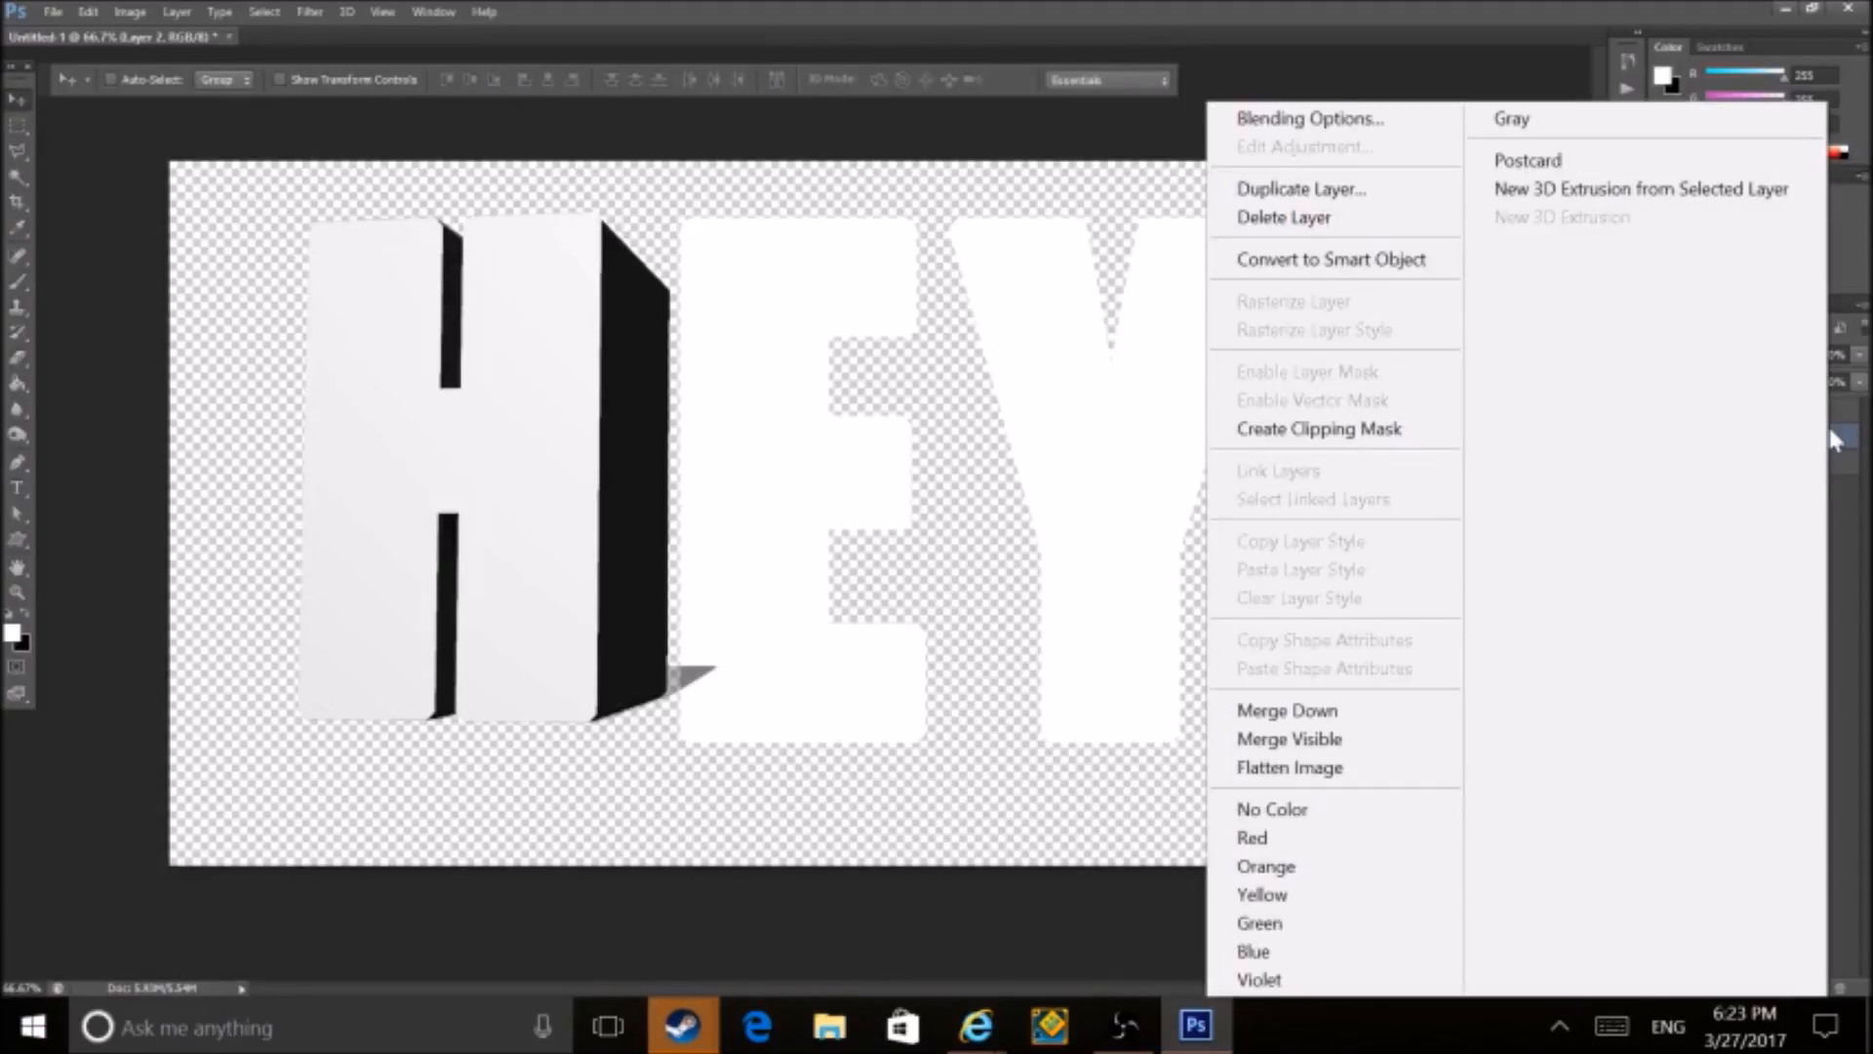
{"action": "left_click", "coordinate": [1594, 184]}
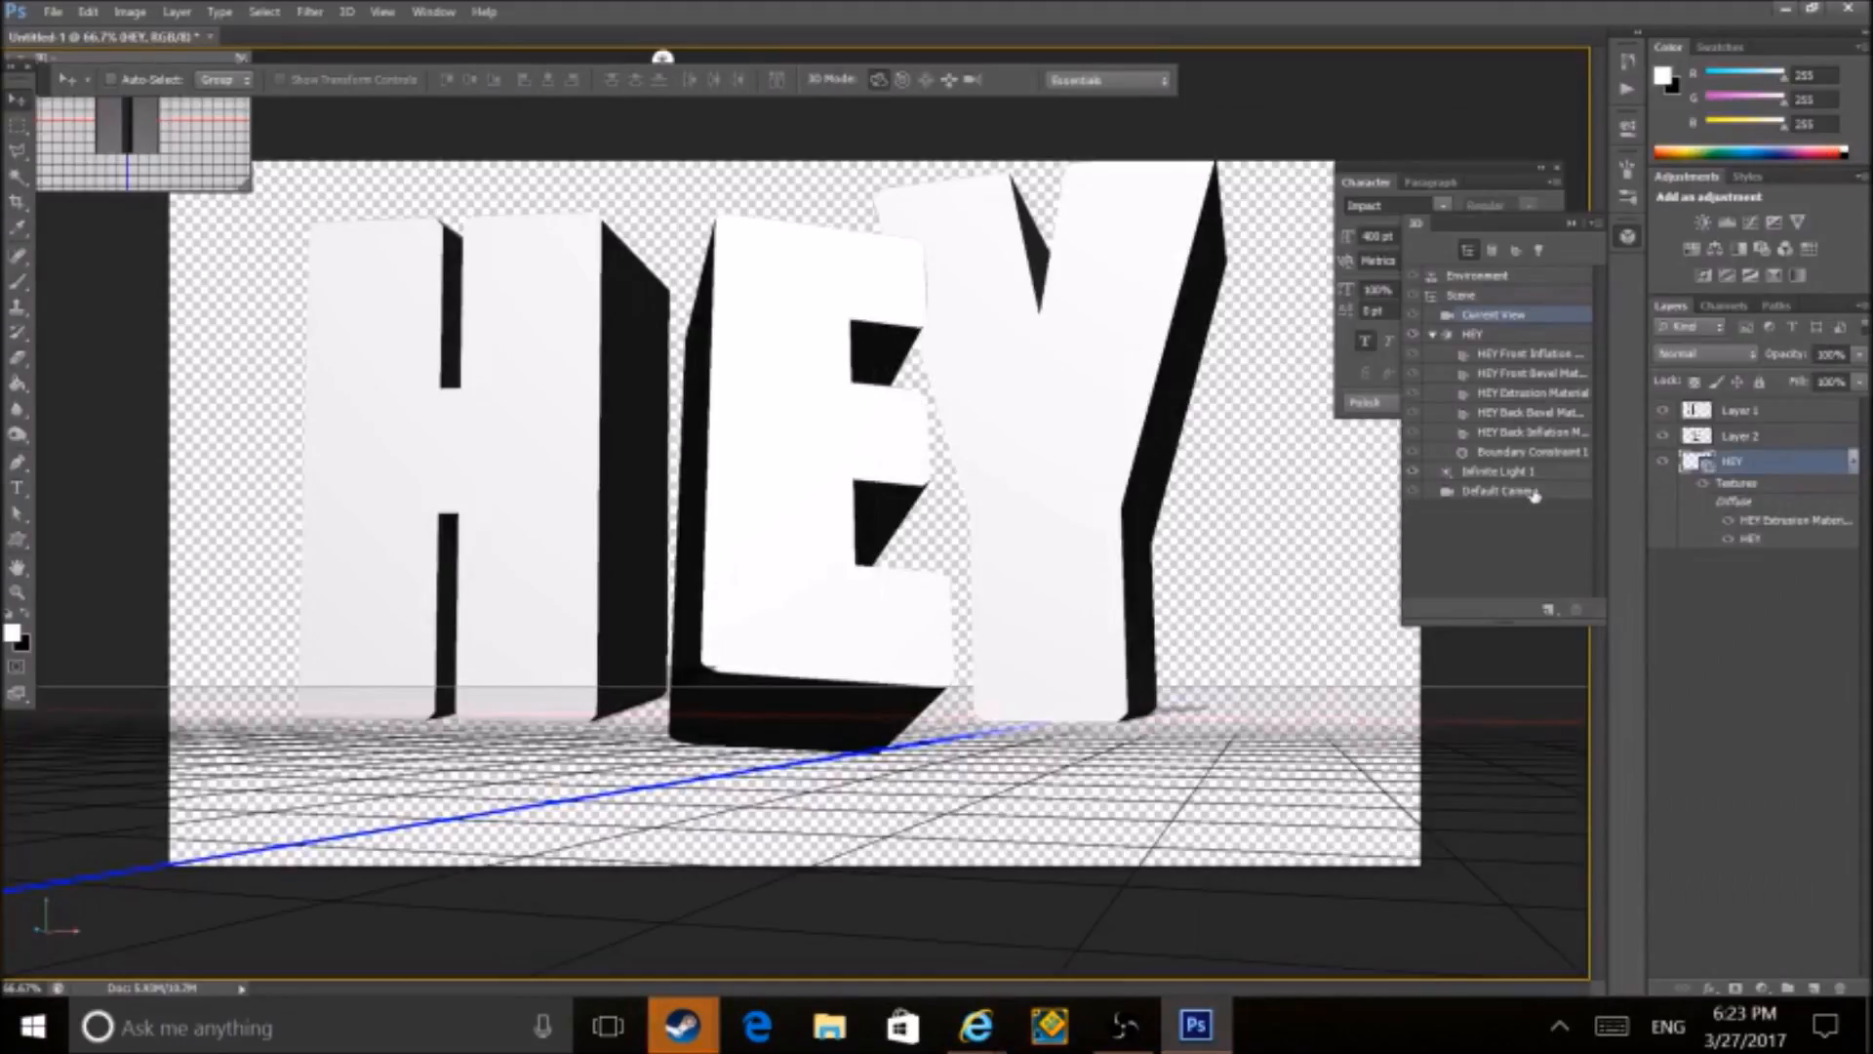
- Rasterize the extruded Y's 3D layer and move the letter down into place beside the E
{"action": "right_click", "coordinate": [1799, 464]}
{"action": "left_click", "coordinate": [1643, 891]}
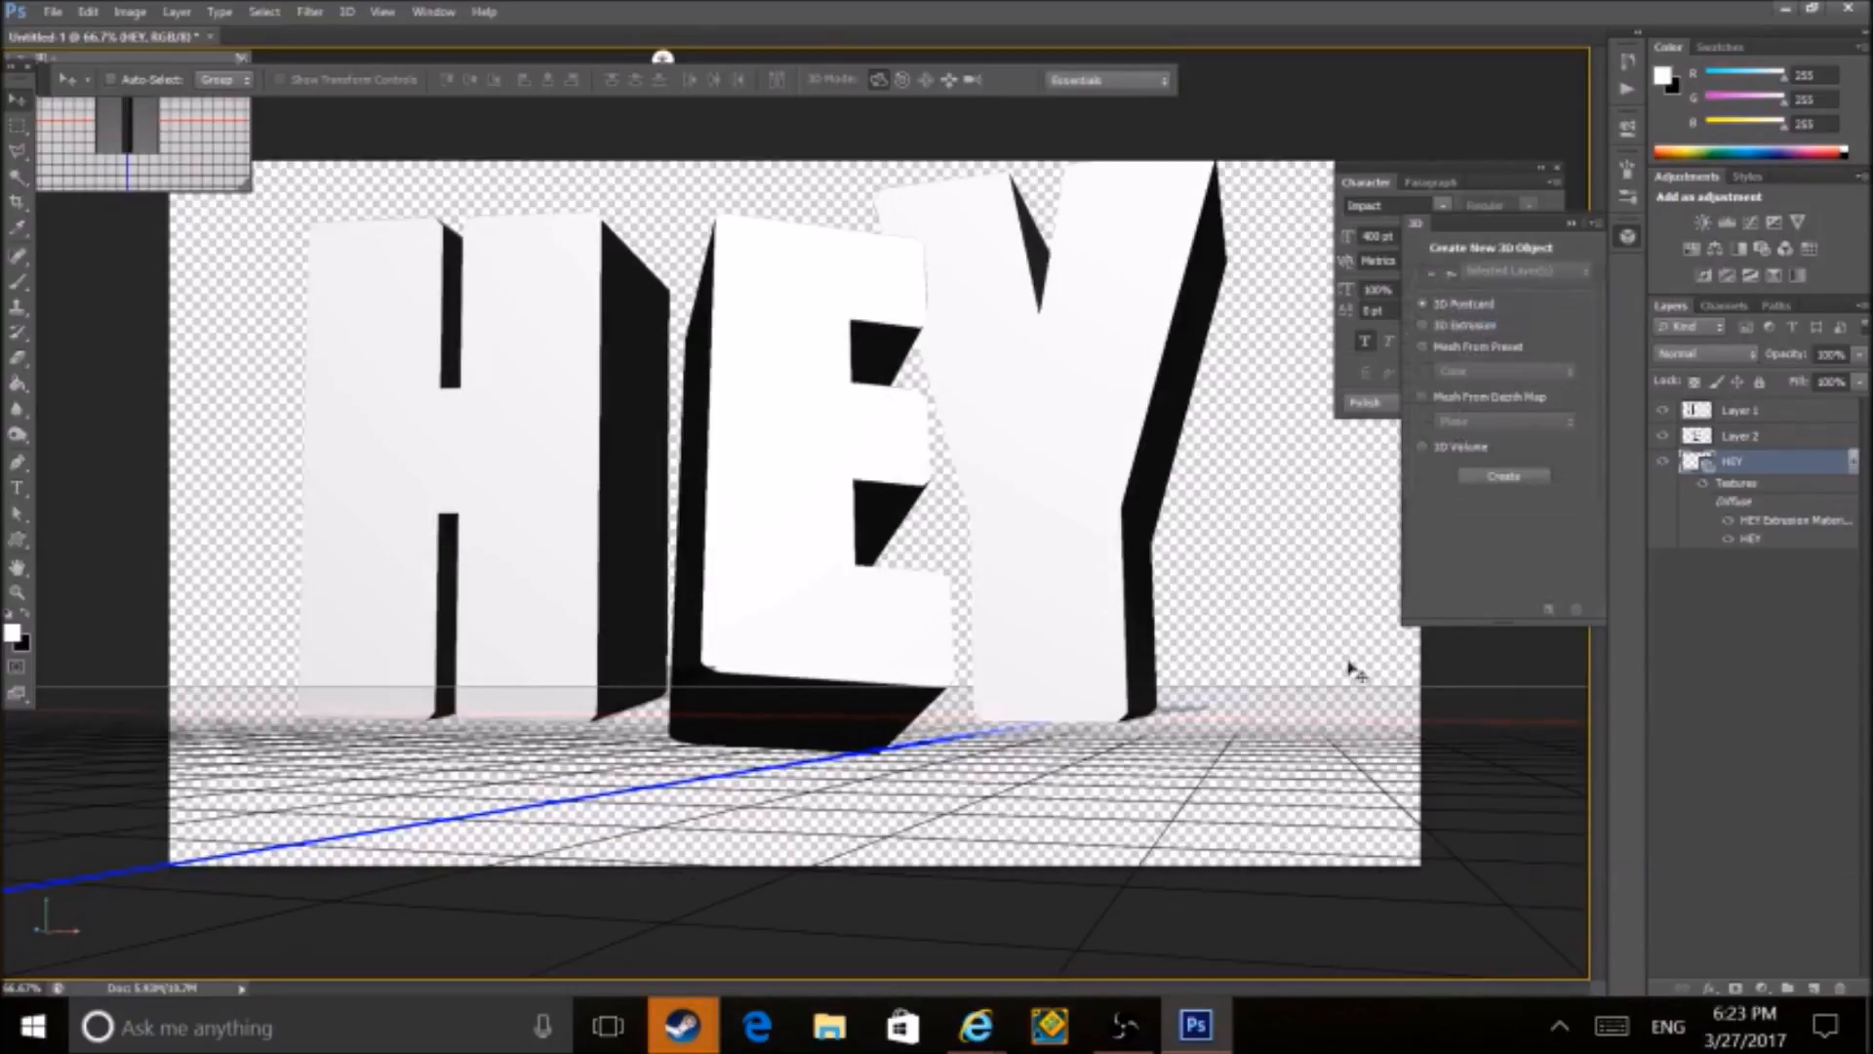
{"action": "left_click_drag", "start_coordinate": [1019, 426], "coordinate": [1057, 453]}
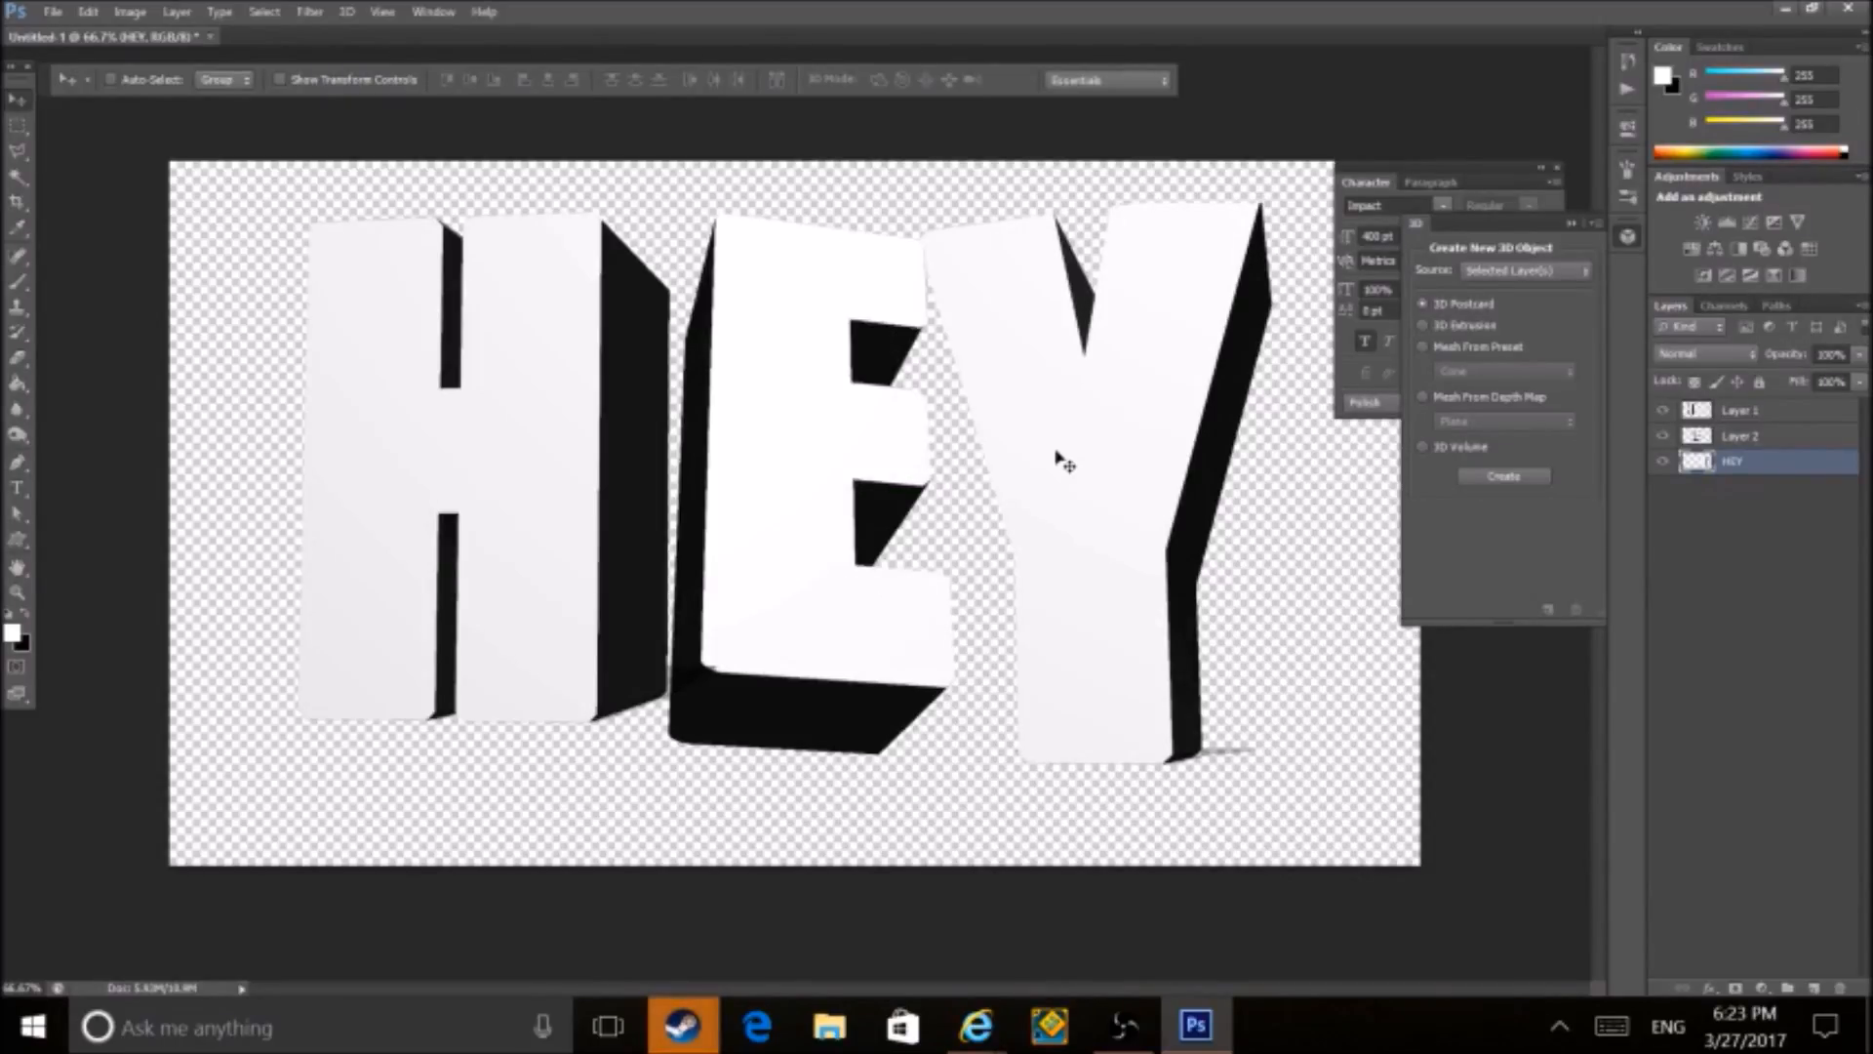
{"action": "left_click_drag", "start_coordinate": [1055, 452], "coordinate": [1032, 444]}
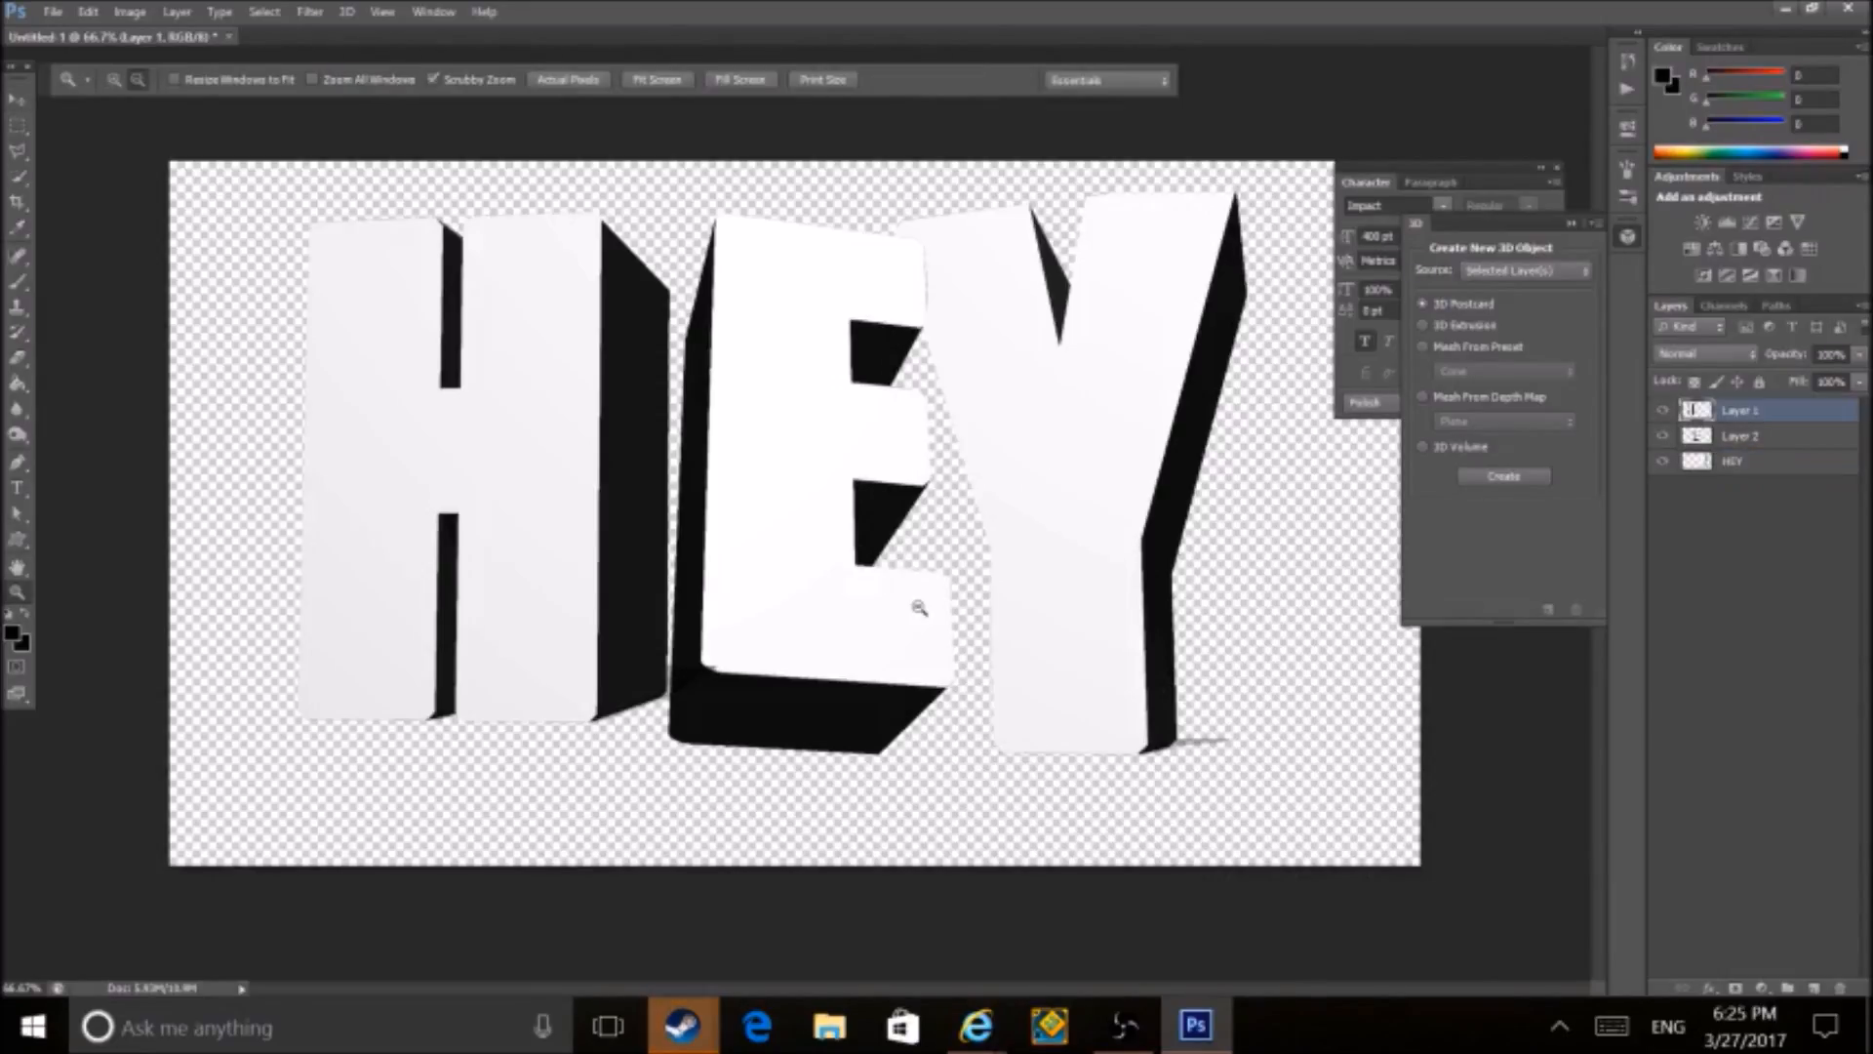
- Replace the Eraser brushes with the Square Brushes set, choose the 16 px tip, and erase the H's stray shadow over the E's lower corner
{"action": "left_click_drag", "start_coordinate": [912, 598], "coordinate": [970, 564]}
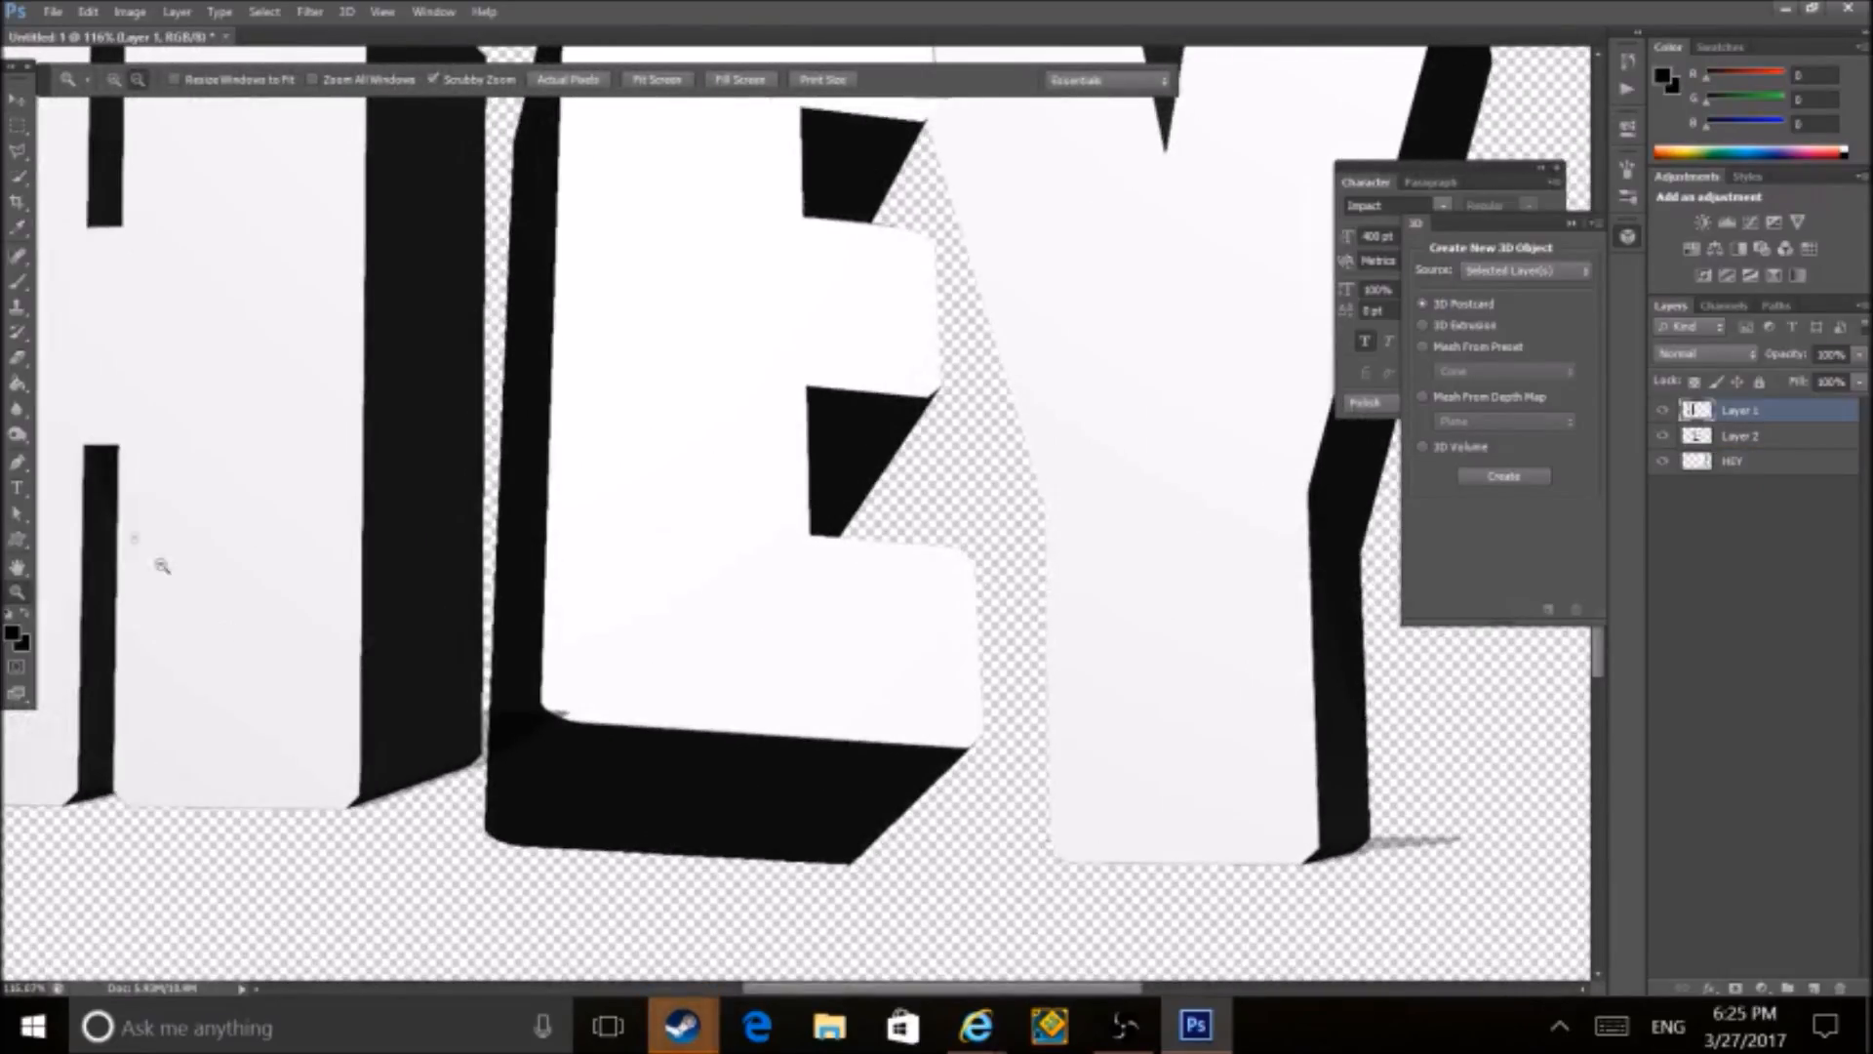
{"action": "left_click", "coordinate": [17, 357]}
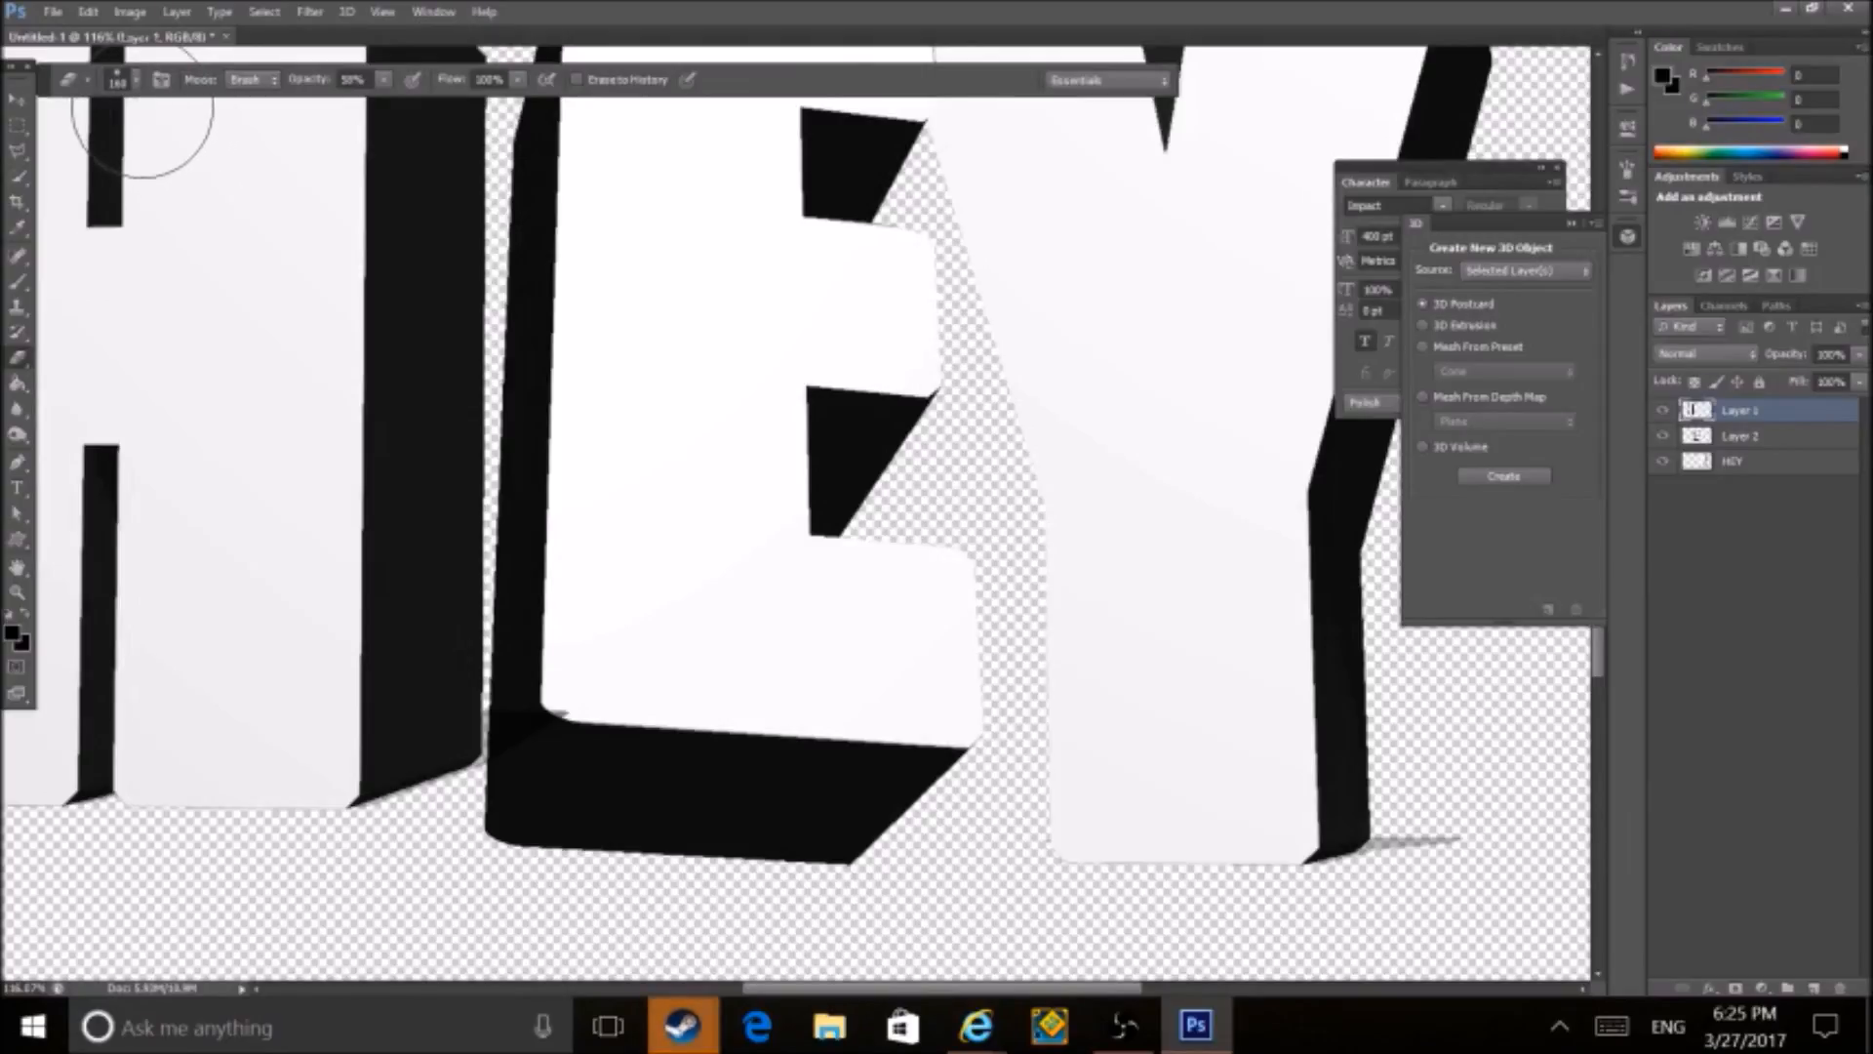
{"action": "left_click", "coordinate": [132, 77]}
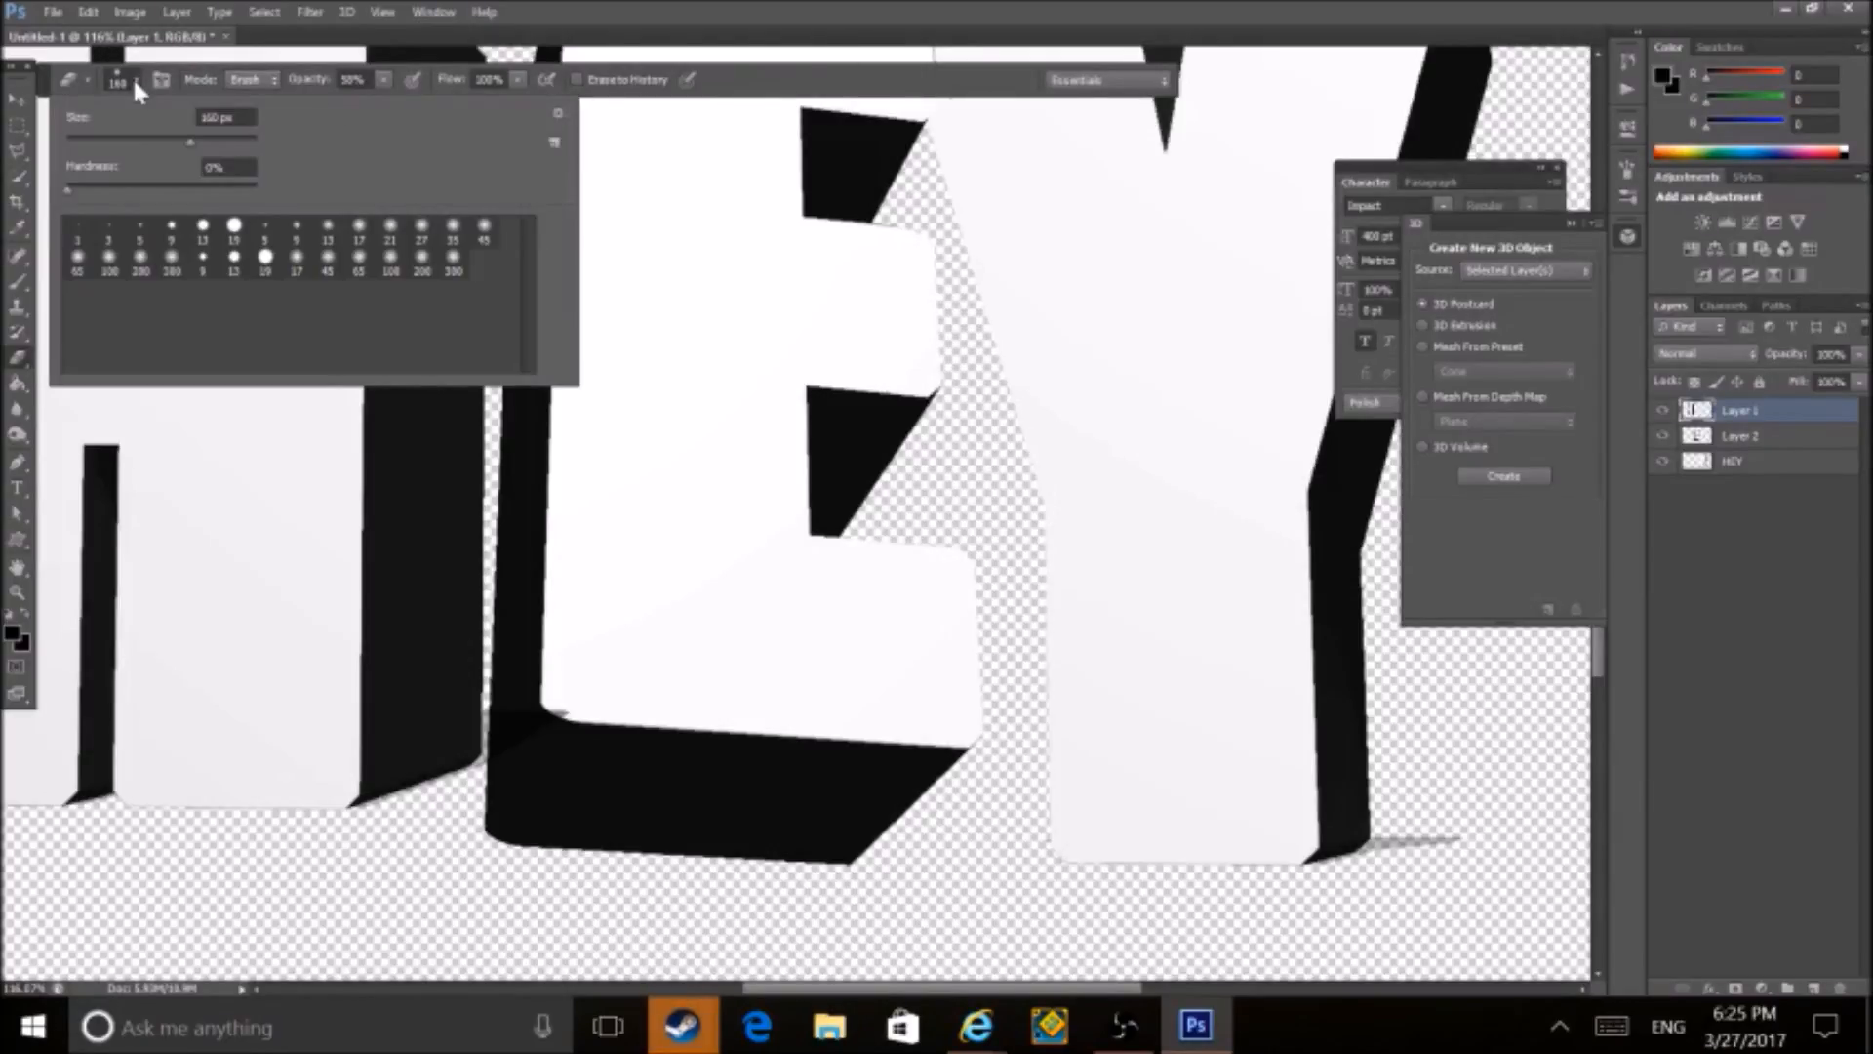
{"action": "left_click", "coordinate": [560, 115]}
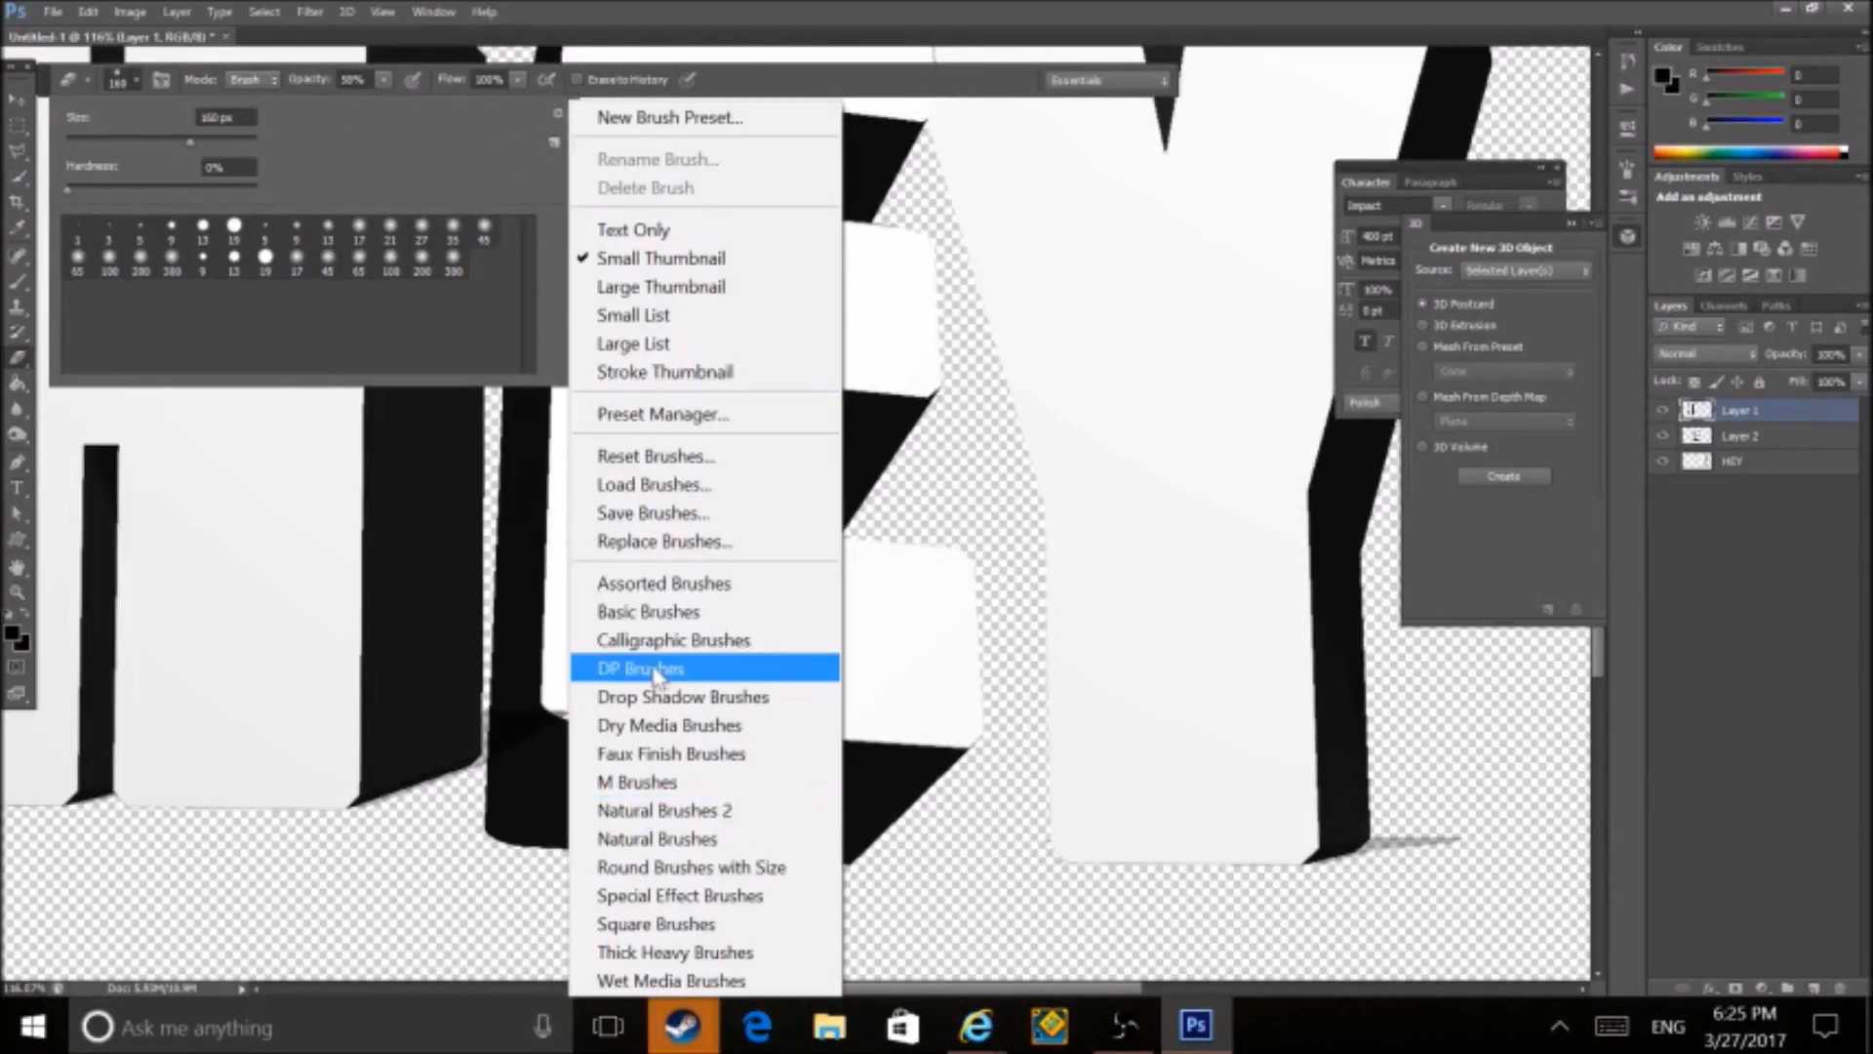
{"action": "left_click", "coordinate": [656, 923]}
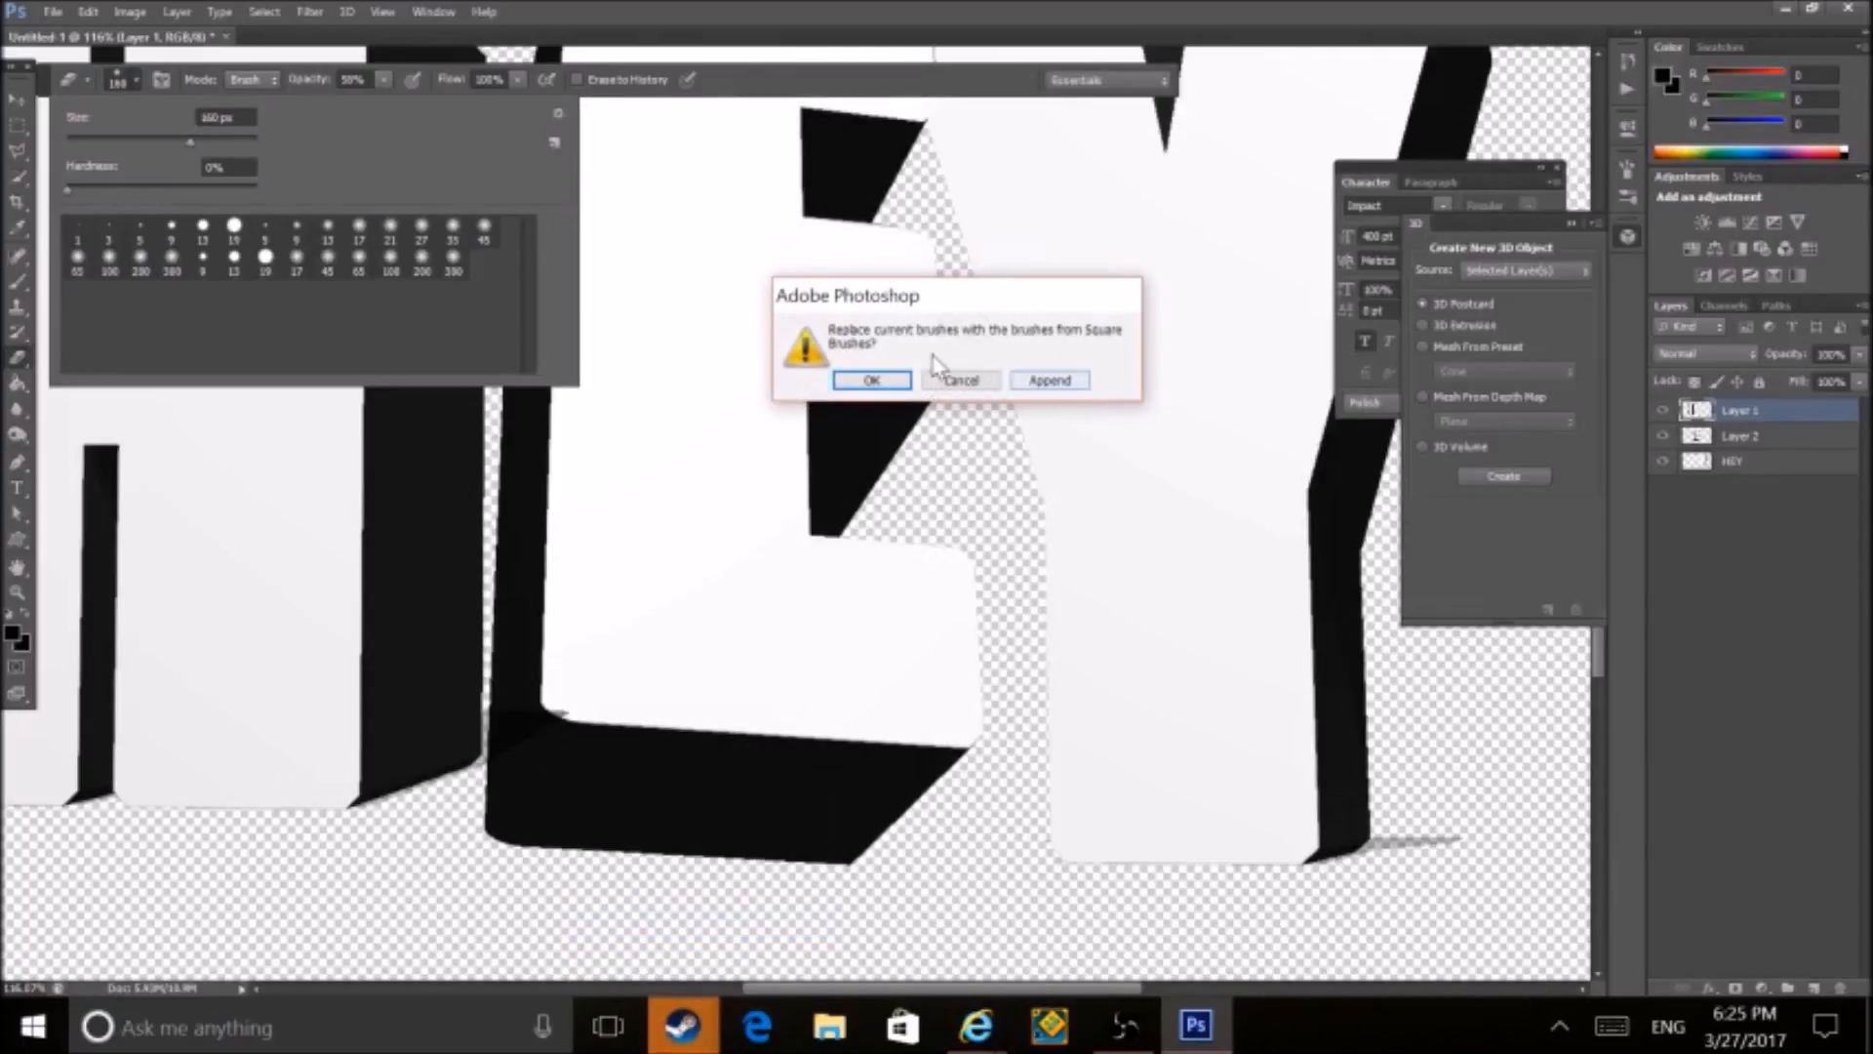
{"action": "left_click", "coordinate": [873, 382]}
{"action": "left_click", "coordinate": [485, 230]}
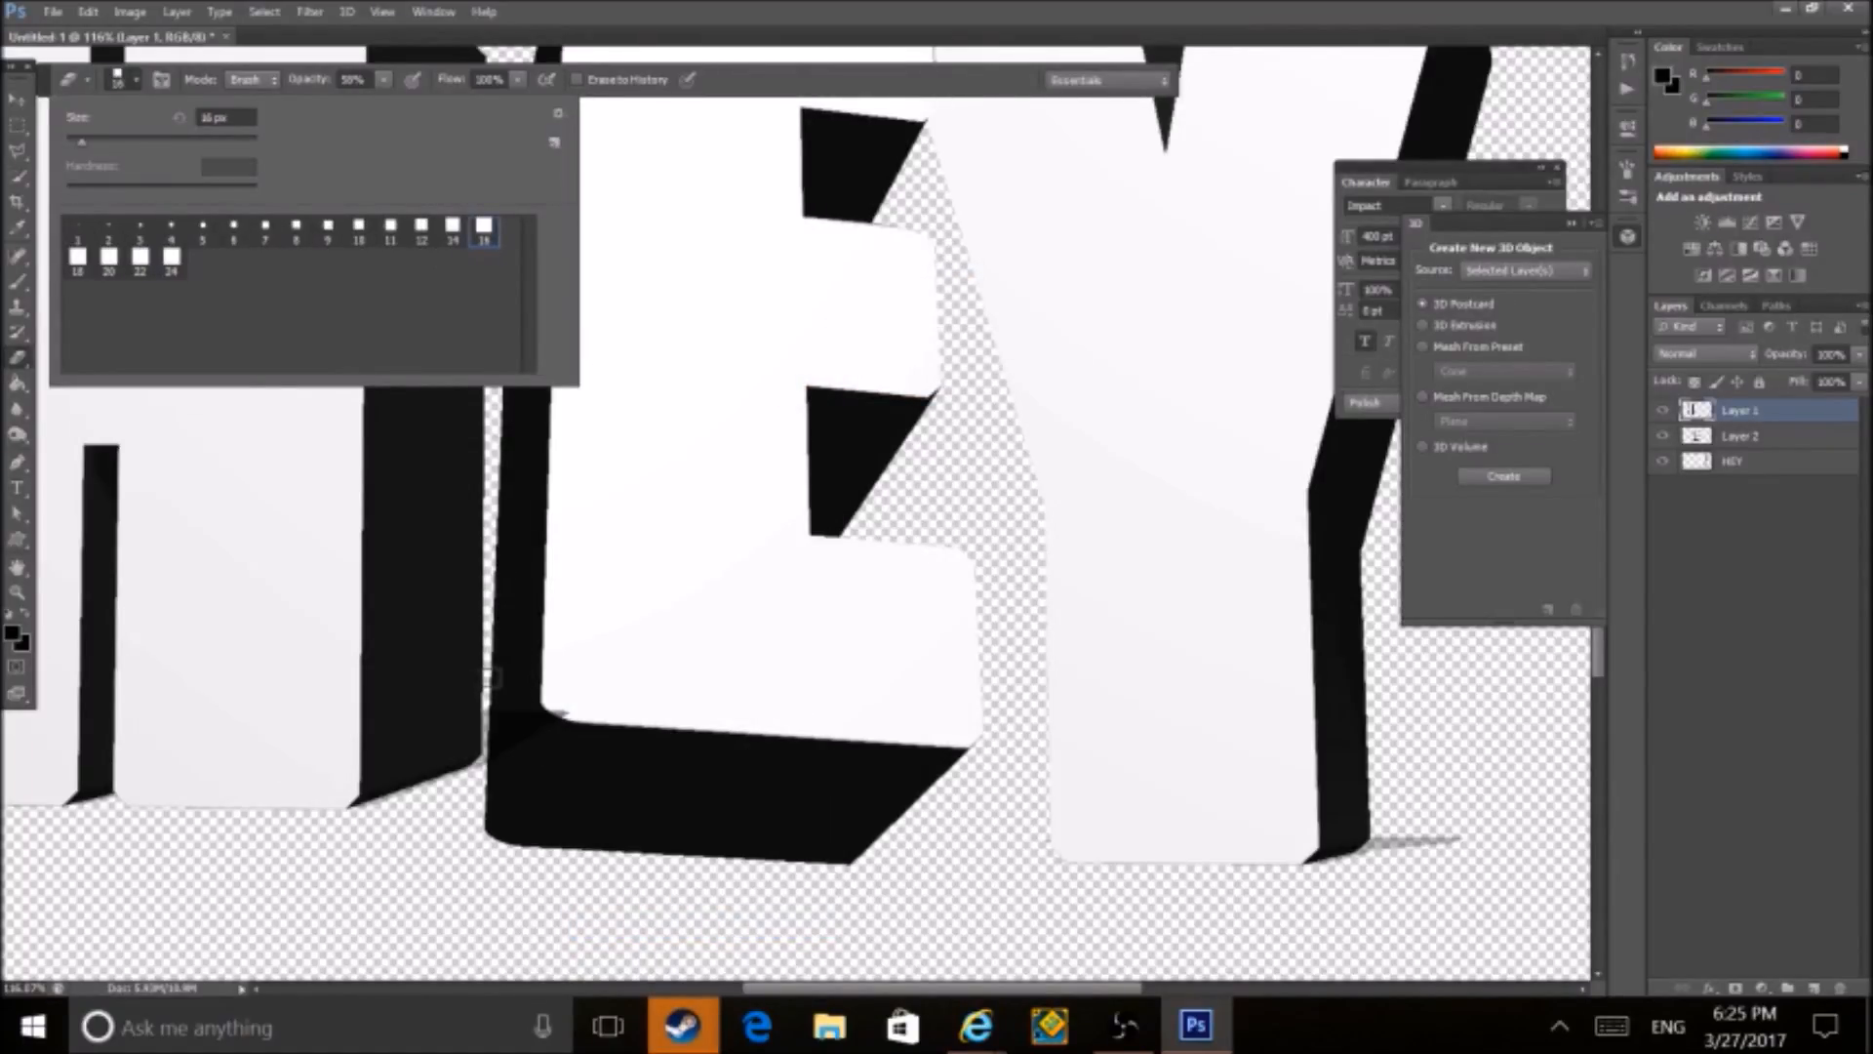
{"action": "left_click", "coordinate": [491, 676]}
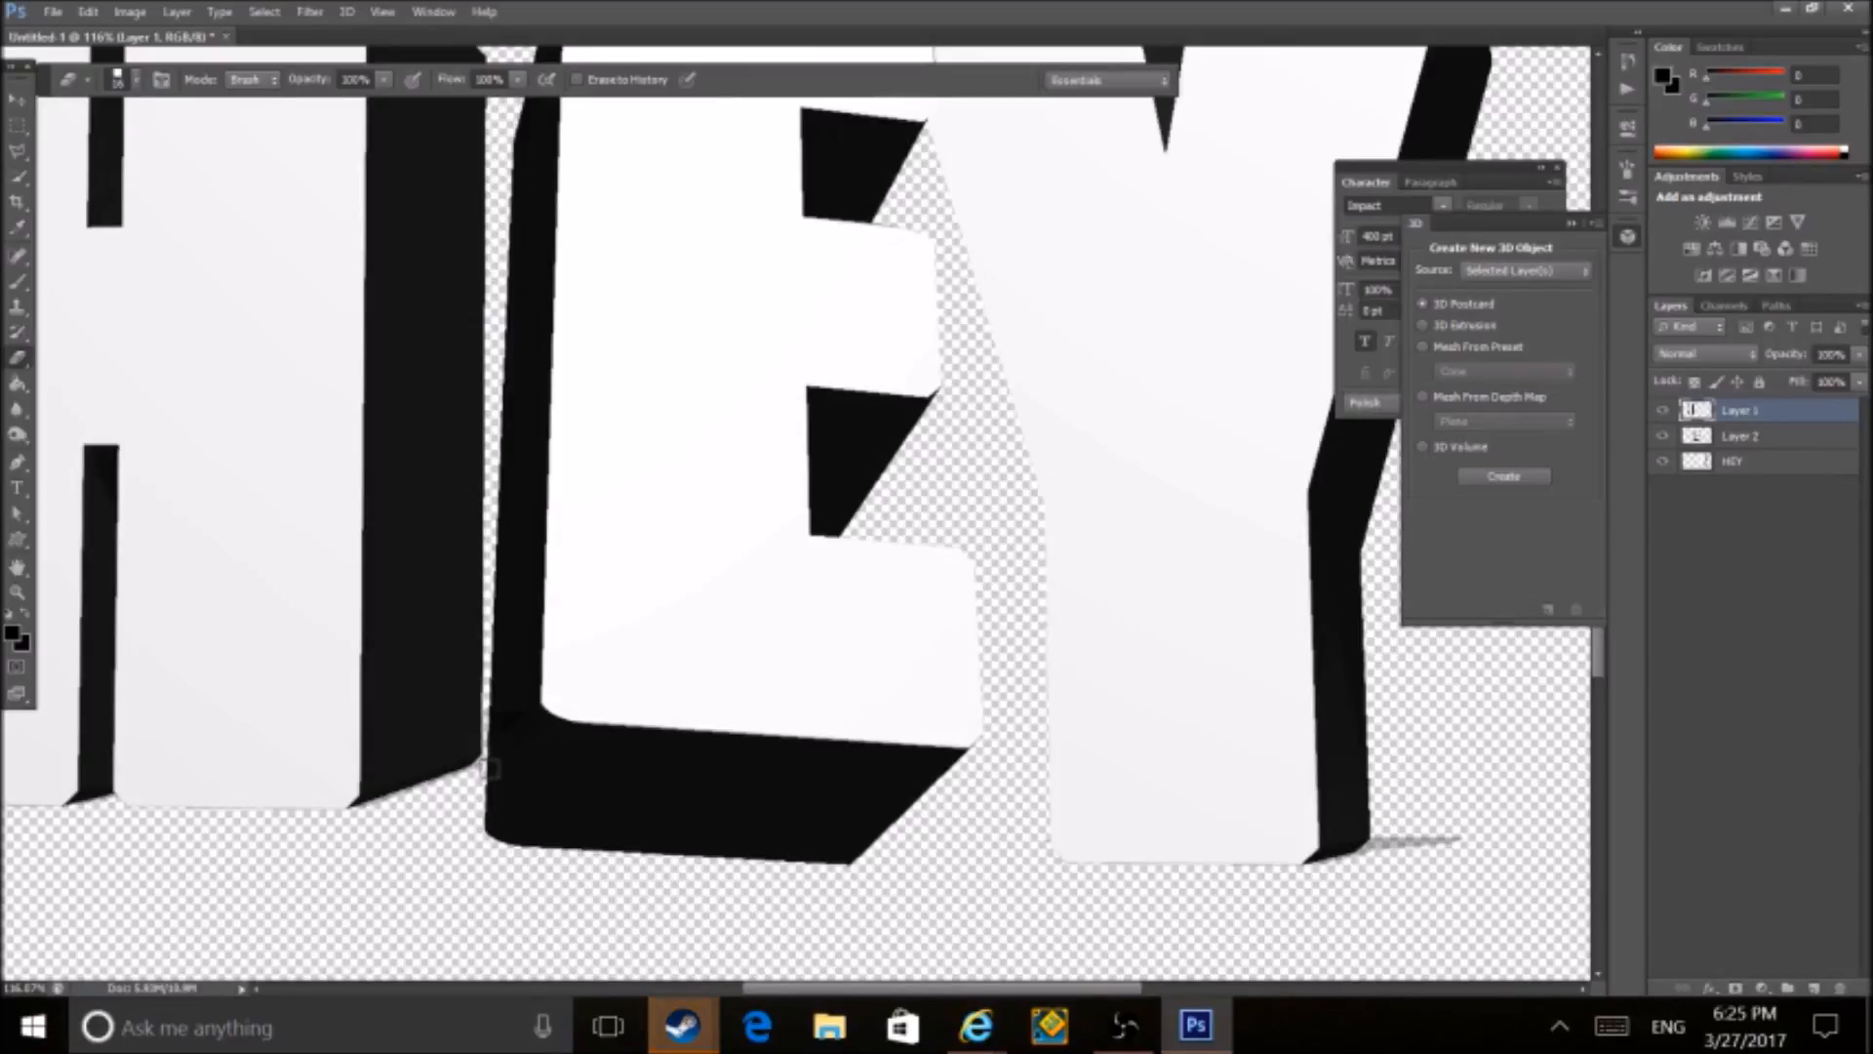
- Erase the leftover shadow sticking out beside the base of the Y on the HEY layer
{"action": "left_click", "coordinate": [17, 592]}
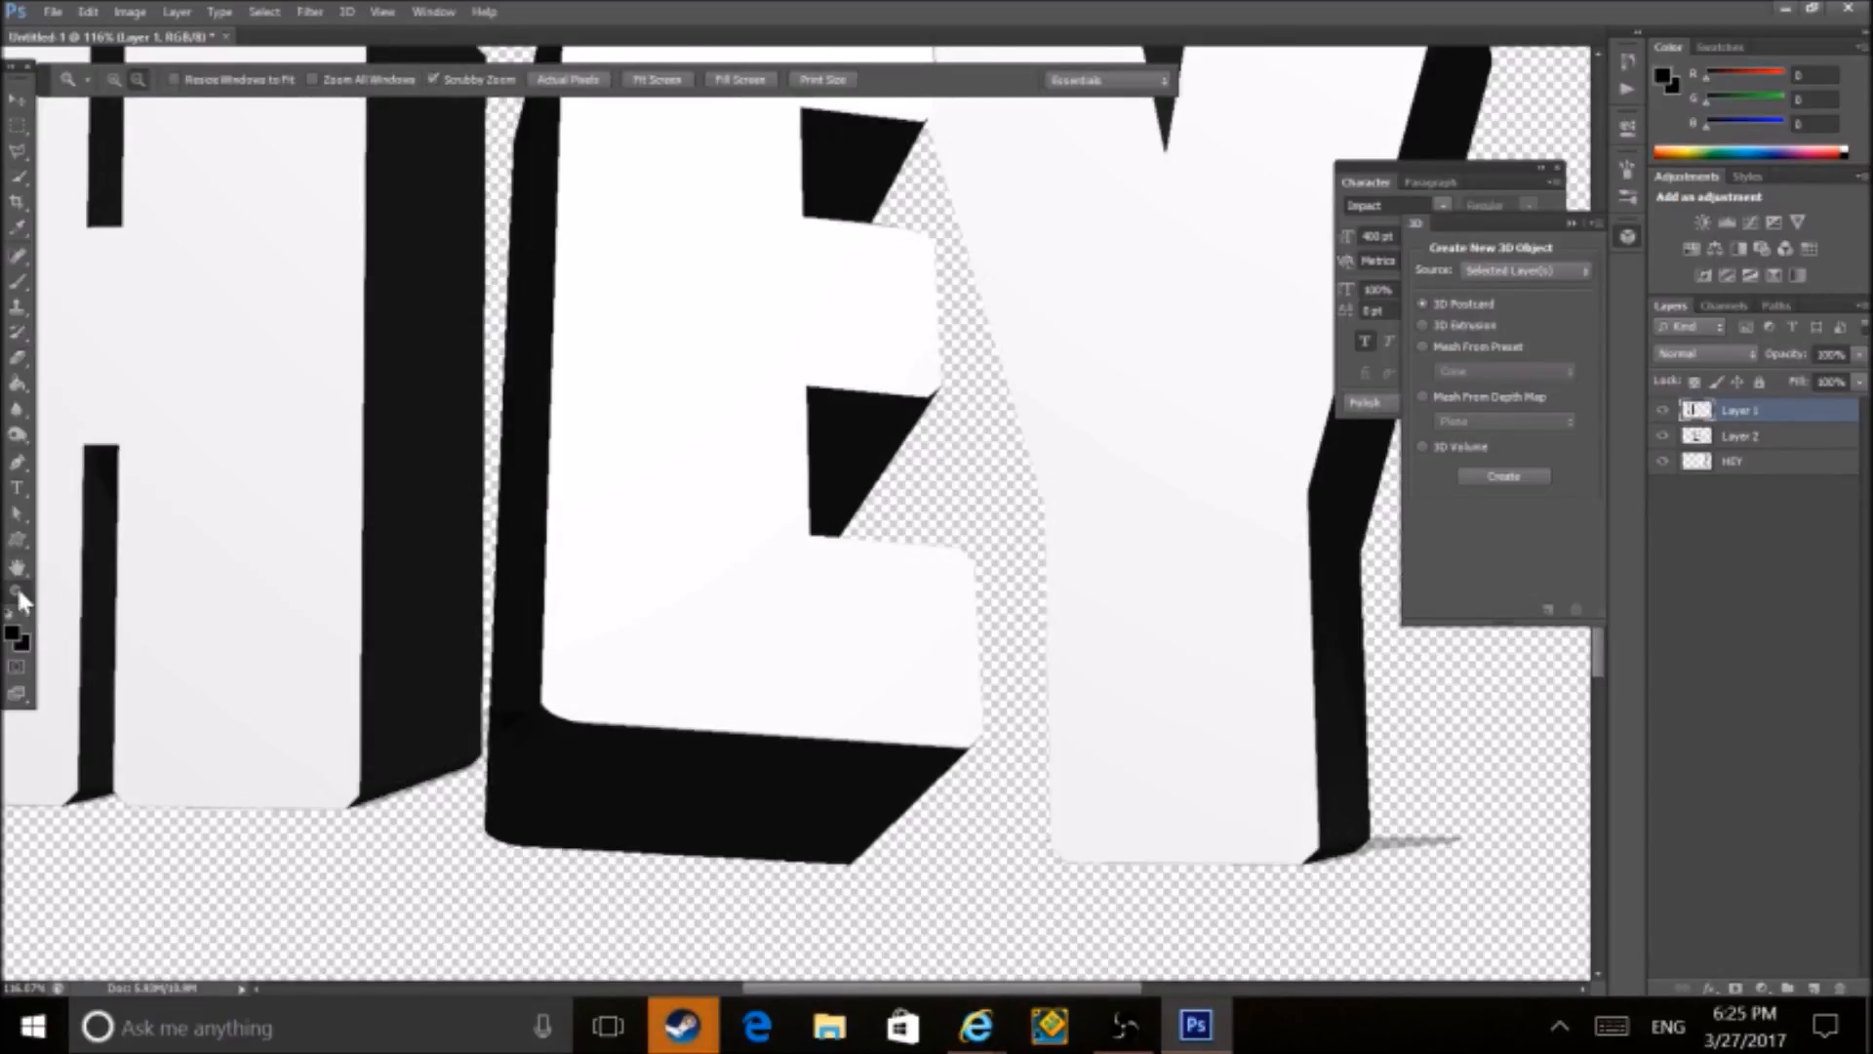
{"action": "left_click_drag", "start_coordinate": [513, 514], "coordinate": [448, 564]}
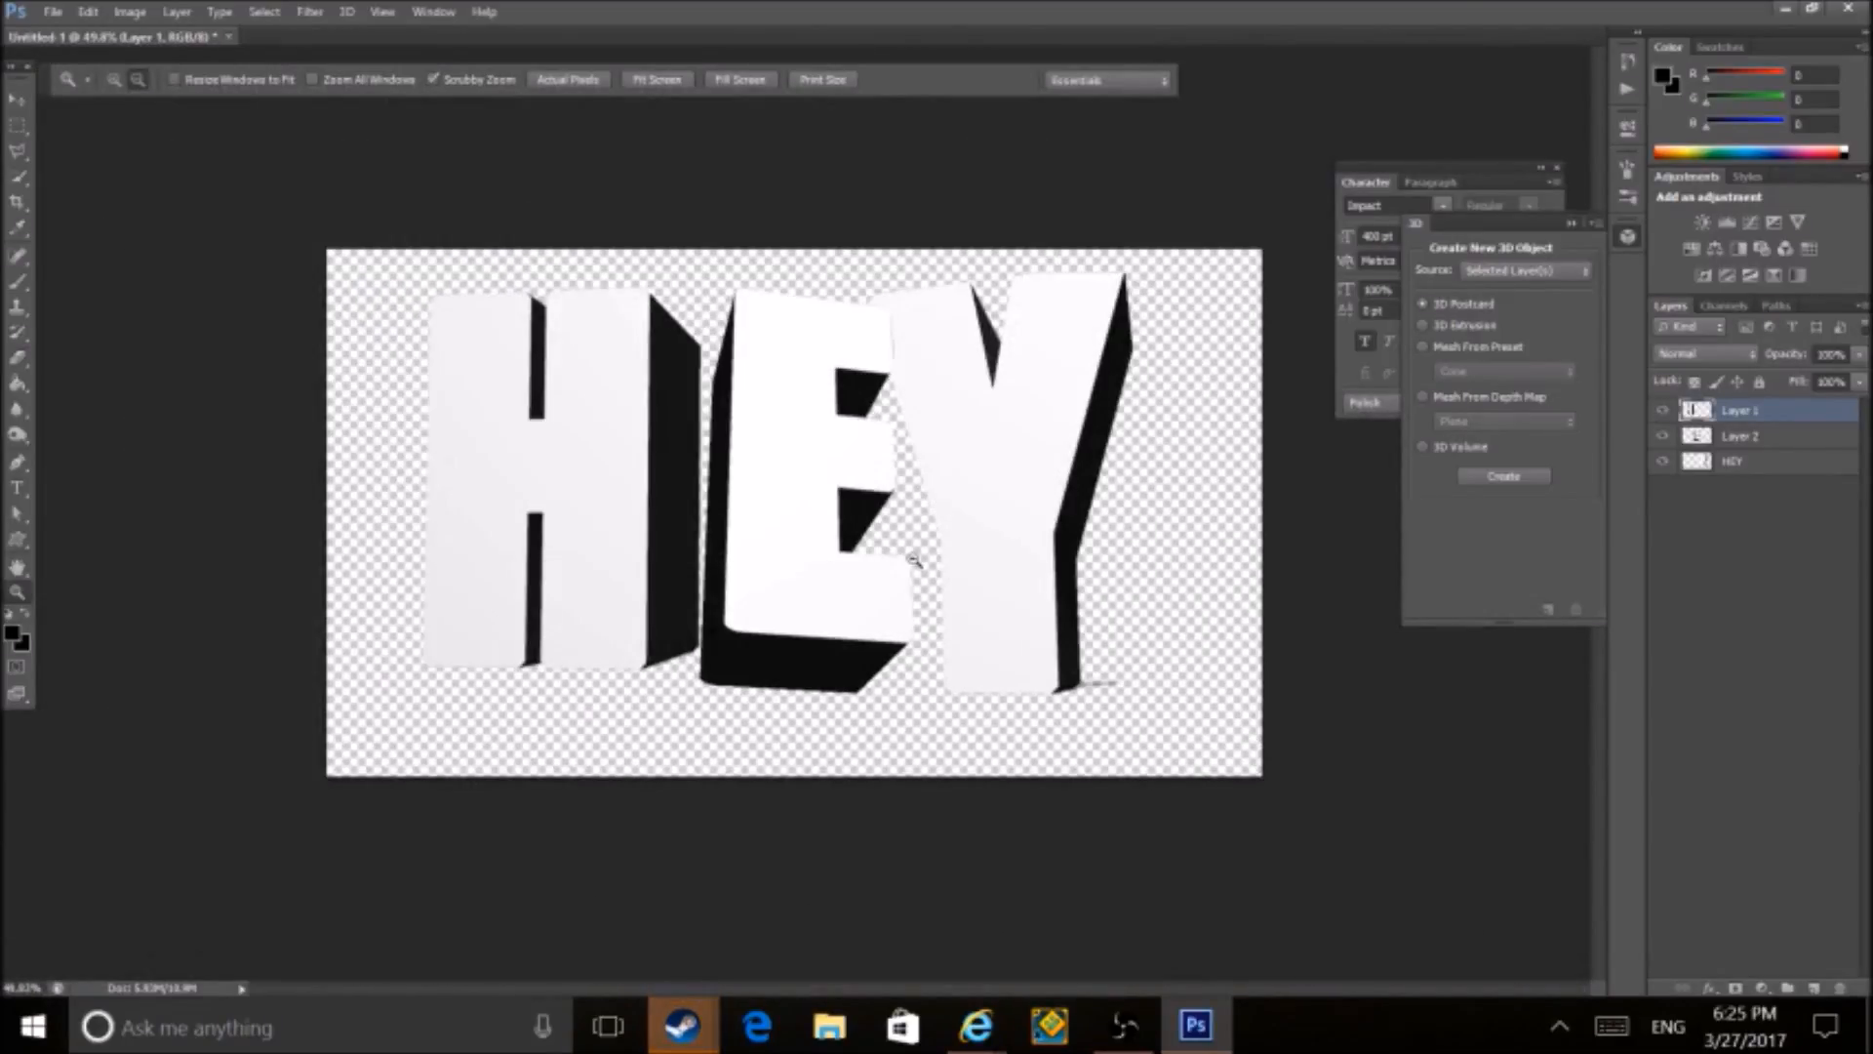
{"action": "left_click_drag", "start_coordinate": [922, 553], "coordinate": [951, 553]}
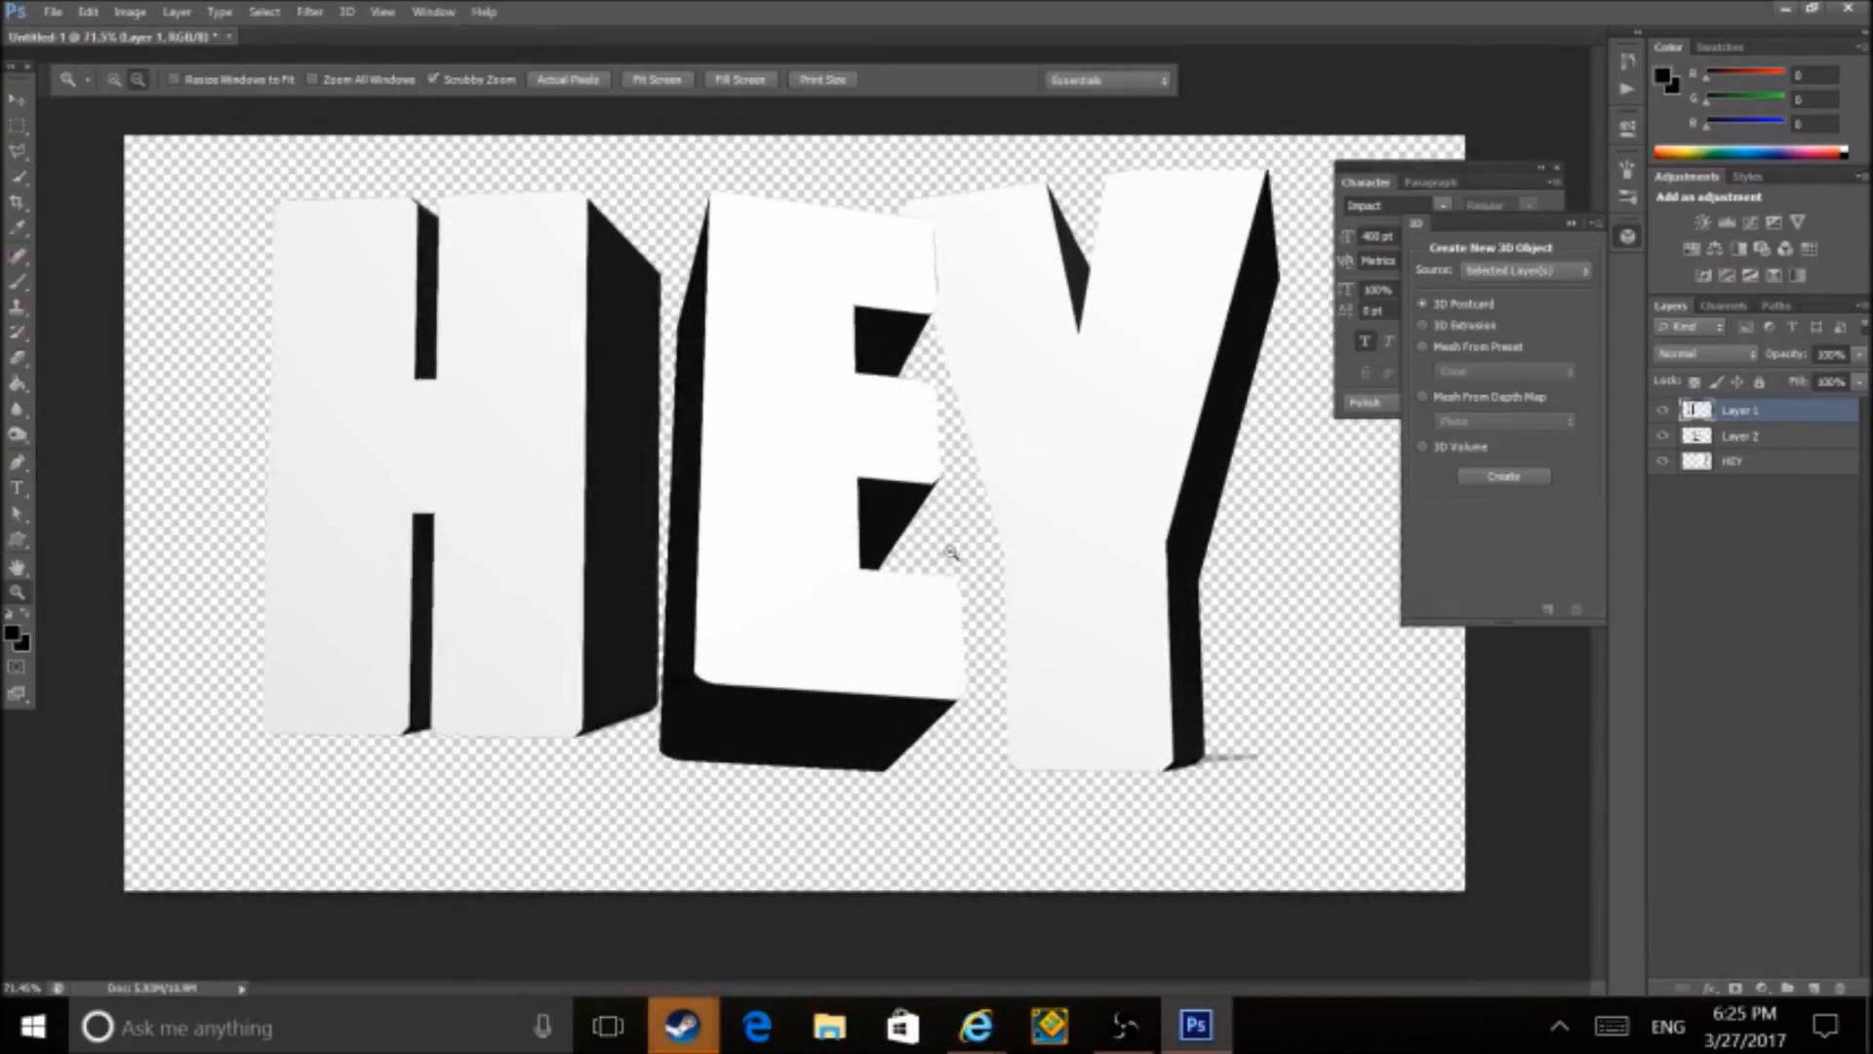
{"action": "left_click", "coordinate": [1744, 463]}
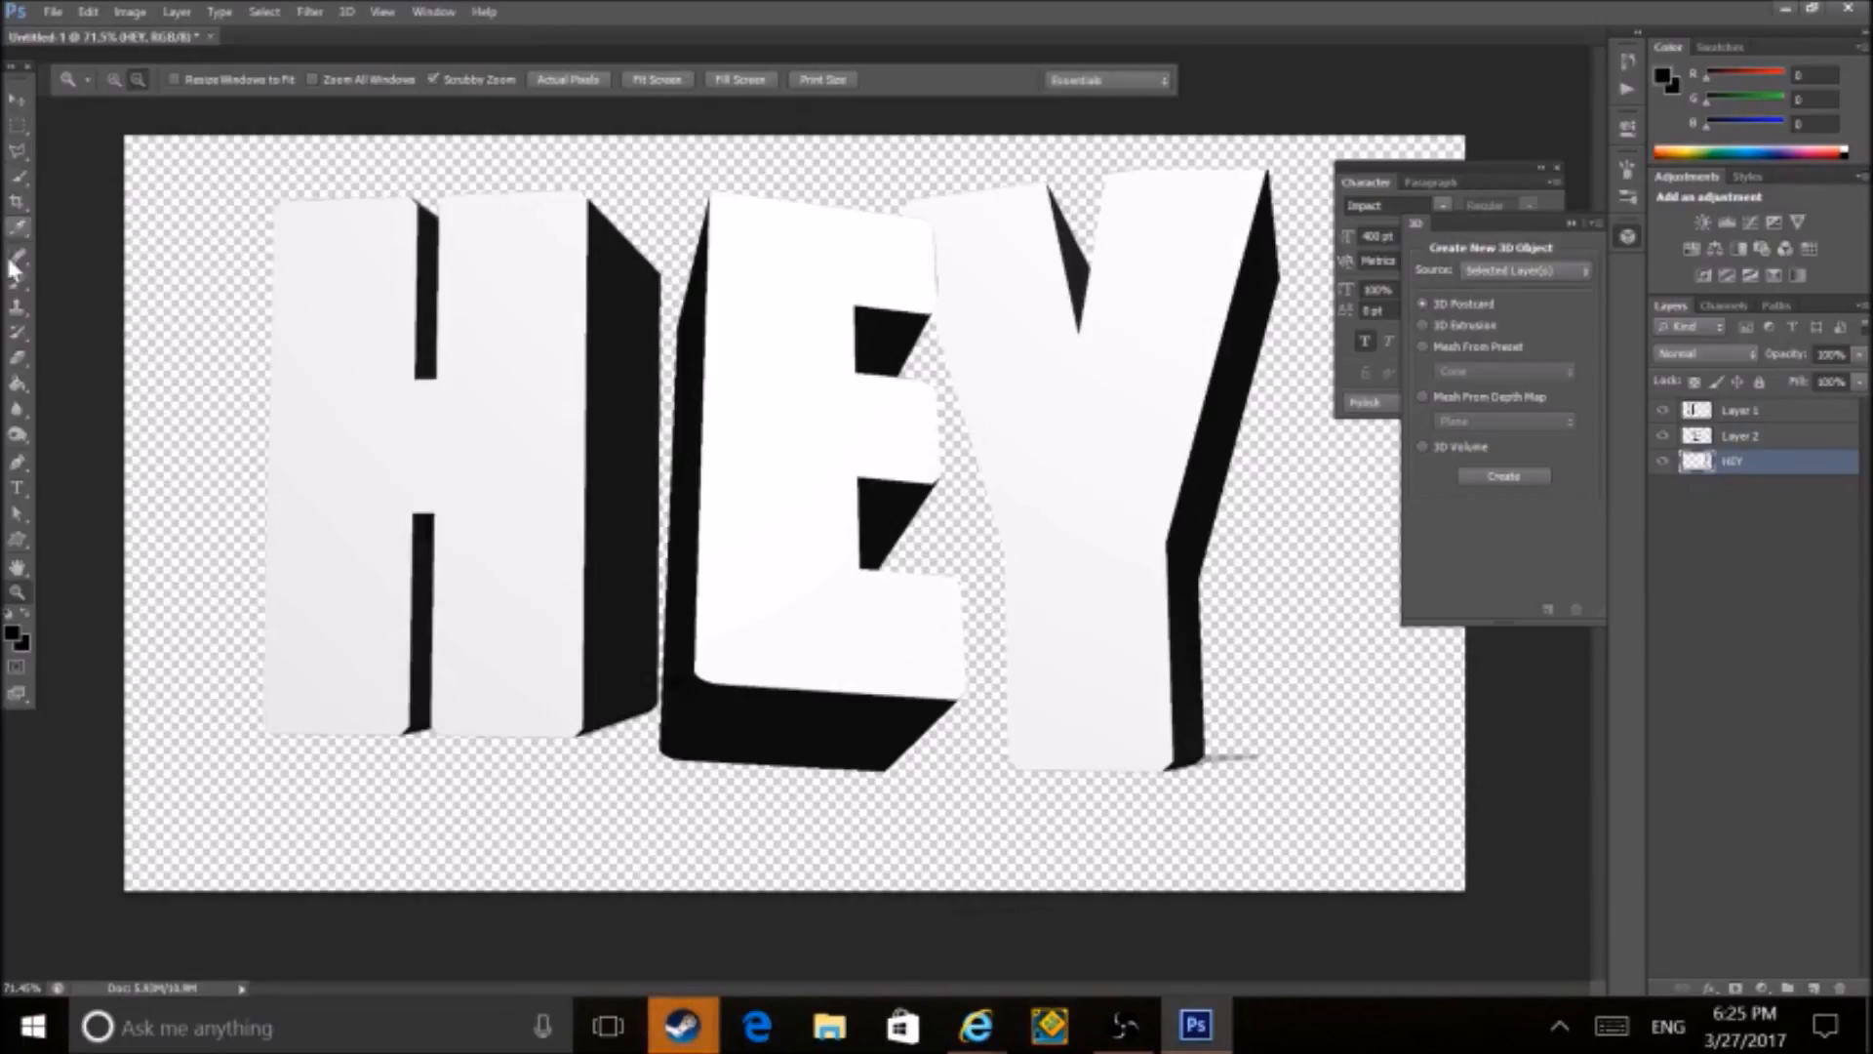
{"action": "left_click", "coordinate": [18, 357]}
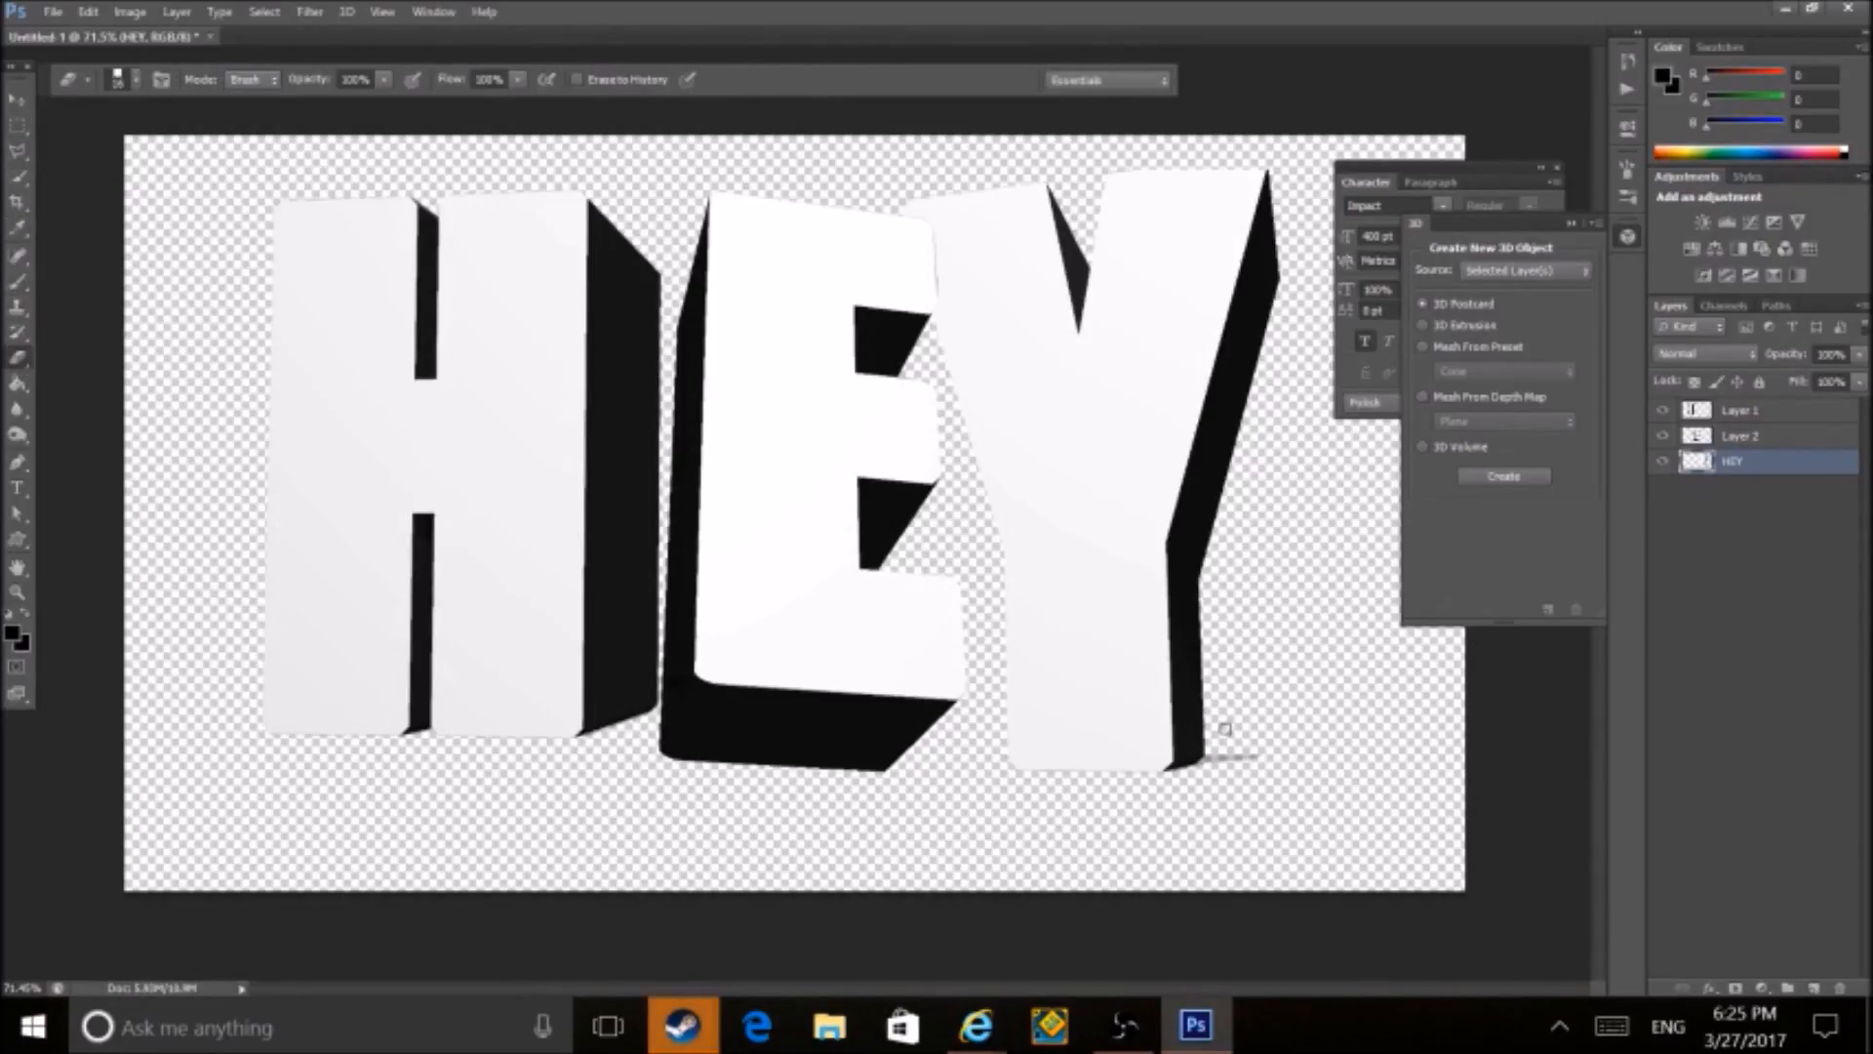
{"action": "left_click_drag", "start_coordinate": [1231, 757], "coordinate": [1211, 750]}
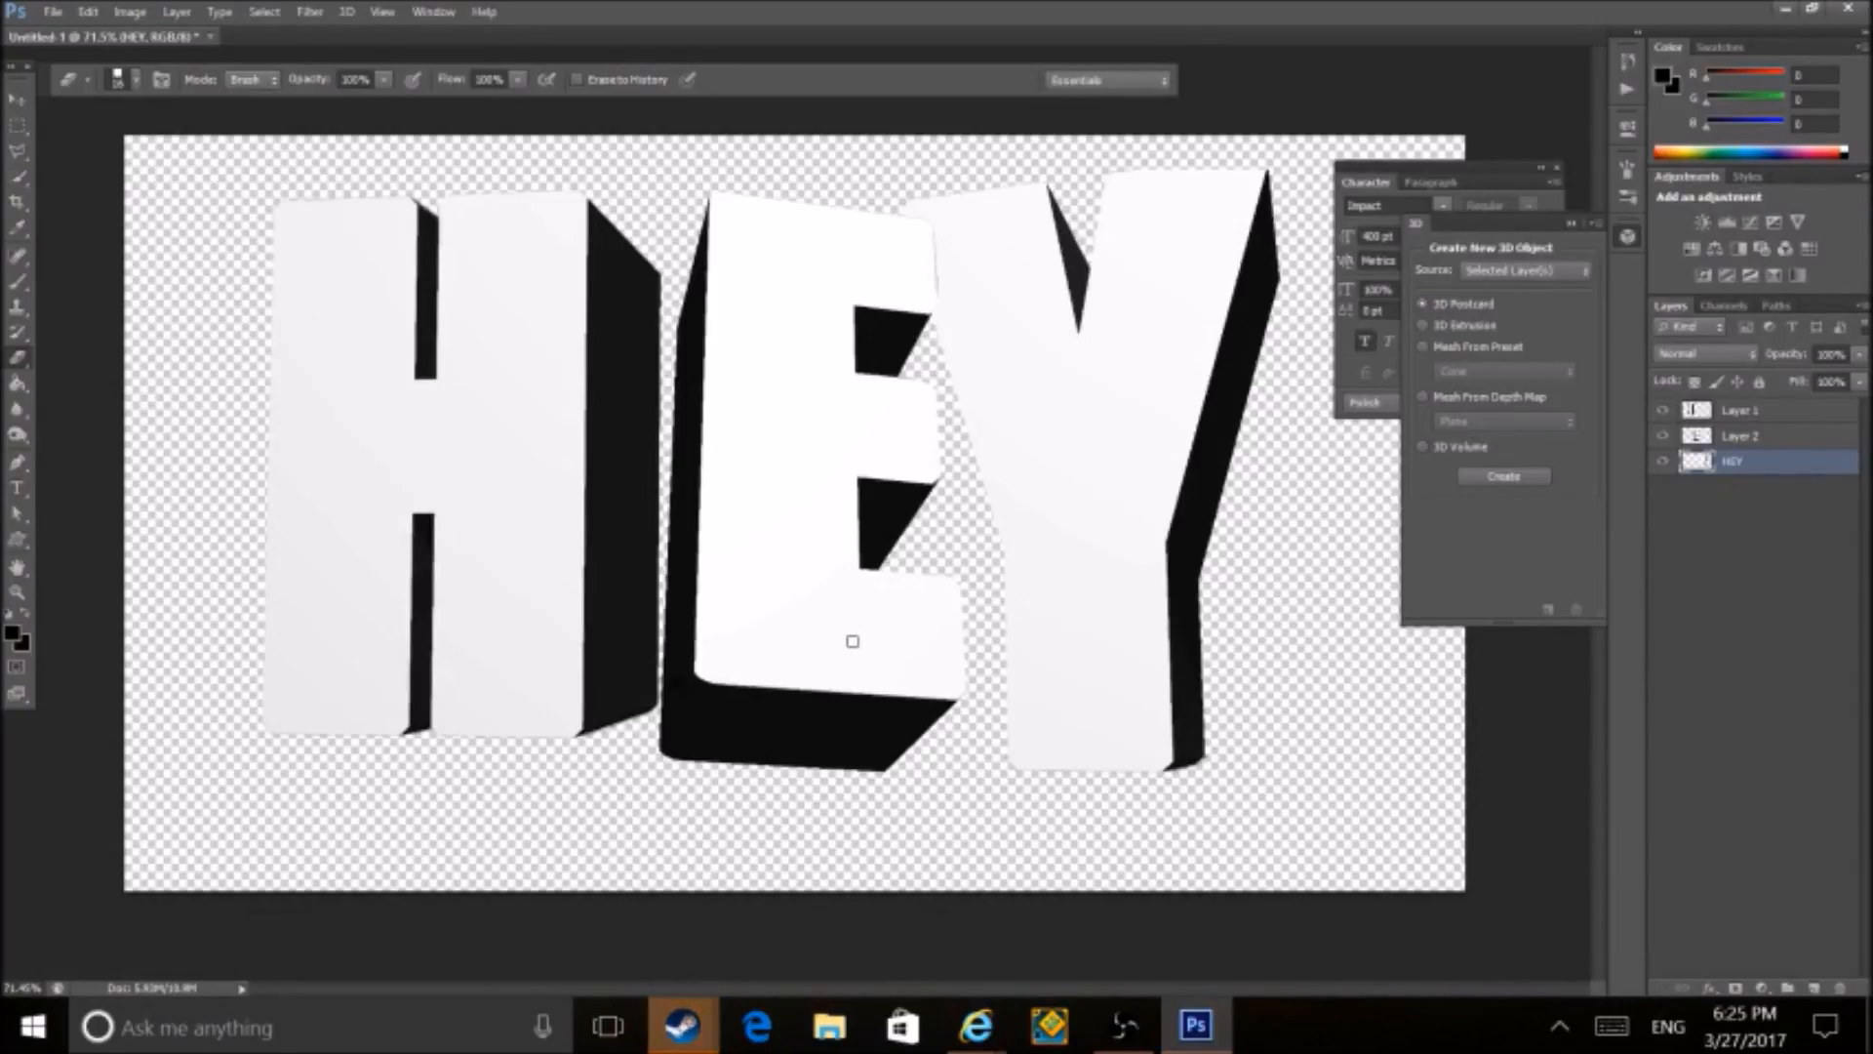
- Move the H and the Y slightly down and to the left so they sit a little lower beside the E
{"action": "left_click", "coordinate": [1726, 441]}
{"action": "left_click", "coordinate": [1733, 462]}
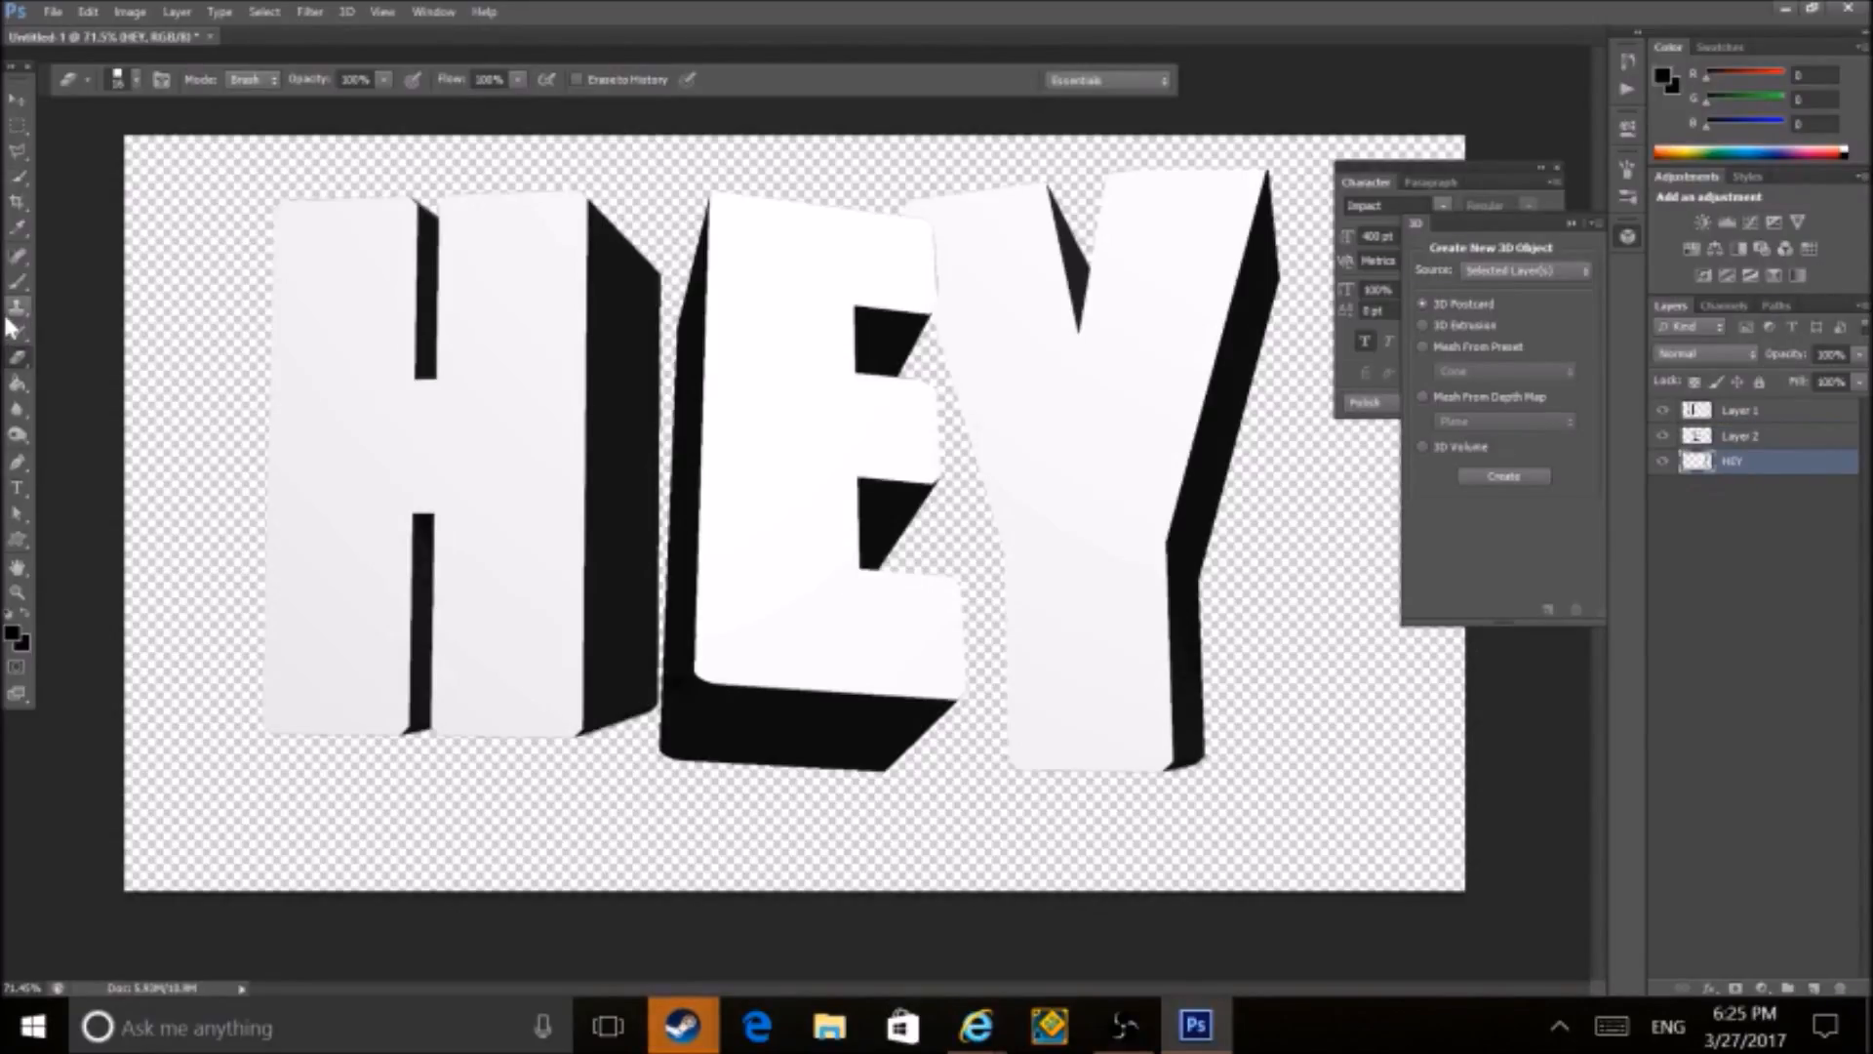
{"action": "left_click", "coordinate": [1733, 415]}
{"action": "key", "text": "v"}
{"action": "left_click_drag", "start_coordinate": [558, 398], "coordinate": [558, 415]}
{"action": "left_click", "coordinate": [1743, 462]}
{"action": "left_click_drag", "start_coordinate": [1108, 459], "coordinate": [1095, 470]}
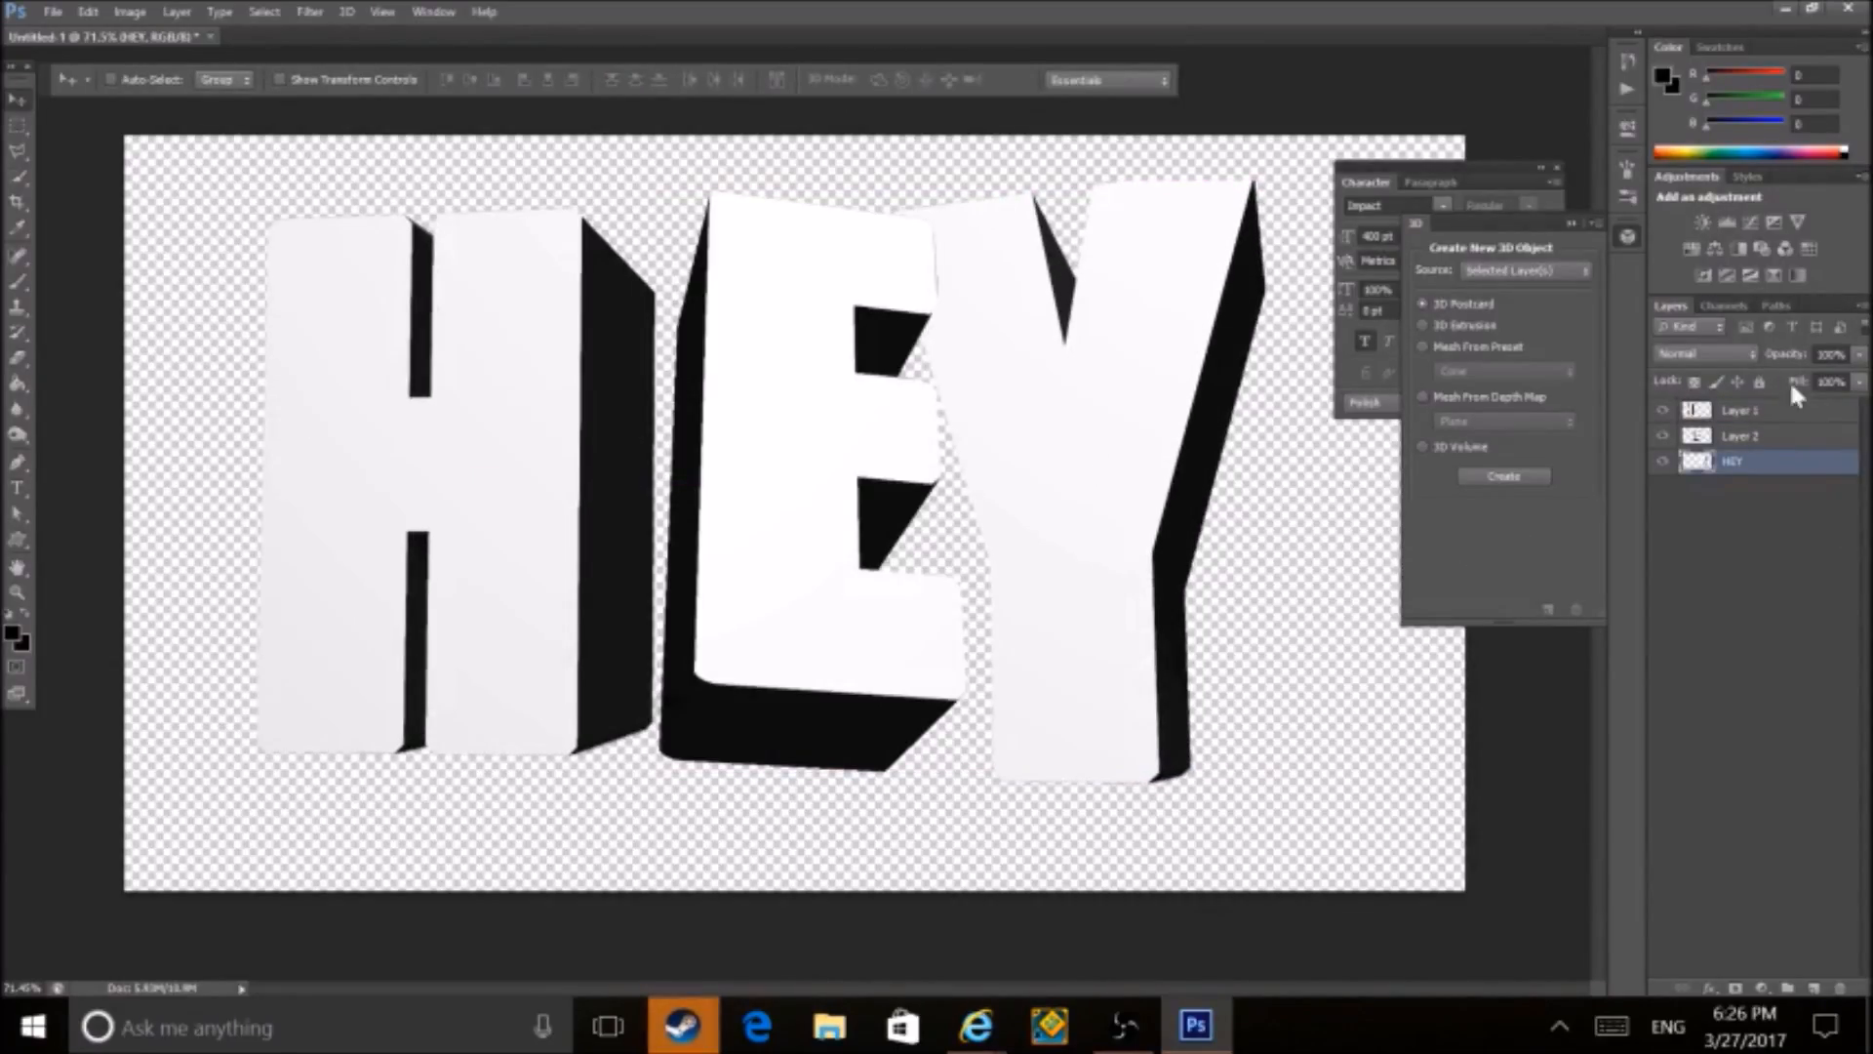
- Select the whole Y on the HEY layer with Quick Selection
{"action": "left_click", "coordinate": [18, 177]}
{"action": "left_click", "coordinate": [825, 355]}
{"action": "mouse_move", "coordinate": [1181, 683]}
{"action": "left_mouse_down"}
{"action": "mouse_move", "coordinate": [1087, 606]}
{"action": "mouse_move", "coordinate": [1053, 429]}
{"action": "mouse_move", "coordinate": [1099, 259]}
{"action": "mouse_move", "coordinate": [1155, 404]}
{"action": "mouse_move", "coordinate": [936, 635]}
{"action": "left_mouse_up"}
- Paint a soft black shadow at 15% brush opacity down the Y's edge next to the E, and deselect
{"action": "key", "text": "b"}
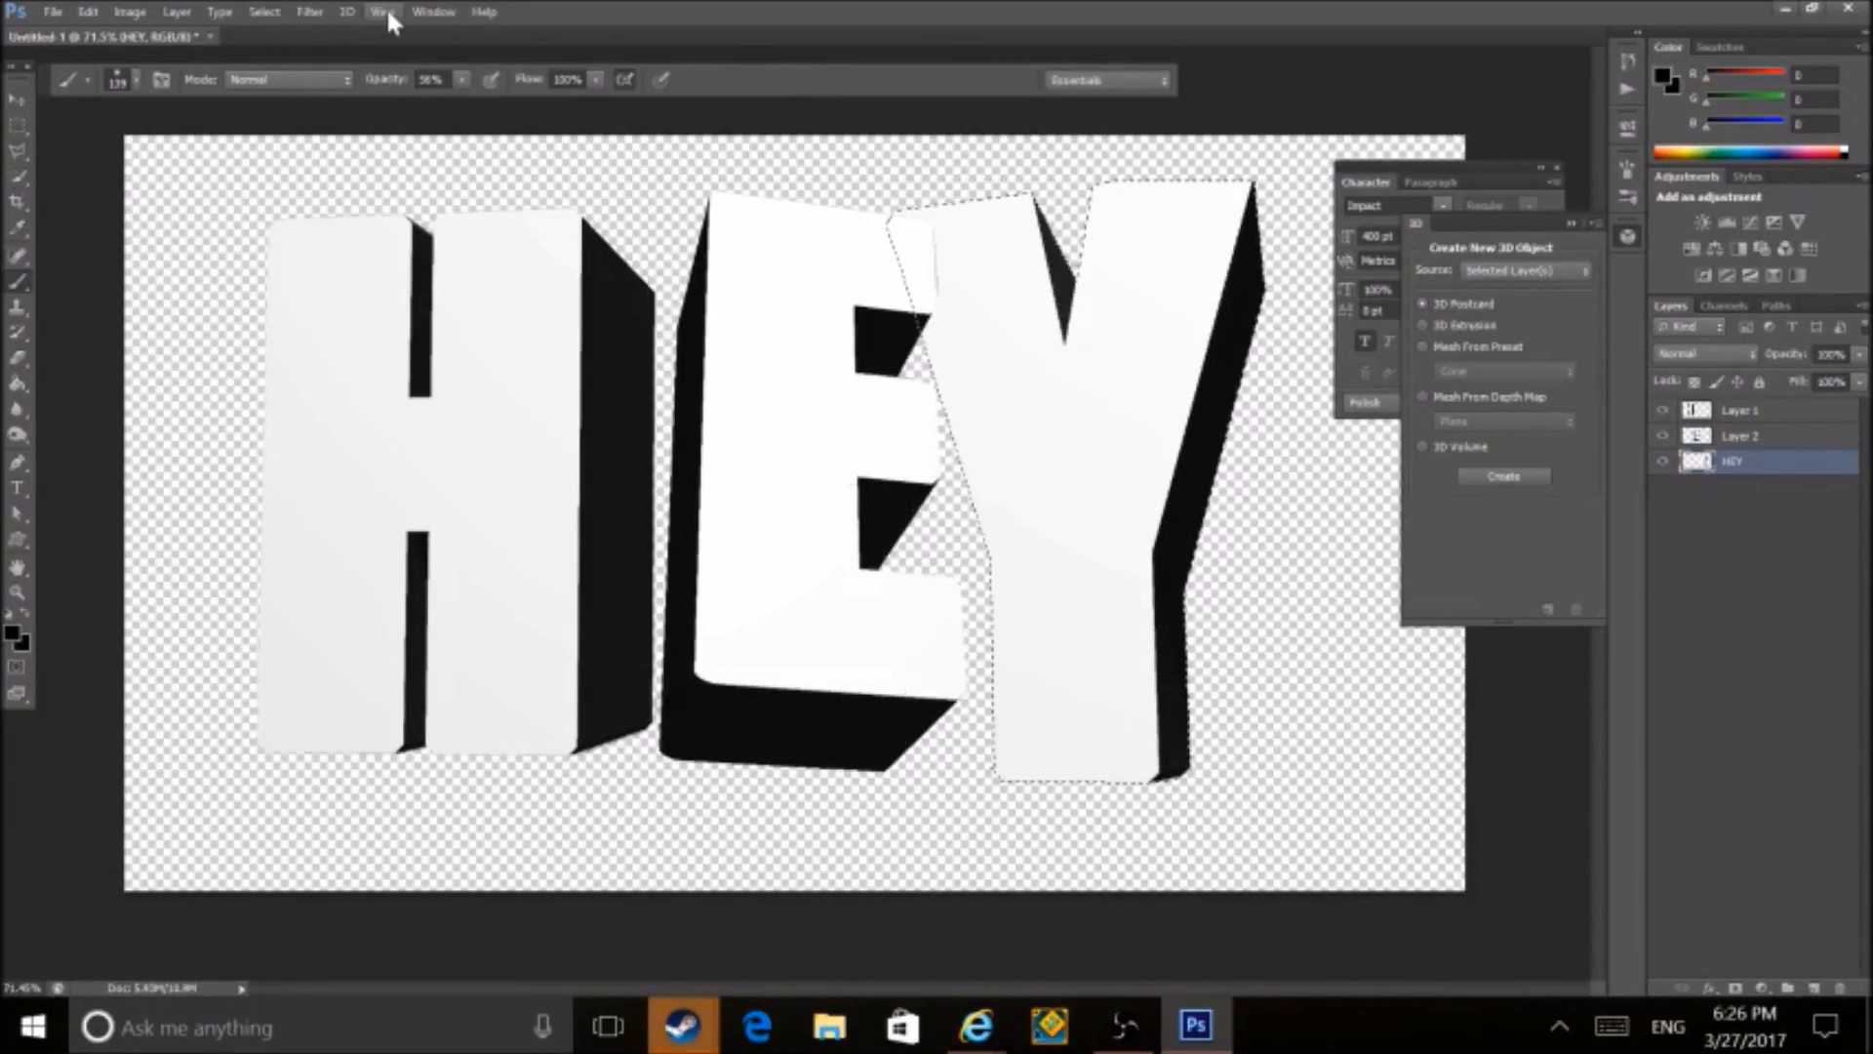
{"action": "left_click", "coordinate": [470, 78]}
{"action": "left_click_drag", "start_coordinate": [463, 101], "coordinate": [422, 103]}
{"action": "mouse_move", "coordinate": [903, 230]}
{"action": "left_mouse_down"}
{"action": "mouse_move", "coordinate": [886, 260]}
{"action": "mouse_move", "coordinate": [911, 334]}
{"action": "mouse_move", "coordinate": [892, 234]}
{"action": "mouse_move", "coordinate": [945, 531]}
{"action": "mouse_move", "coordinate": [942, 347]}
{"action": "left_mouse_up"}
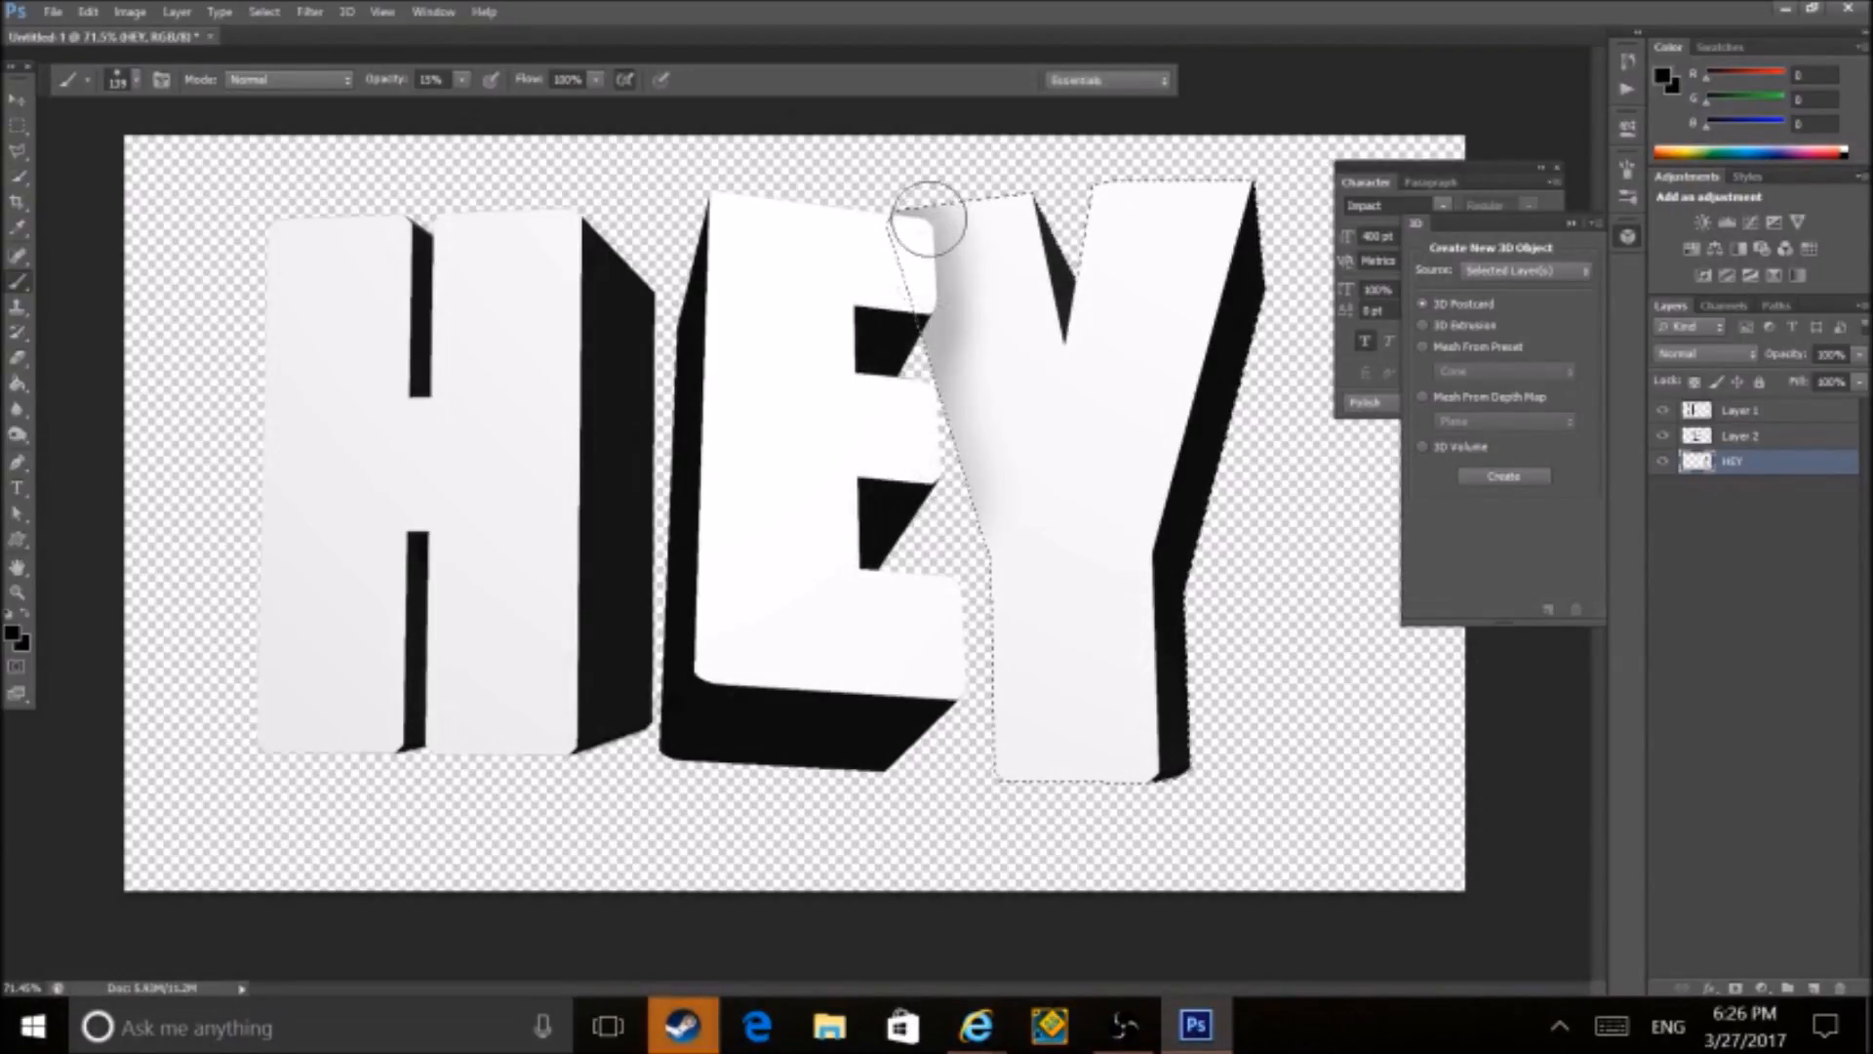
{"action": "left_click", "coordinate": [264, 12]}
{"action": "left_click", "coordinate": [292, 65]}
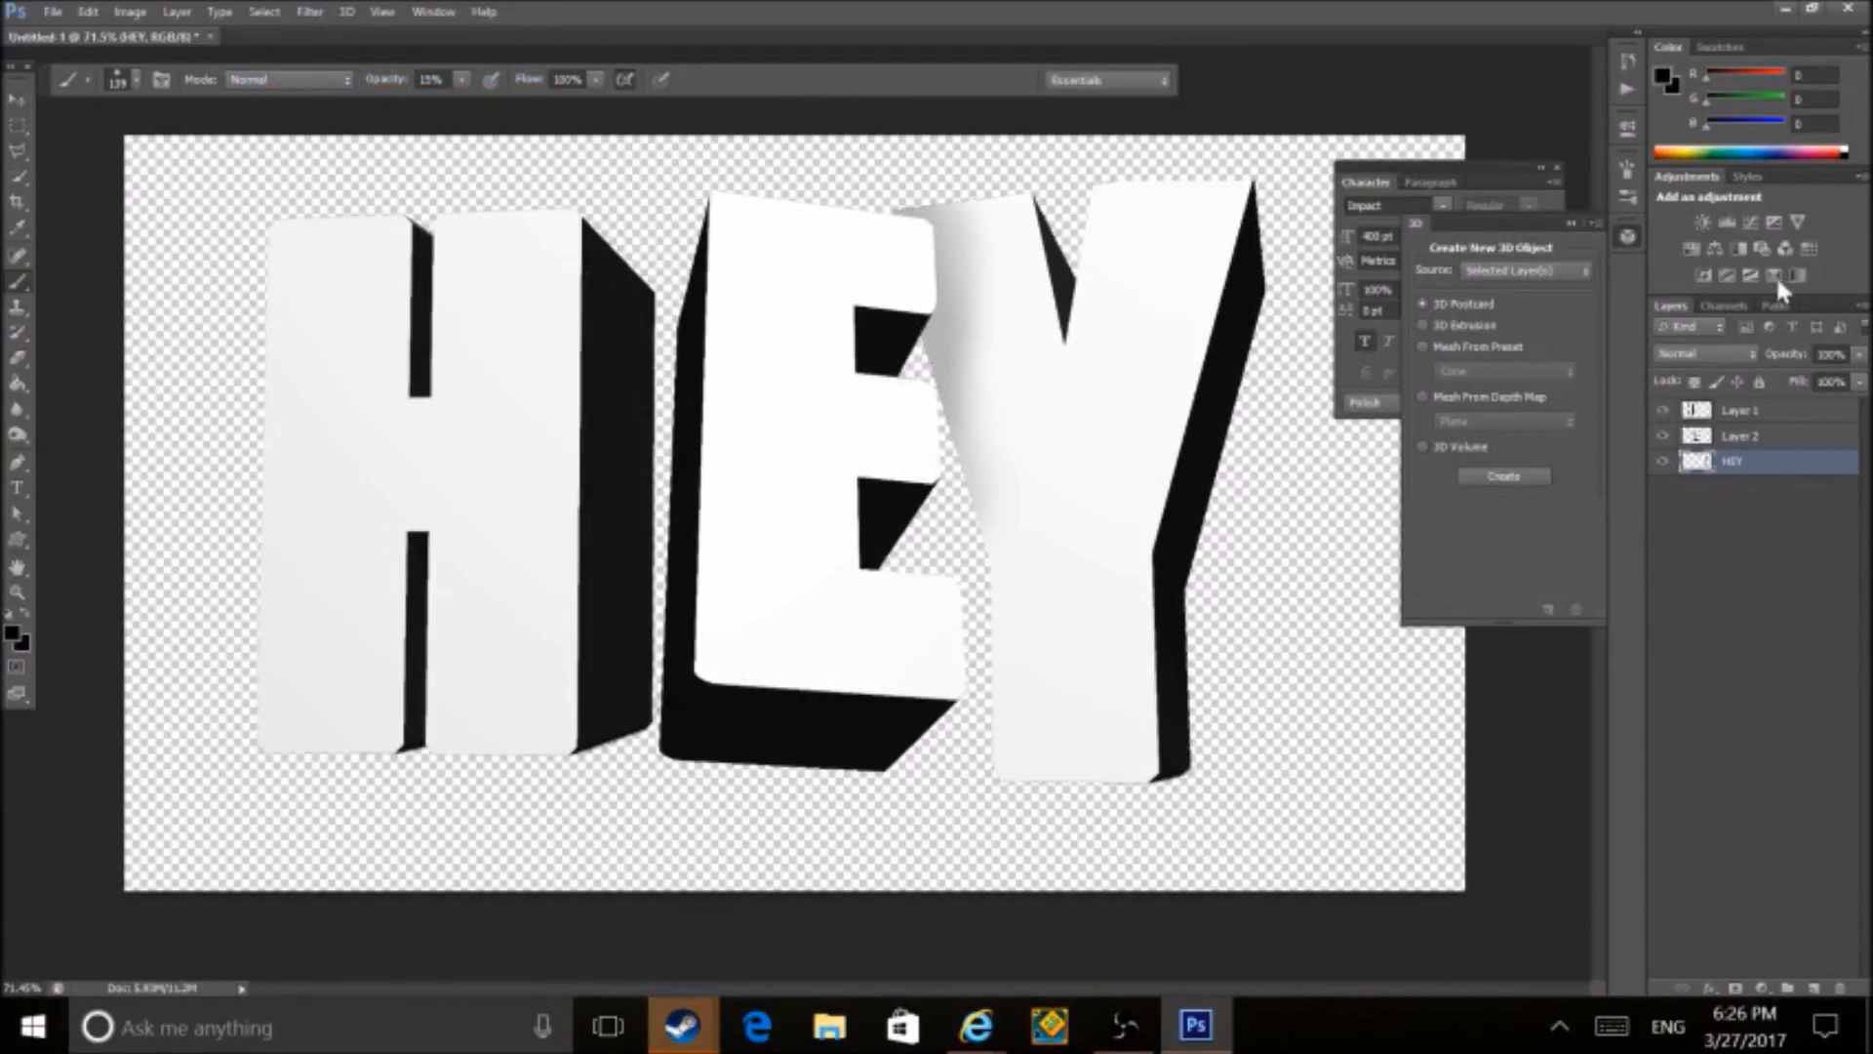
- Merge all visible letter layers into a single layer
{"action": "left_click", "coordinate": [1809, 410]}
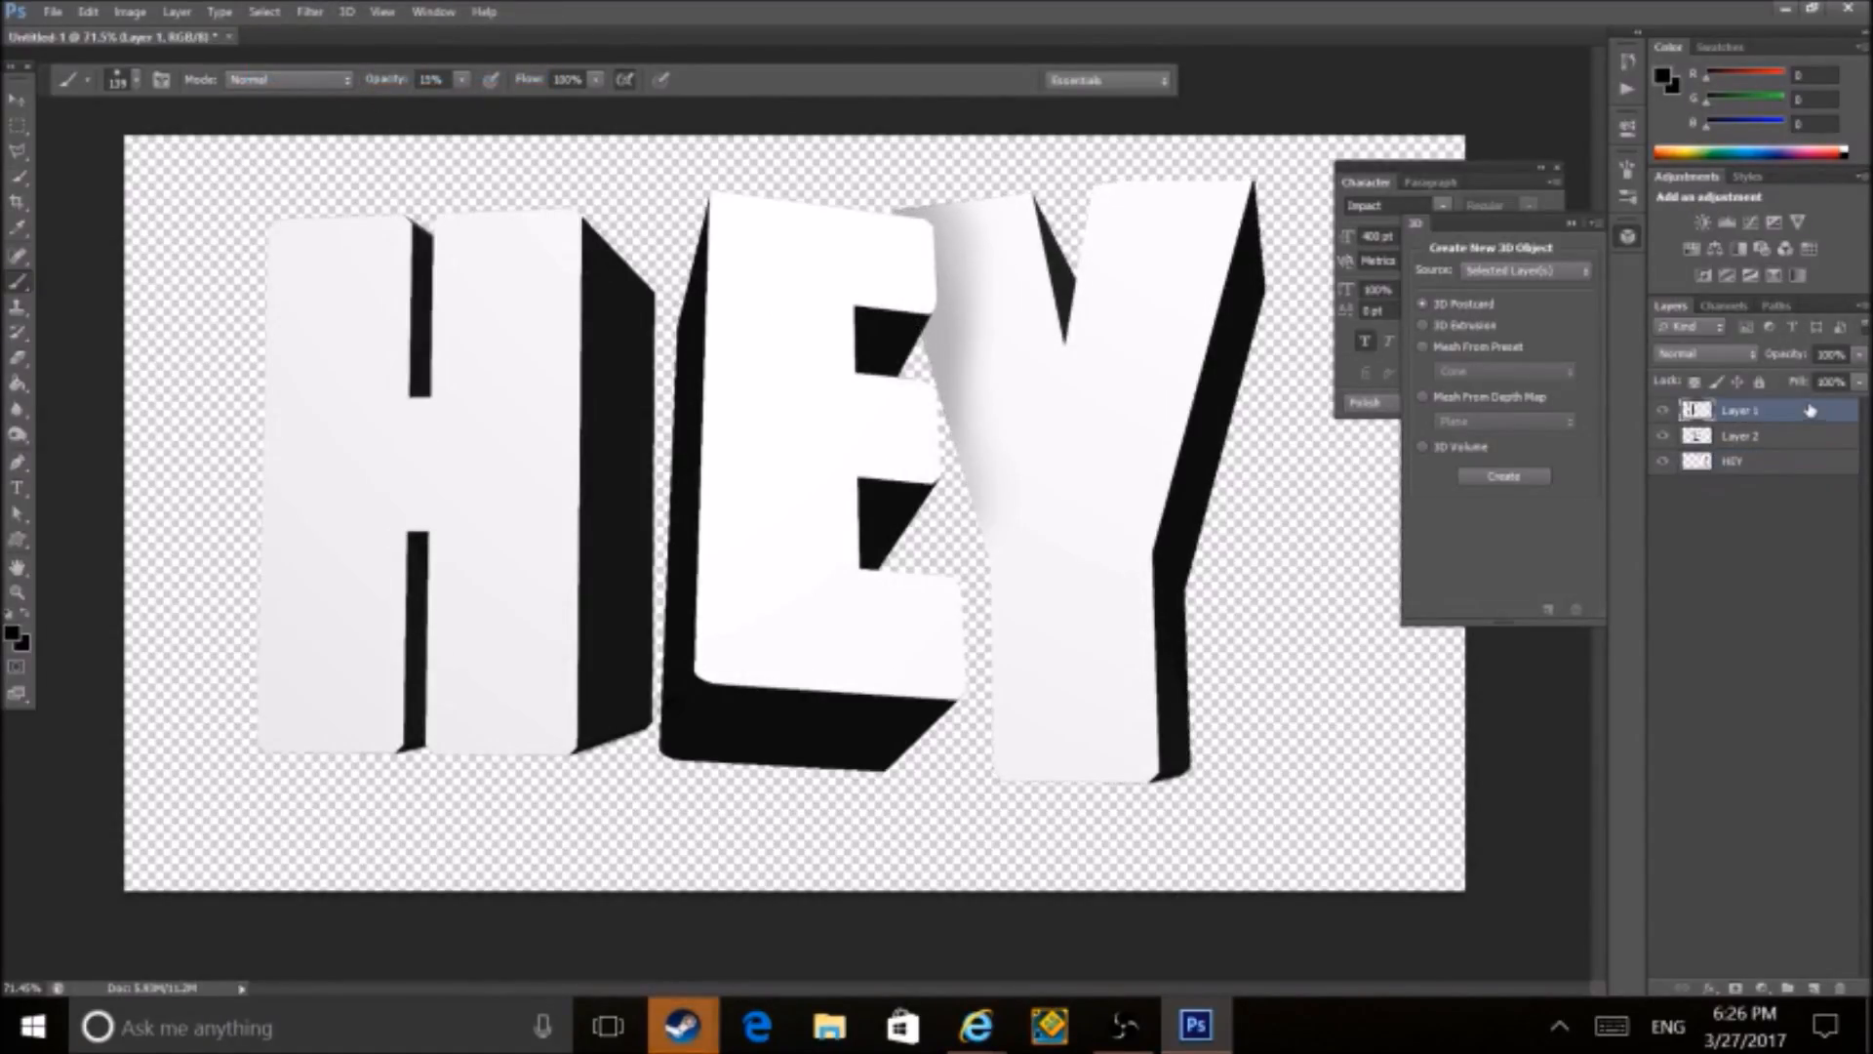
{"action": "left_click", "coordinate": [1861, 306]}
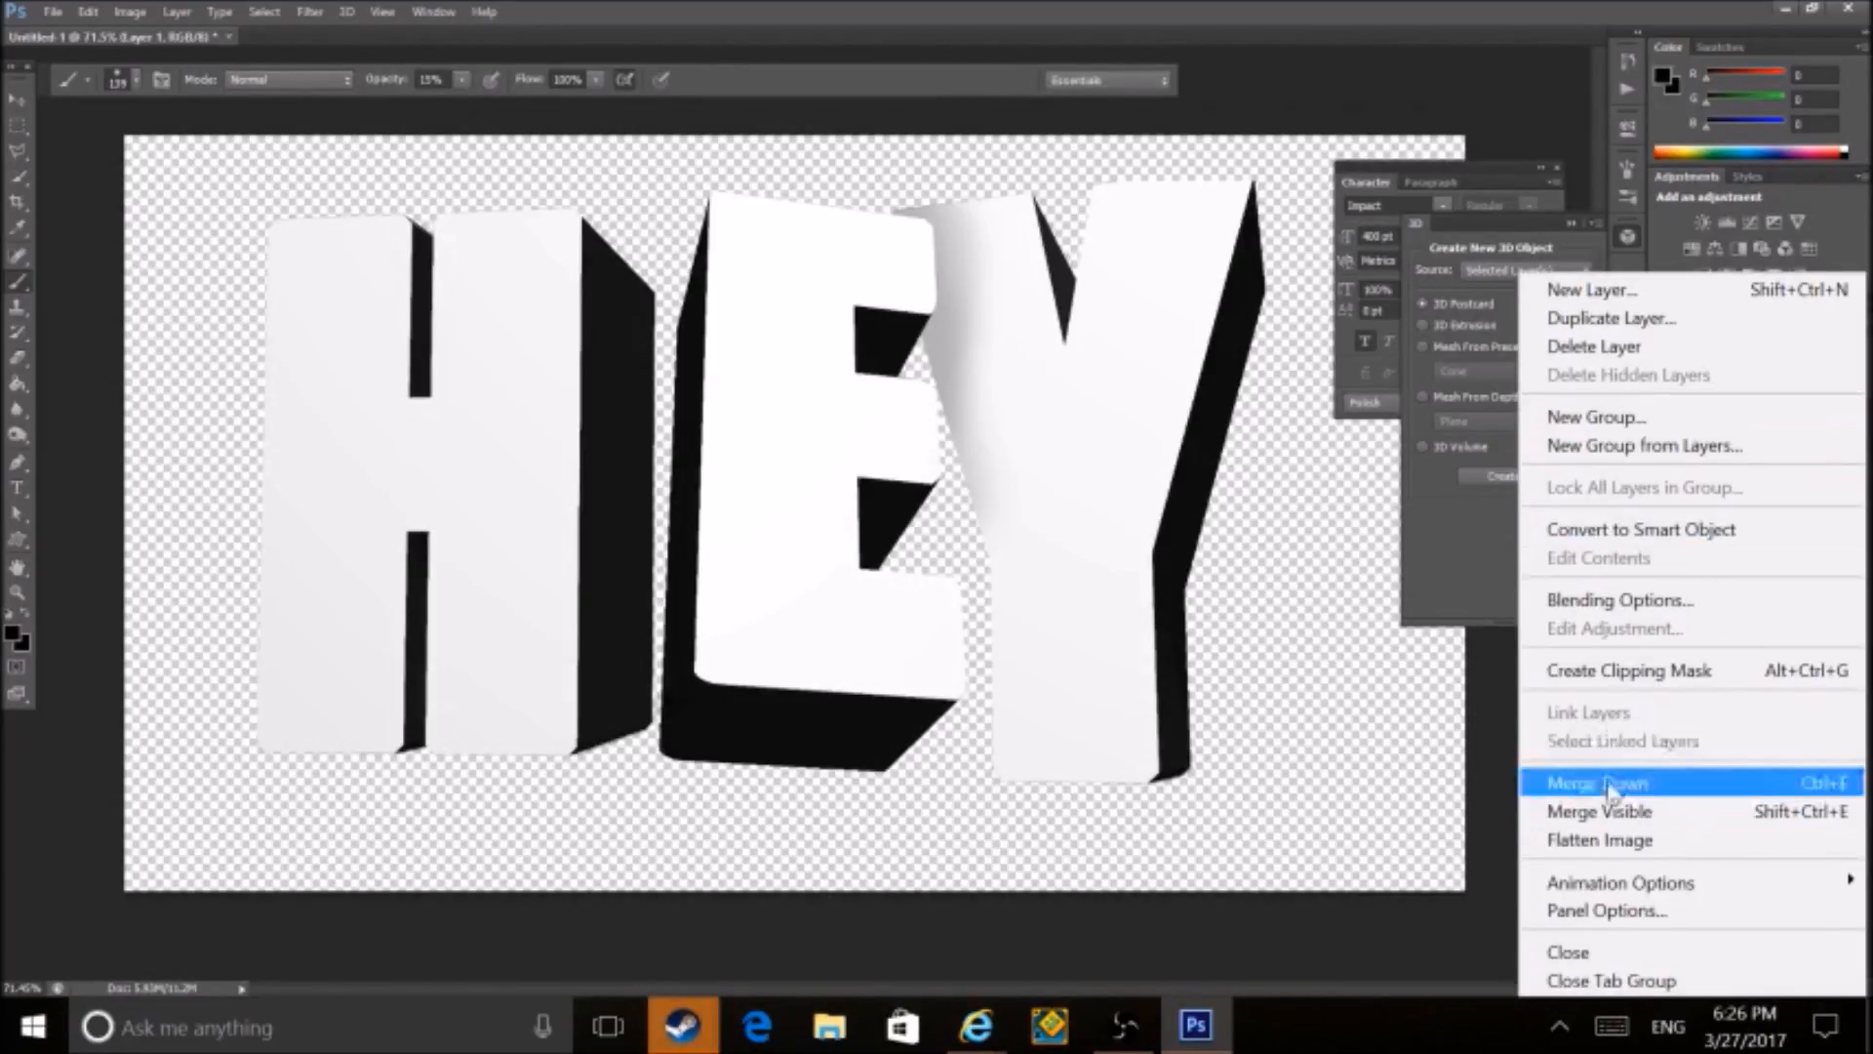
{"action": "left_click", "coordinate": [1590, 812]}
{"action": "left_click", "coordinate": [293, 318]}
{"action": "left_click", "coordinate": [292, 318]}
{"action": "key", "text": "ctrl+z"}
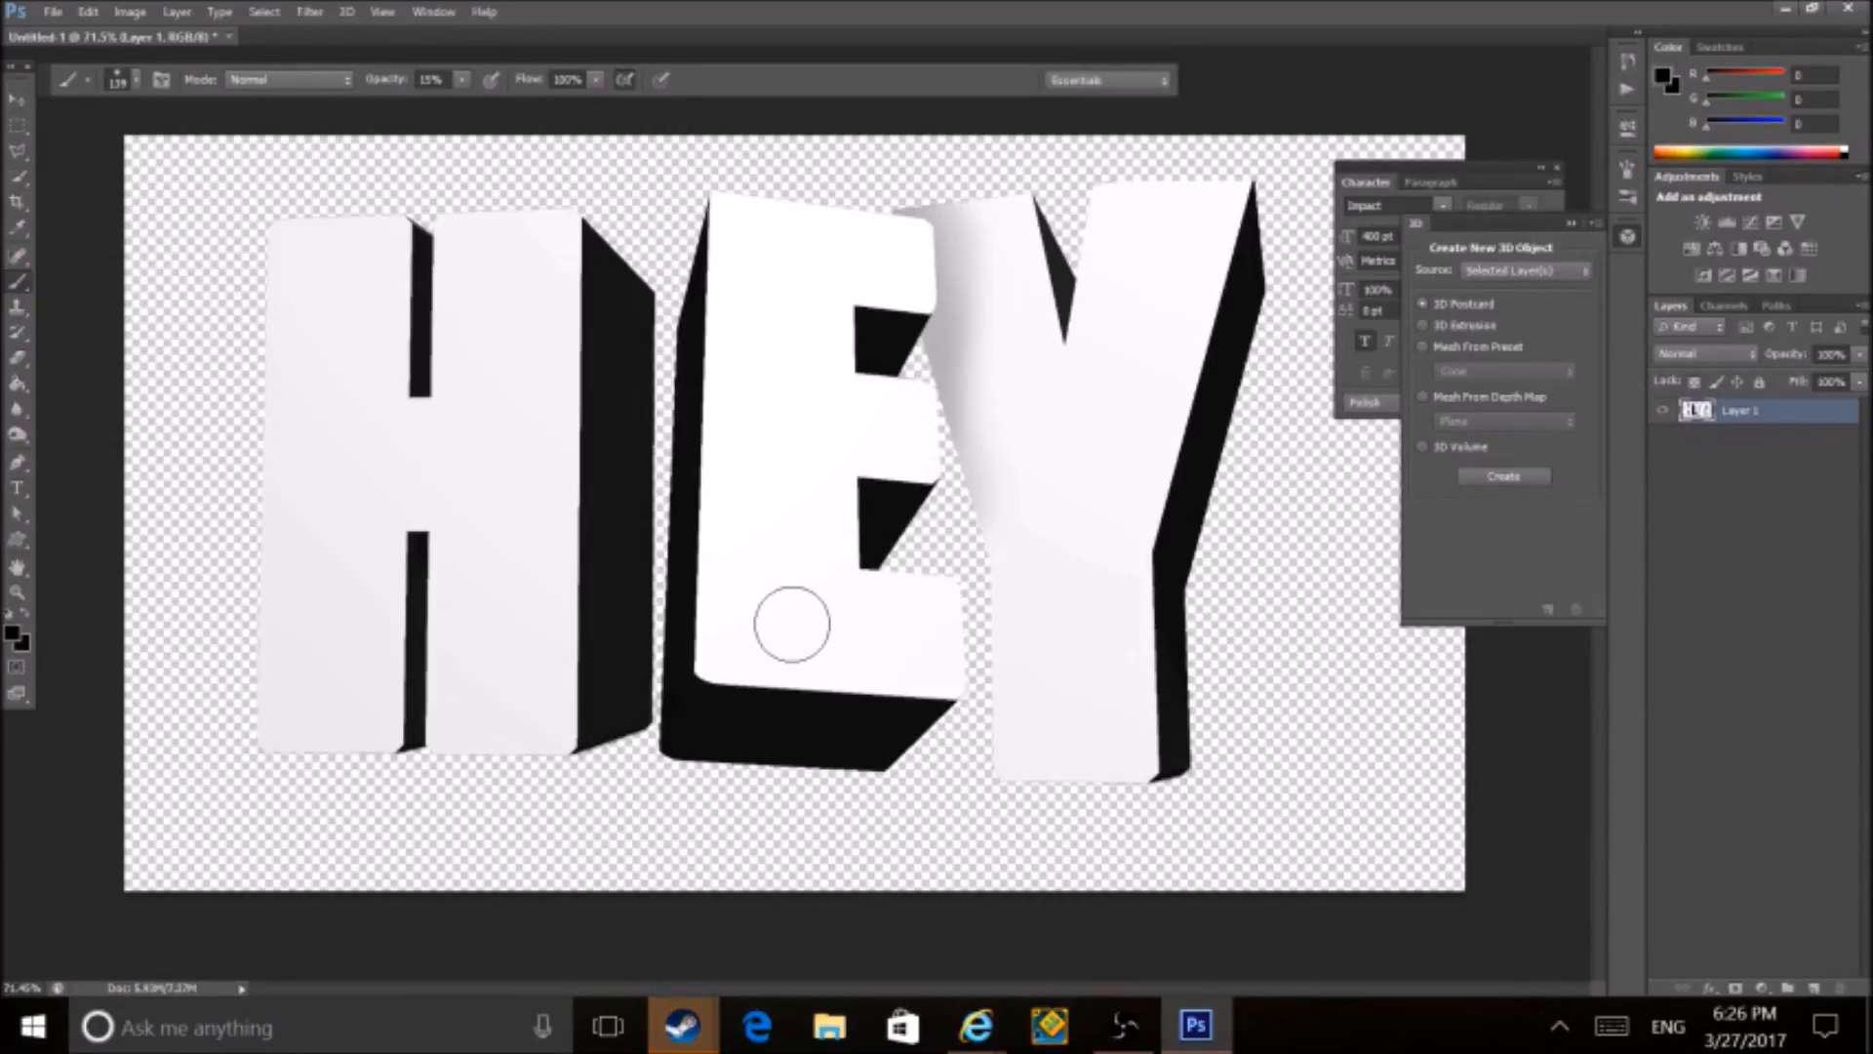
- Select the outlines of all three HEY letters on the merged layer
{"action": "left_click", "coordinate": [25, 176]}
{"action": "mouse_move", "coordinate": [229, 229]}
{"action": "left_mouse_down"}
{"action": "mouse_move", "coordinate": [439, 487]}
{"action": "mouse_move", "coordinate": [781, 488]}
{"action": "mouse_move", "coordinate": [829, 508]}
{"action": "left_mouse_up"}
{"action": "mouse_move", "coordinate": [1312, 329]}
{"action": "left_mouse_down"}
{"action": "mouse_move", "coordinate": [1266, 334]}
{"action": "mouse_move", "coordinate": [1122, 439]}
{"action": "left_mouse_up"}
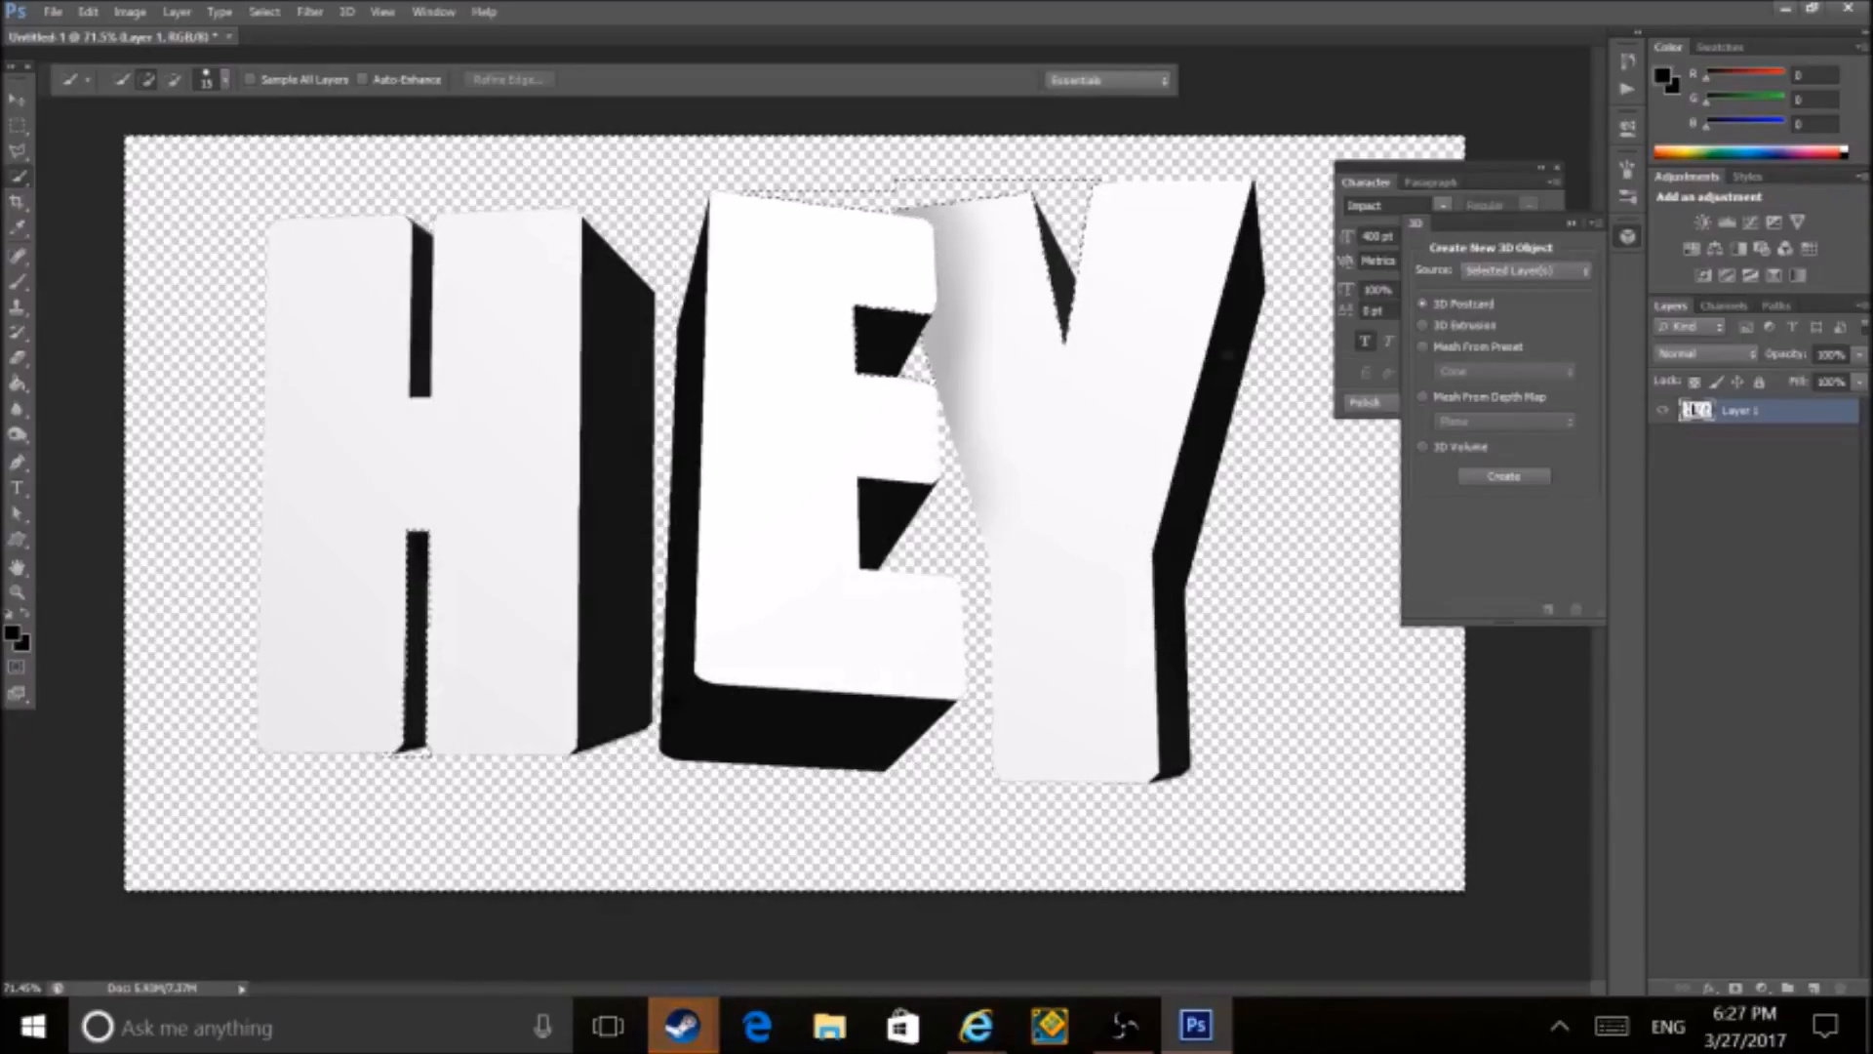
{"action": "mouse_move", "coordinate": [691, 390]}
{"action": "left_mouse_down"}
{"action": "mouse_move", "coordinate": [744, 272]}
{"action": "mouse_move", "coordinate": [992, 343]}
{"action": "mouse_move", "coordinate": [954, 314]}
{"action": "mouse_move", "coordinate": [847, 326]}
{"action": "left_mouse_up"}
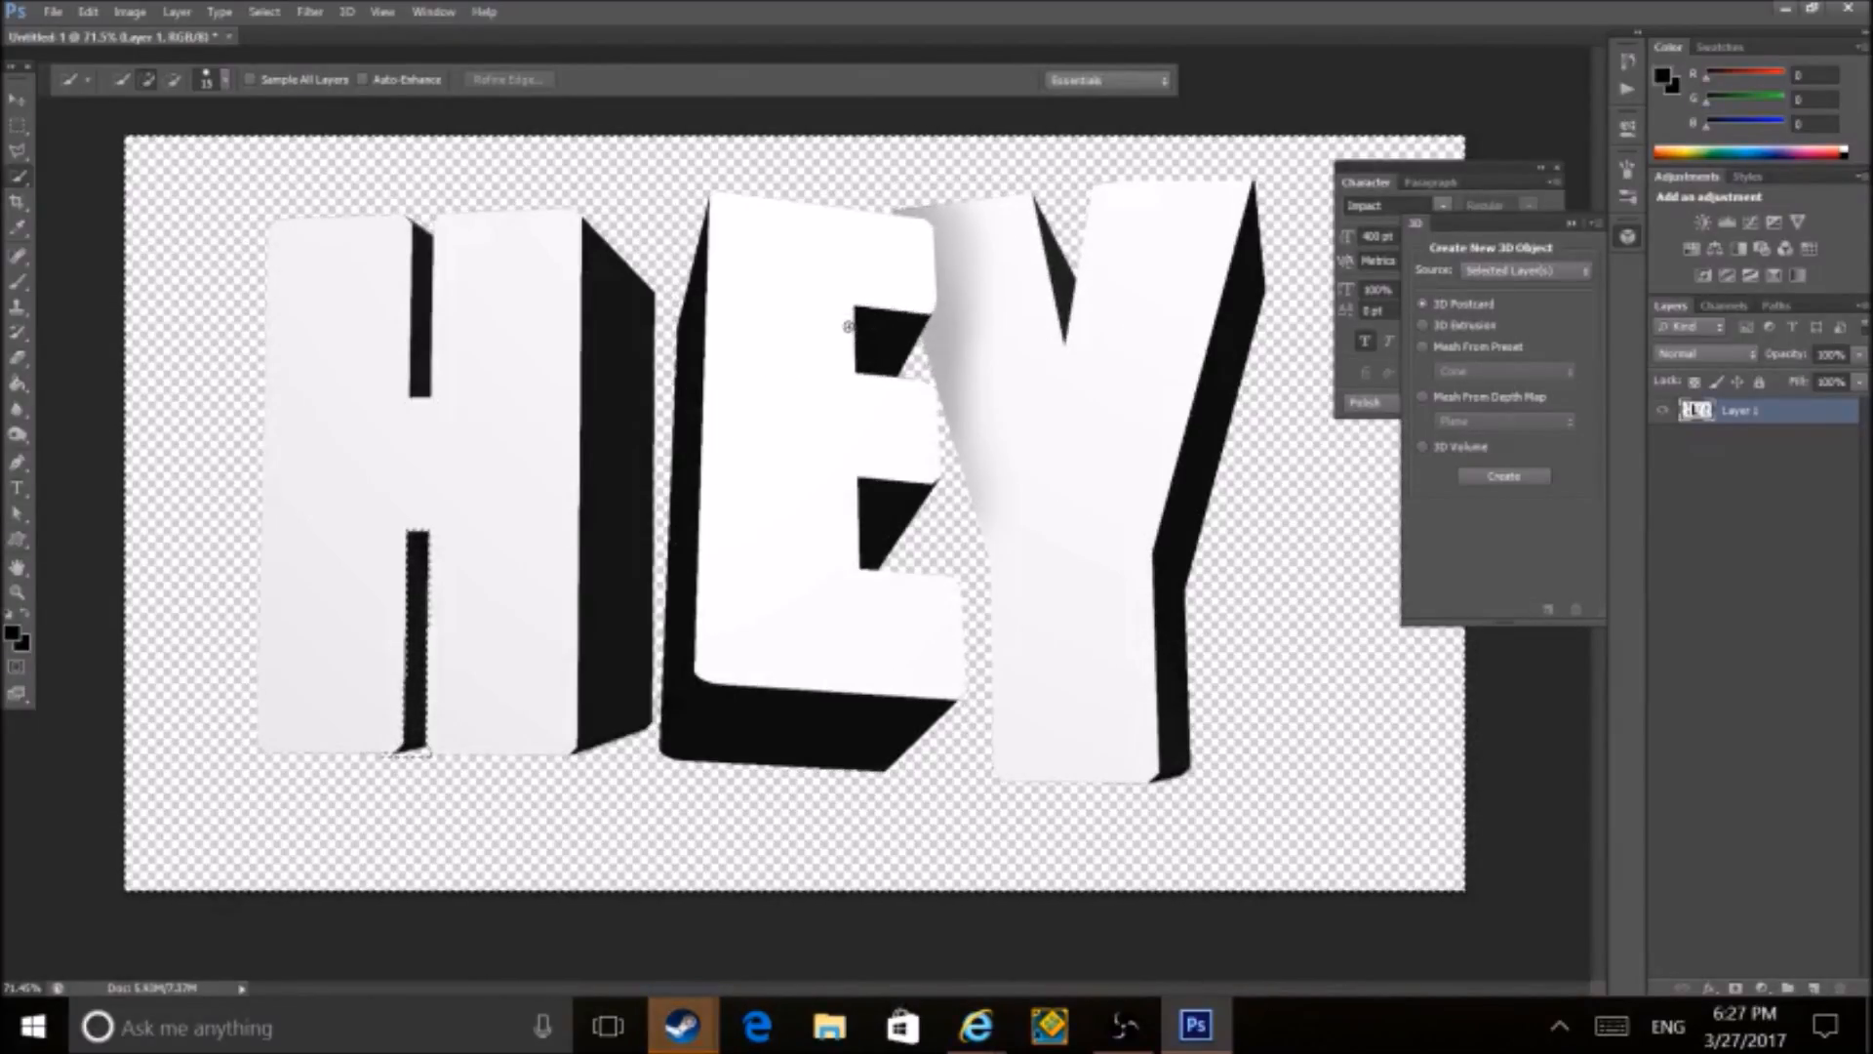
- Shade the lower part of all three letters with a greatly enlarged soft black brush at 15% opacity, and deselect
{"action": "left_click", "coordinate": [18, 282]}
{"action": "key", "text": "bracketright"}
{"action": "key", "text": "bracketright"}
{"action": "key", "text": "bracketright"}
{"action": "key", "text": "bracketright"}
{"action": "key", "text": "bracketright"}
{"action": "key", "text": "bracketright"}
{"action": "key", "text": "bracketright"}
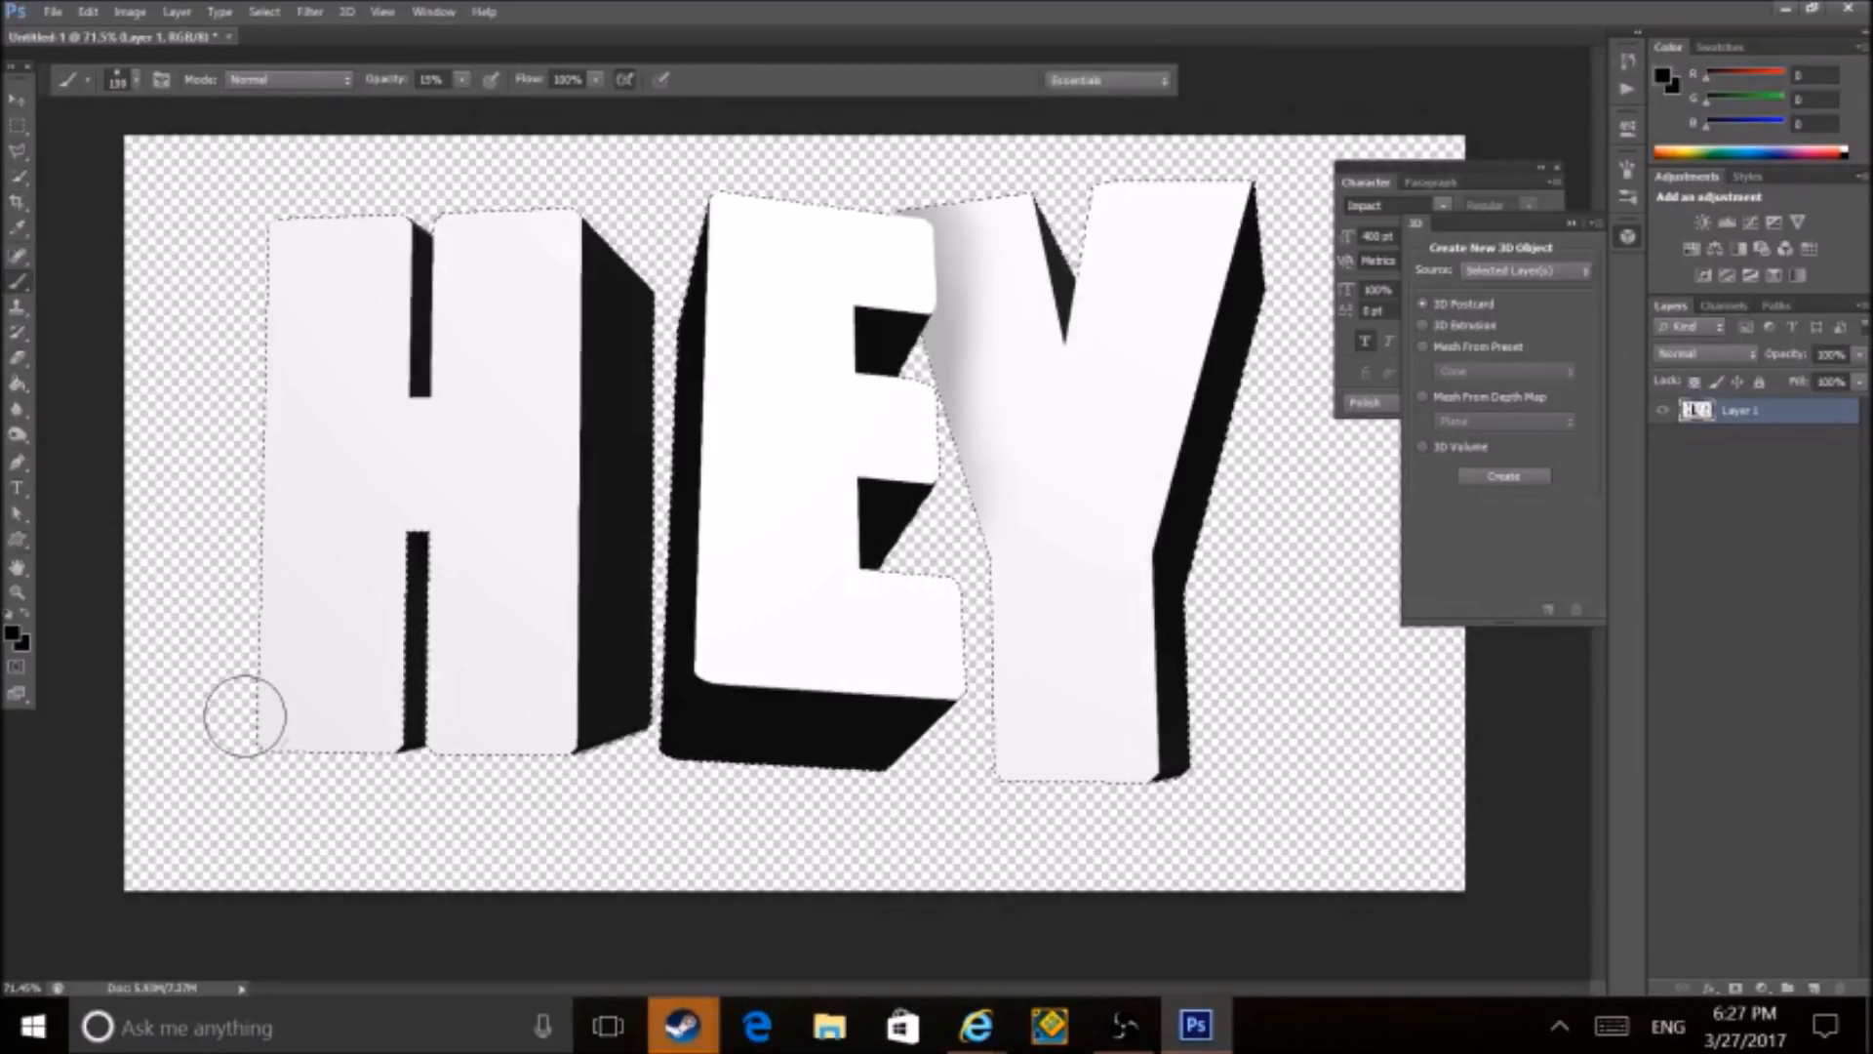
{"action": "key", "text": "bracketright"}
{"action": "left_click_drag", "start_coordinate": [273, 690], "coordinate": [221, 716]}
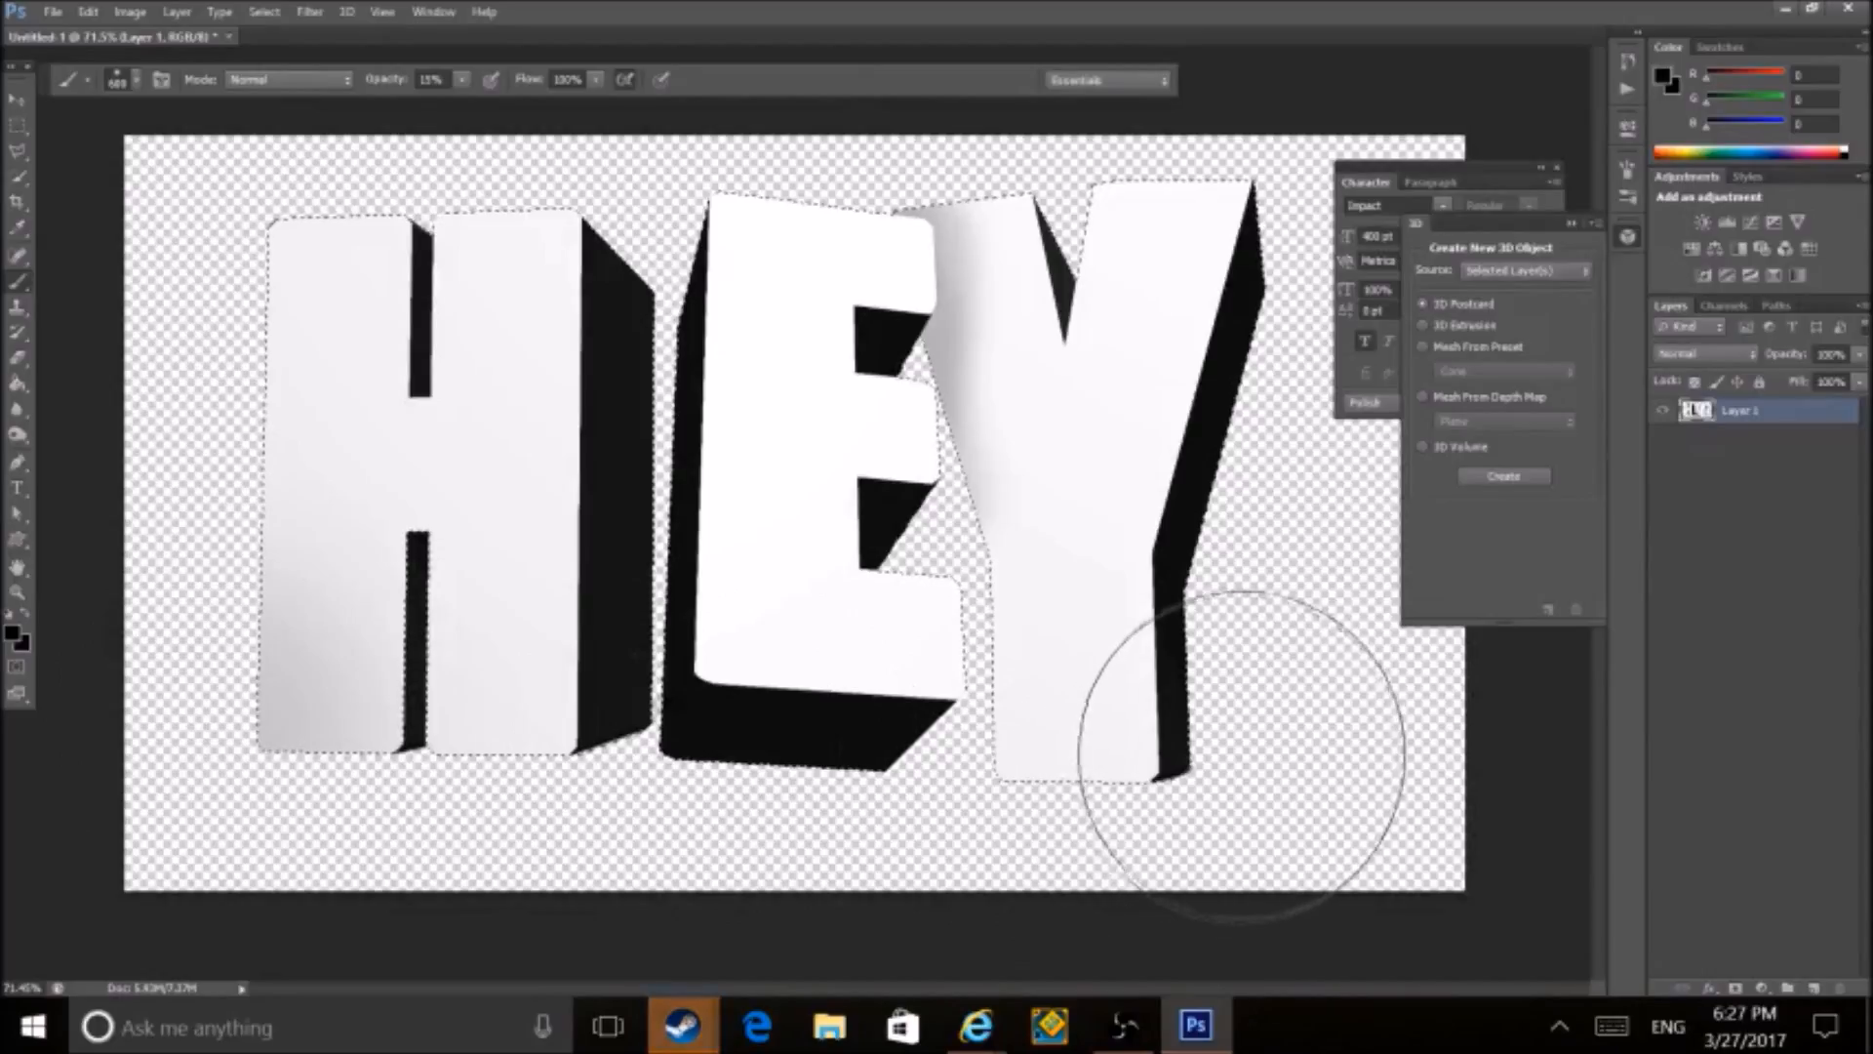
{"action": "left_click", "coordinate": [1213, 752], "text": "shift"}
{"action": "key", "text": "ctrl+d"}
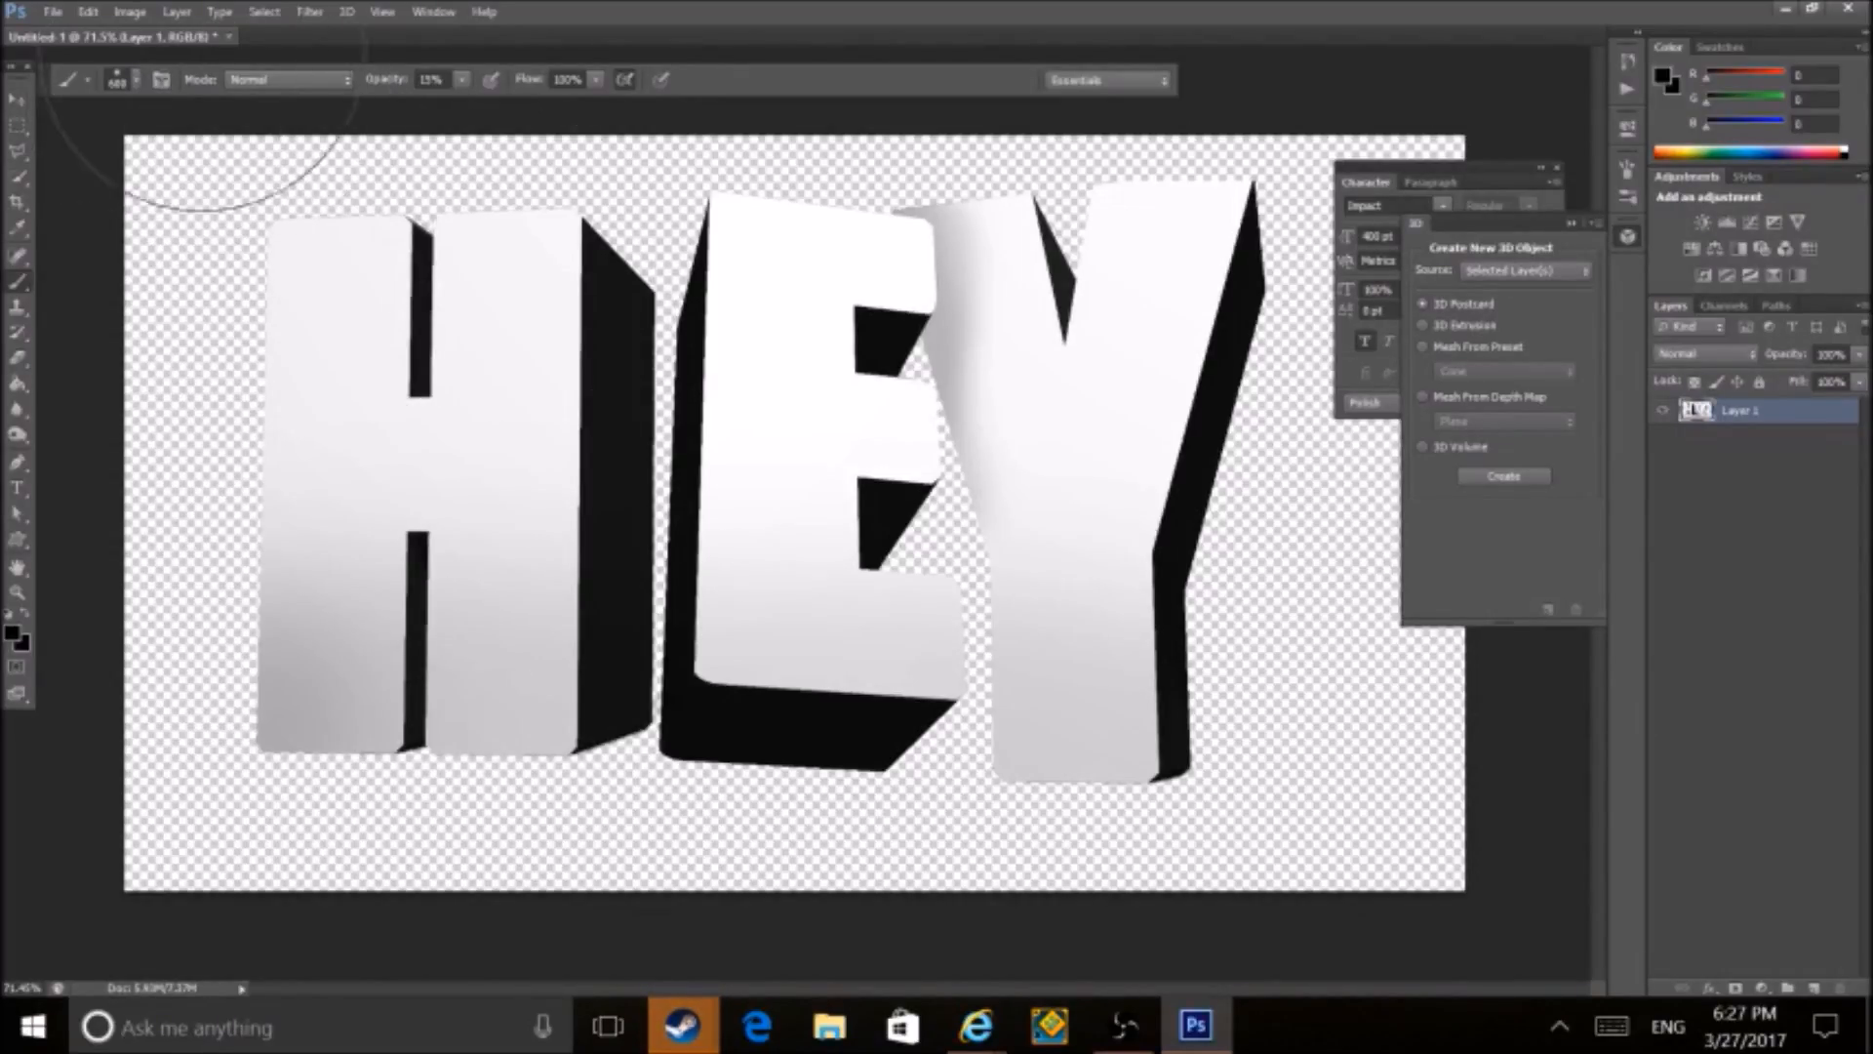
- Select the dark extruded sides of the H, E and Y with the Magic Wand
{"action": "left_click", "coordinate": [19, 178]}
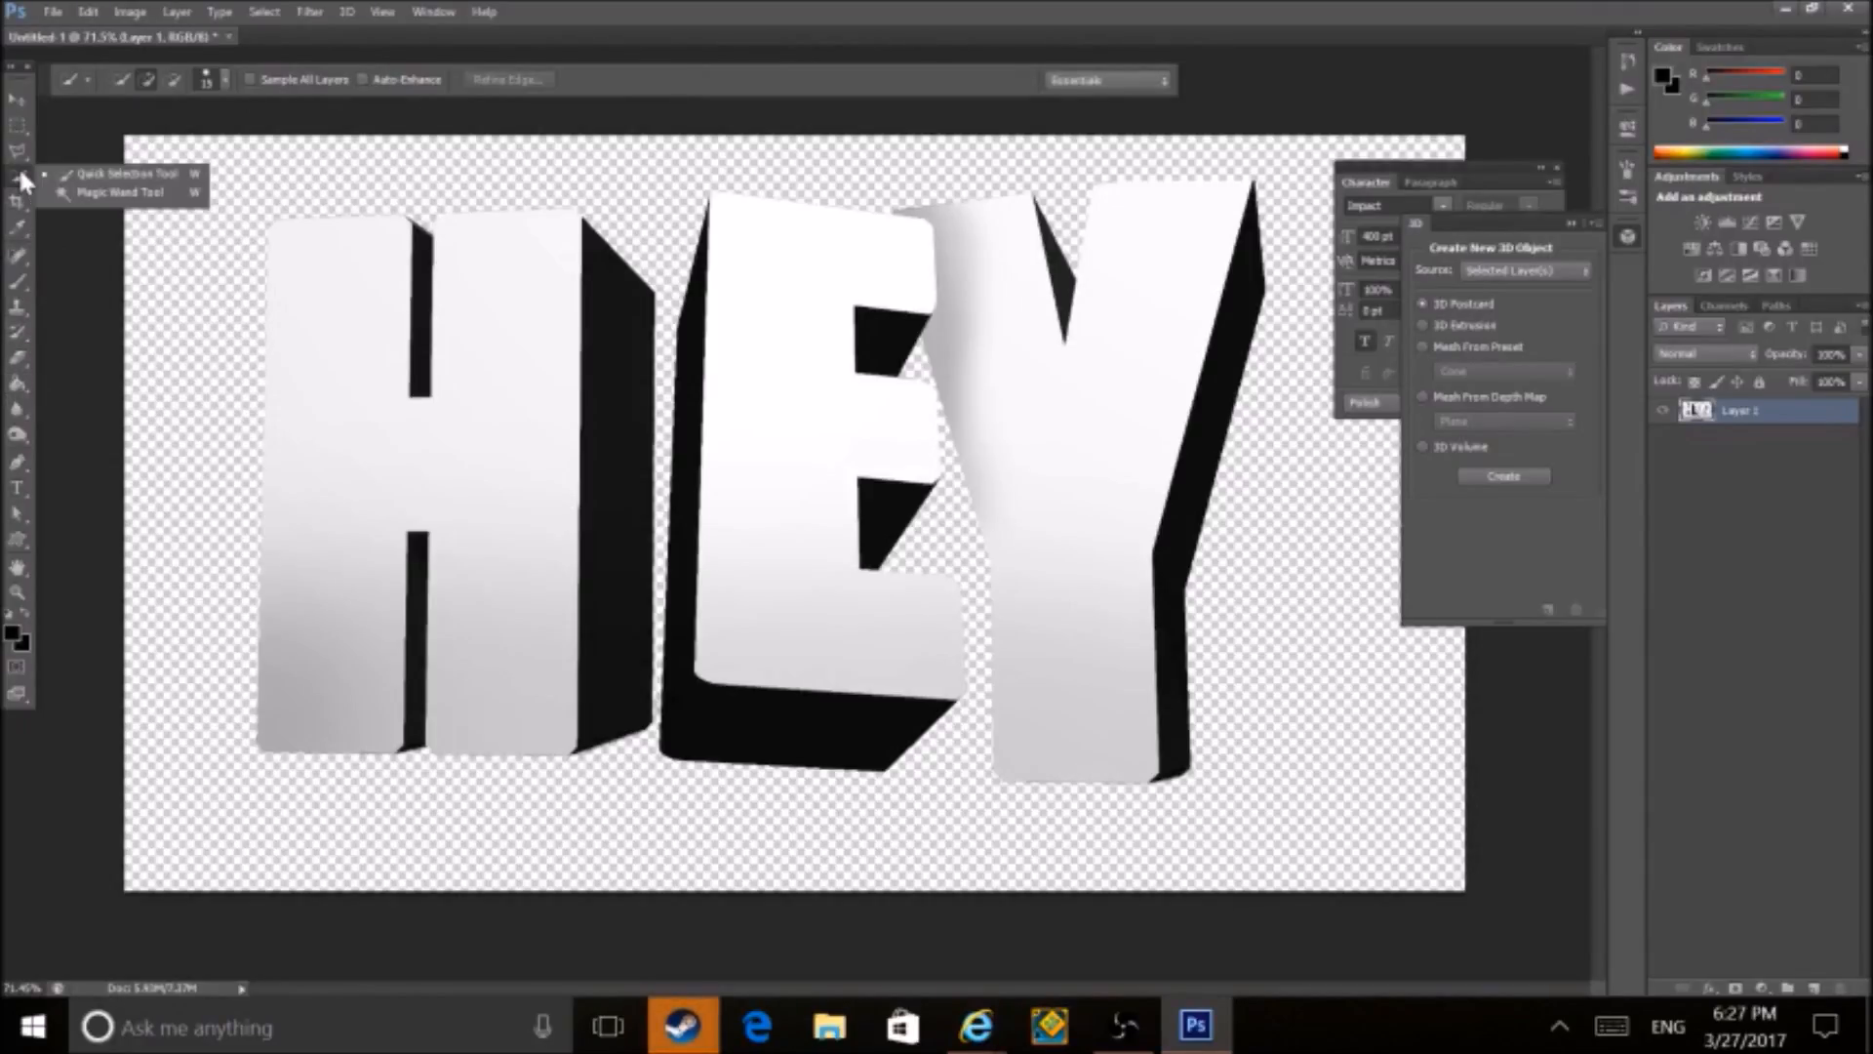
{"action": "left_click", "coordinate": [117, 193]}
{"action": "left_click", "coordinate": [632, 377]}
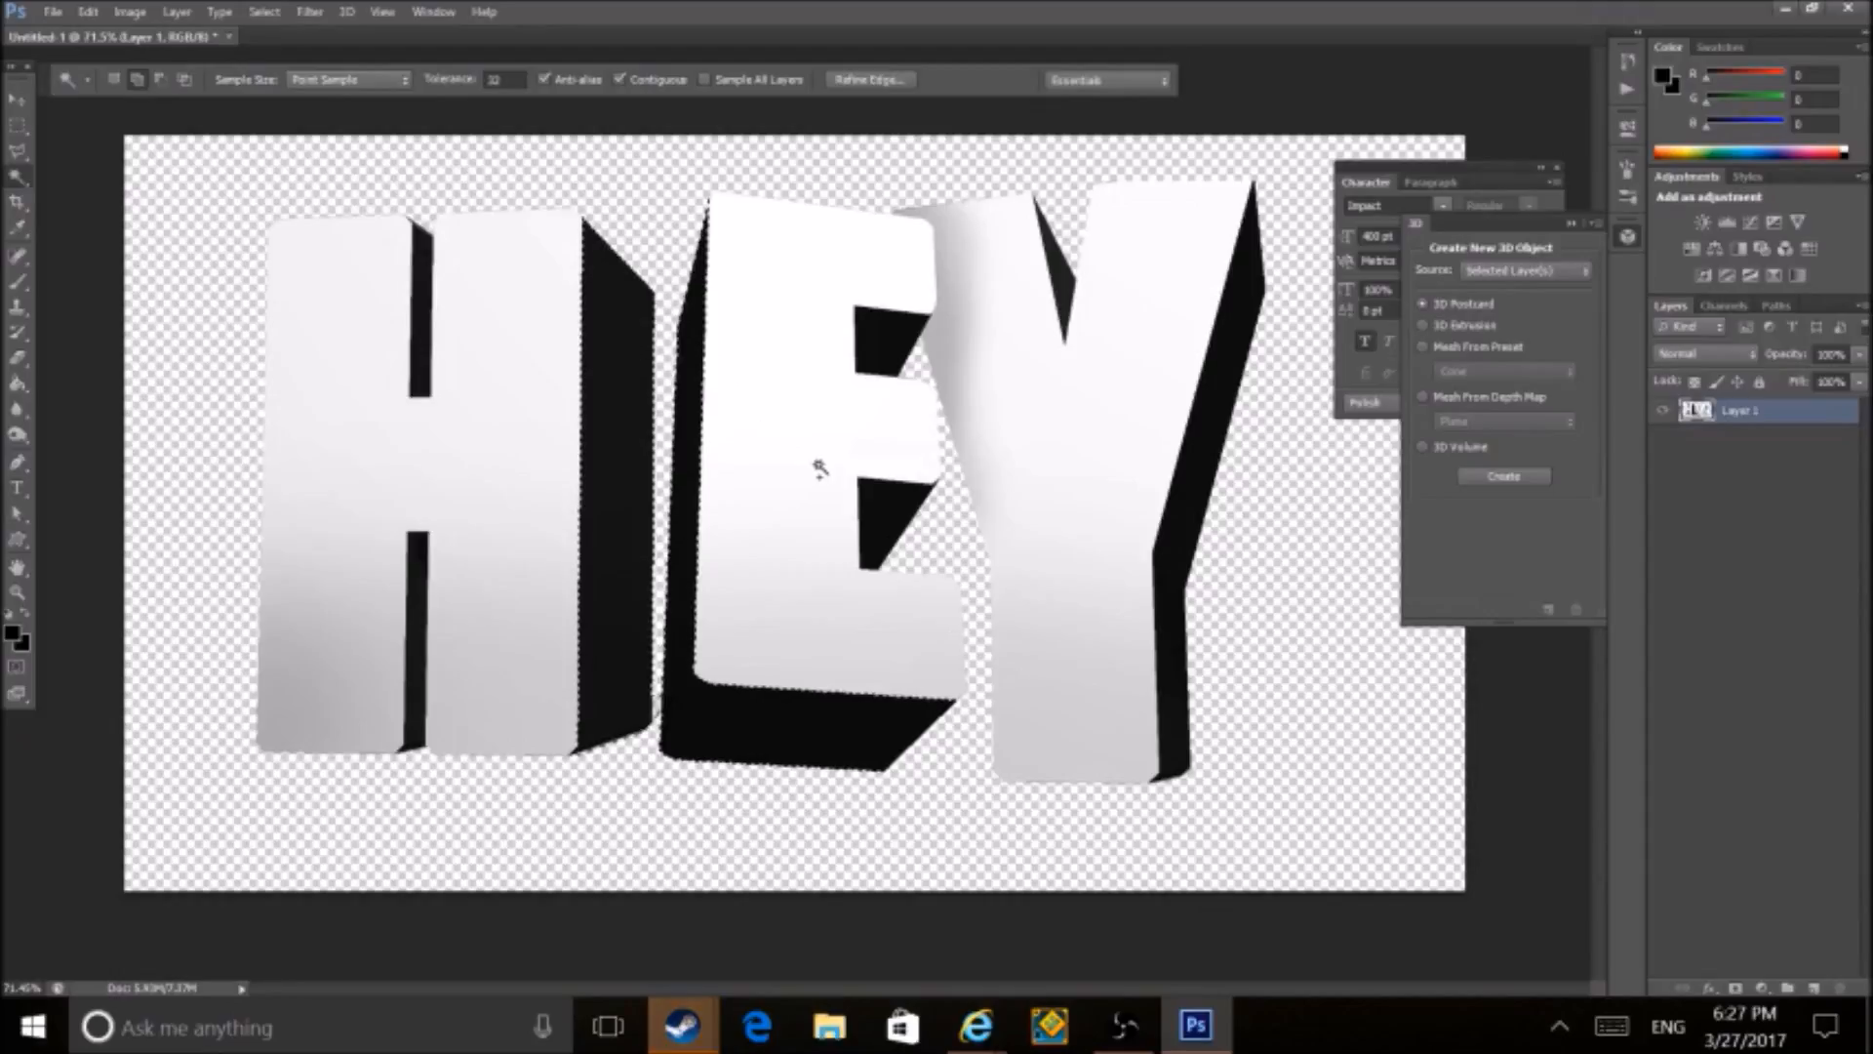
{"action": "left_click", "coordinate": [1214, 392], "text": "shift"}
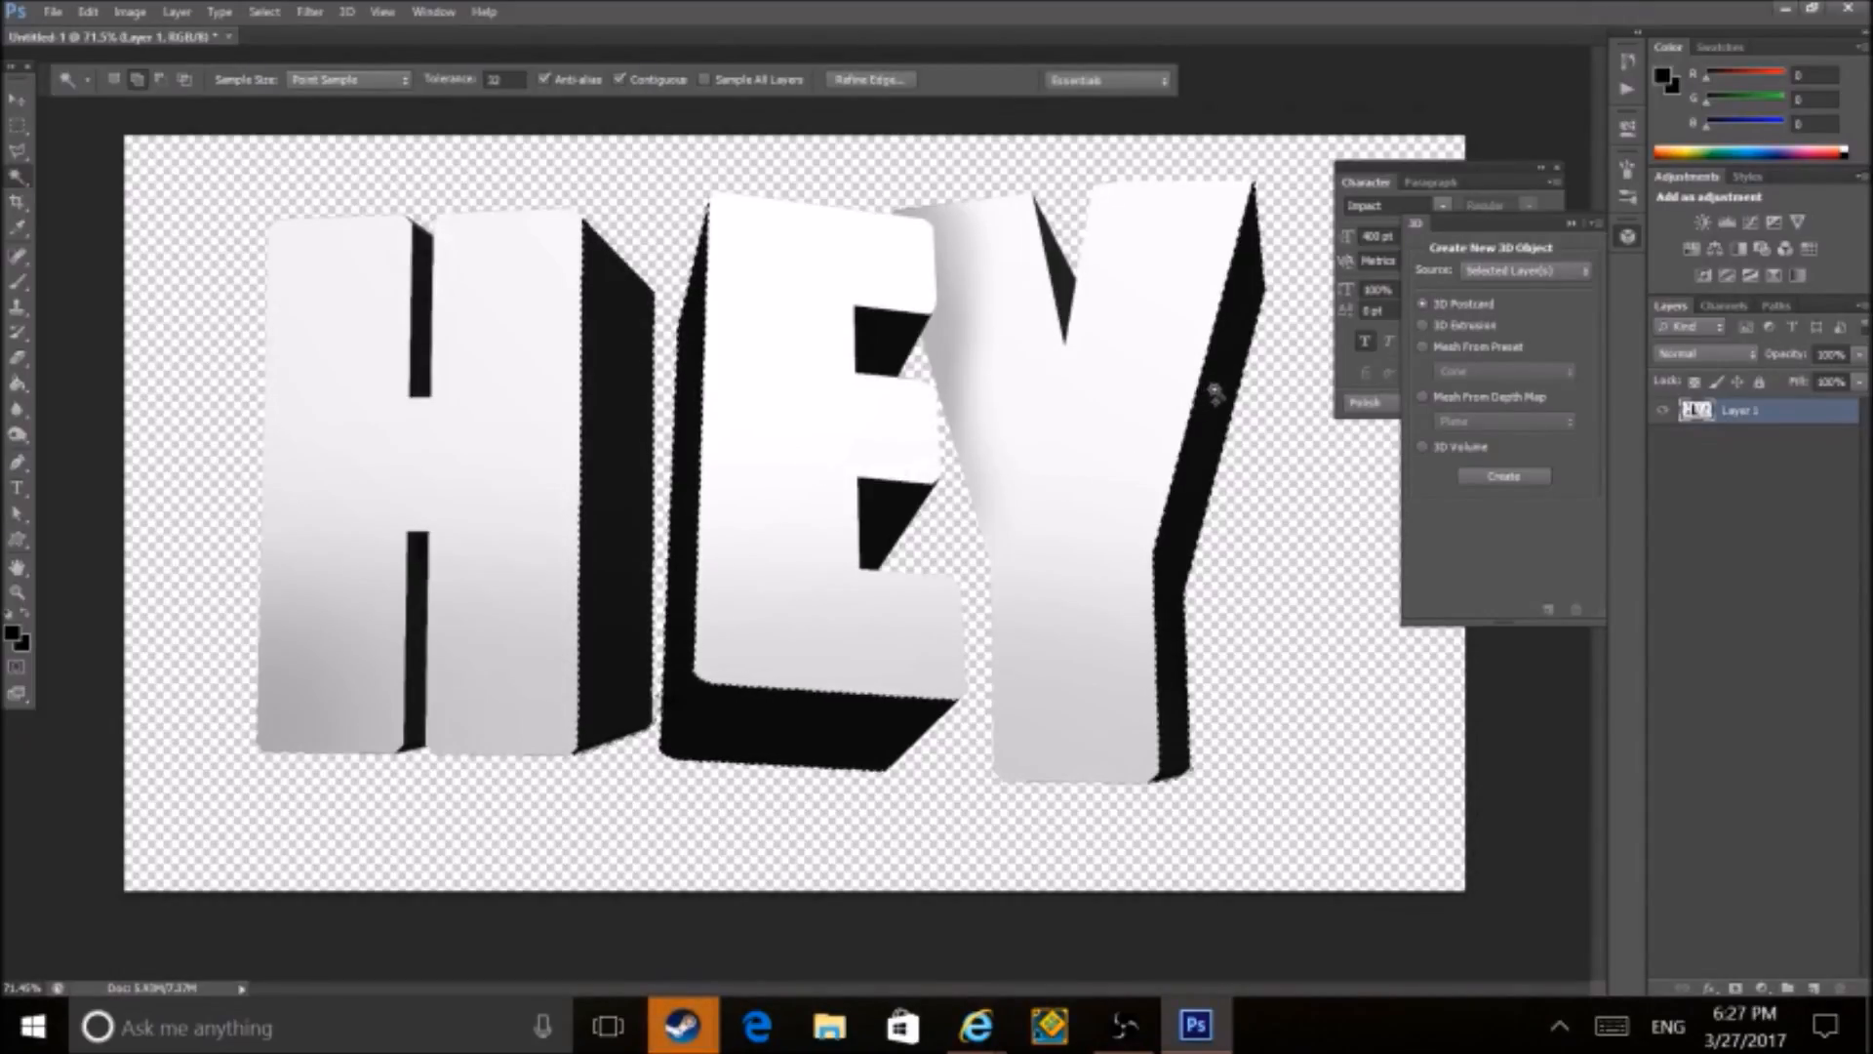
- Set the foreground color to pure white (ffffff)
{"action": "left_click", "coordinate": [14, 635]}
{"action": "left_click", "coordinate": [893, 271]}
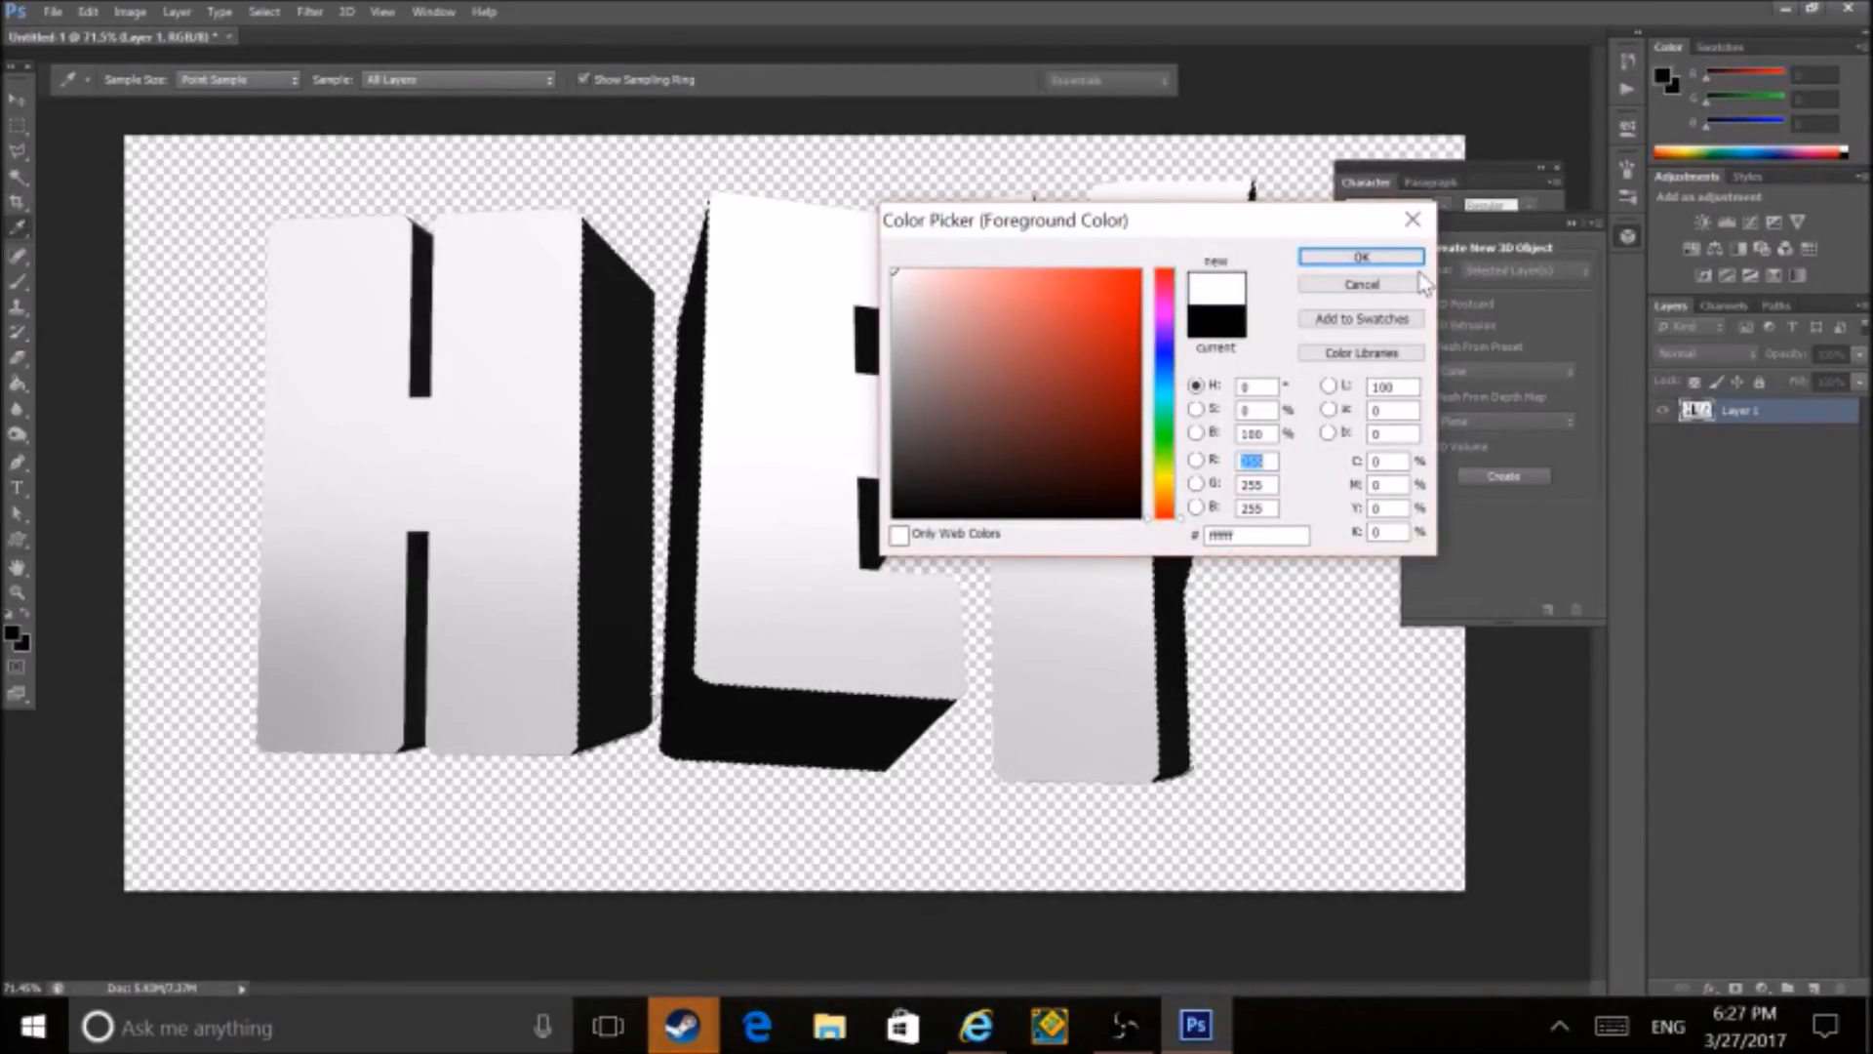
{"action": "left_click", "coordinate": [1361, 257]}
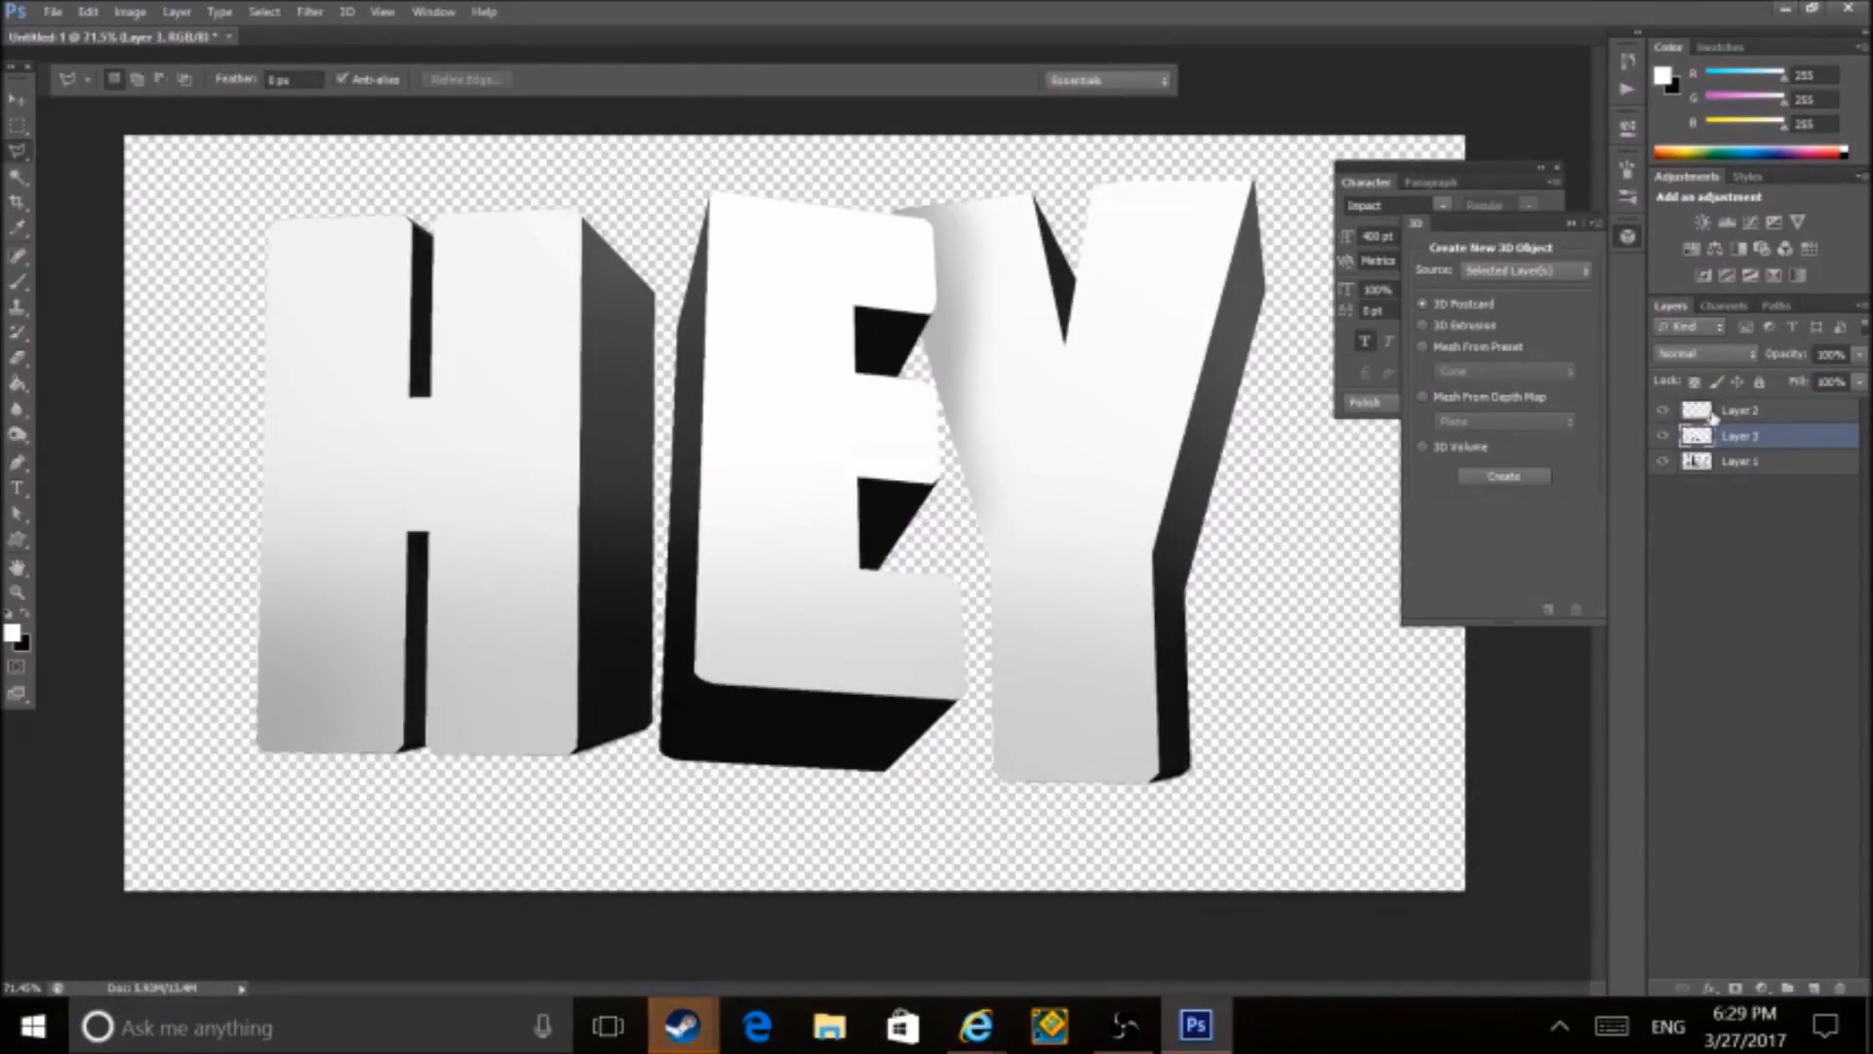
- Place sample-dark-grunge.jpg from the 3d text tutorial folder above Layer 2
{"action": "left_click", "coordinate": [1713, 414]}
{"action": "left_click", "coordinate": [53, 13]}
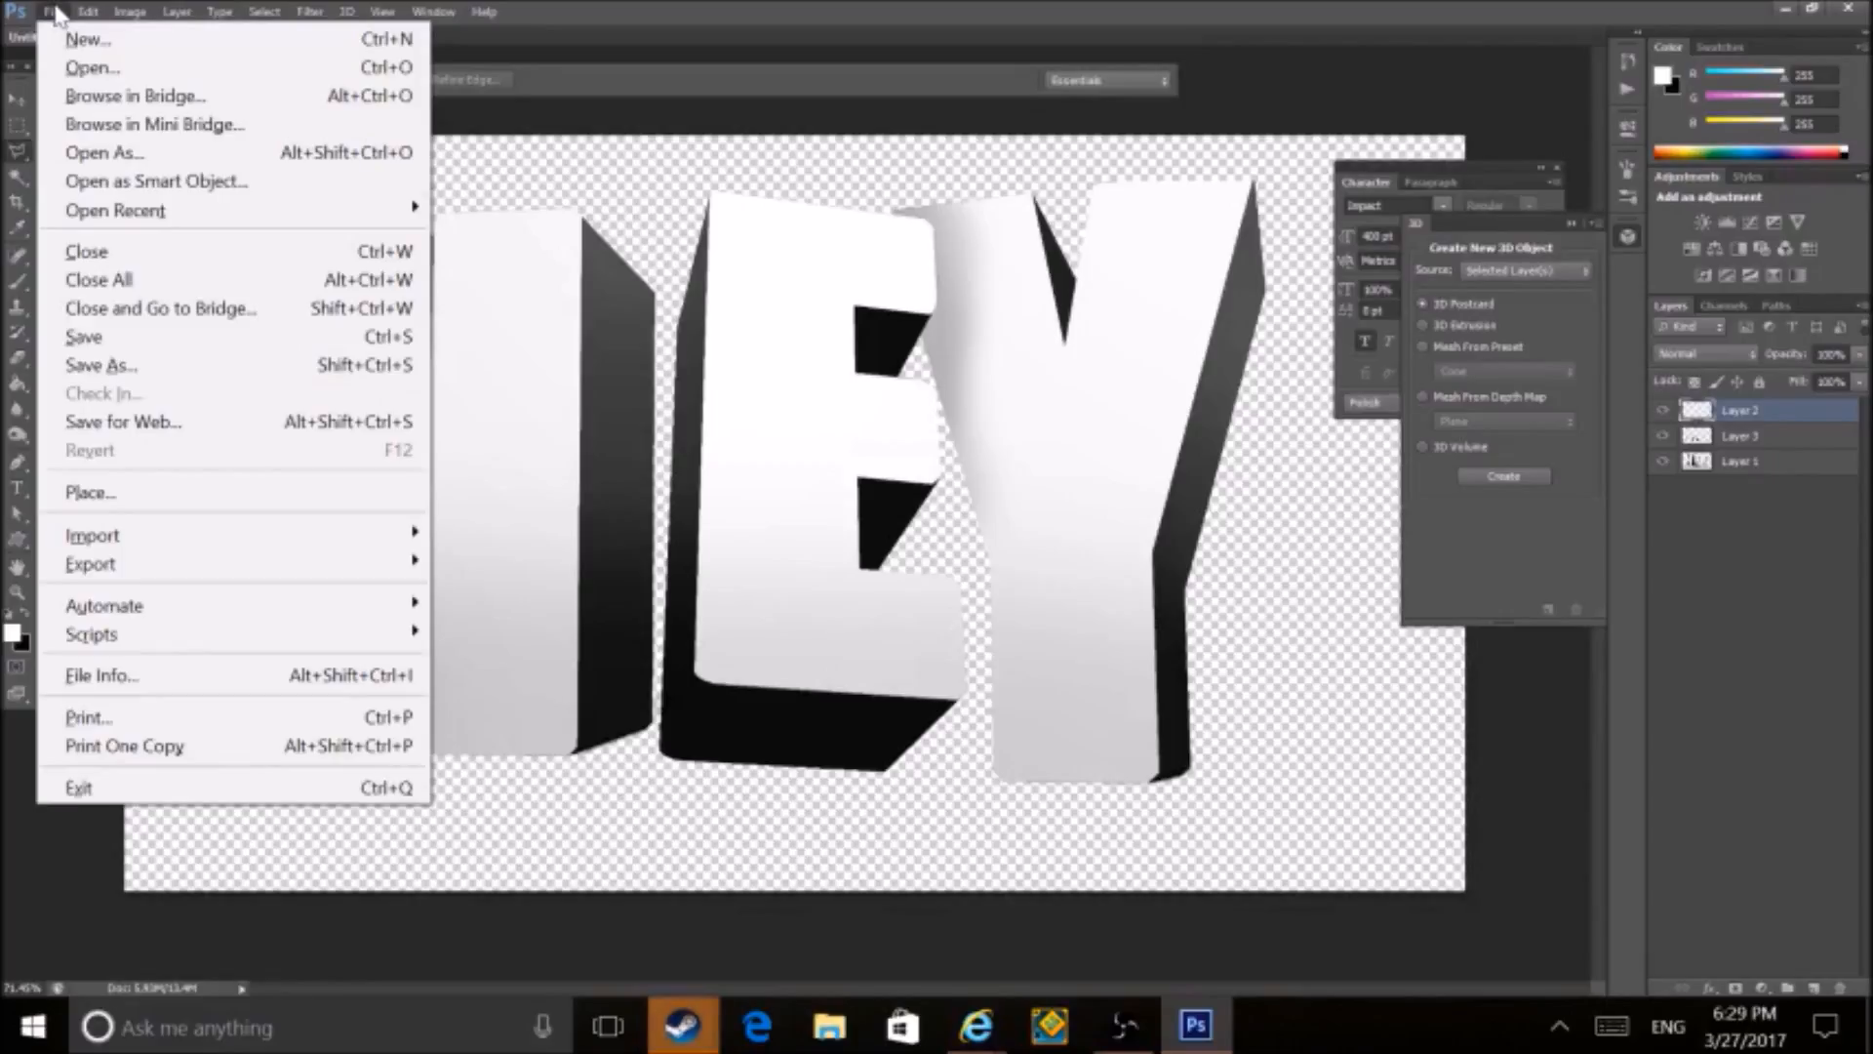
{"action": "left_click", "coordinate": [136, 488]}
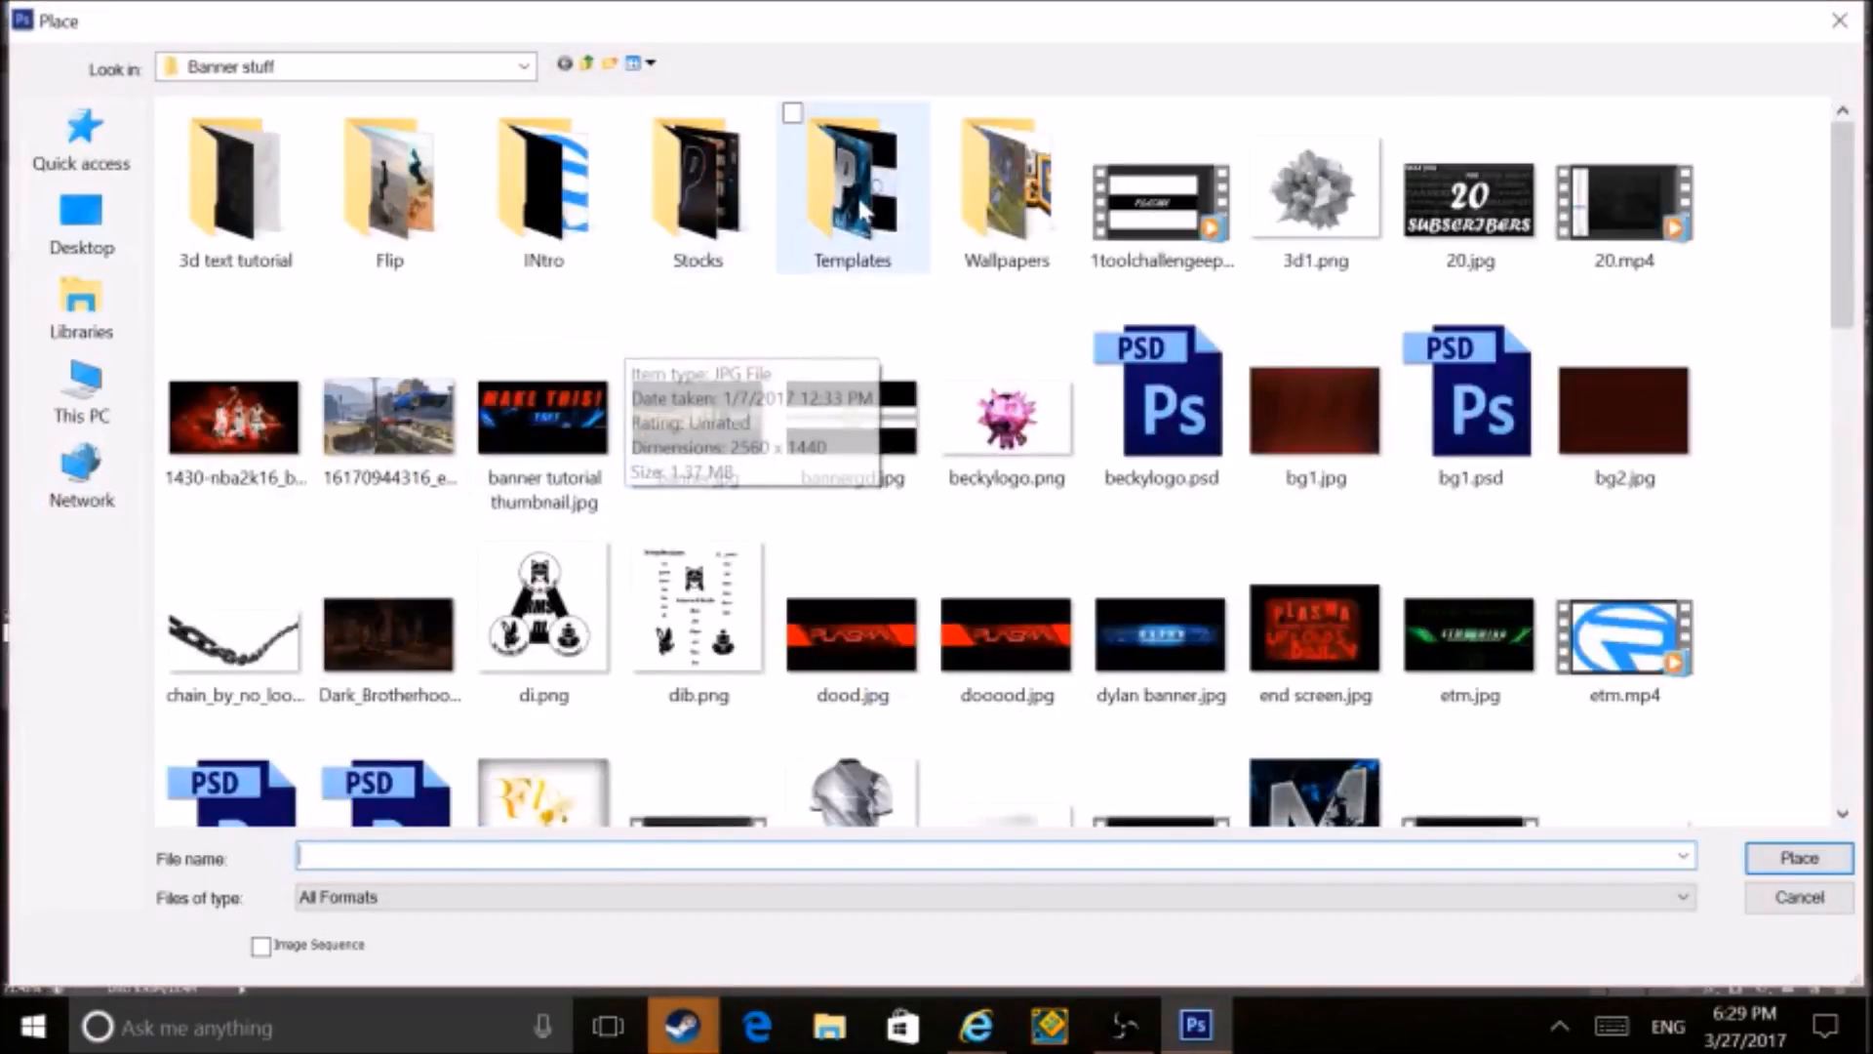
{"action": "double_click", "coordinate": [212, 256]}
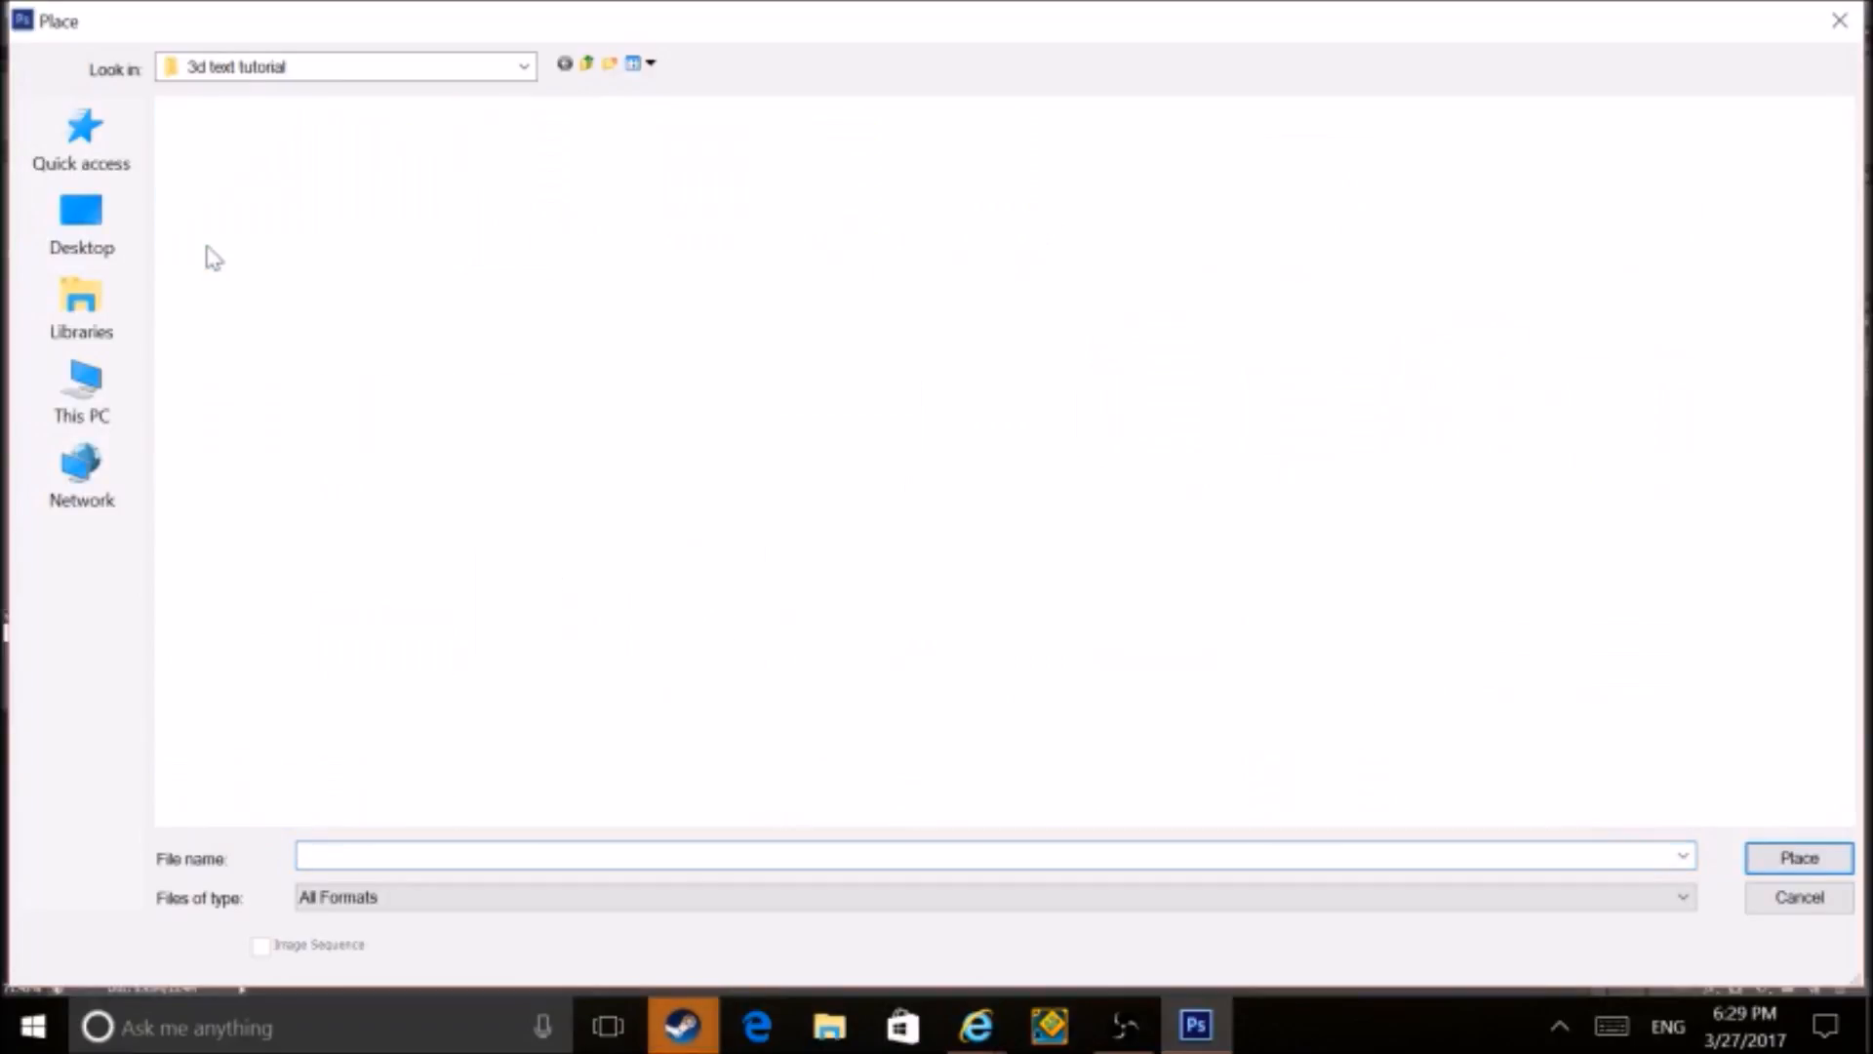
{"action": "left_click", "coordinate": [530, 188]}
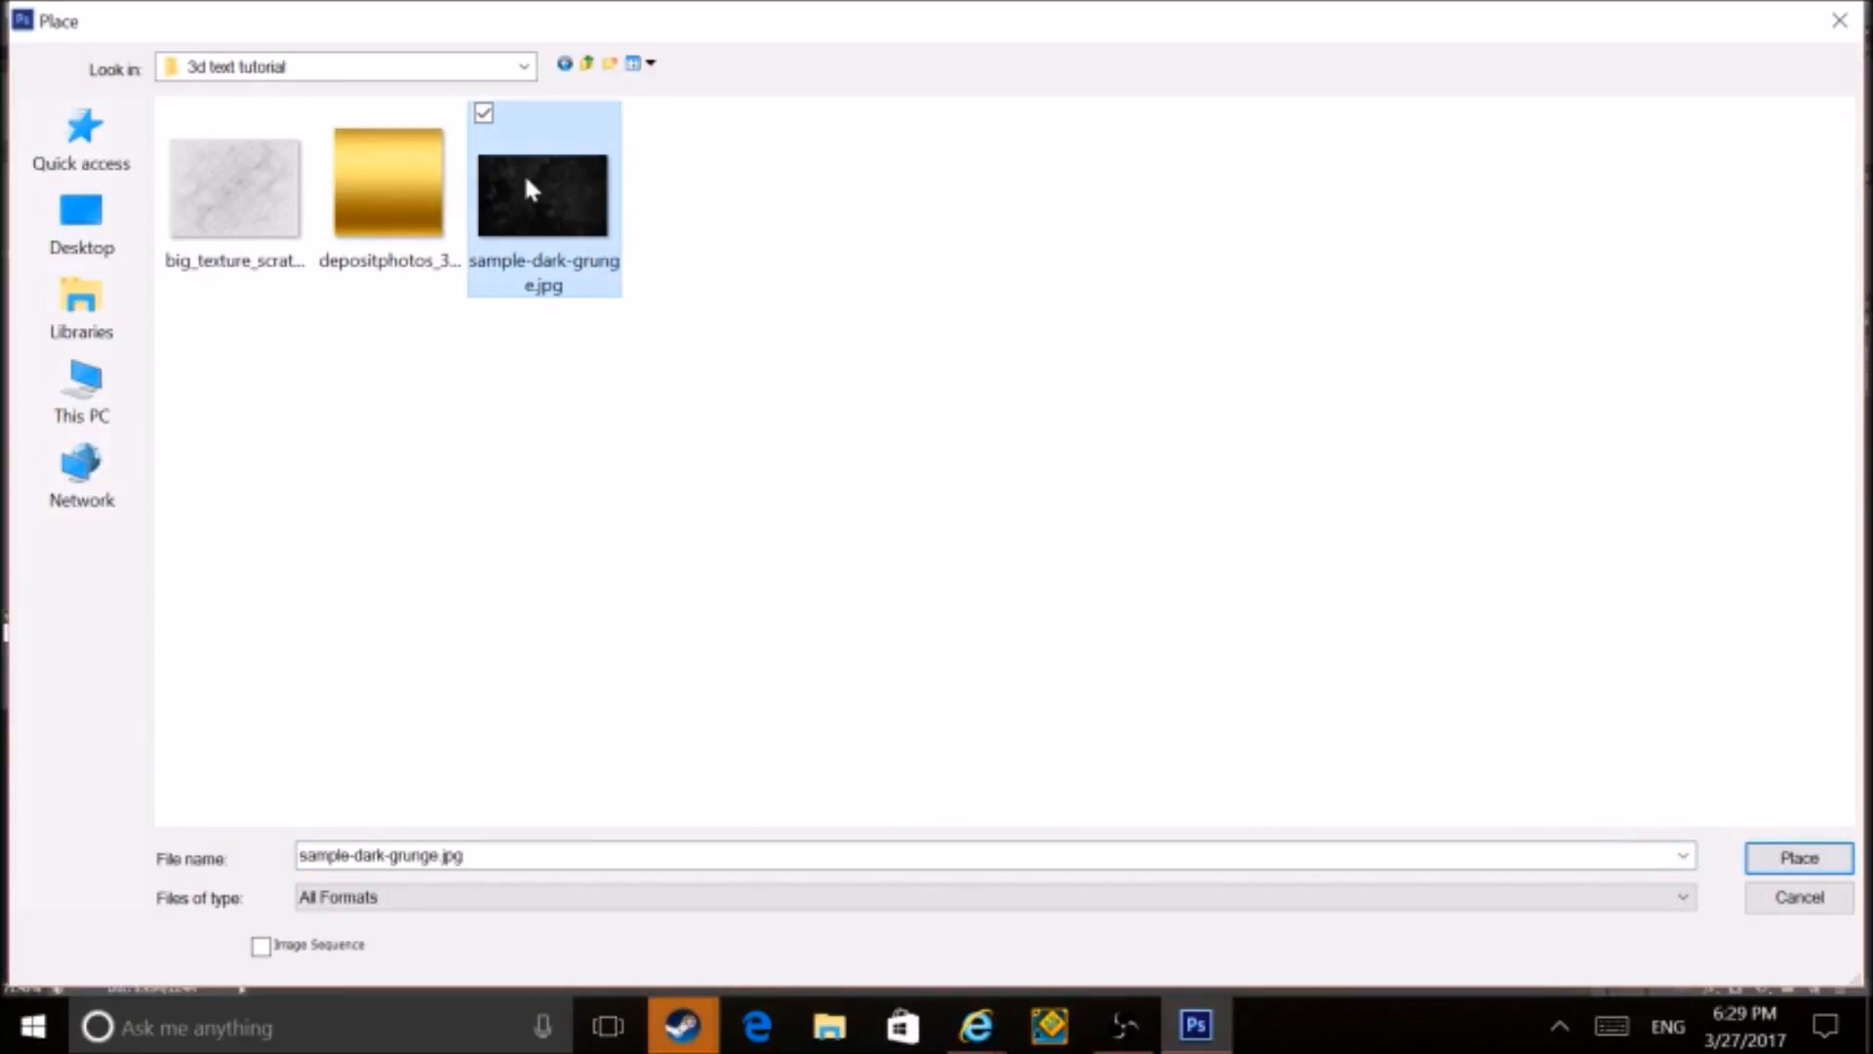
{"action": "left_click", "coordinate": [1765, 866]}
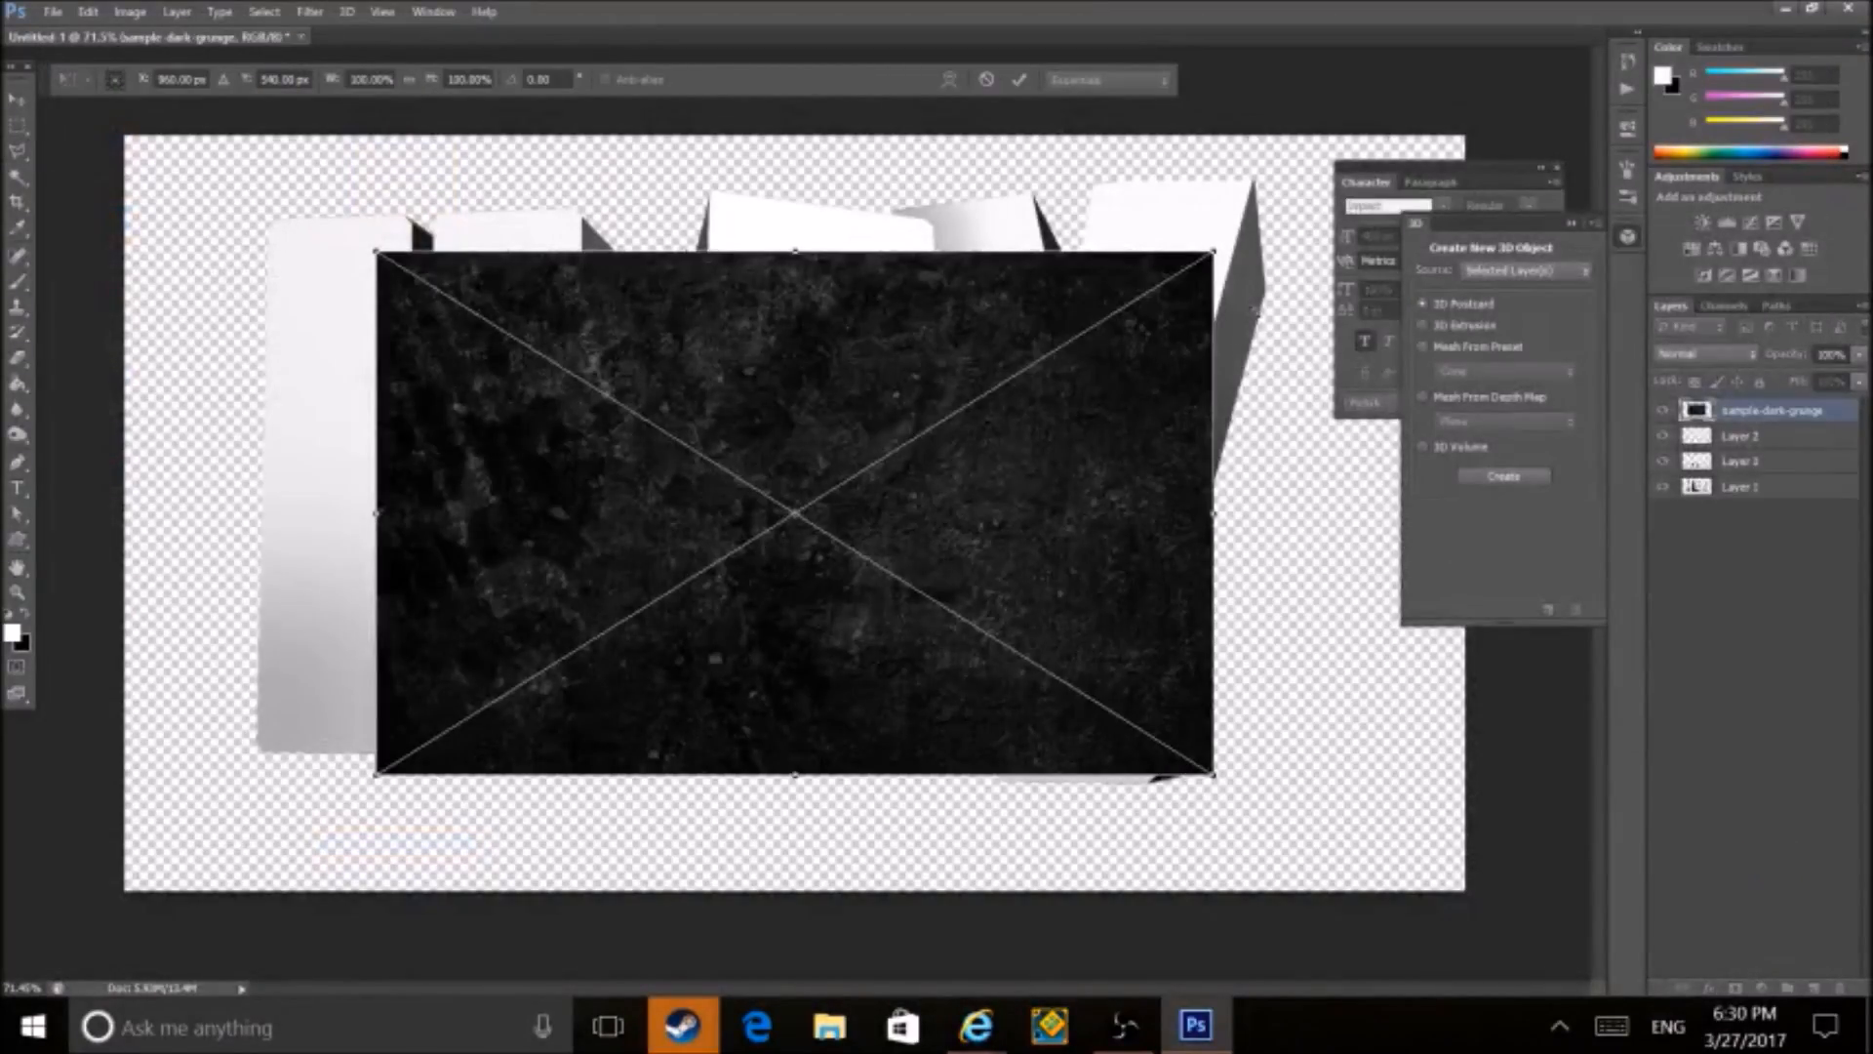
{"action": "left_click", "coordinate": [1022, 81]}
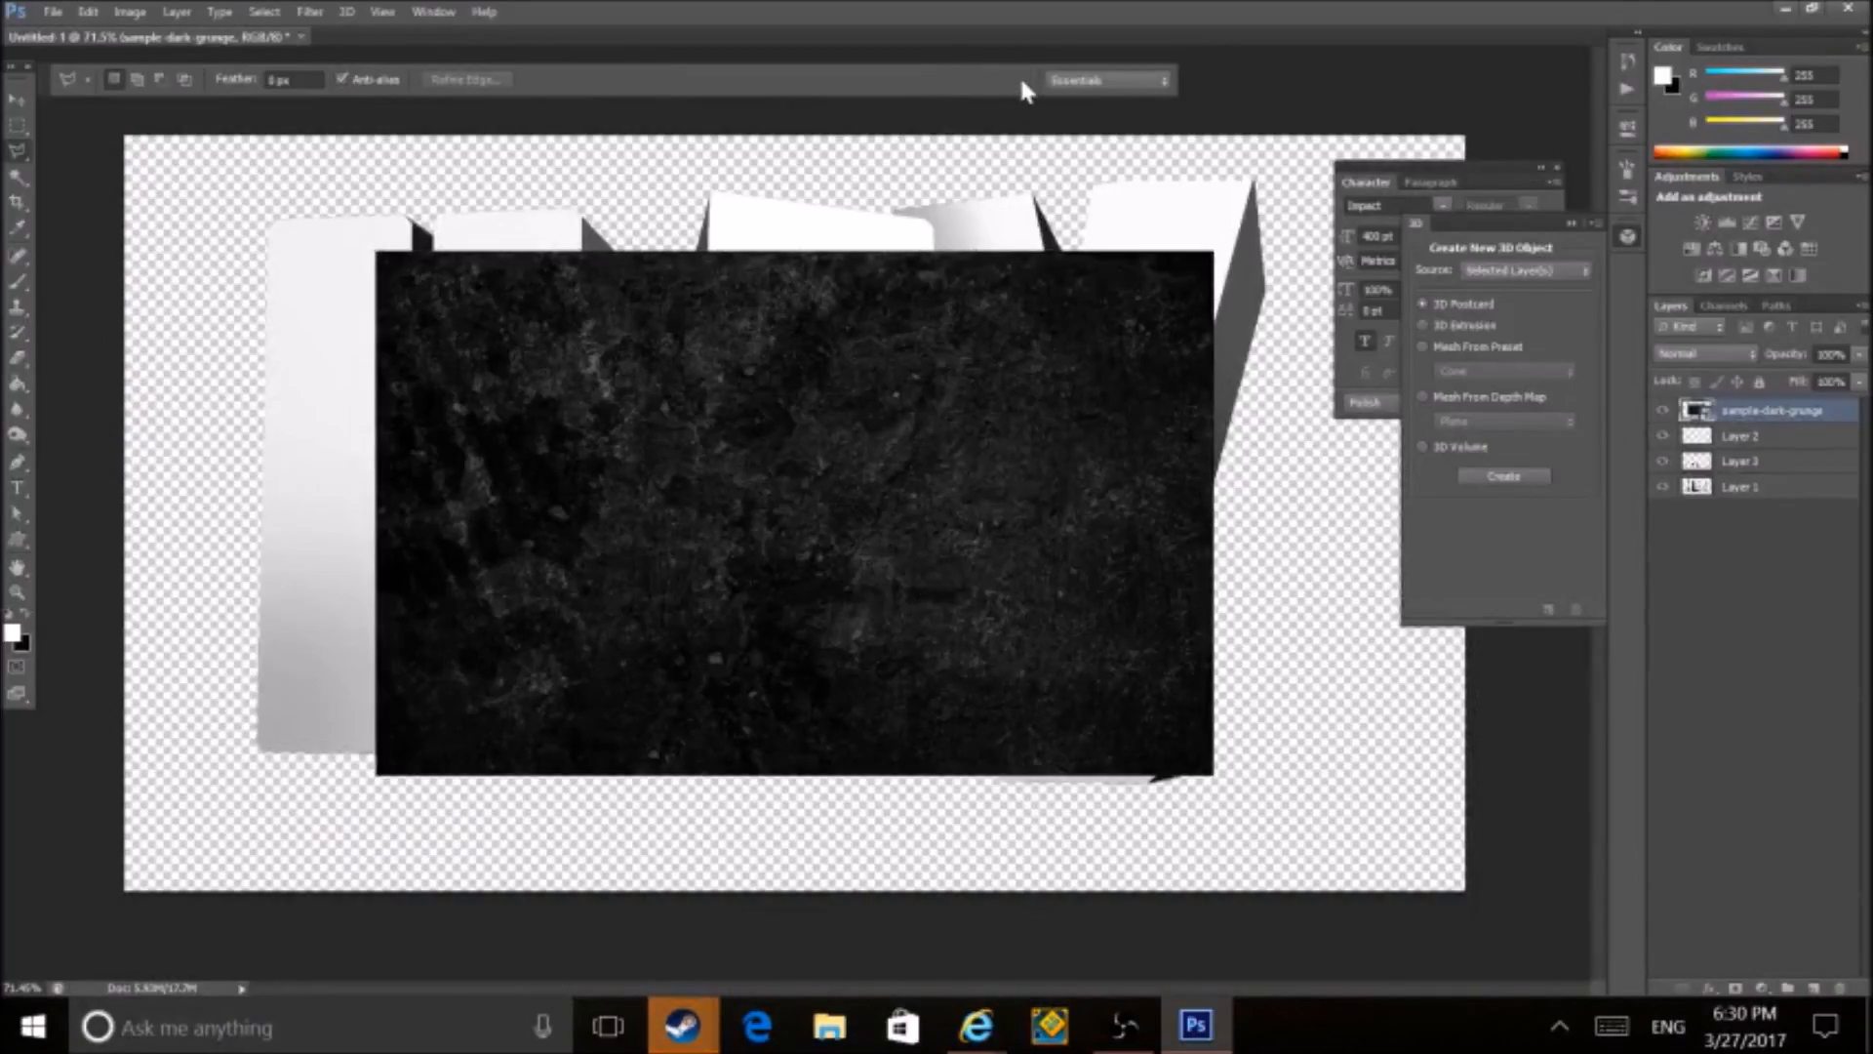
- Enlarge the grunge texture to about 144%, position it over the HEY letters, and set its blend mode to Overlay
{"action": "key", "text": "ctrl+t"}
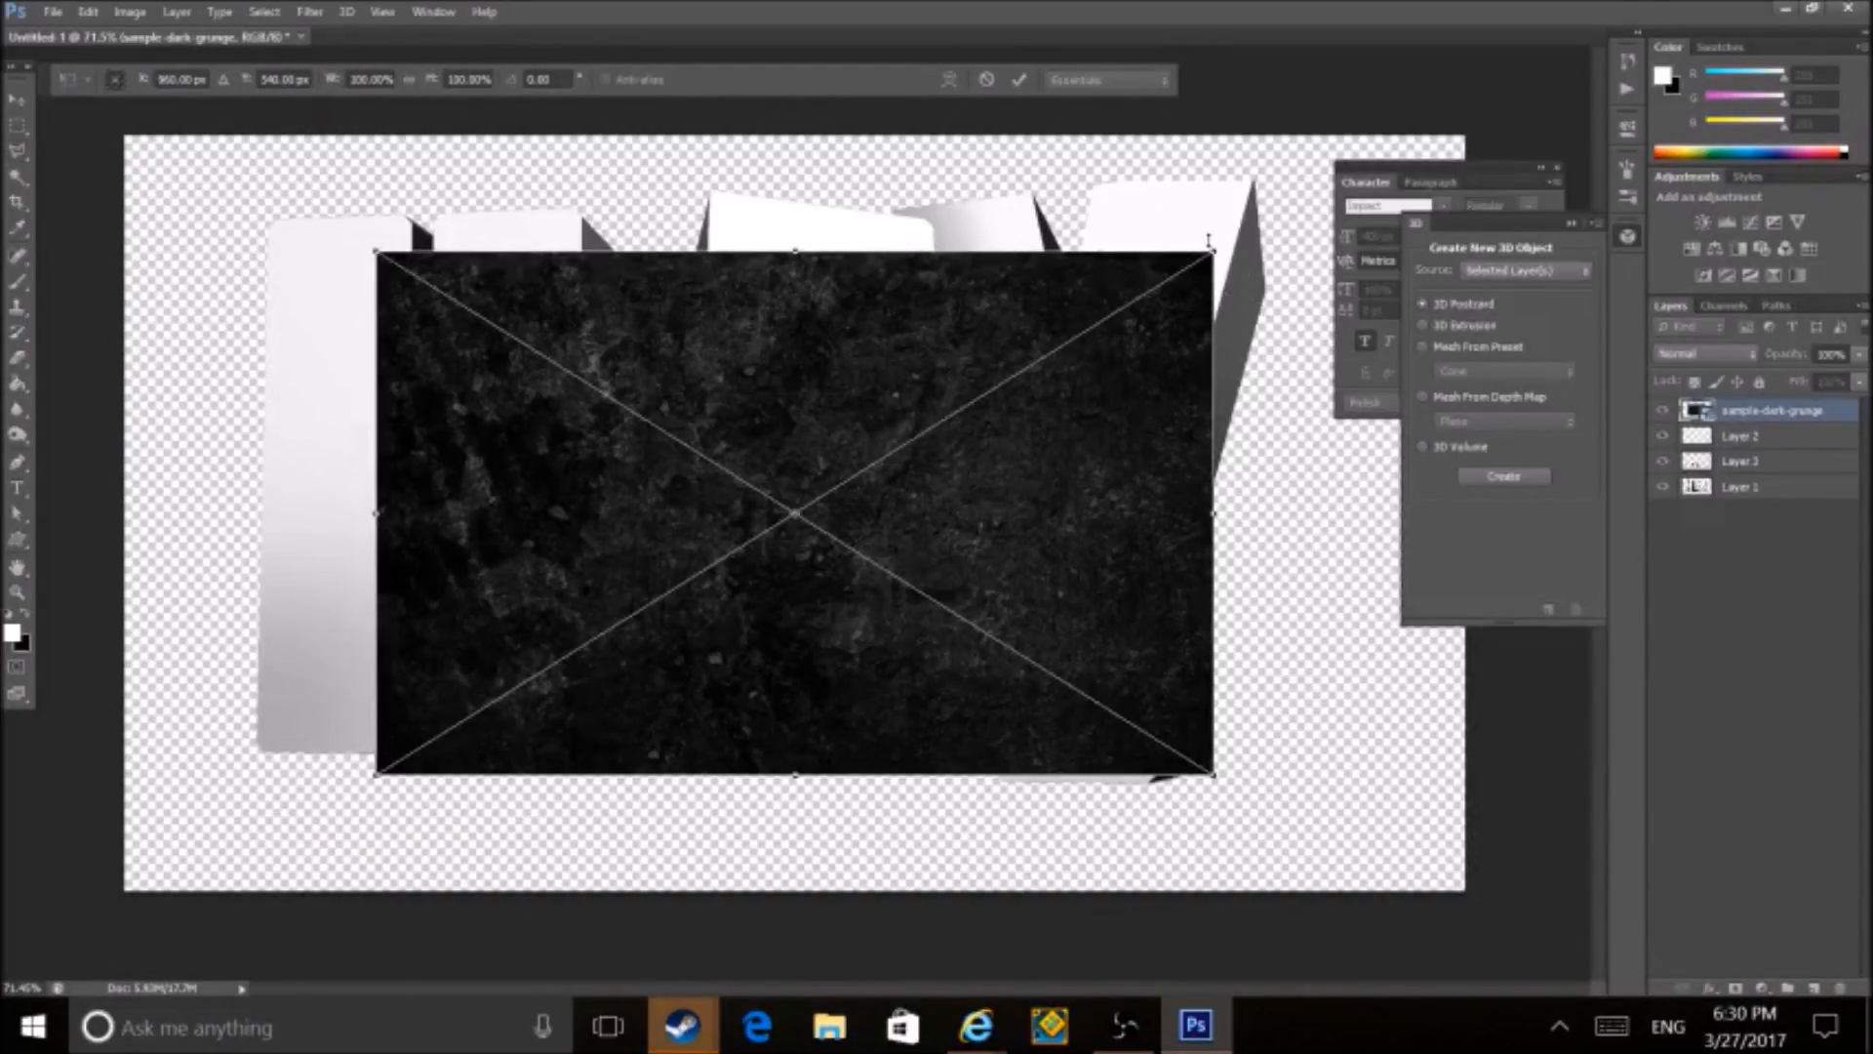
{"action": "left_click_drag", "start_coordinate": [1213, 251], "coordinate": [1590, 18]}
{"action": "mouse_move", "coordinate": [984, 357]}
{"action": "left_mouse_down"}
{"action": "mouse_move", "coordinate": [726, 447]}
{"action": "mouse_move", "coordinate": [761, 446]}
{"action": "left_mouse_up"}
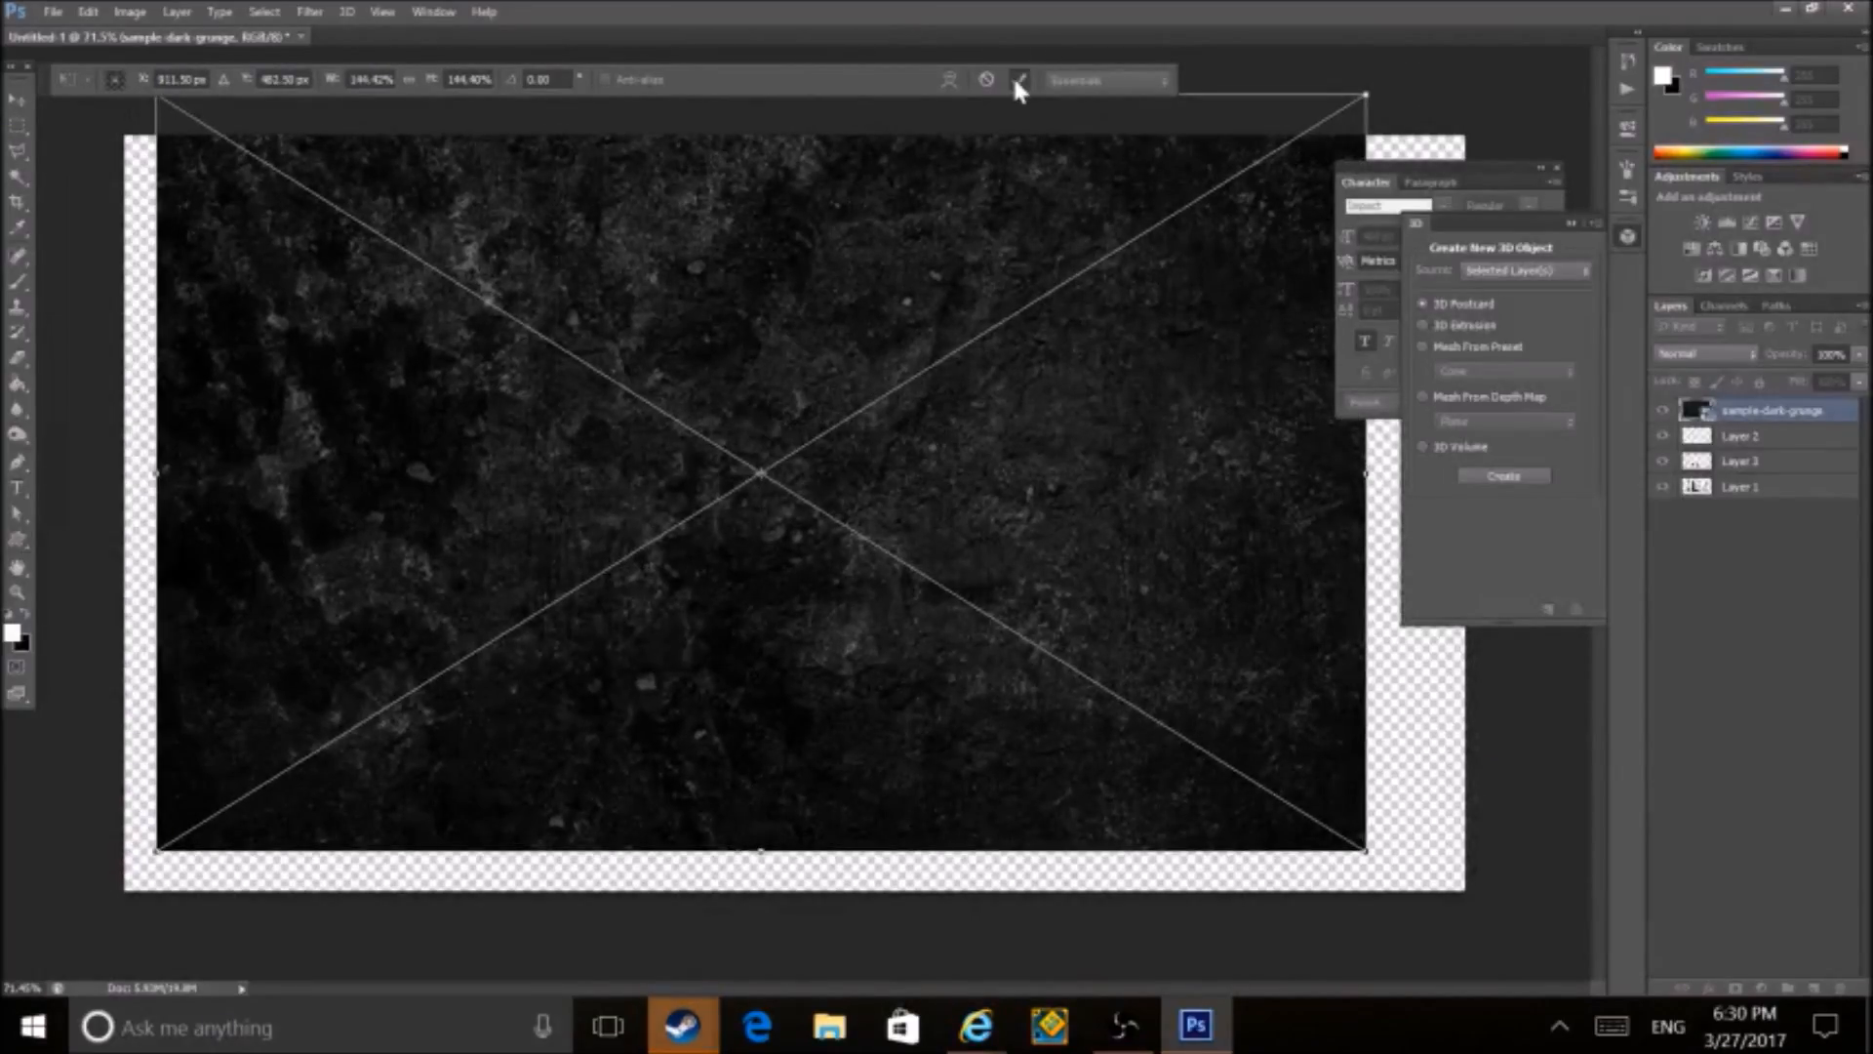
{"action": "left_click", "coordinate": [1017, 82]}
{"action": "left_click", "coordinate": [1717, 353]}
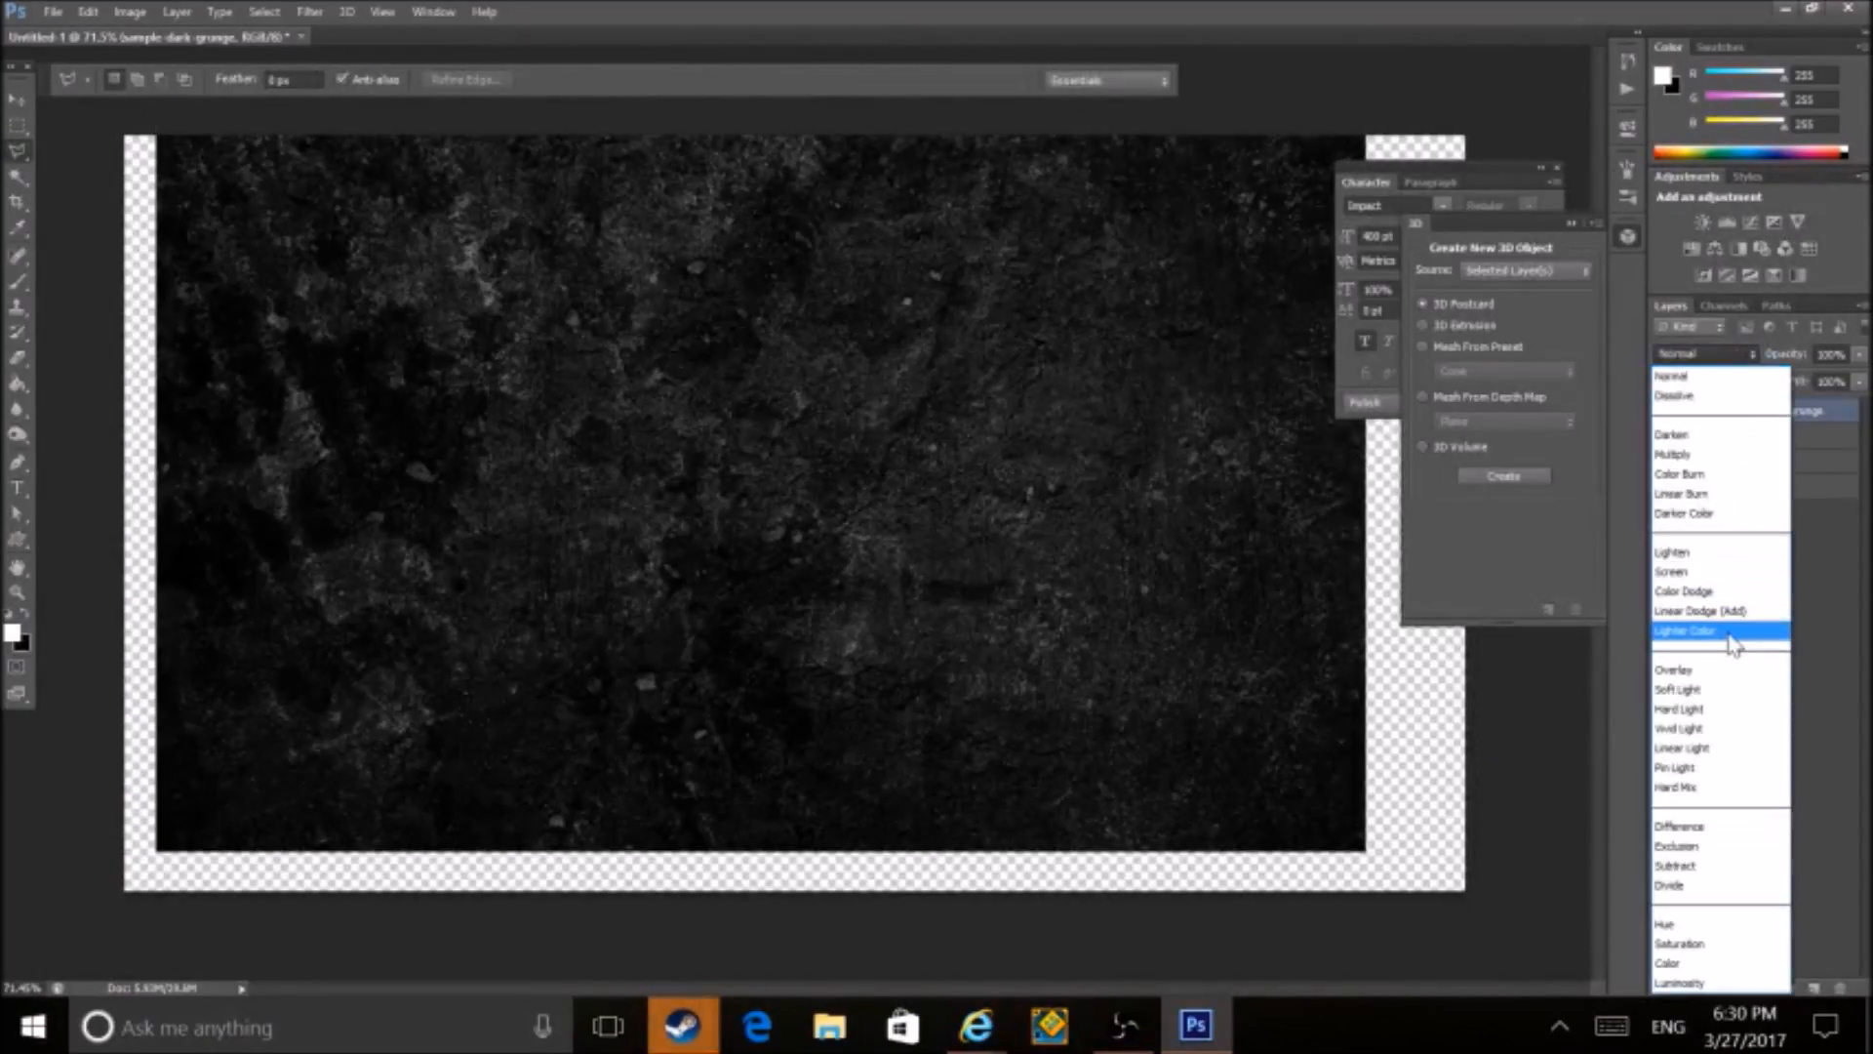
{"action": "left_click", "coordinate": [1727, 669]}
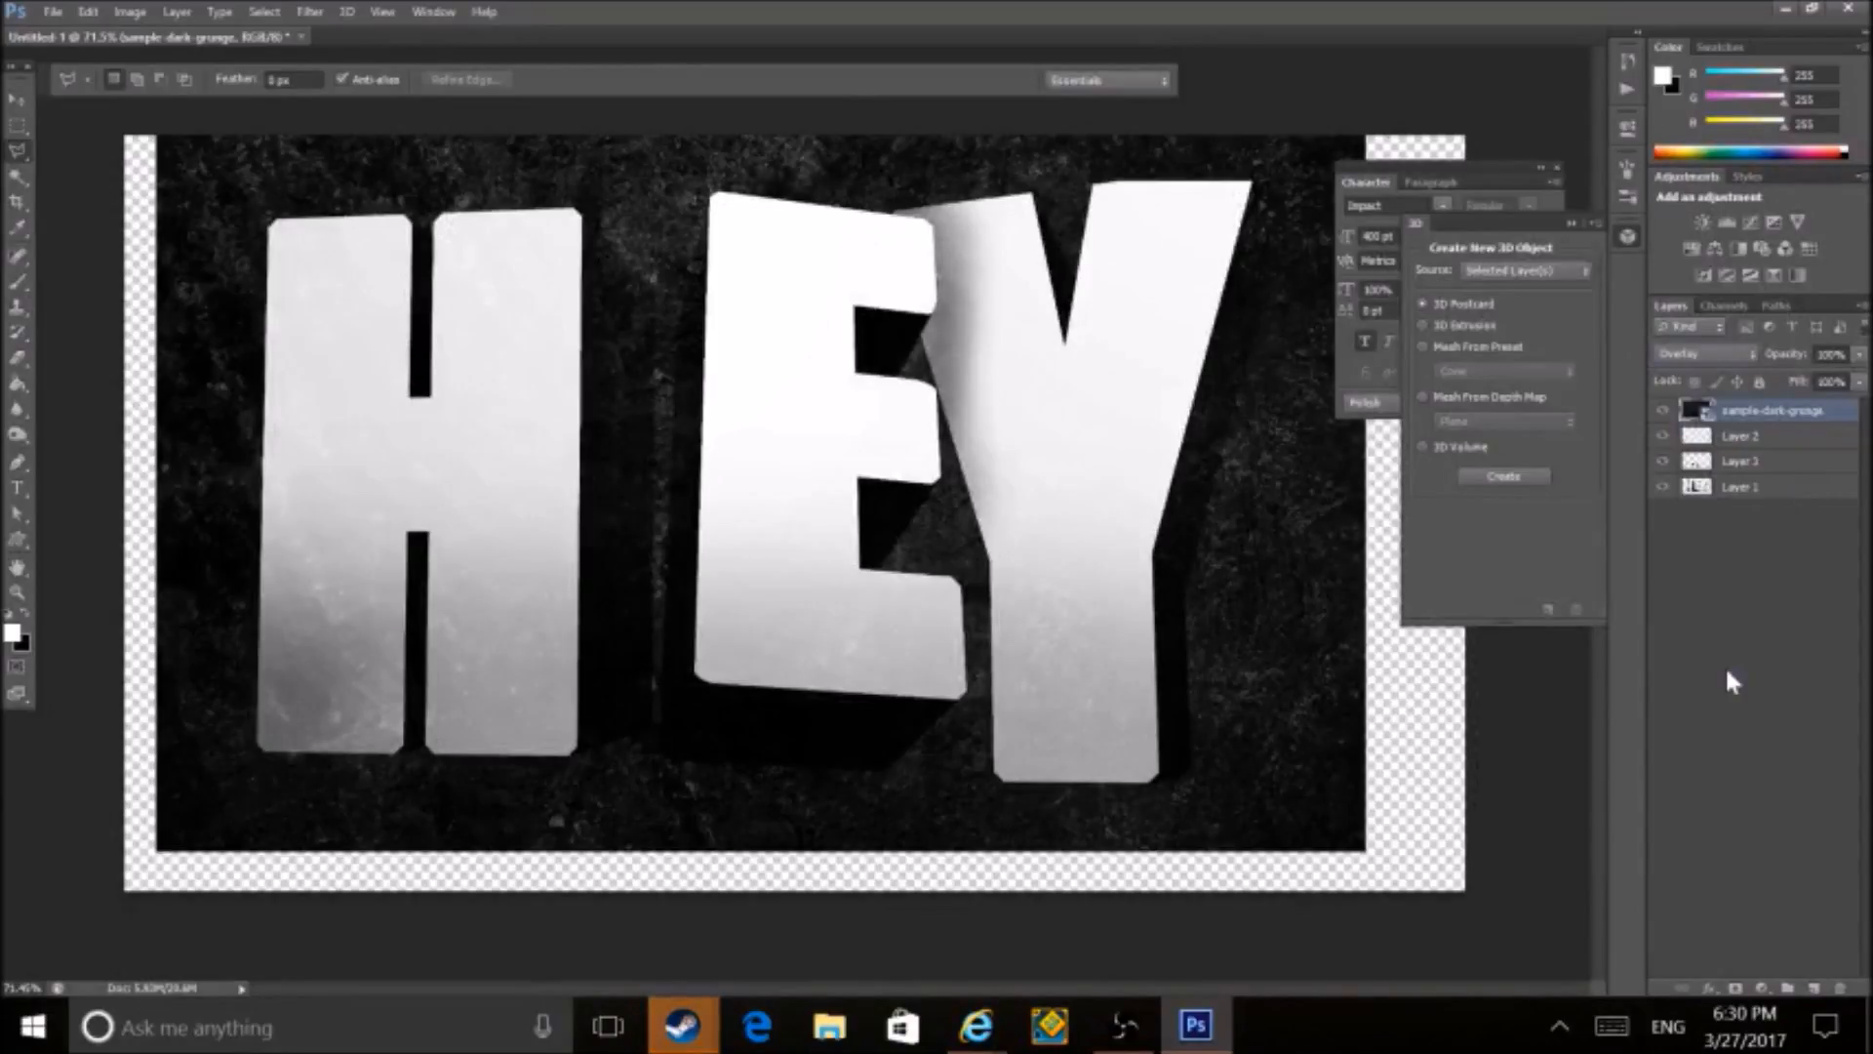
{"action": "left_click", "coordinate": [1177, 613]}
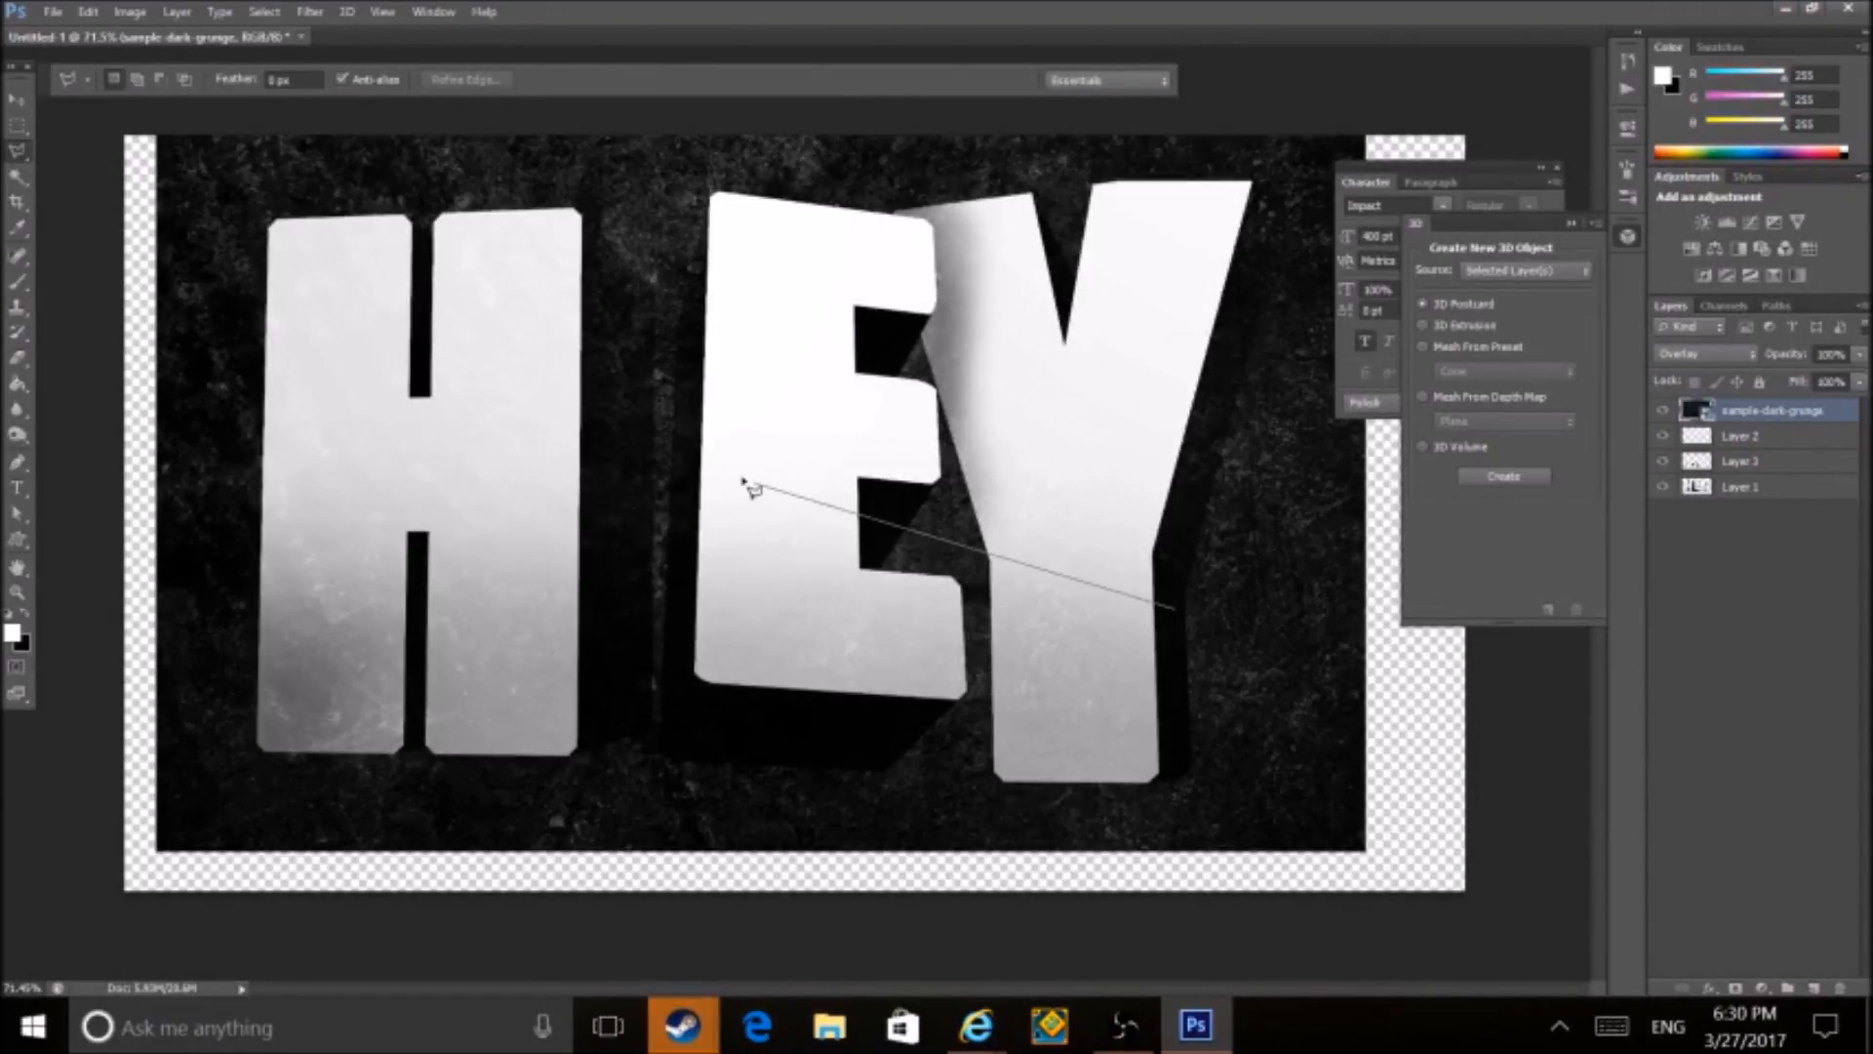
{"action": "left_click", "coordinate": [1122, 533]}
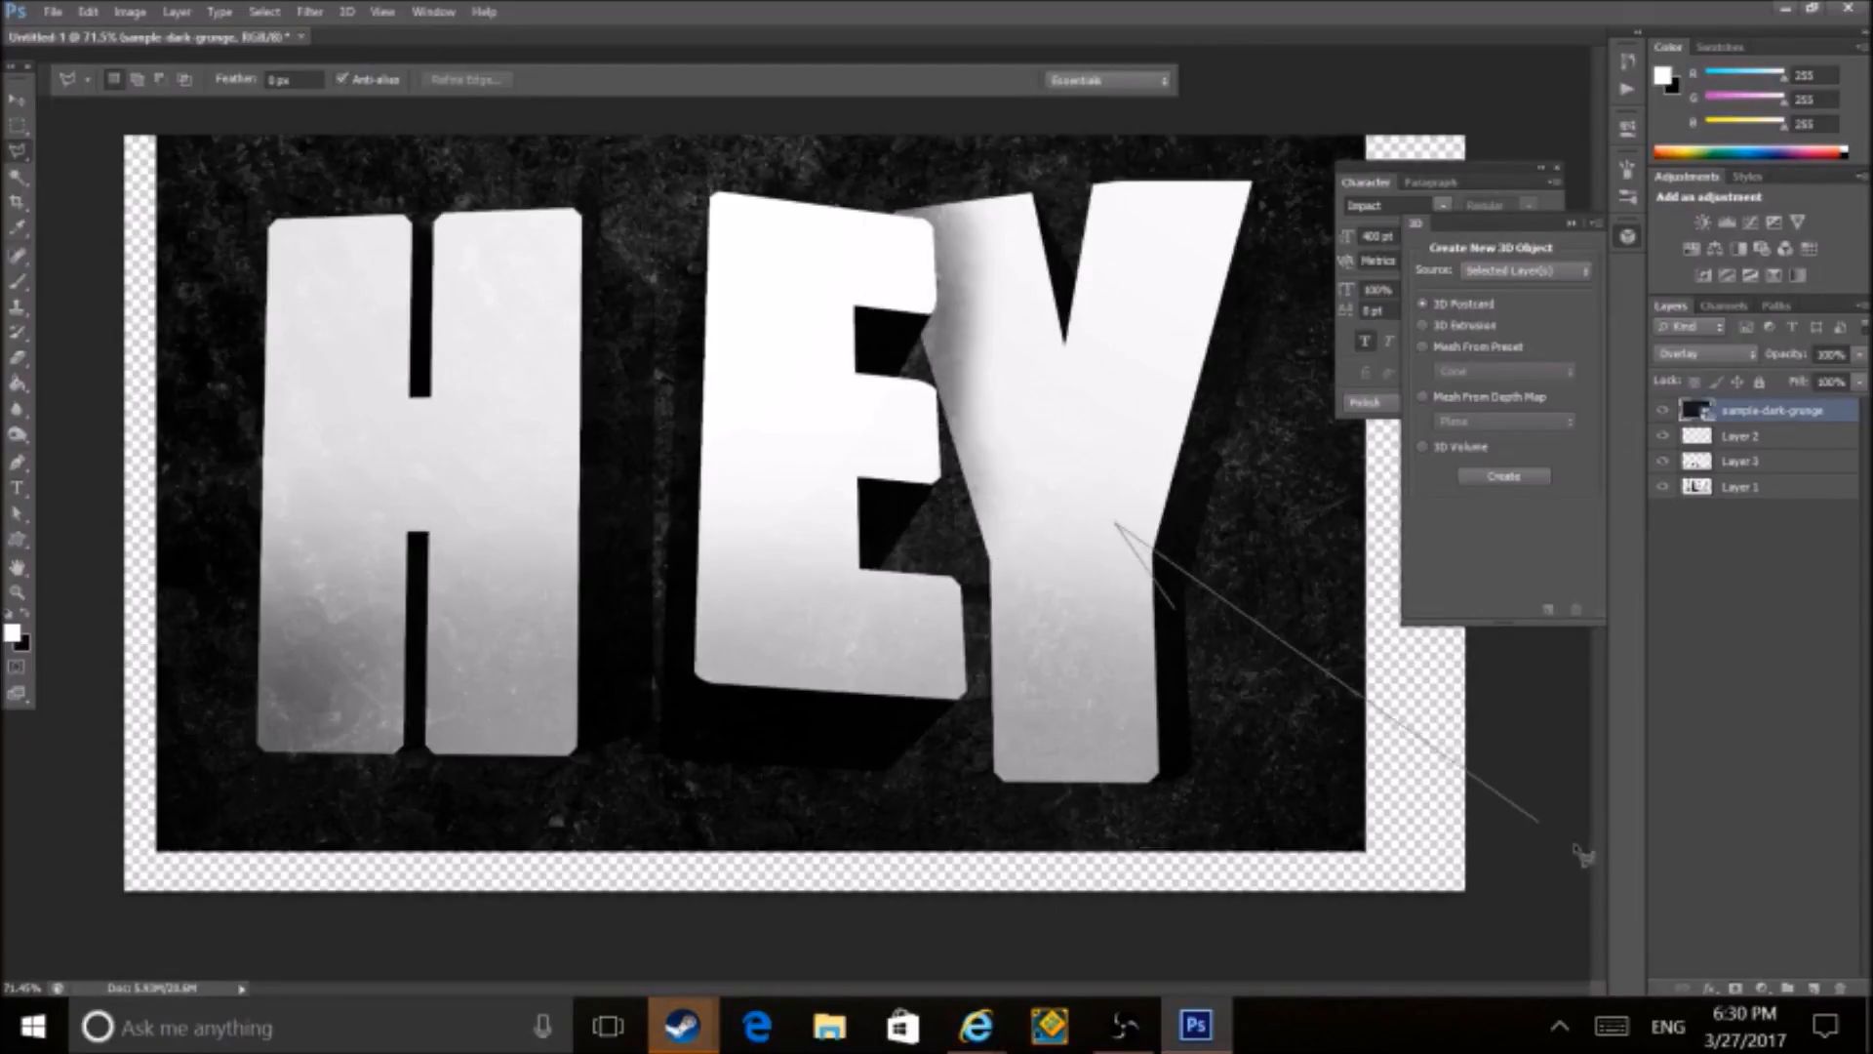
{"action": "double_click", "coordinate": [1500, 815]}
{"action": "key", "text": "ctrl+d"}
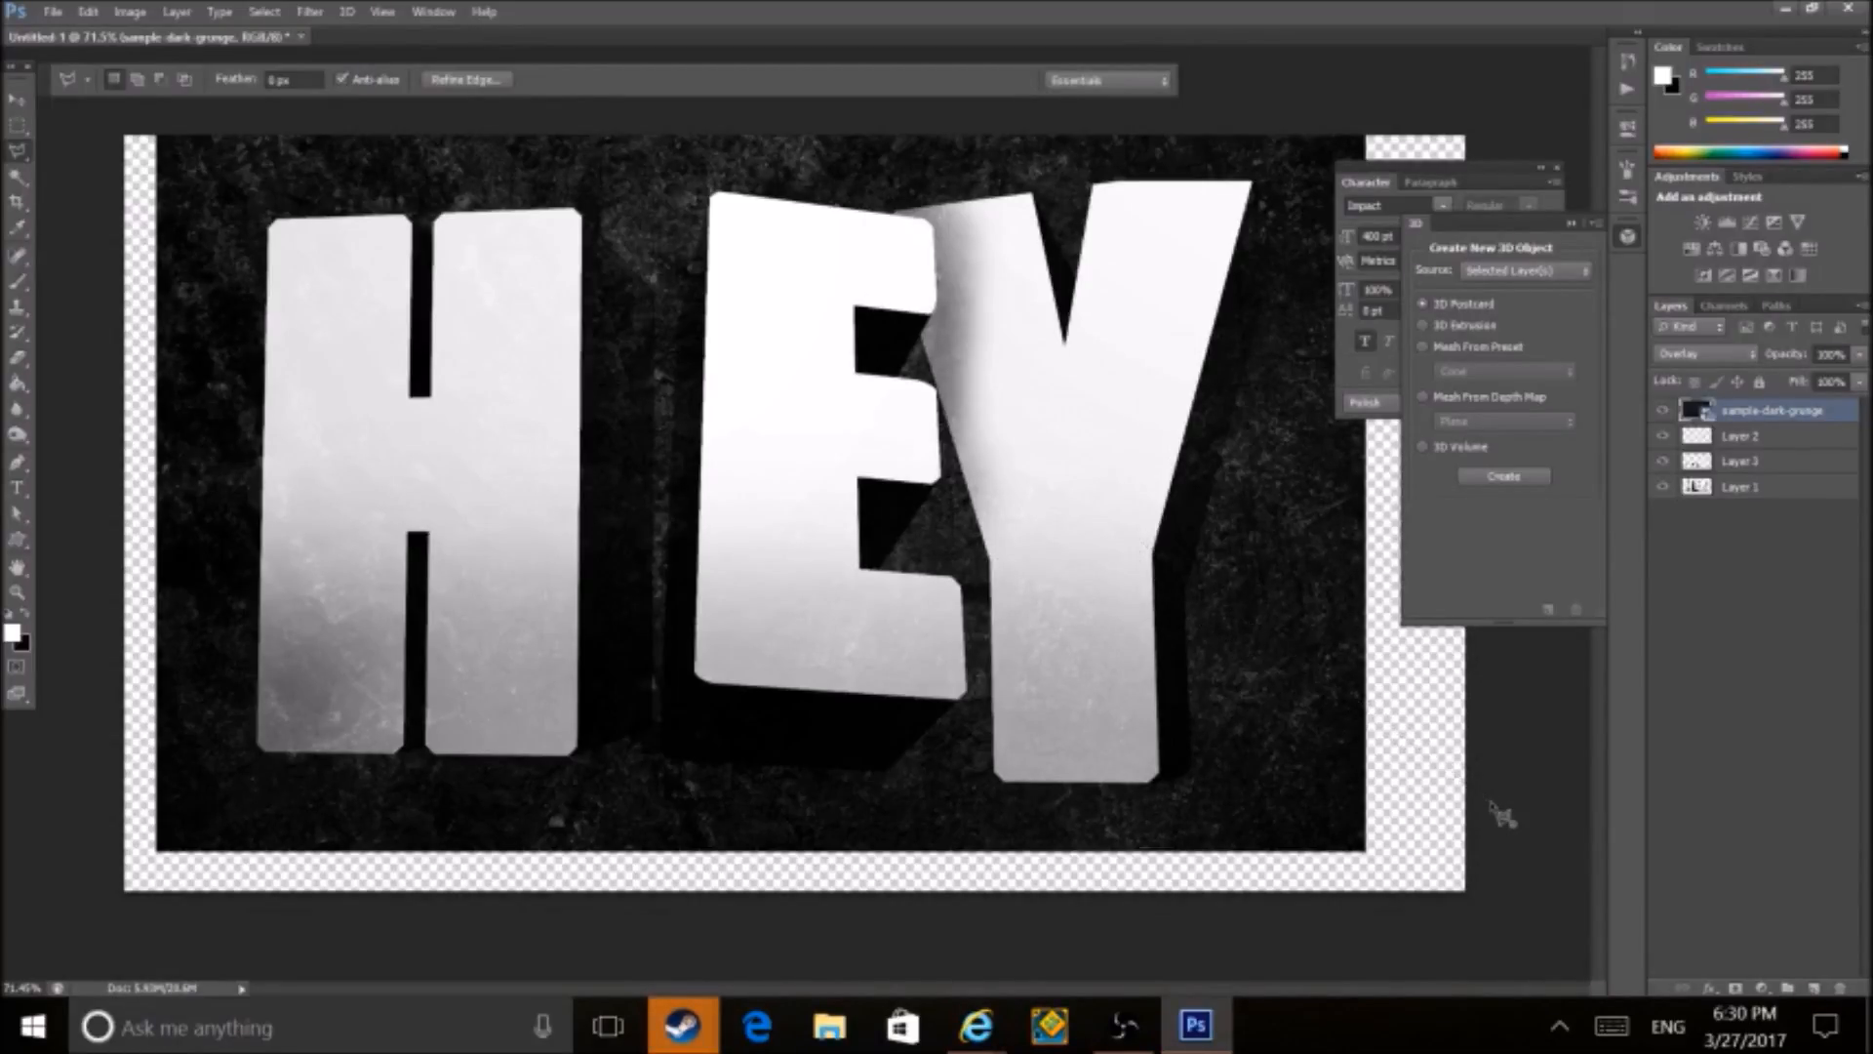
{"action": "left_click", "coordinate": [1492, 802]}
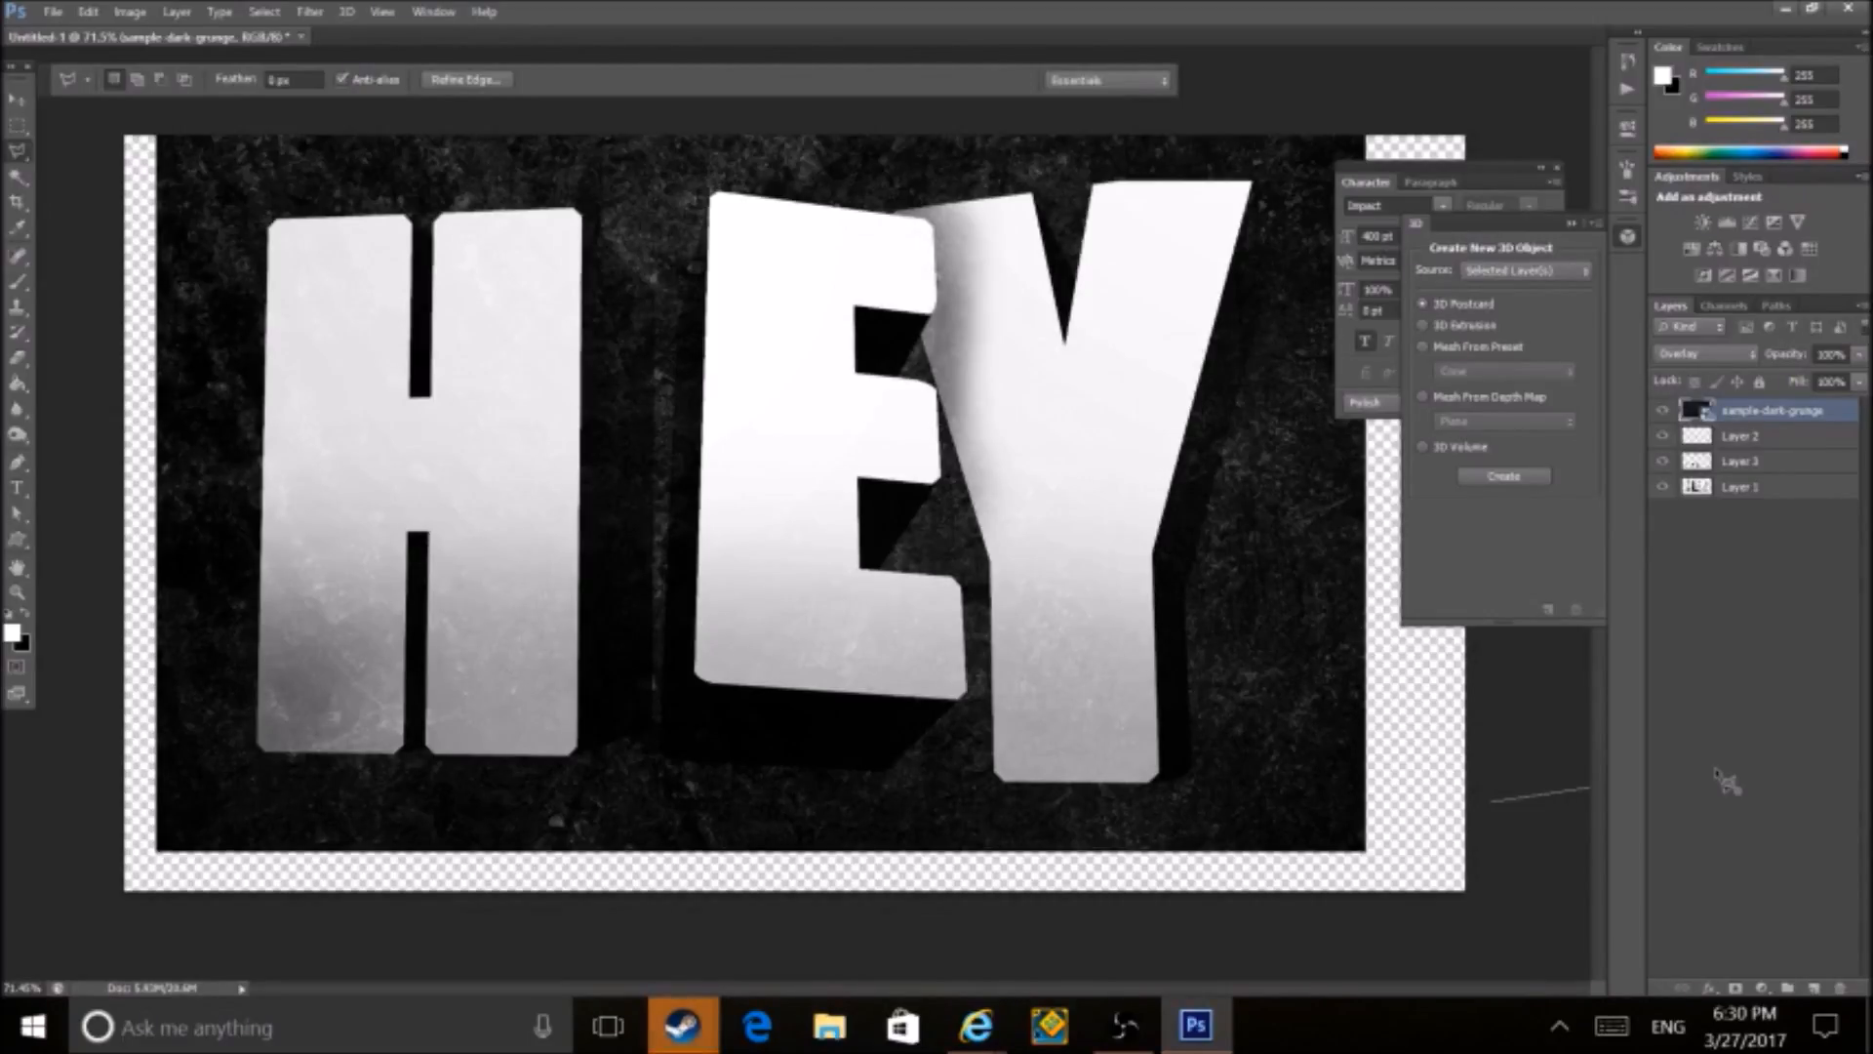
{"action": "double_click", "coordinate": [1565, 680]}
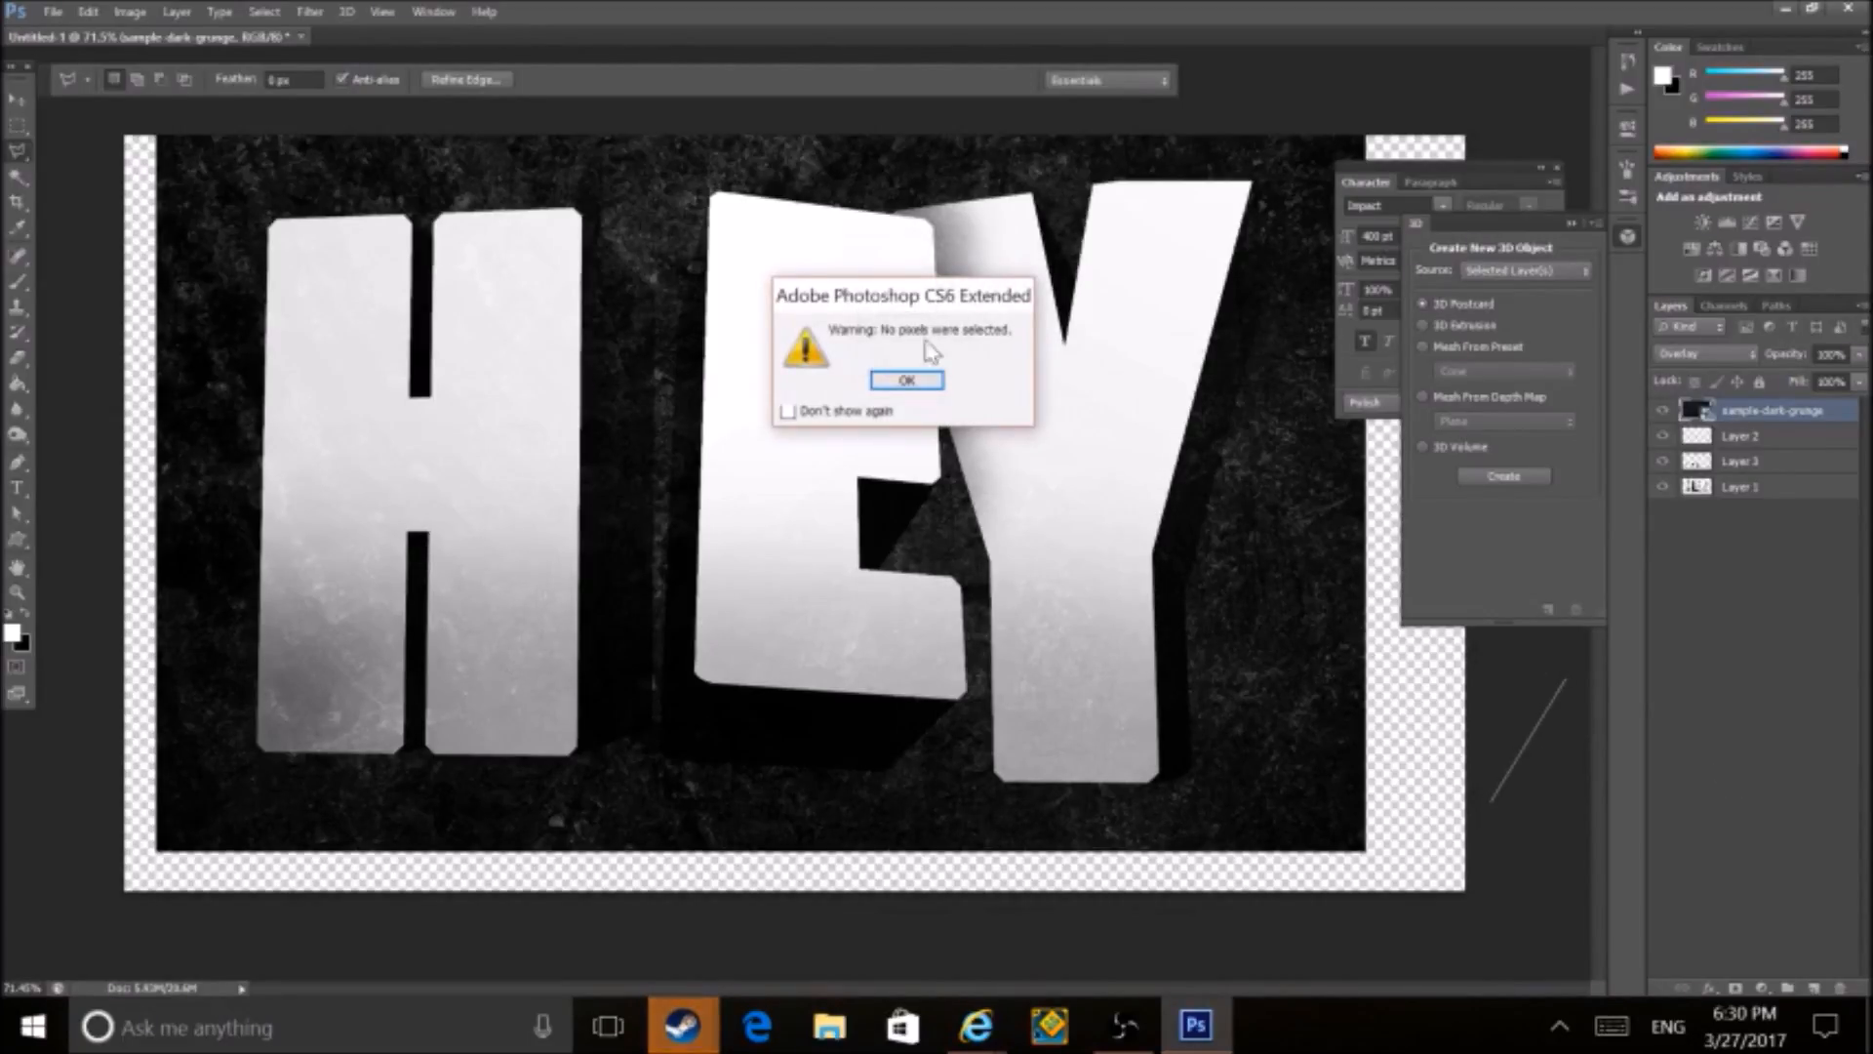
{"action": "left_click", "coordinate": [925, 384]}
- Duplicate the sample-dark-grunge layer and set the copy's blend mode to Multiply
{"action": "key", "text": "ctrl+j"}
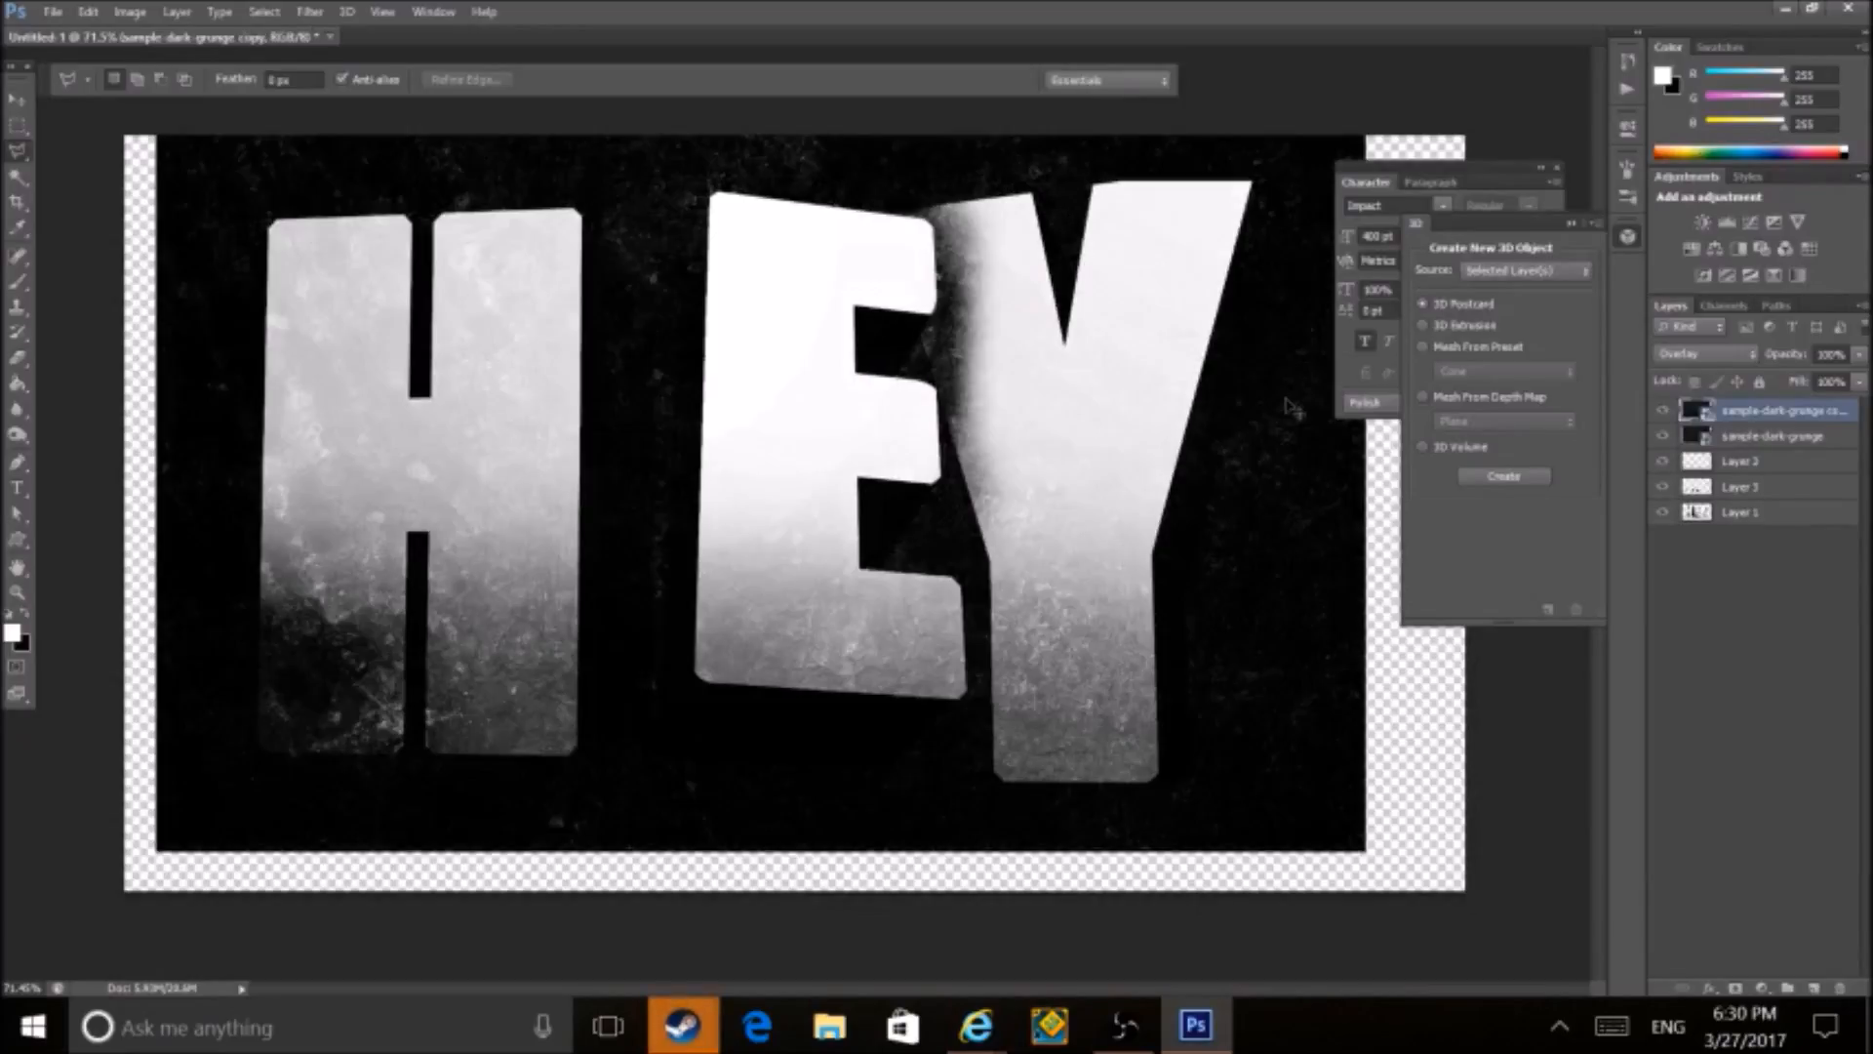
{"action": "left_click", "coordinate": [1688, 355]}
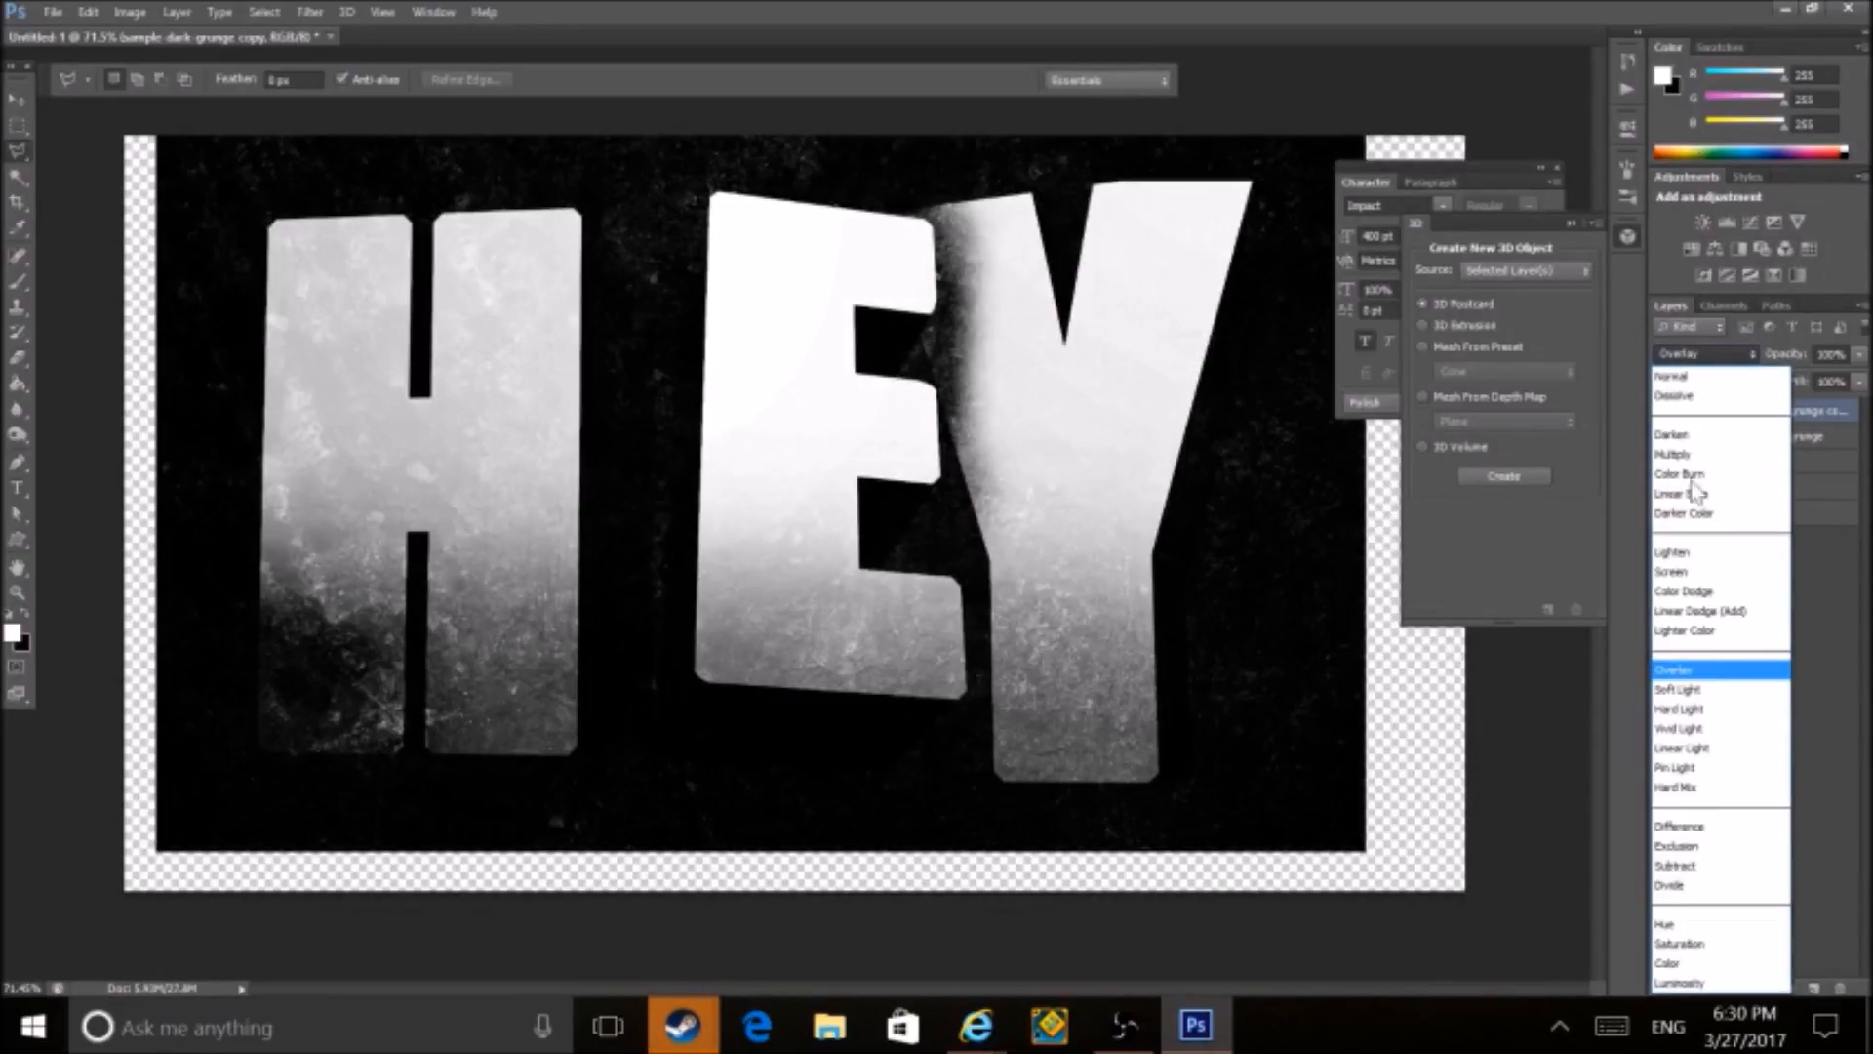
{"action": "left_click", "coordinate": [1670, 460]}
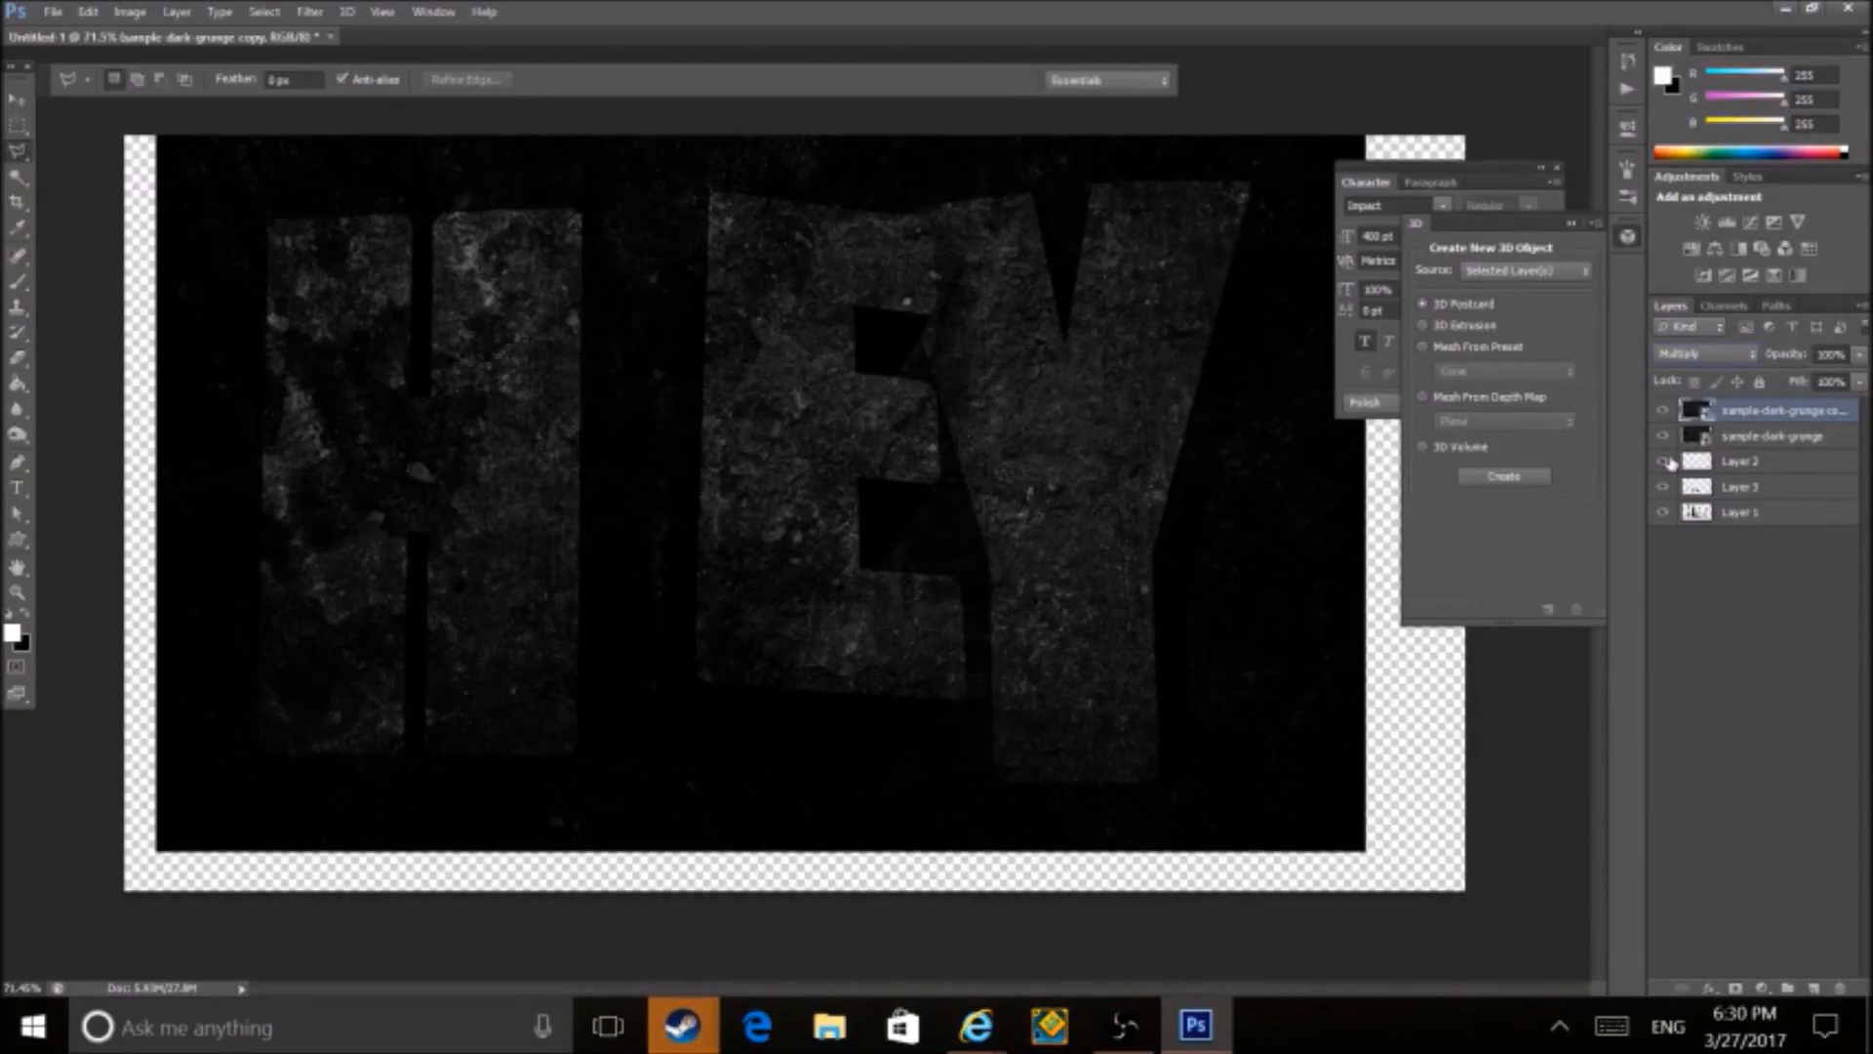
- Select the empty area around the HEY letters on Layer 1 with the Magic Wand
{"action": "left_click", "coordinate": [1736, 513]}
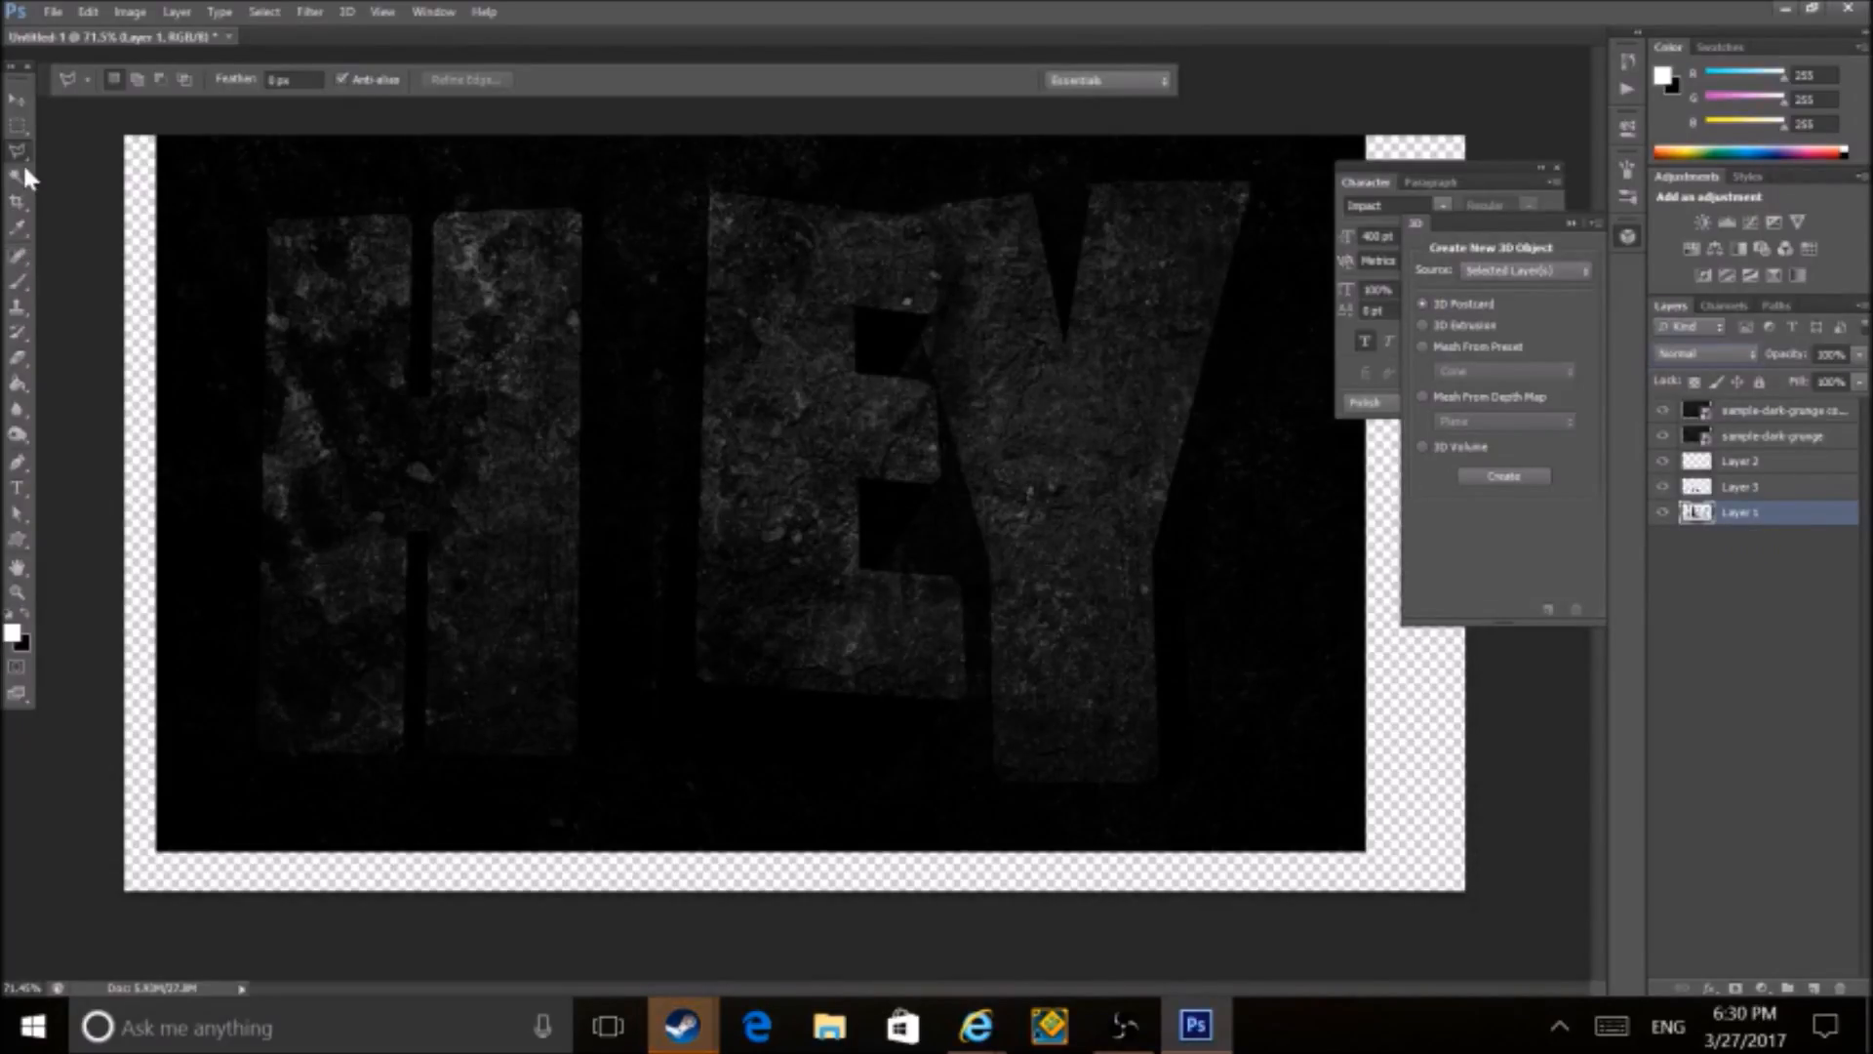
{"action": "left_click_drag", "start_coordinate": [19, 183], "coordinate": [87, 208]}
{"action": "left_click", "coordinate": [156, 230]}
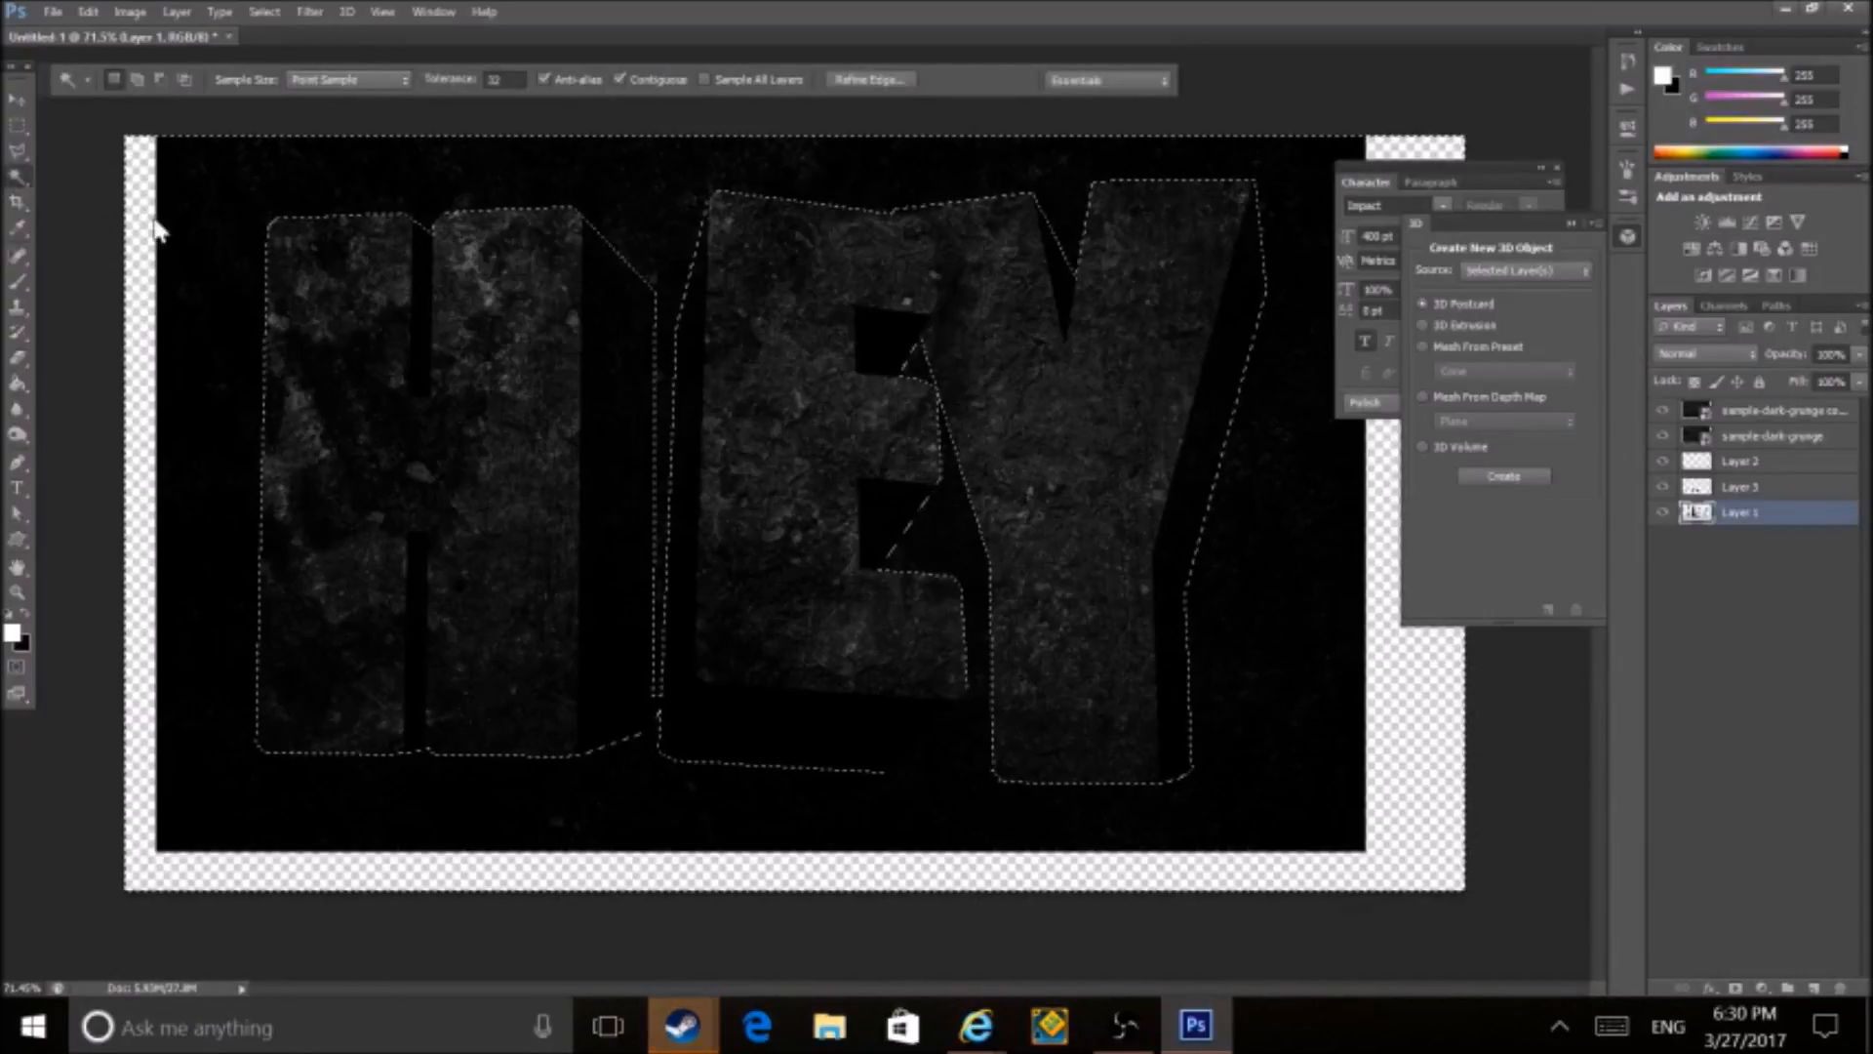
- Rasterize the grunge texture copy and delete its part outside the letters
{"action": "left_click", "coordinate": [1743, 412]}
{"action": "key", "text": "Delete"}
{"action": "left_click", "coordinate": [912, 376]}
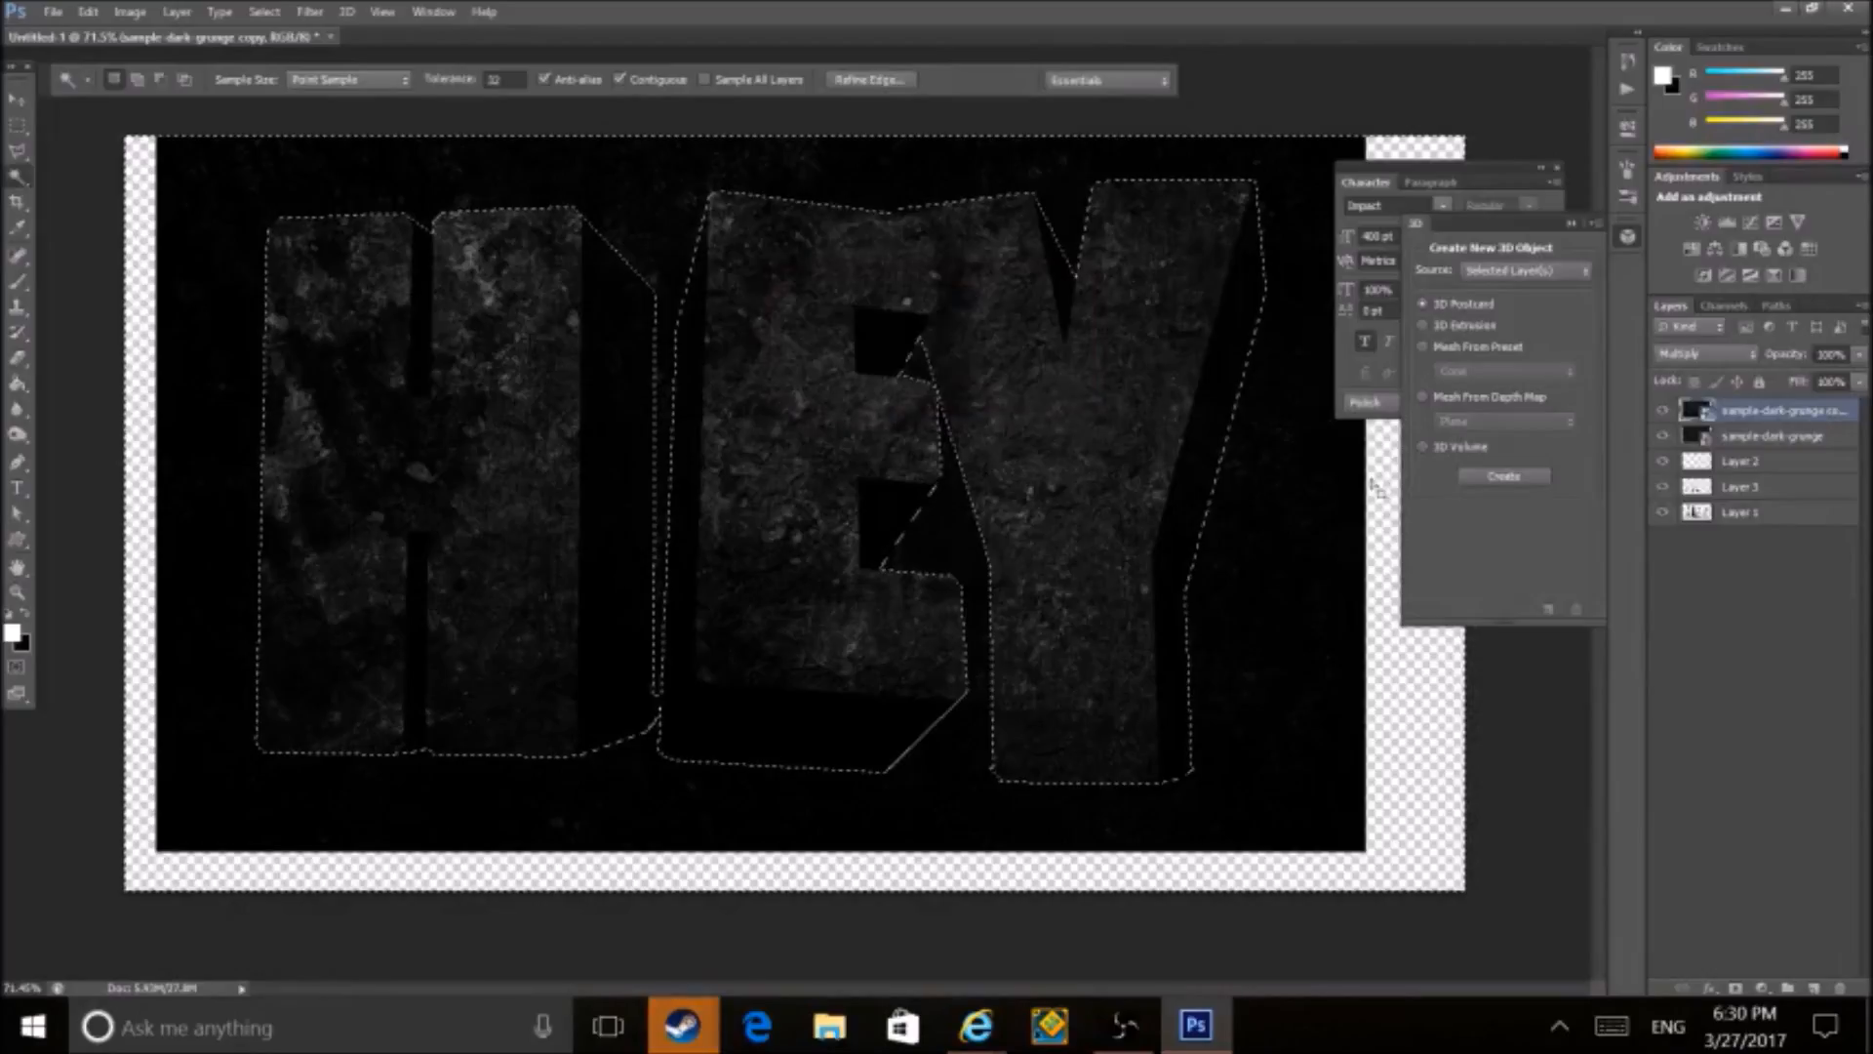
{"action": "right_click", "coordinate": [1822, 417]}
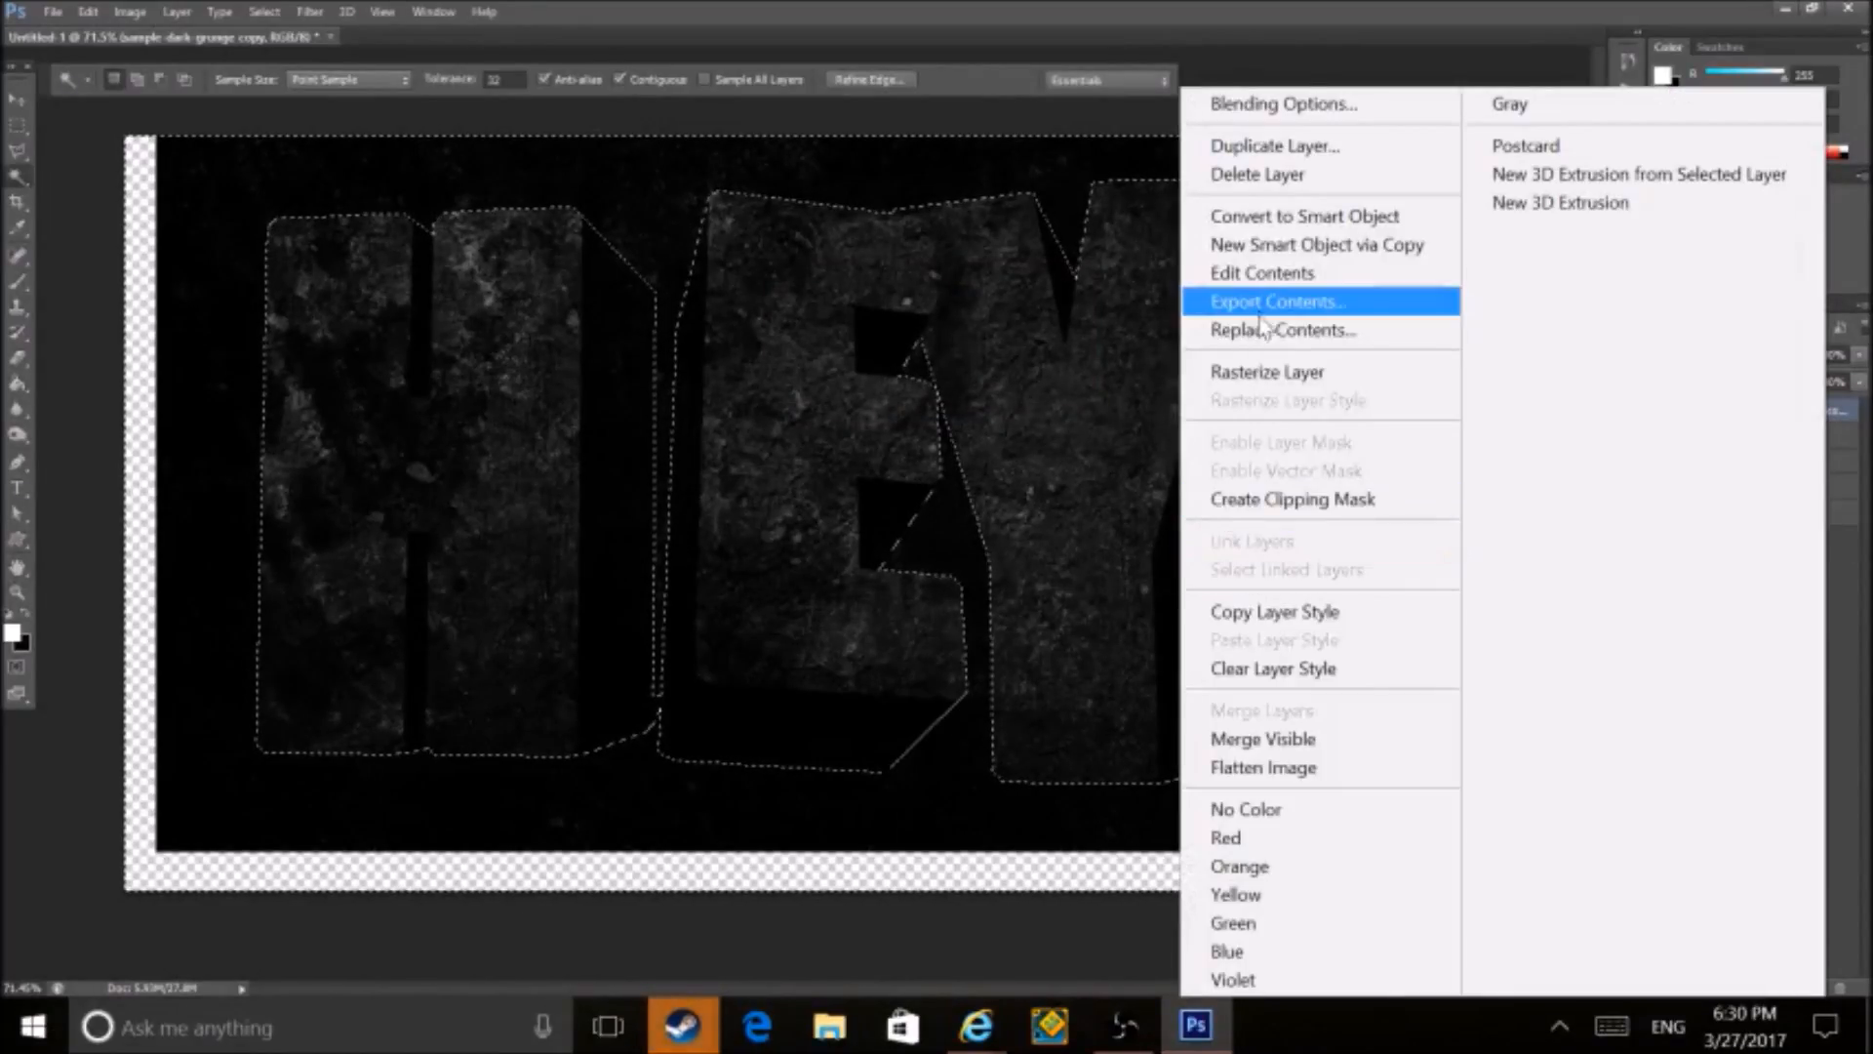
{"action": "left_click", "coordinate": [1268, 372]}
{"action": "key", "text": "Delete"}
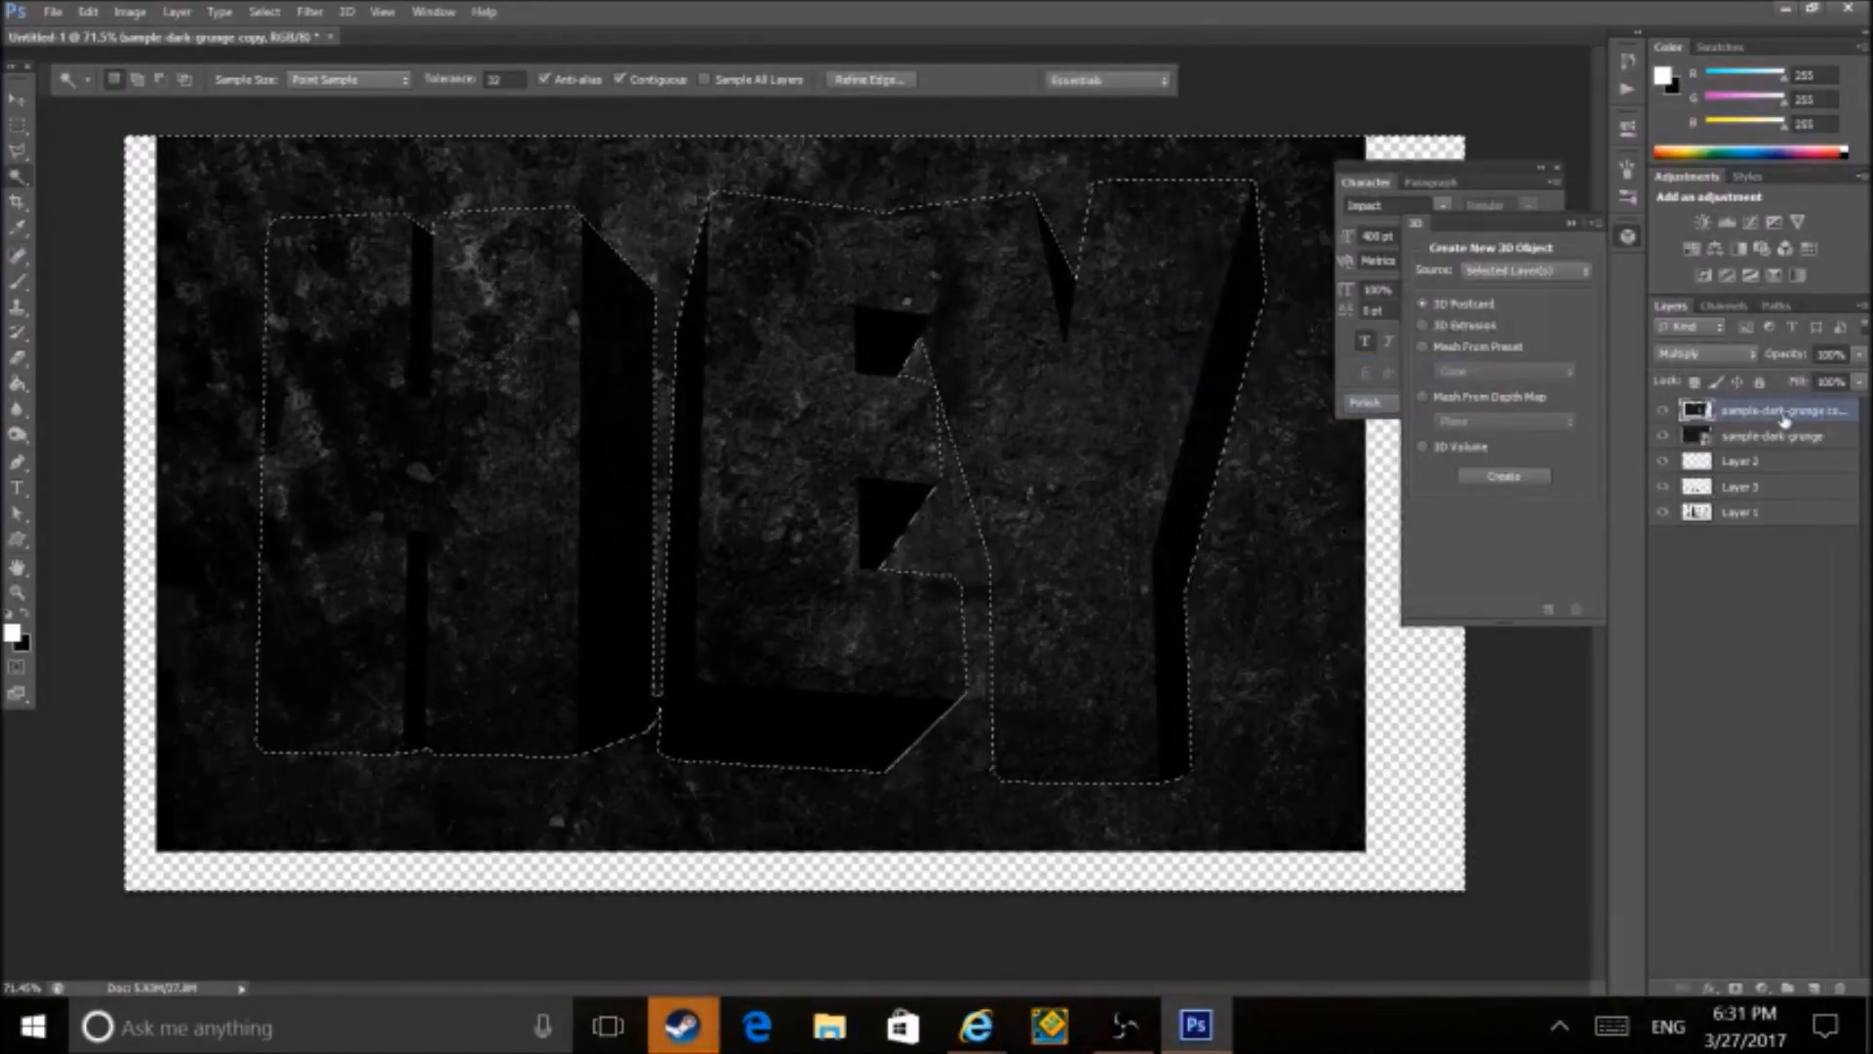
- Rasterize the original sample-dark-grunge layer
{"action": "left_click", "coordinate": [1773, 437]}
{"action": "right_click", "coordinate": [1776, 439]}
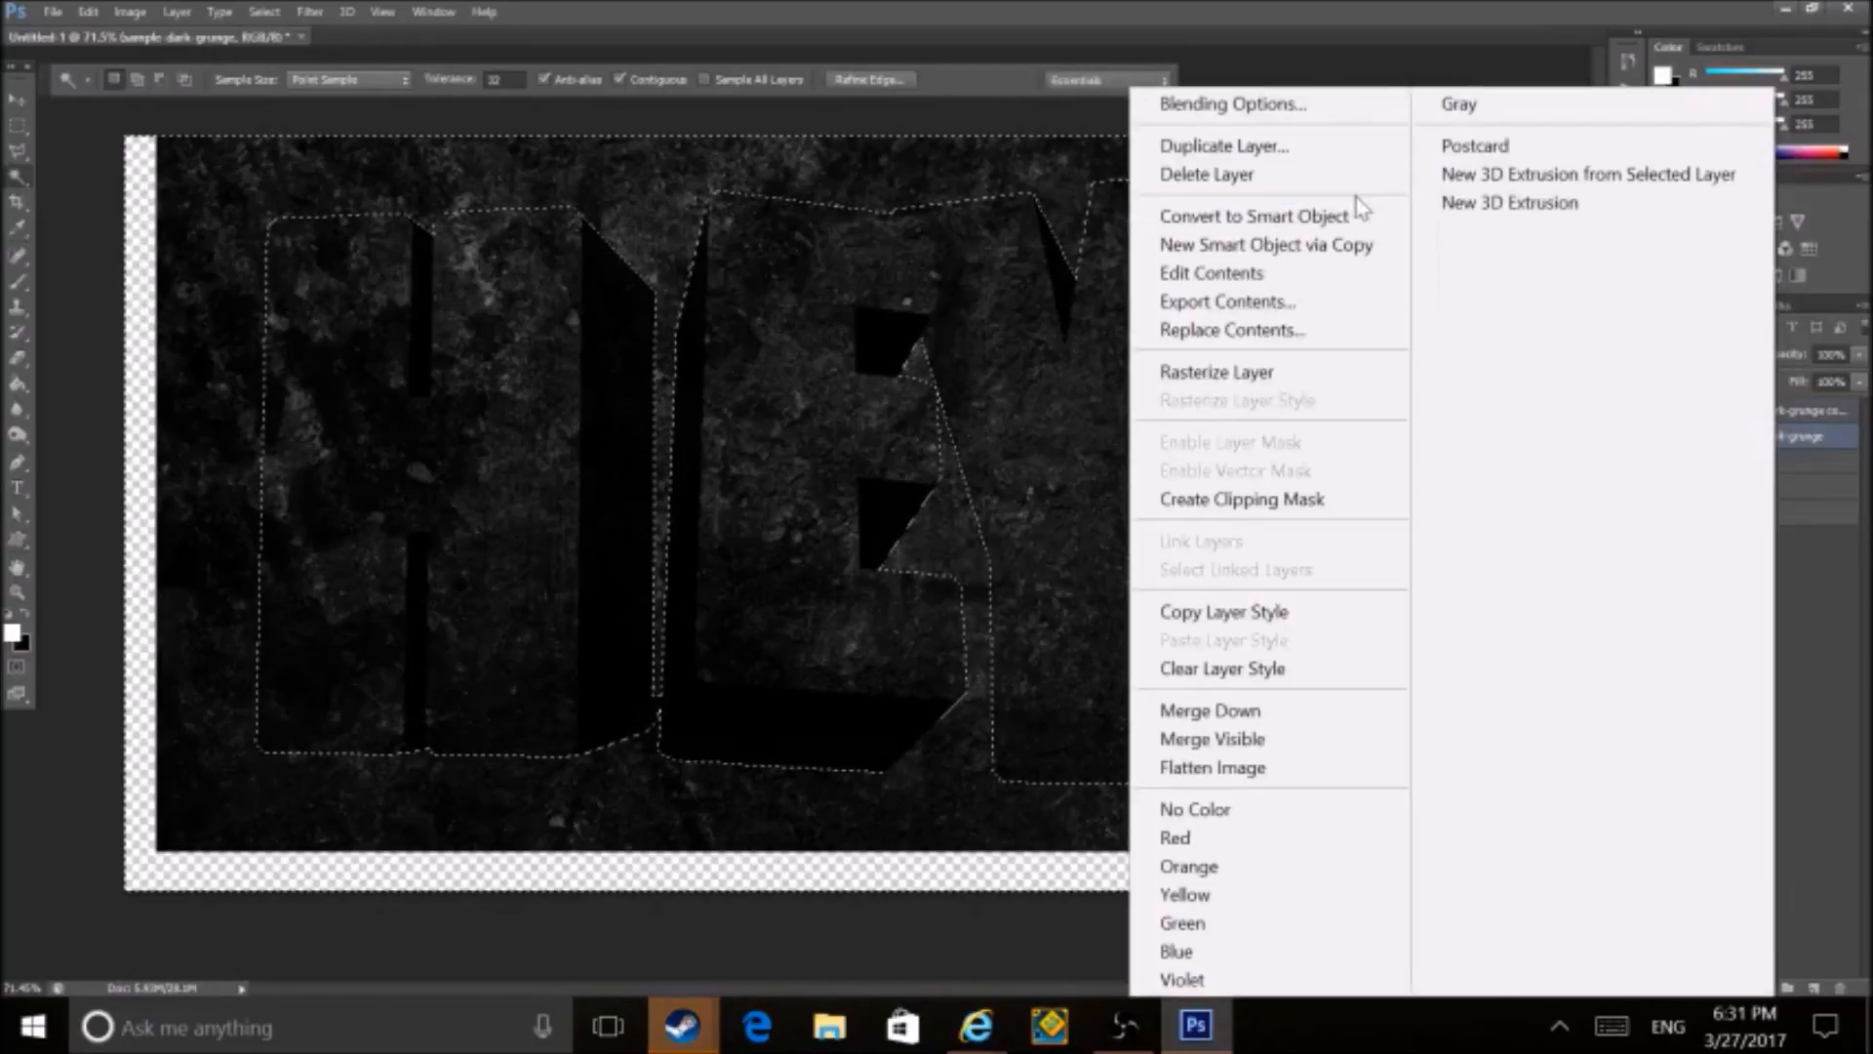
{"action": "left_click", "coordinate": [1264, 372]}
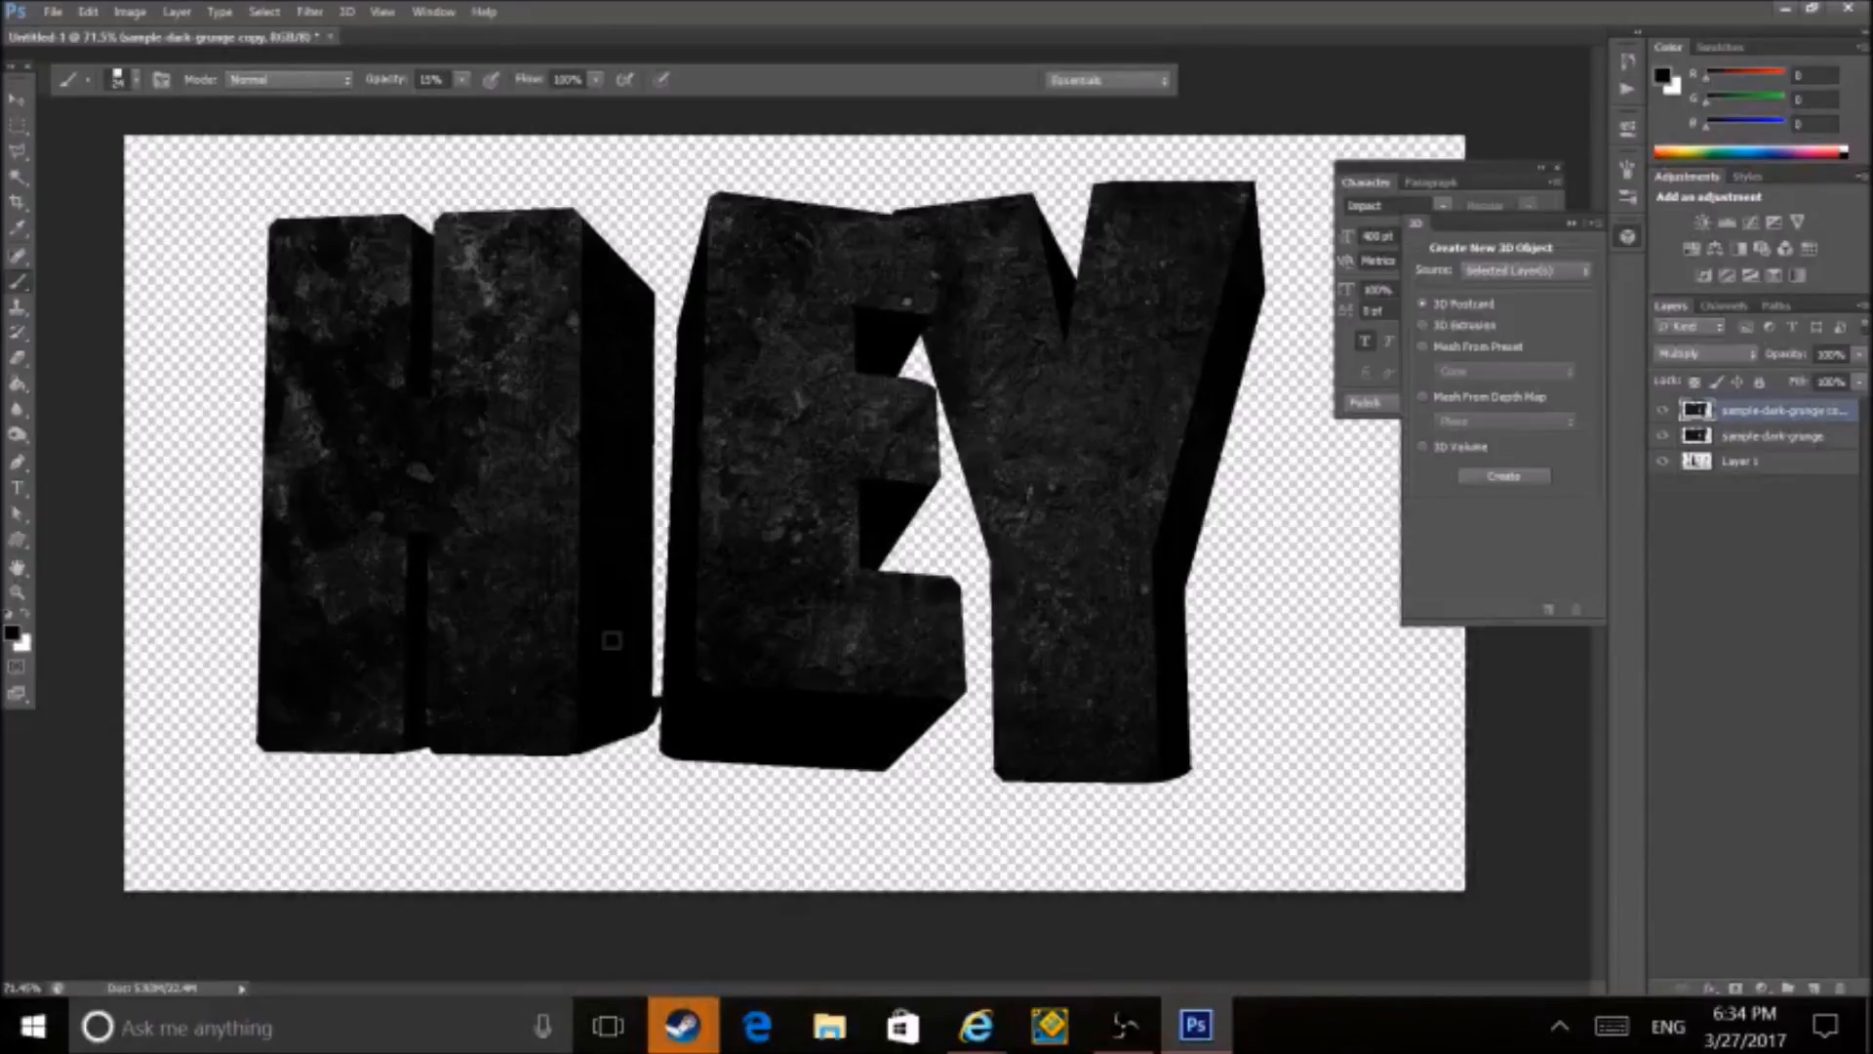
- Hide the original grunge layer and Layer 1 to examine the texture copy alone, and show them again
{"action": "left_click", "coordinate": [17, 592]}
{"action": "left_click", "coordinate": [1662, 436]}
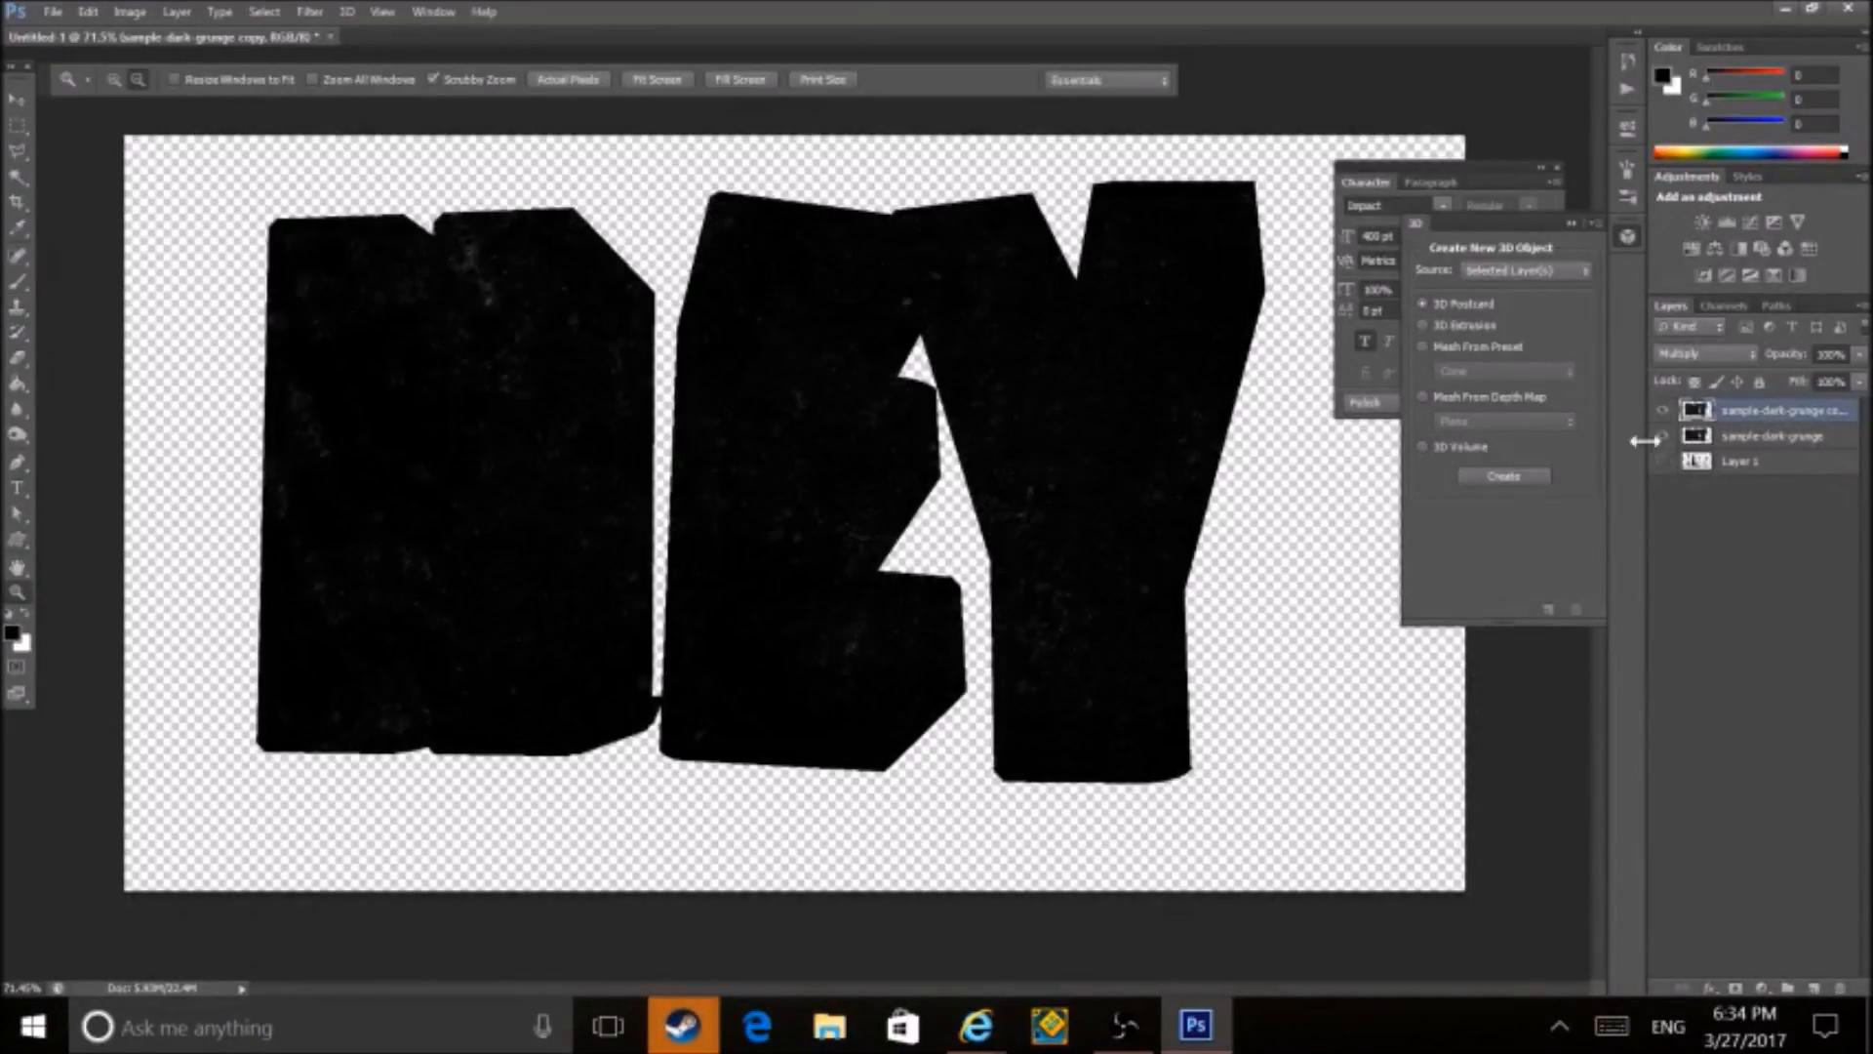
{"action": "left_click", "coordinate": [1664, 462]}
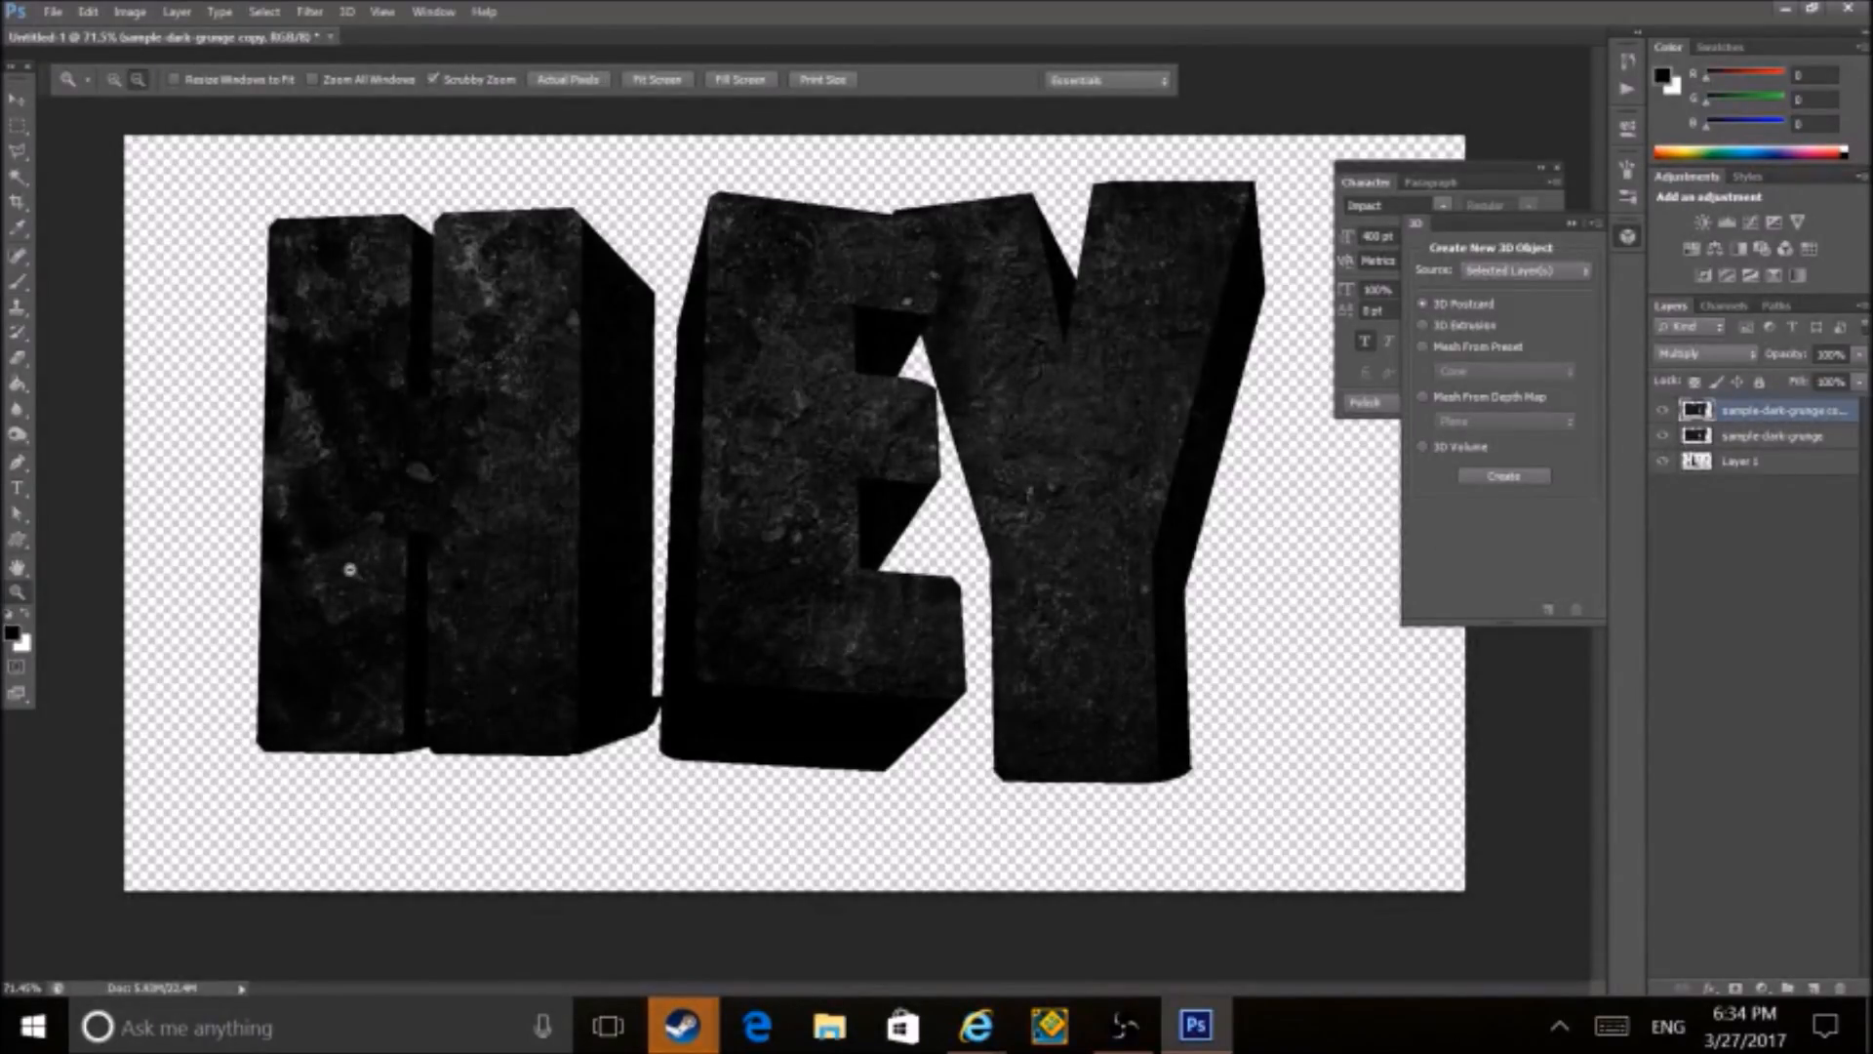
- Erase the dark bridge joining the lower ends of the H and E on both grunge layers and Layer 1
{"action": "left_click_drag", "start_coordinate": [715, 694], "coordinate": [838, 669]}
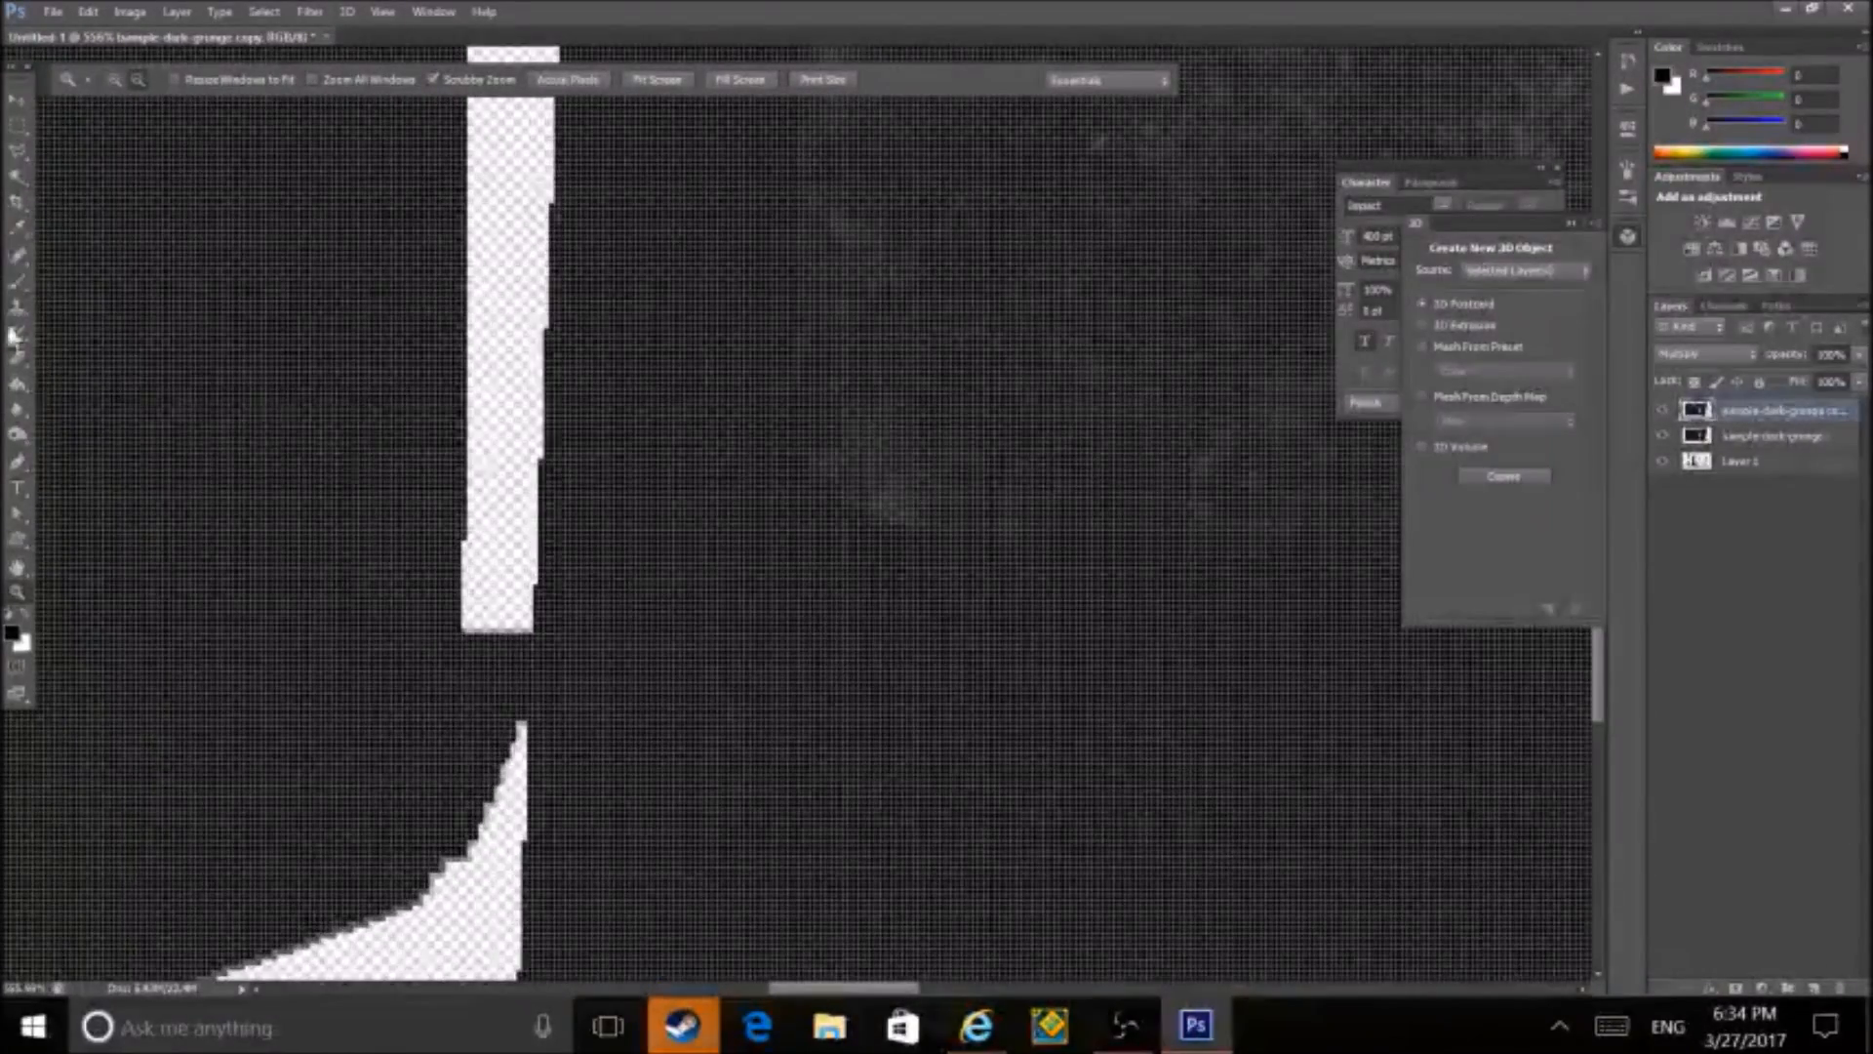
{"action": "left_click", "coordinate": [14, 363]}
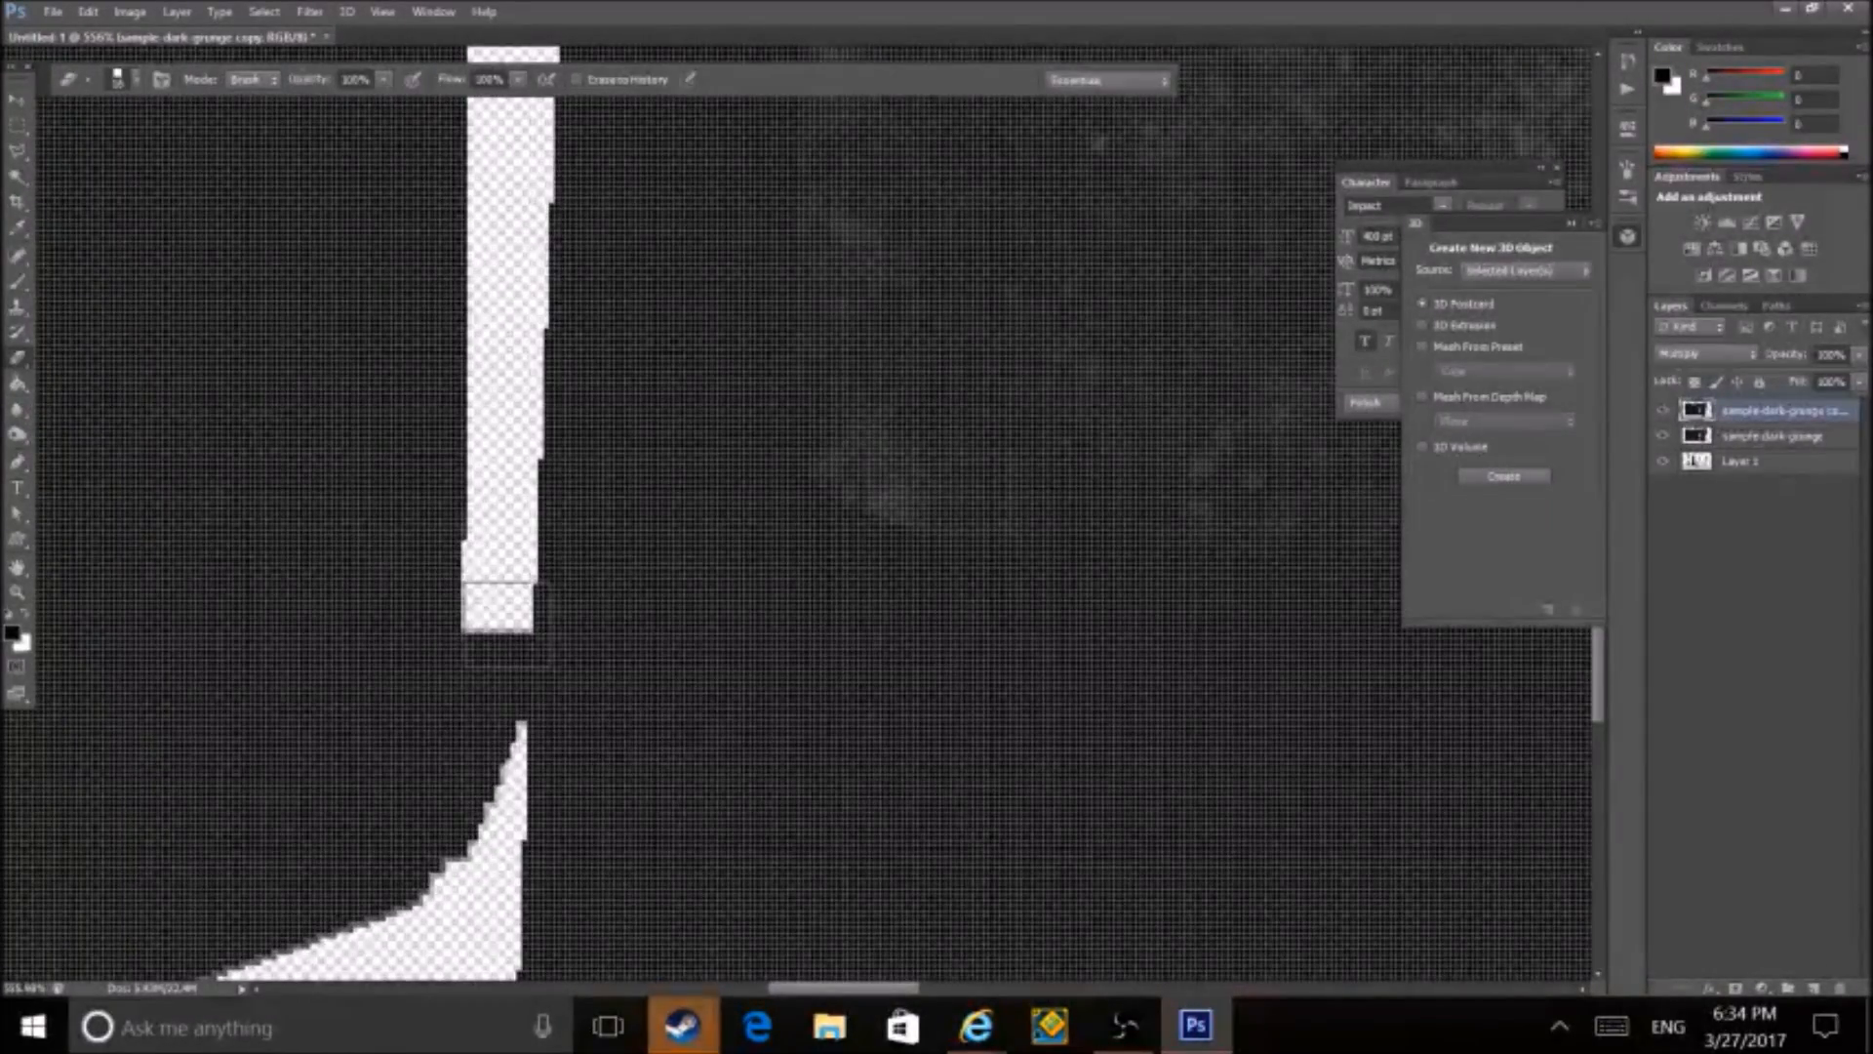
{"action": "mouse_move", "coordinate": [500, 606]}
{"action": "left_mouse_down"}
{"action": "mouse_move", "coordinate": [504, 721]}
{"action": "mouse_move", "coordinate": [488, 625]}
{"action": "left_mouse_up"}
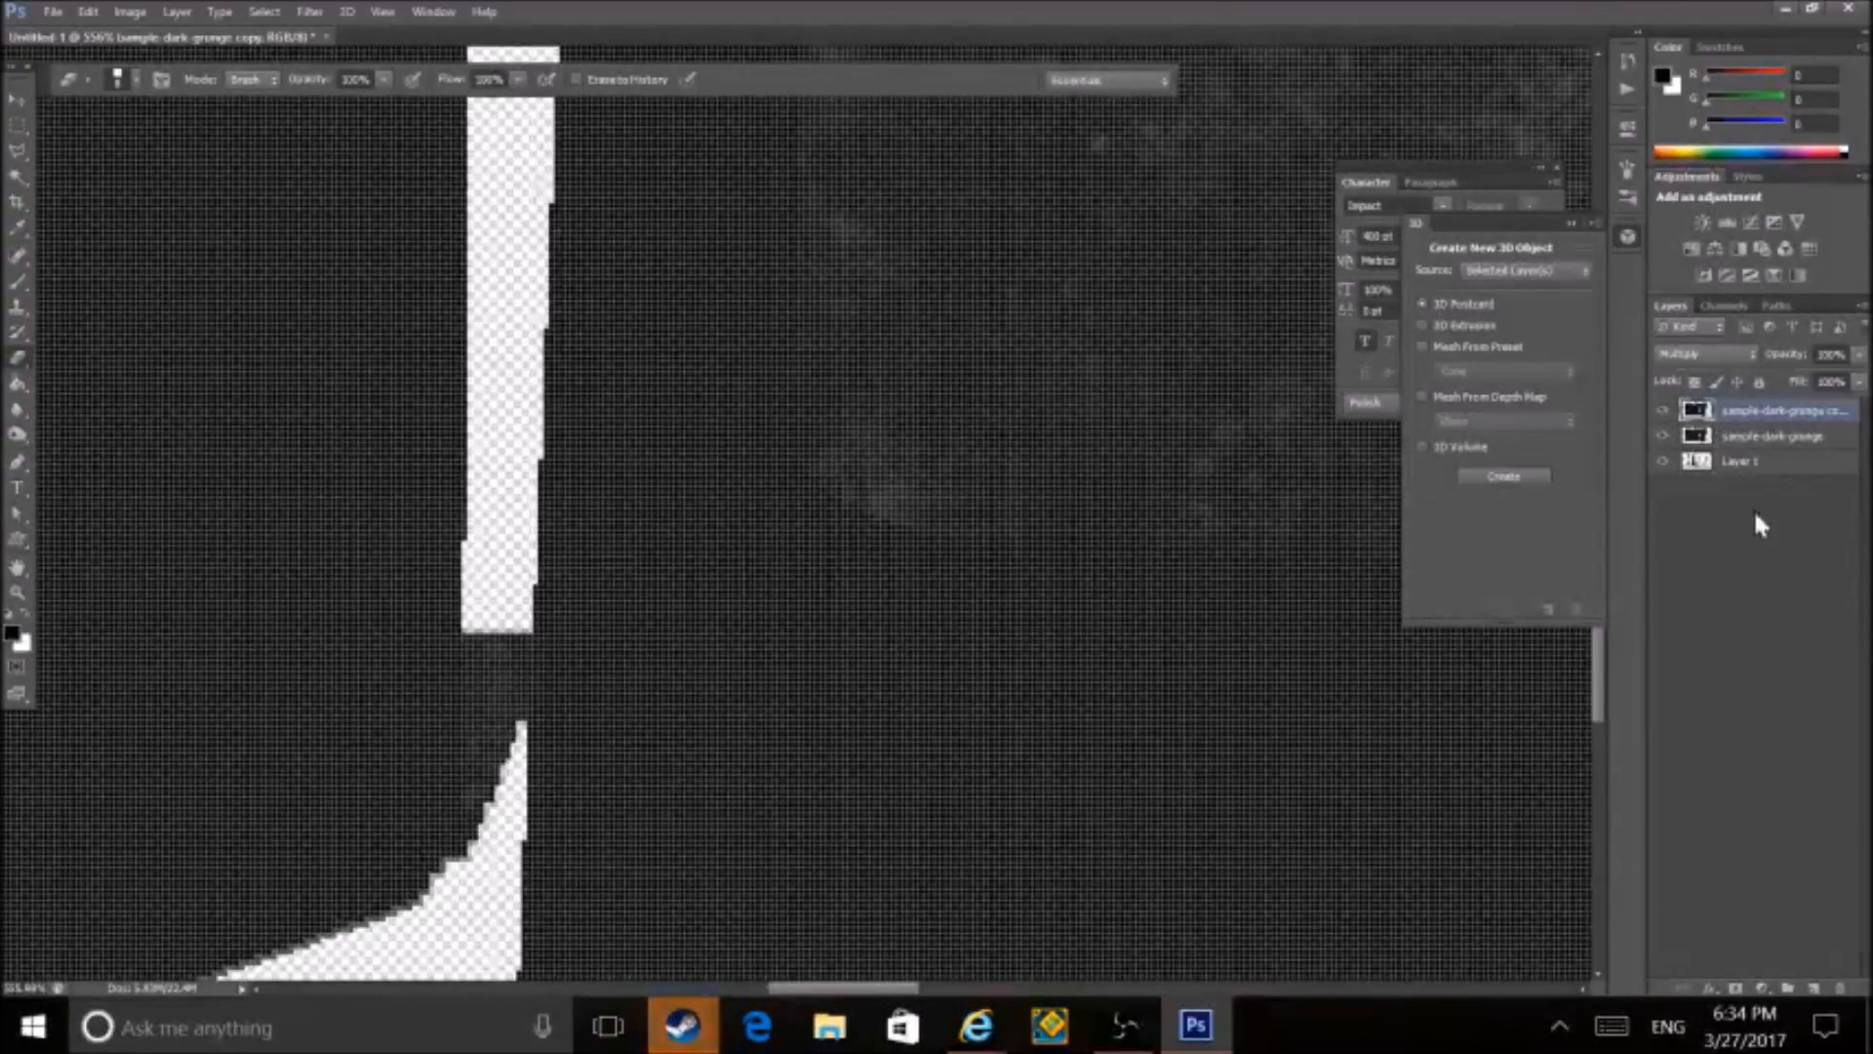
{"action": "left_click", "coordinate": [1764, 437]}
{"action": "mouse_move", "coordinate": [493, 609]}
{"action": "left_mouse_down"}
{"action": "mouse_move", "coordinate": [482, 849]}
{"action": "mouse_move", "coordinate": [485, 781]}
{"action": "left_mouse_up"}
{"action": "left_click", "coordinate": [1742, 462]}
{"action": "left_click", "coordinate": [17, 591]}
{"action": "left_click_drag", "start_coordinate": [434, 612], "coordinate": [212, 694]}
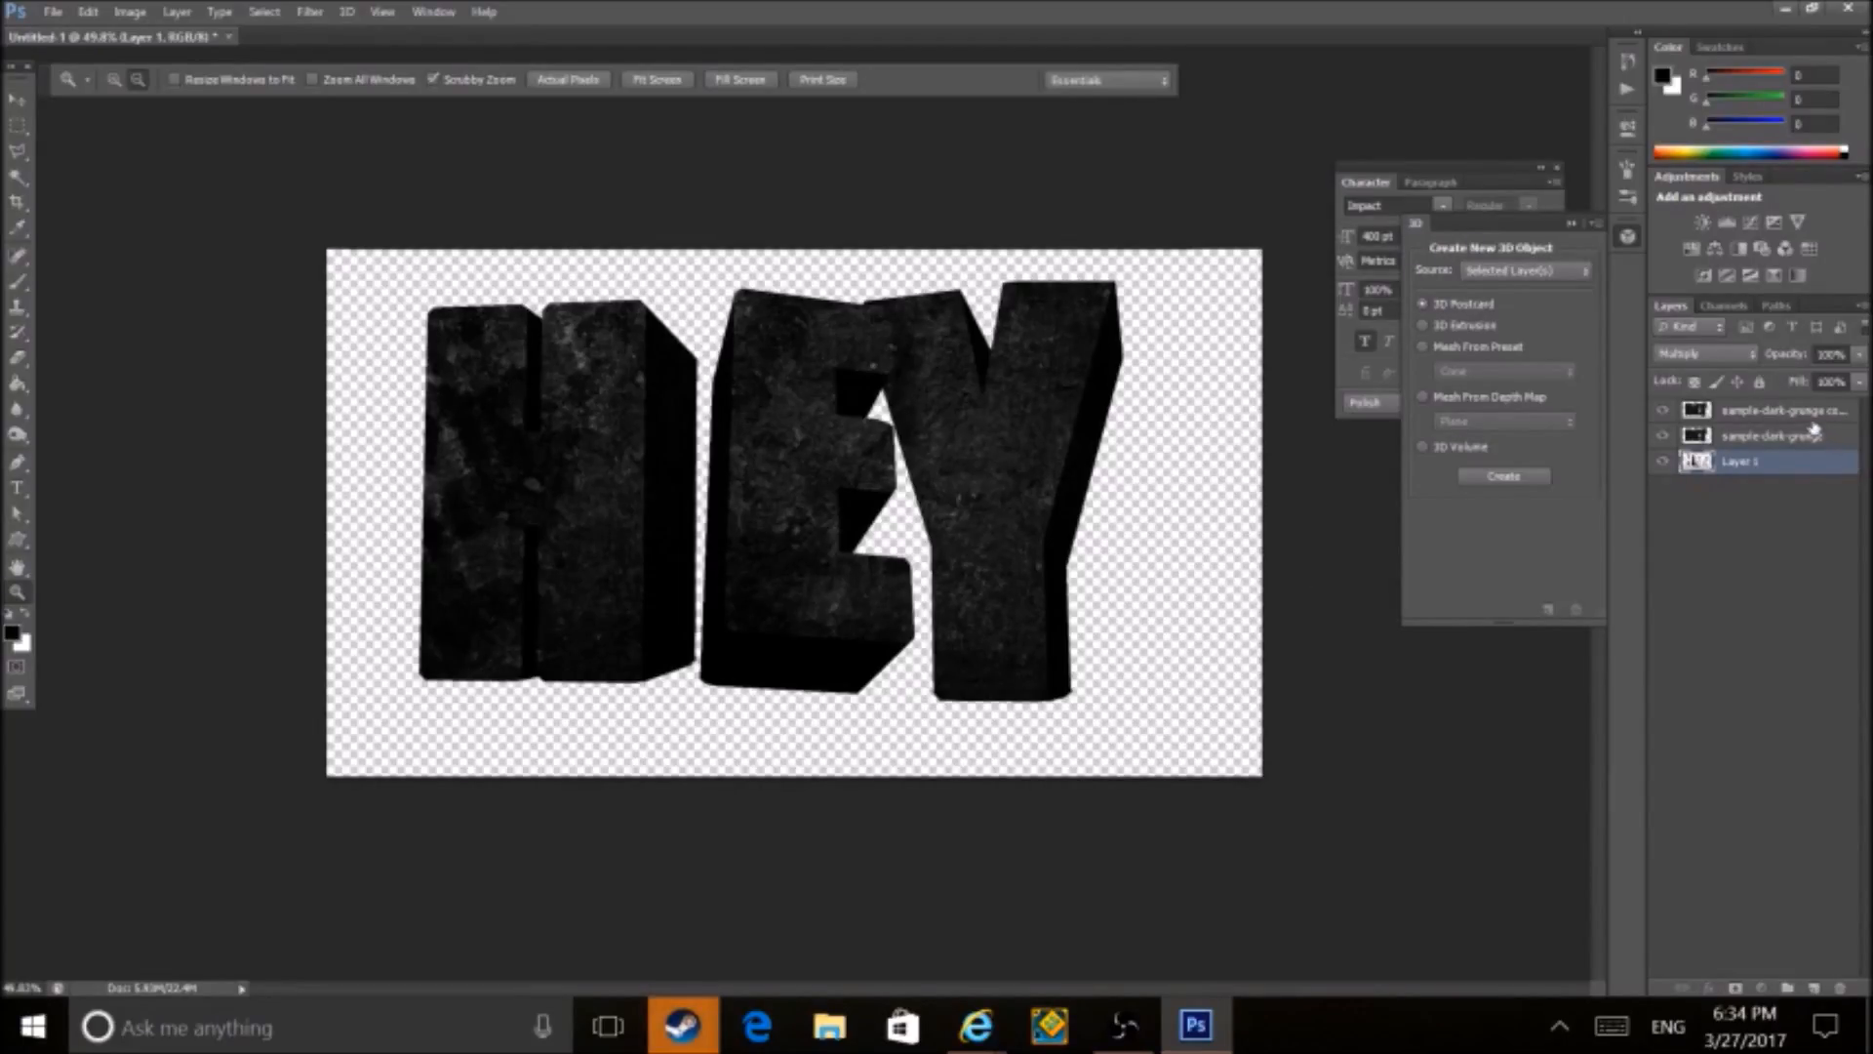
{"action": "left_click", "coordinate": [1806, 420]}
{"action": "left_click", "coordinate": [1775, 437]}
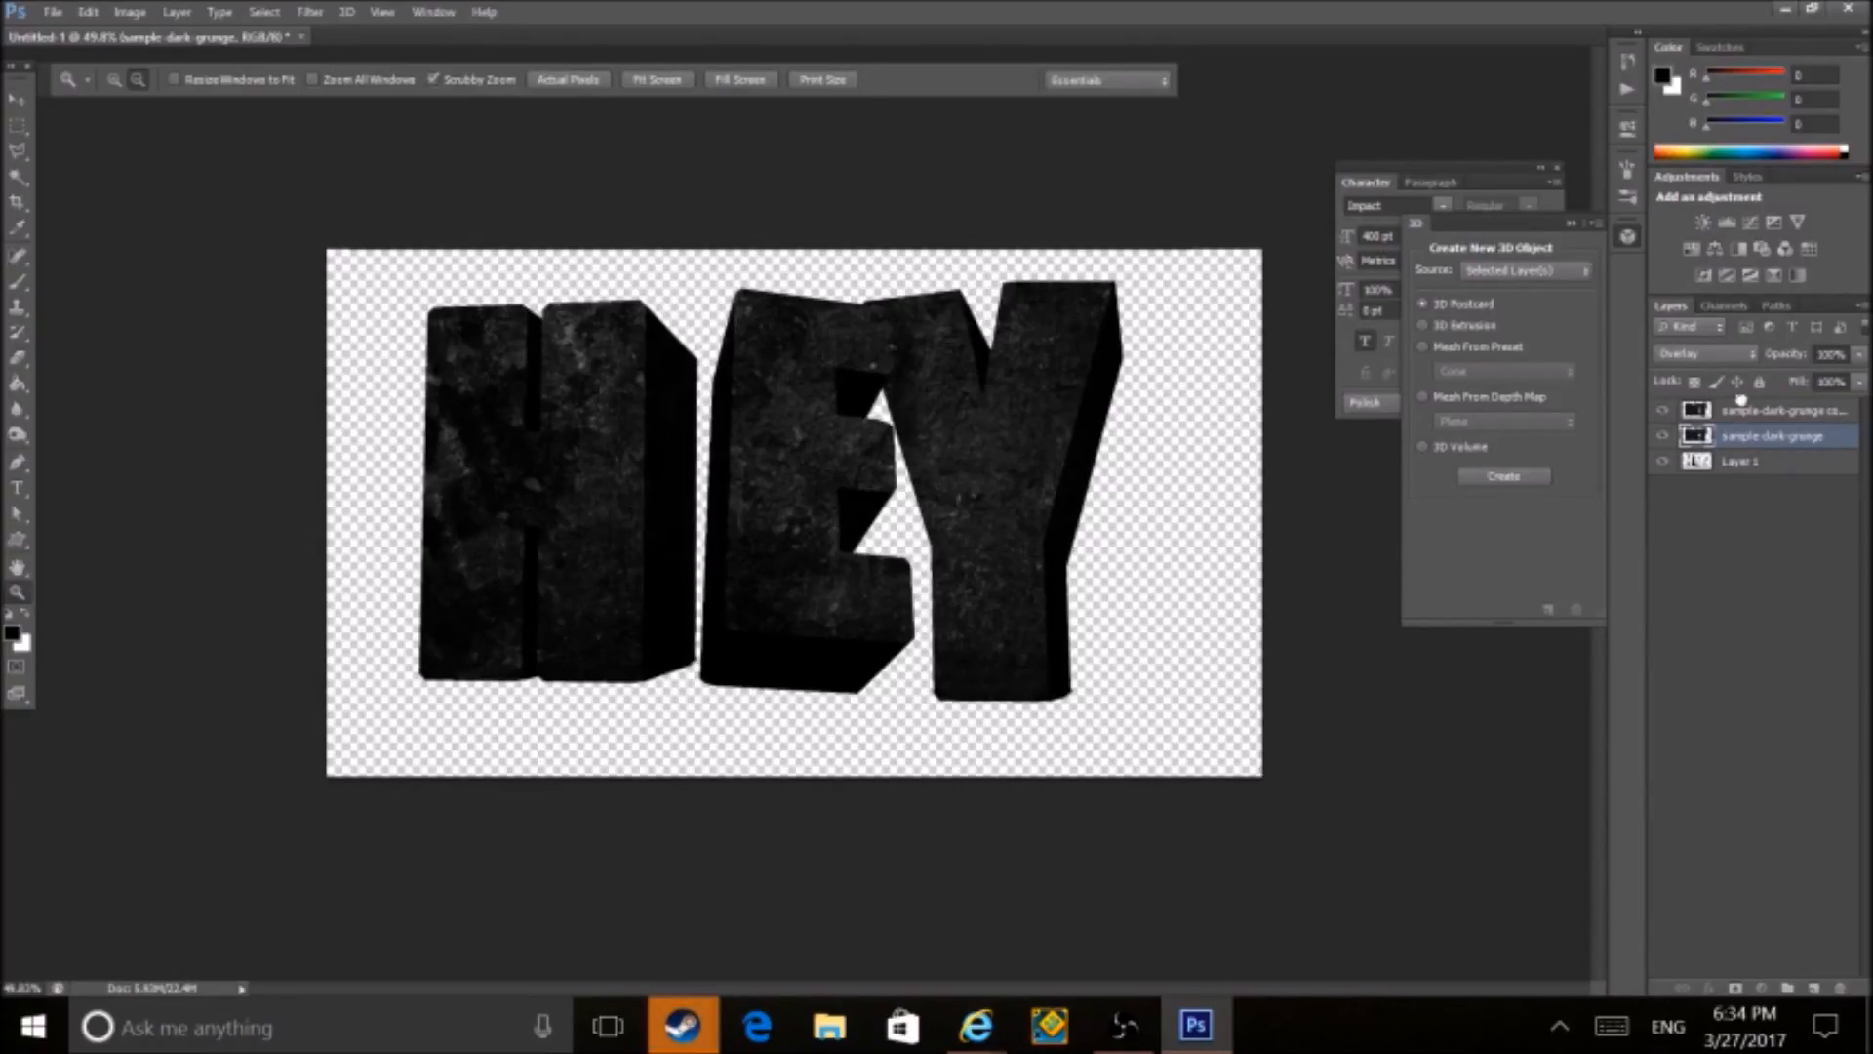
{"action": "left_click", "coordinate": [1745, 409]}
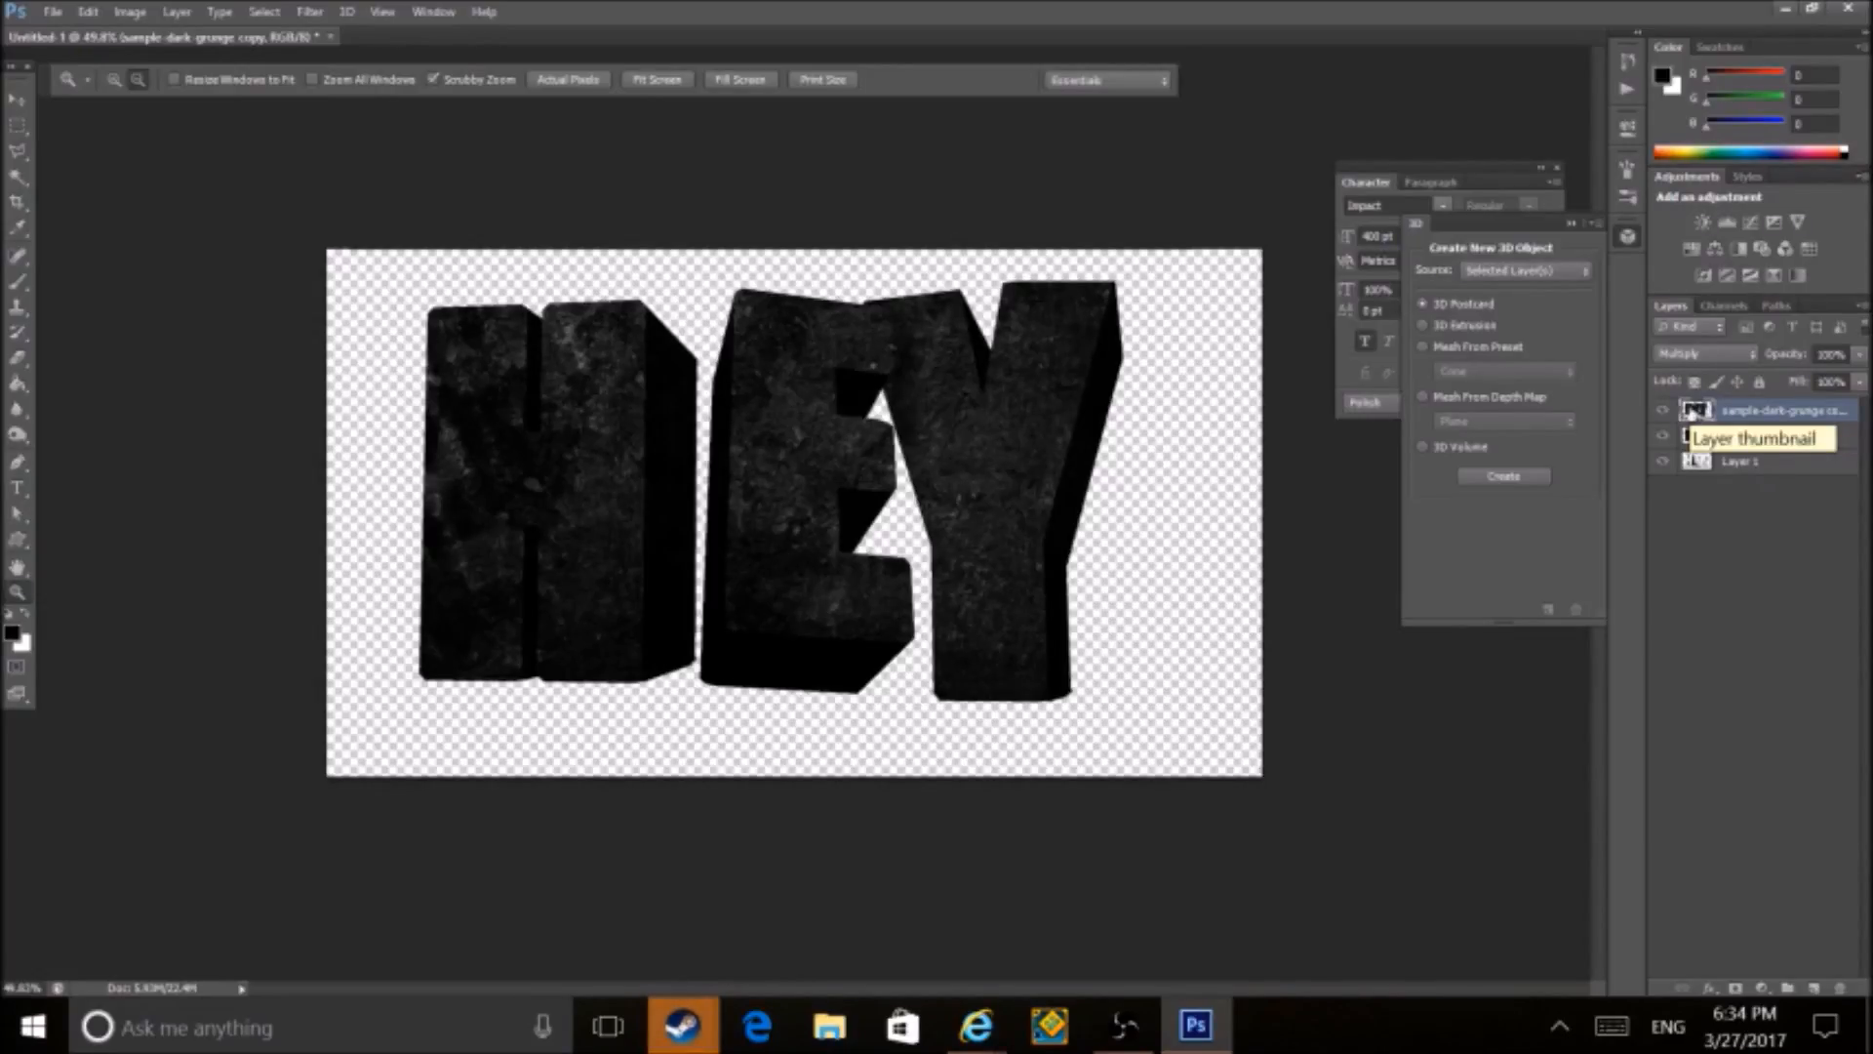
- Select the right-hand side faces of the H and Y on Layer 1 with the Magic Wand
{"action": "key", "text": "w"}
{"action": "key", "text": "alt+shift+bracketleft"}
{"action": "left_click", "coordinate": [1714, 422]}
{"action": "left_click", "coordinate": [1722, 437]}
{"action": "left_click", "coordinate": [1728, 466]}
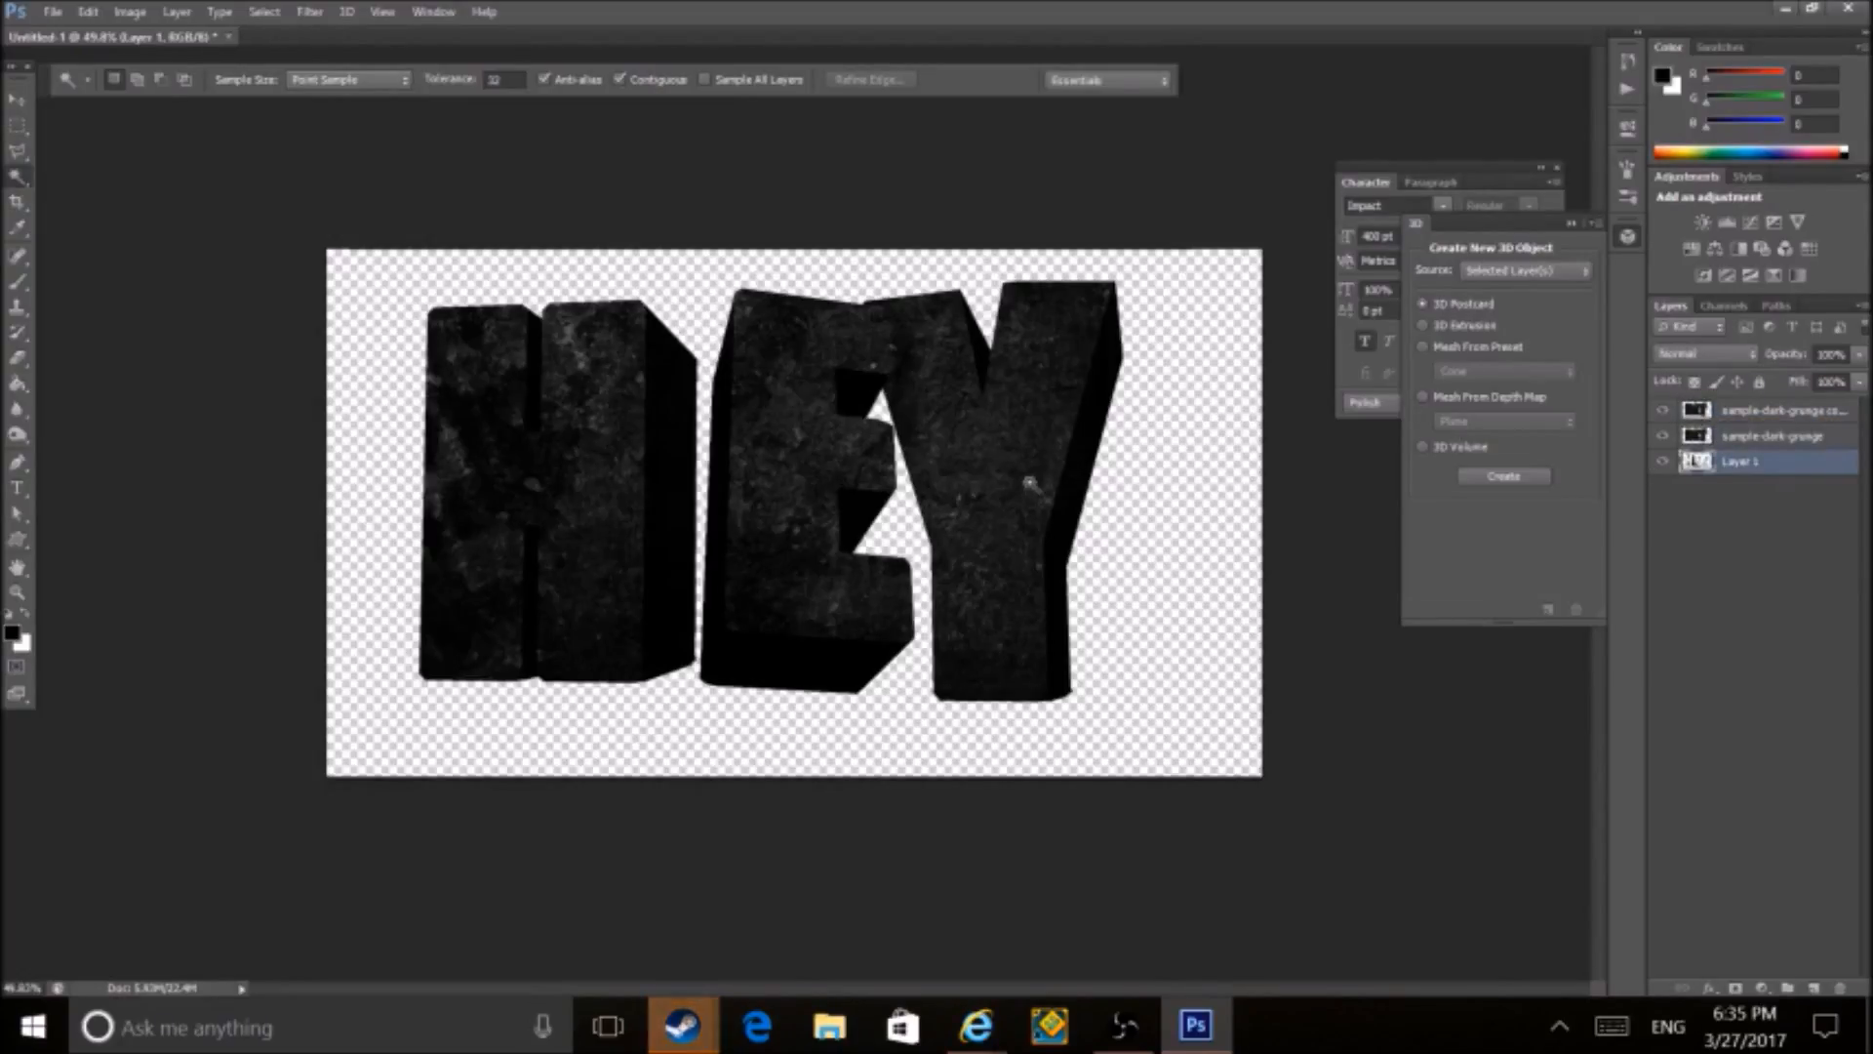
{"action": "left_click", "coordinate": [673, 457]}
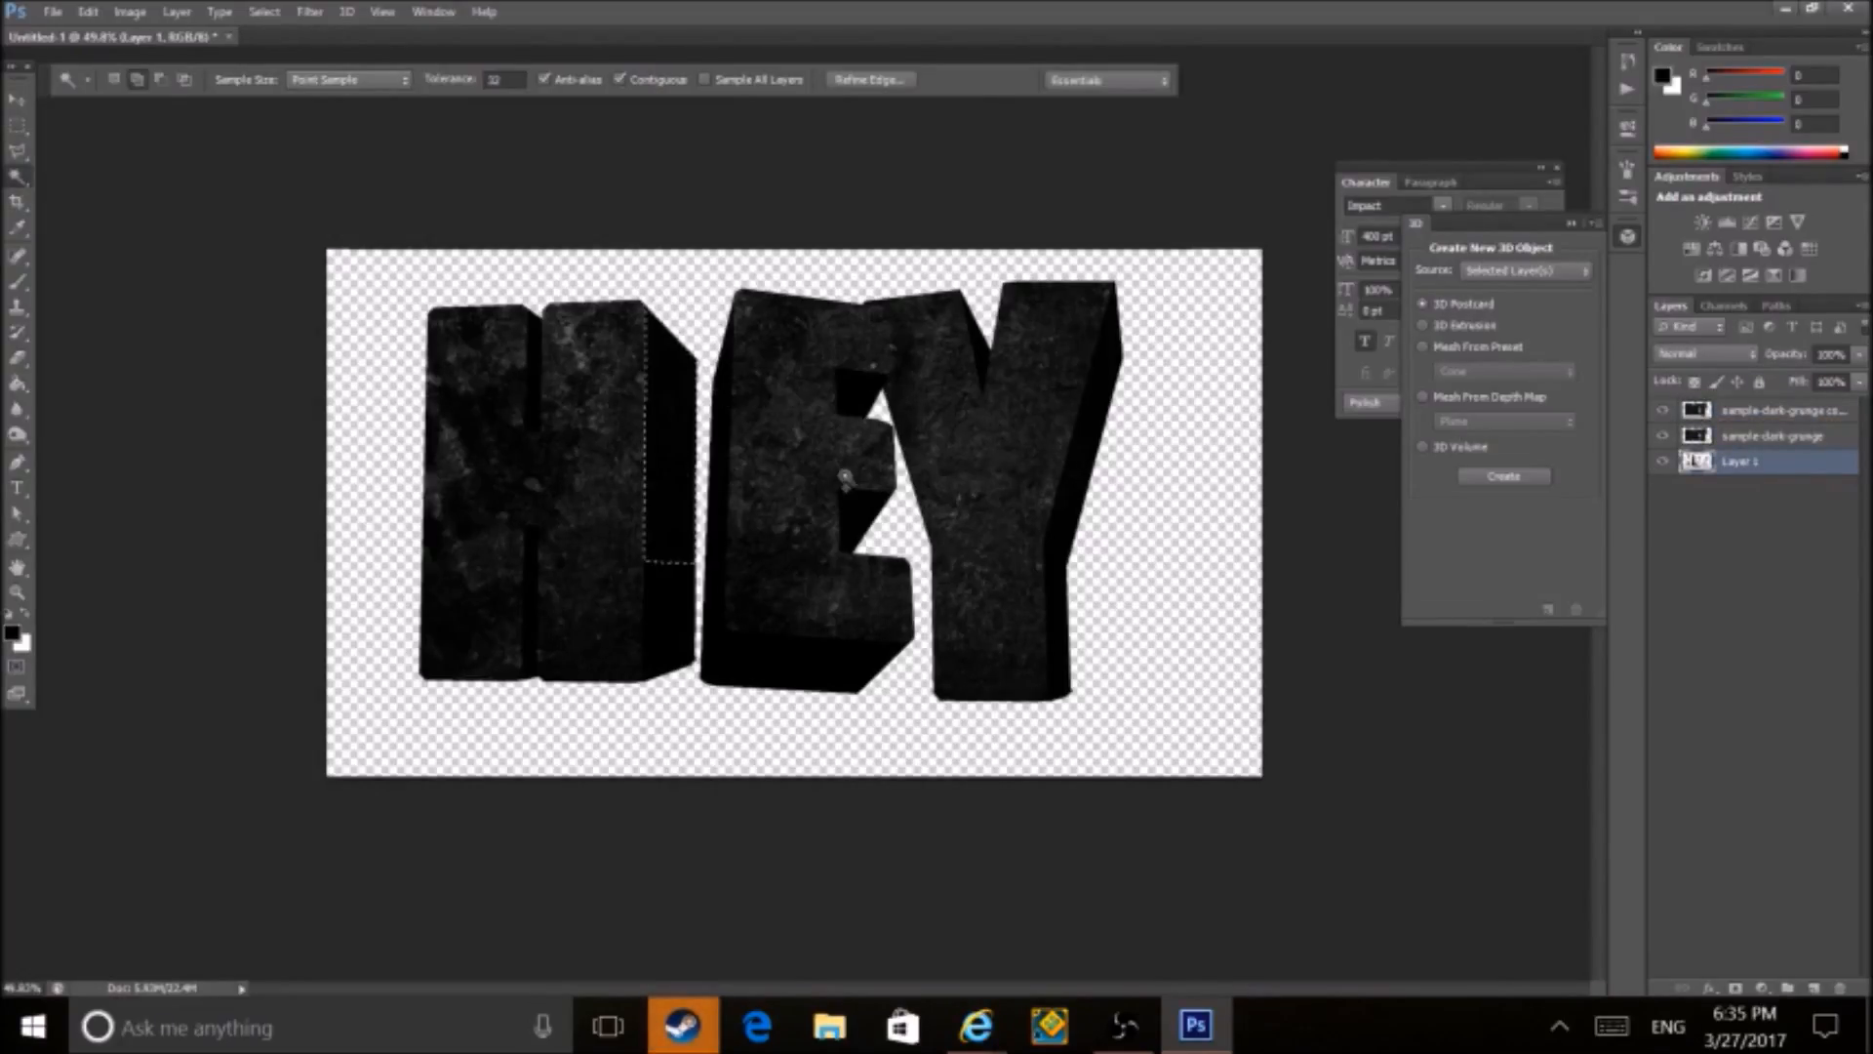
{"action": "left_click", "coordinate": [1095, 419], "text": "shift"}
{"action": "left_click", "coordinate": [1054, 582], "text": "shift"}
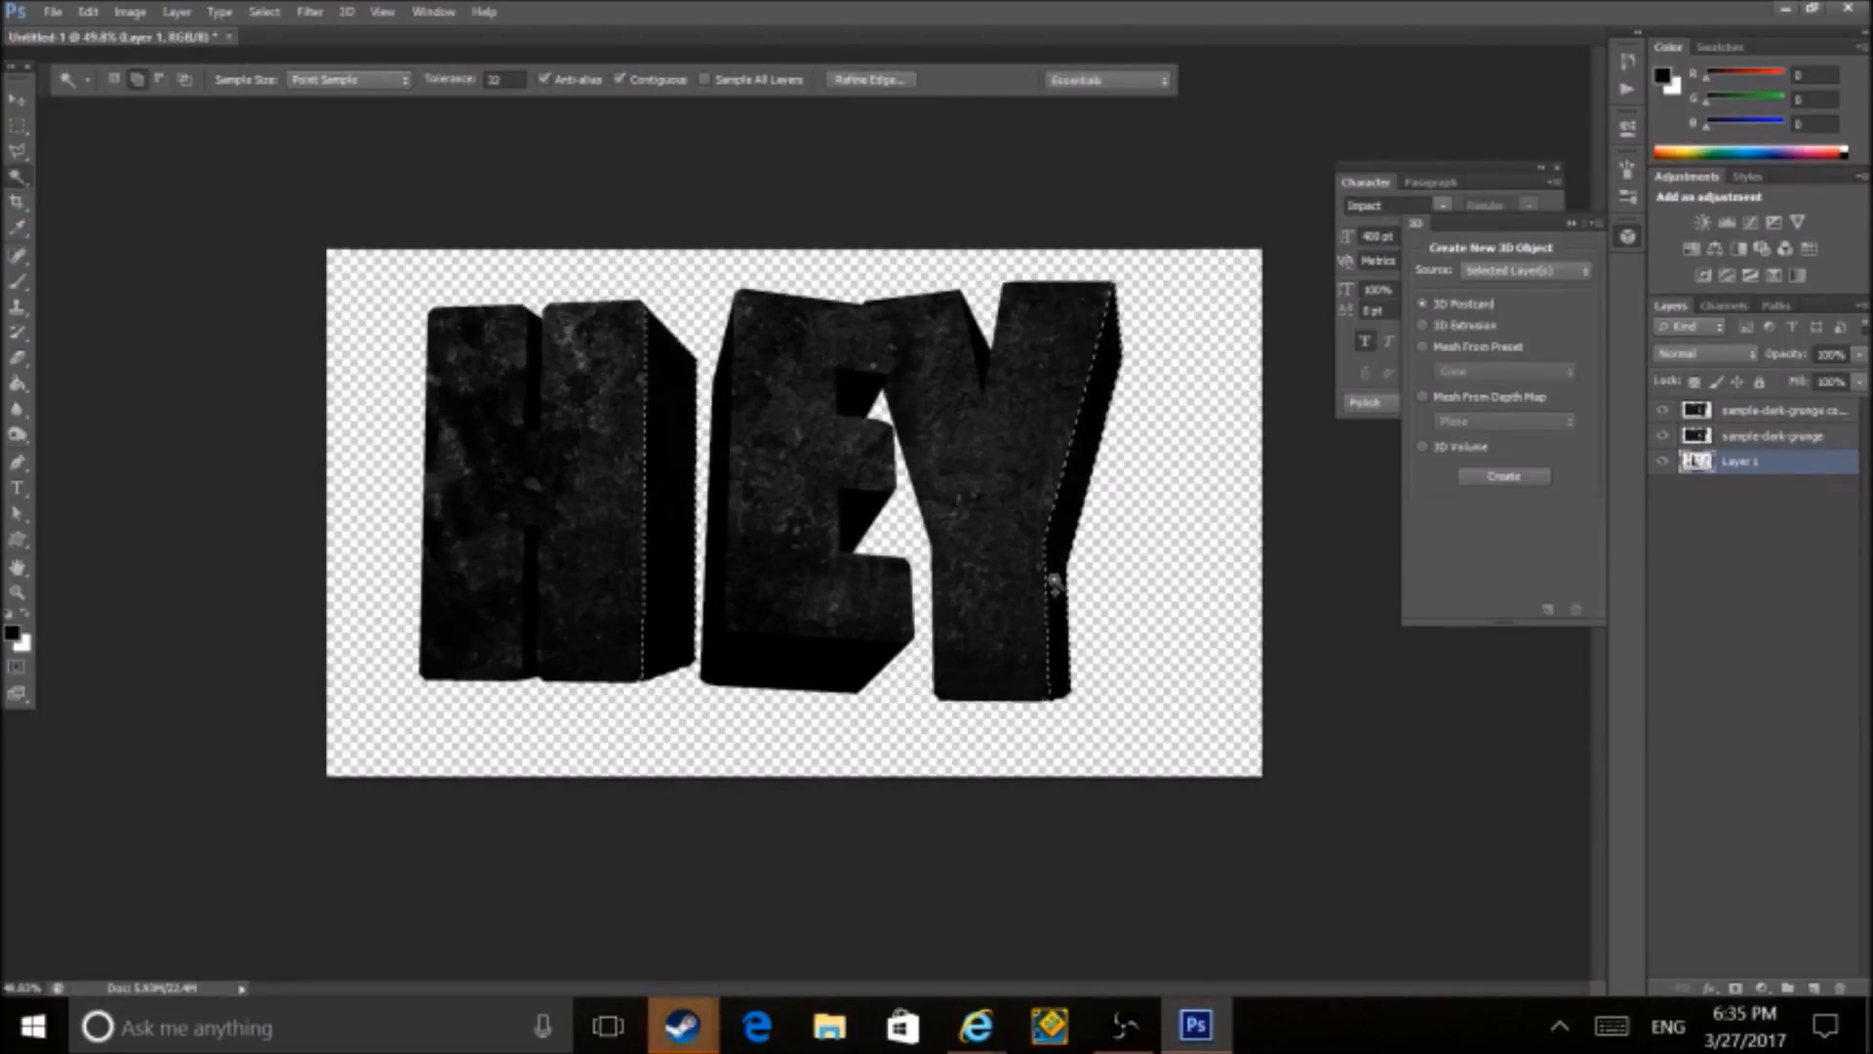
- Paint white over the selected side faces on the sample-dark-grunge copy layer with a large round brush at 100% opacity
{"action": "left_click", "coordinate": [1722, 410]}
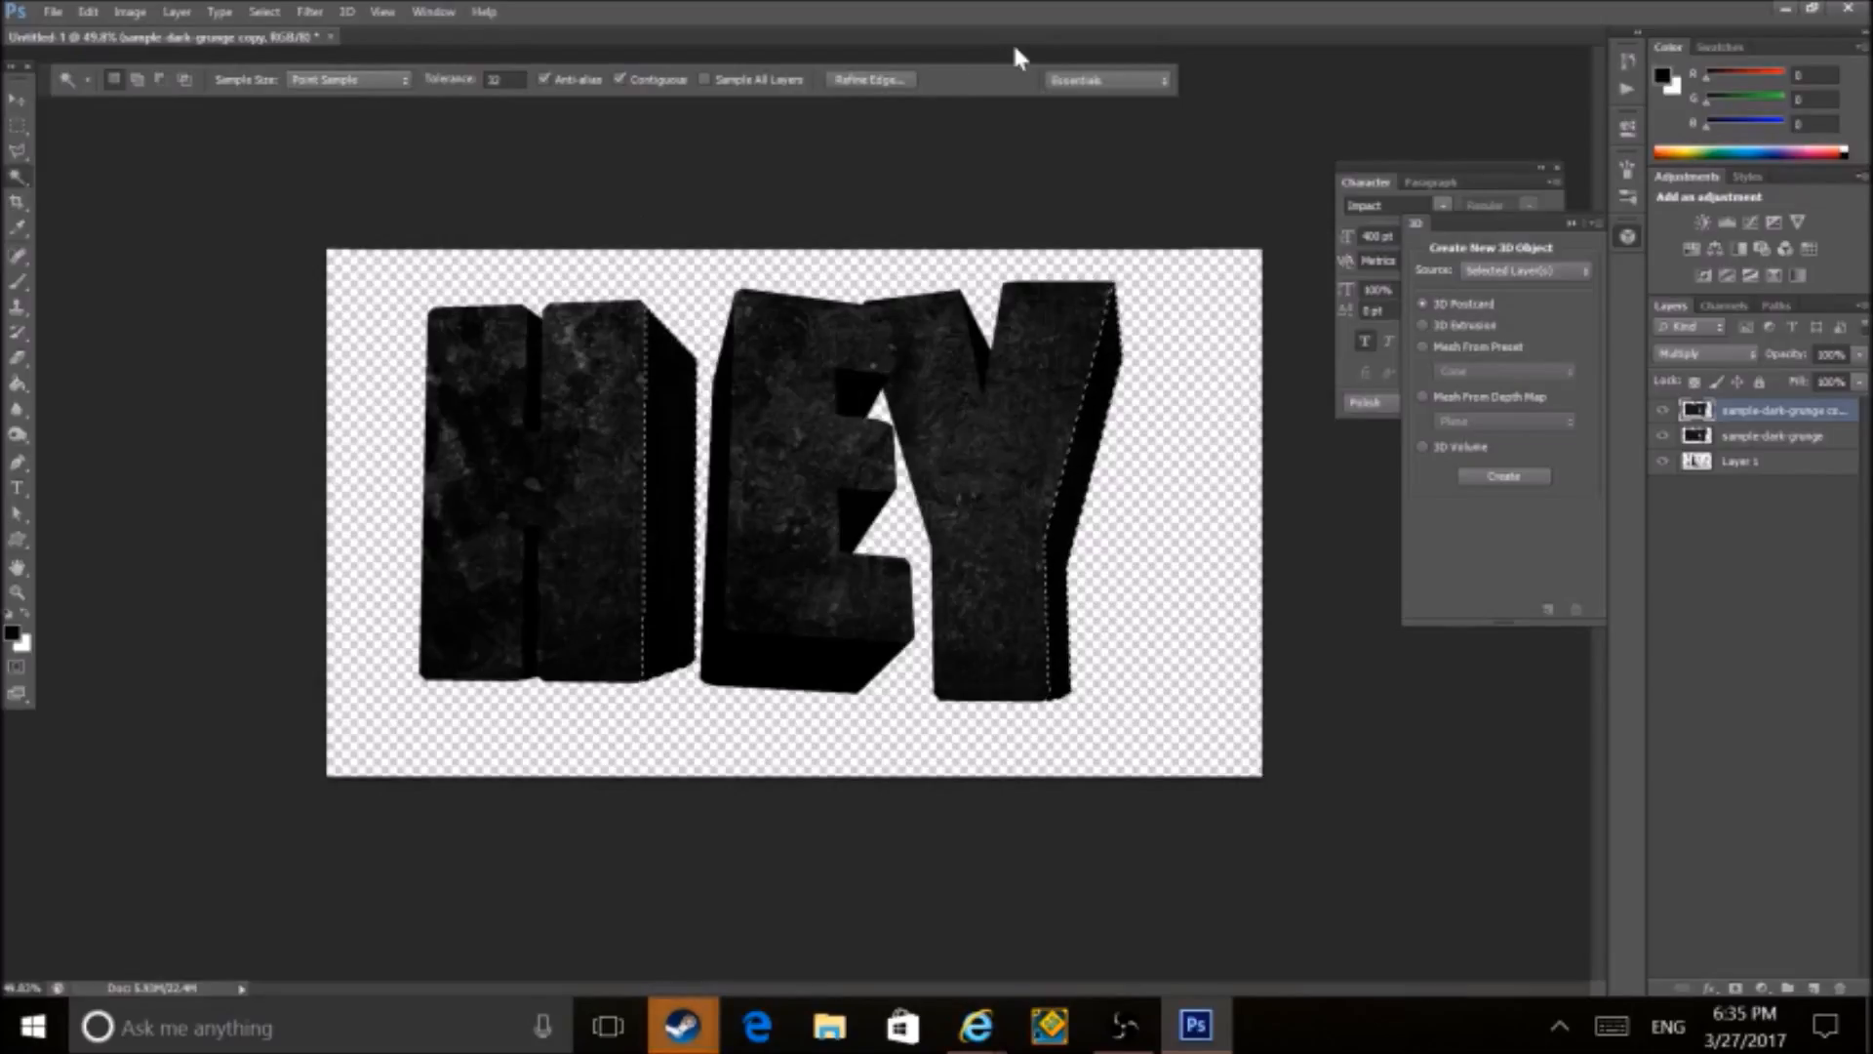
{"action": "left_click", "coordinate": [30, 618]}
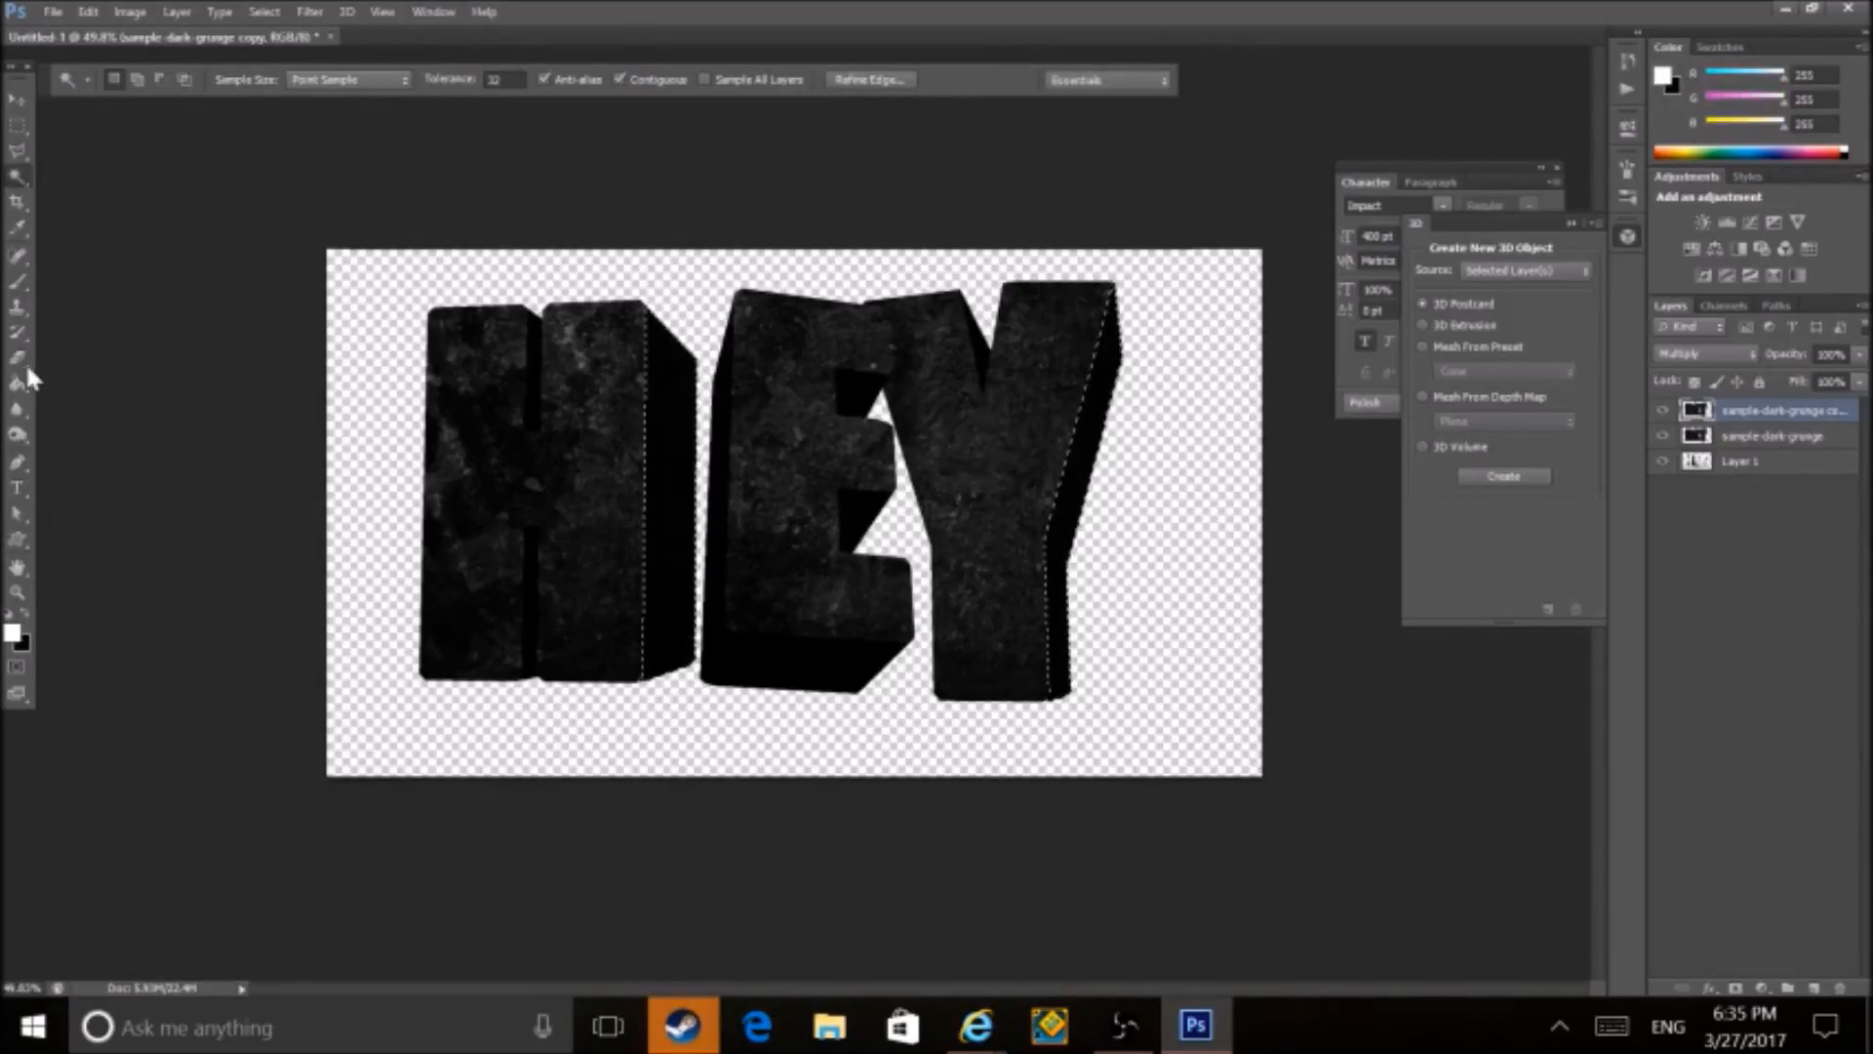
{"action": "left_click", "coordinate": [17, 281]}
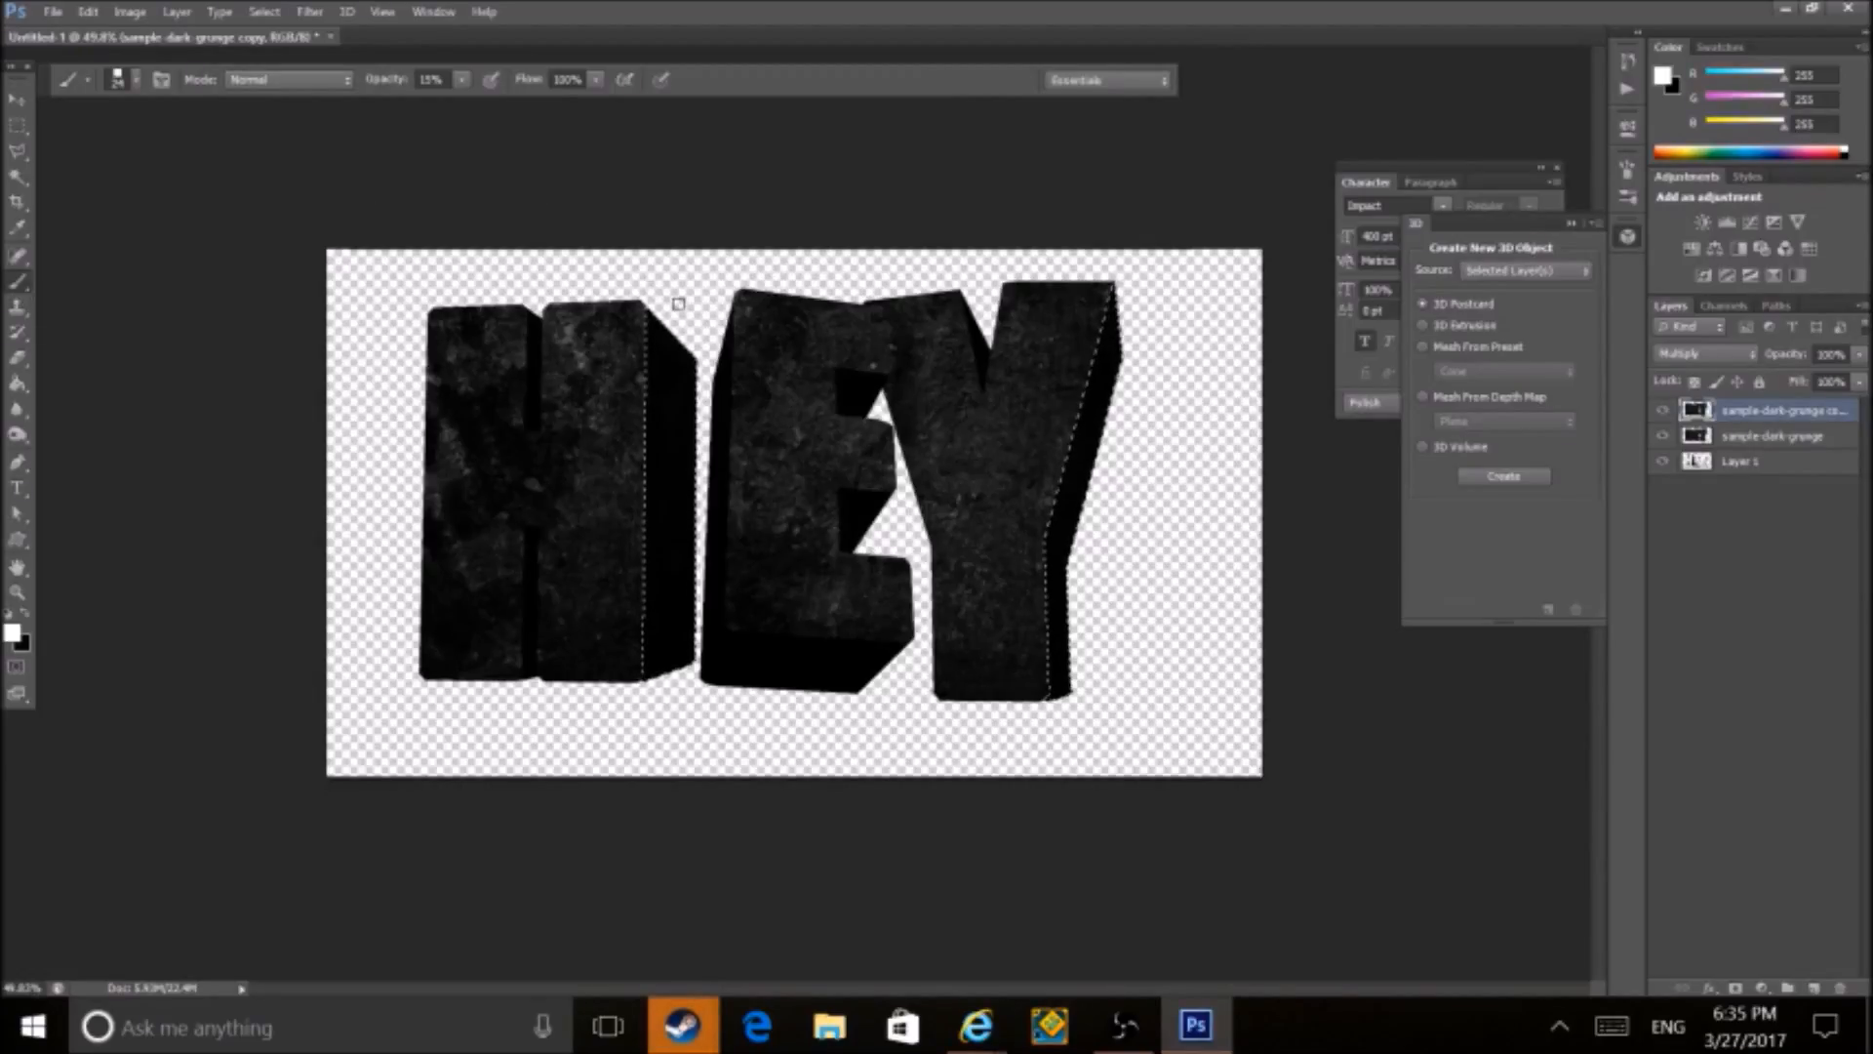
{"action": "left_click", "coordinate": [134, 82]}
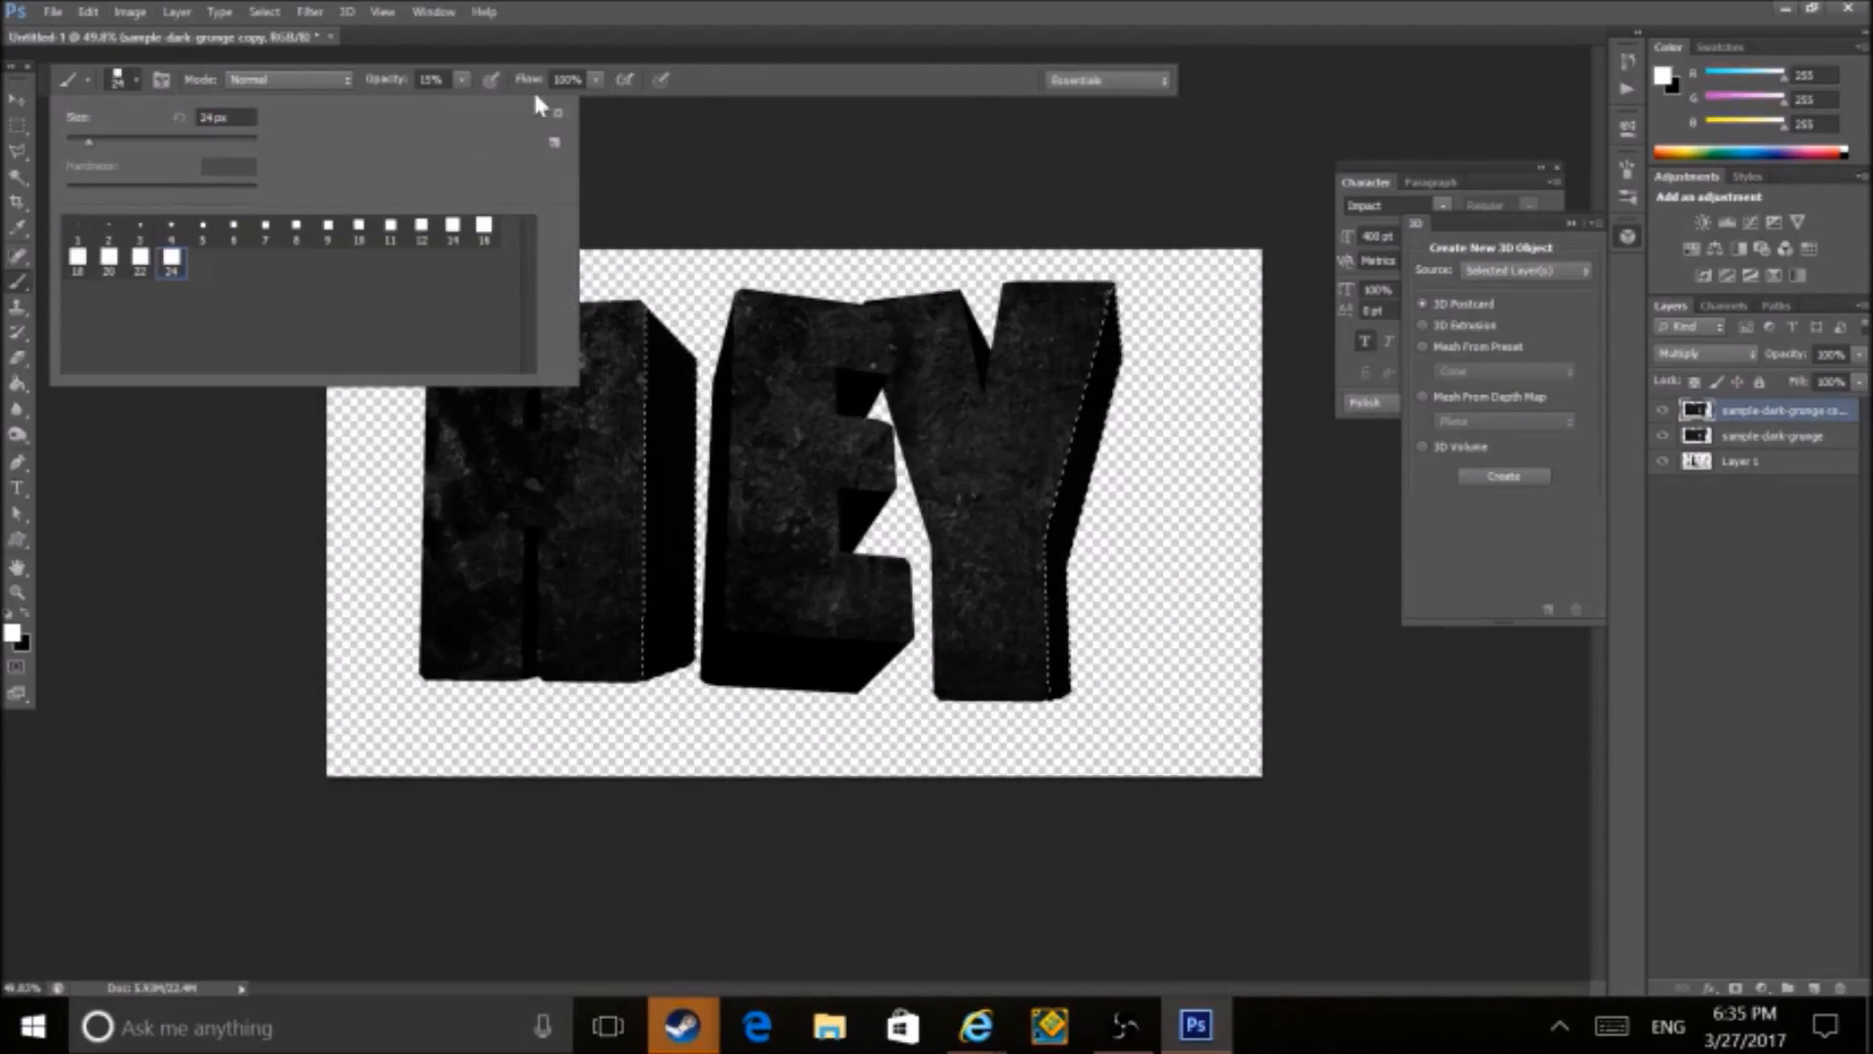
{"action": "left_click", "coordinate": [555, 115]}
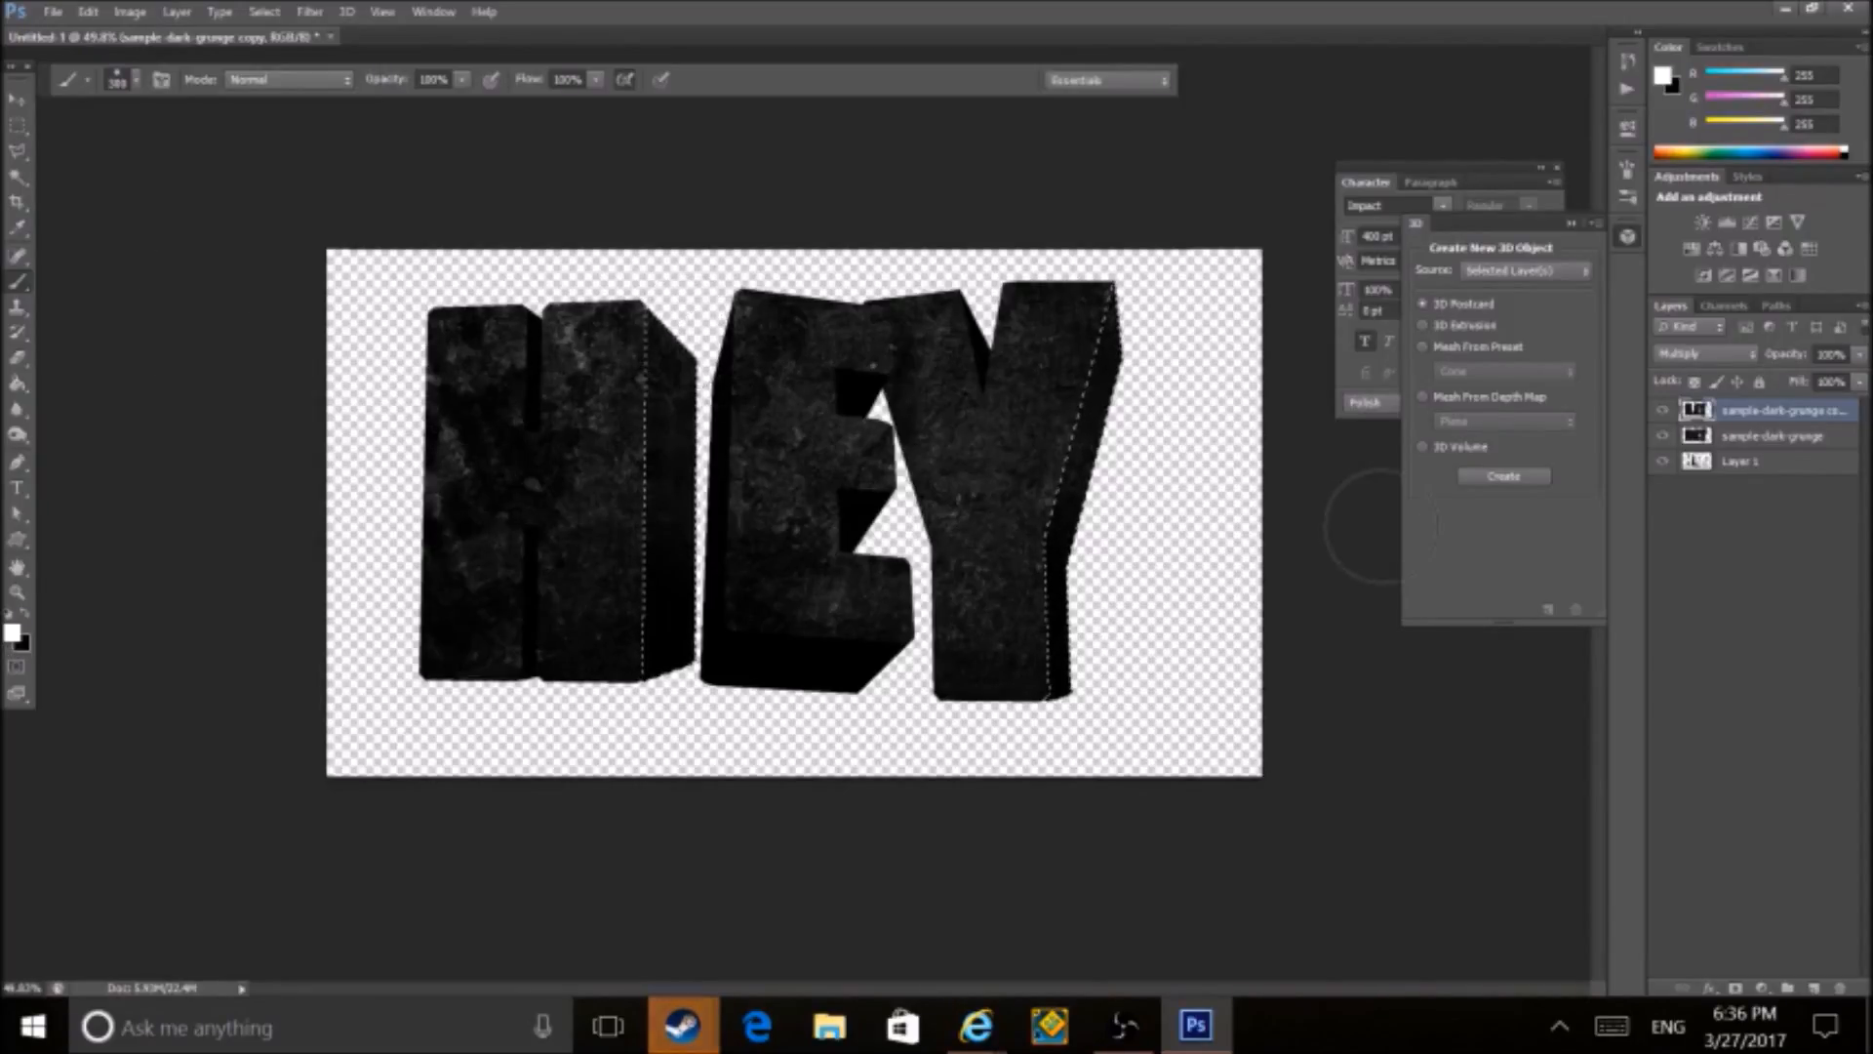
- Try lightening the selected side faces on the sample-dark-grunge layer with the white brush at 28% opacity
{"action": "left_click", "coordinate": [1746, 436]}
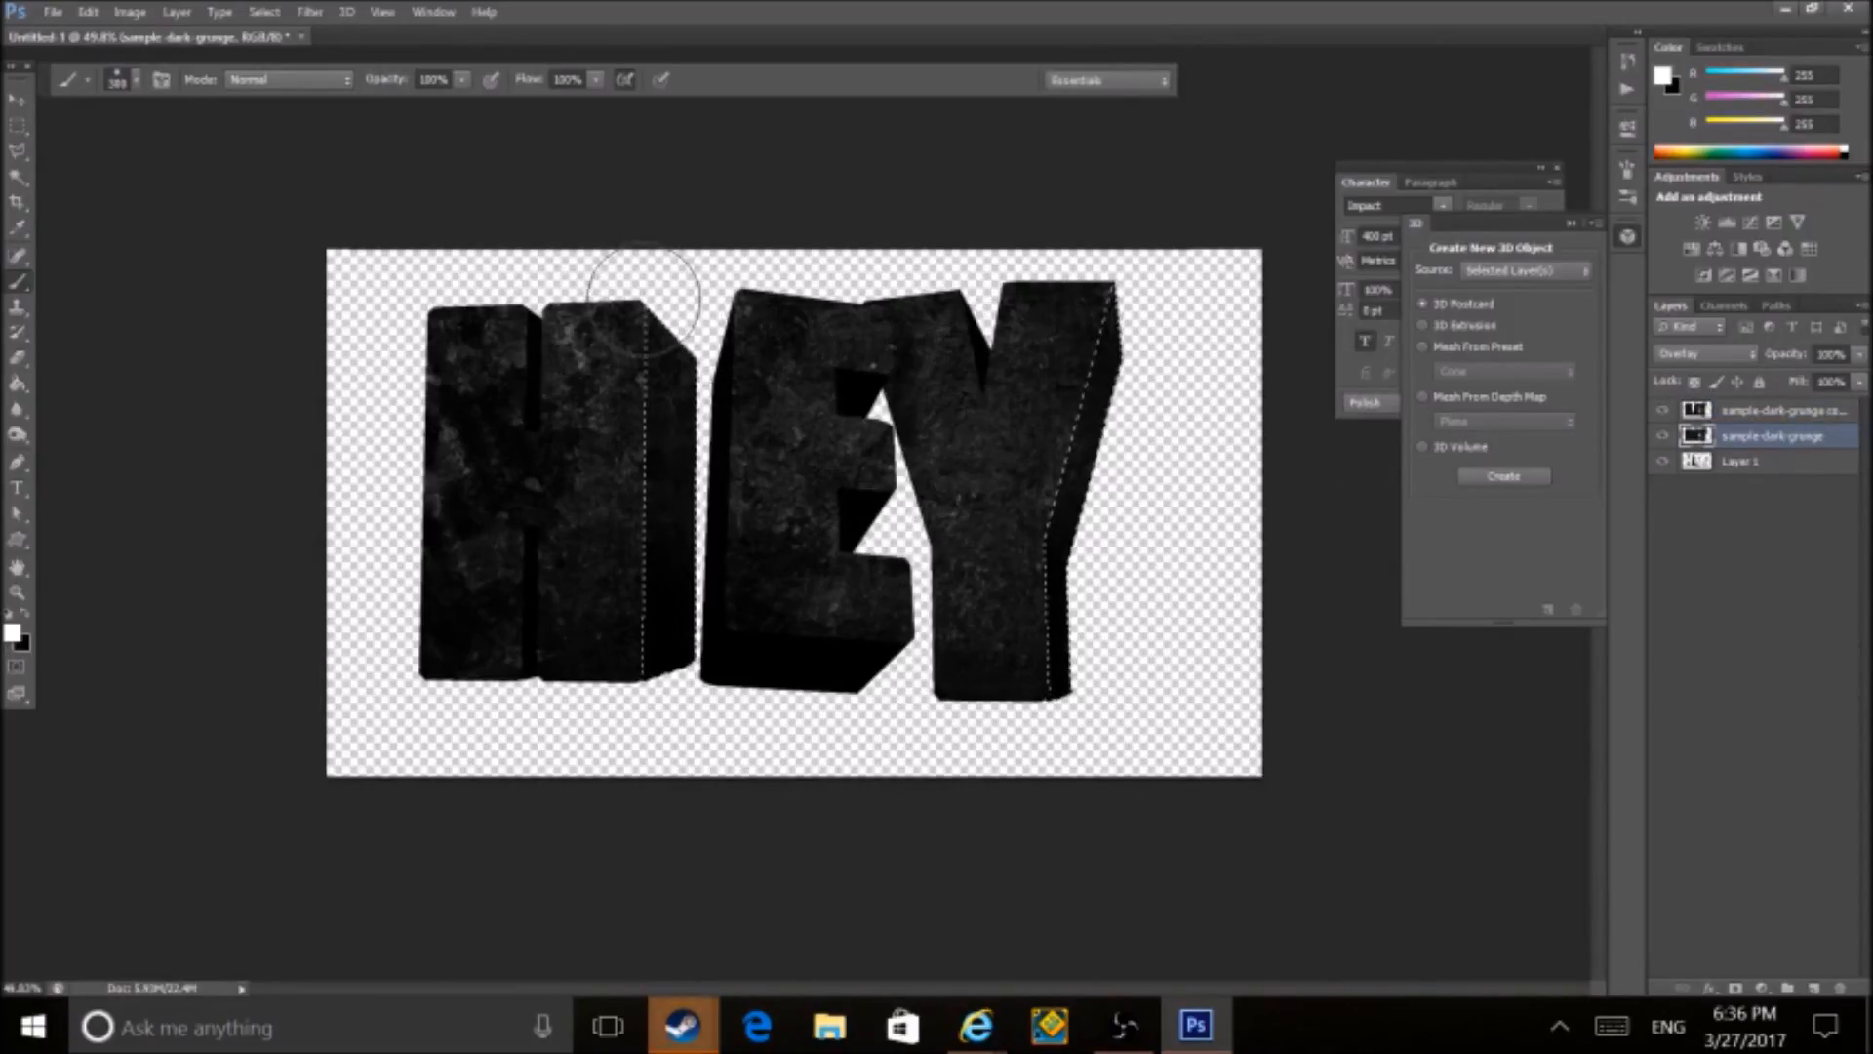
{"action": "left_click_drag", "start_coordinate": [627, 314], "coordinate": [741, 351]}
{"action": "key", "text": "ctrl+z"}
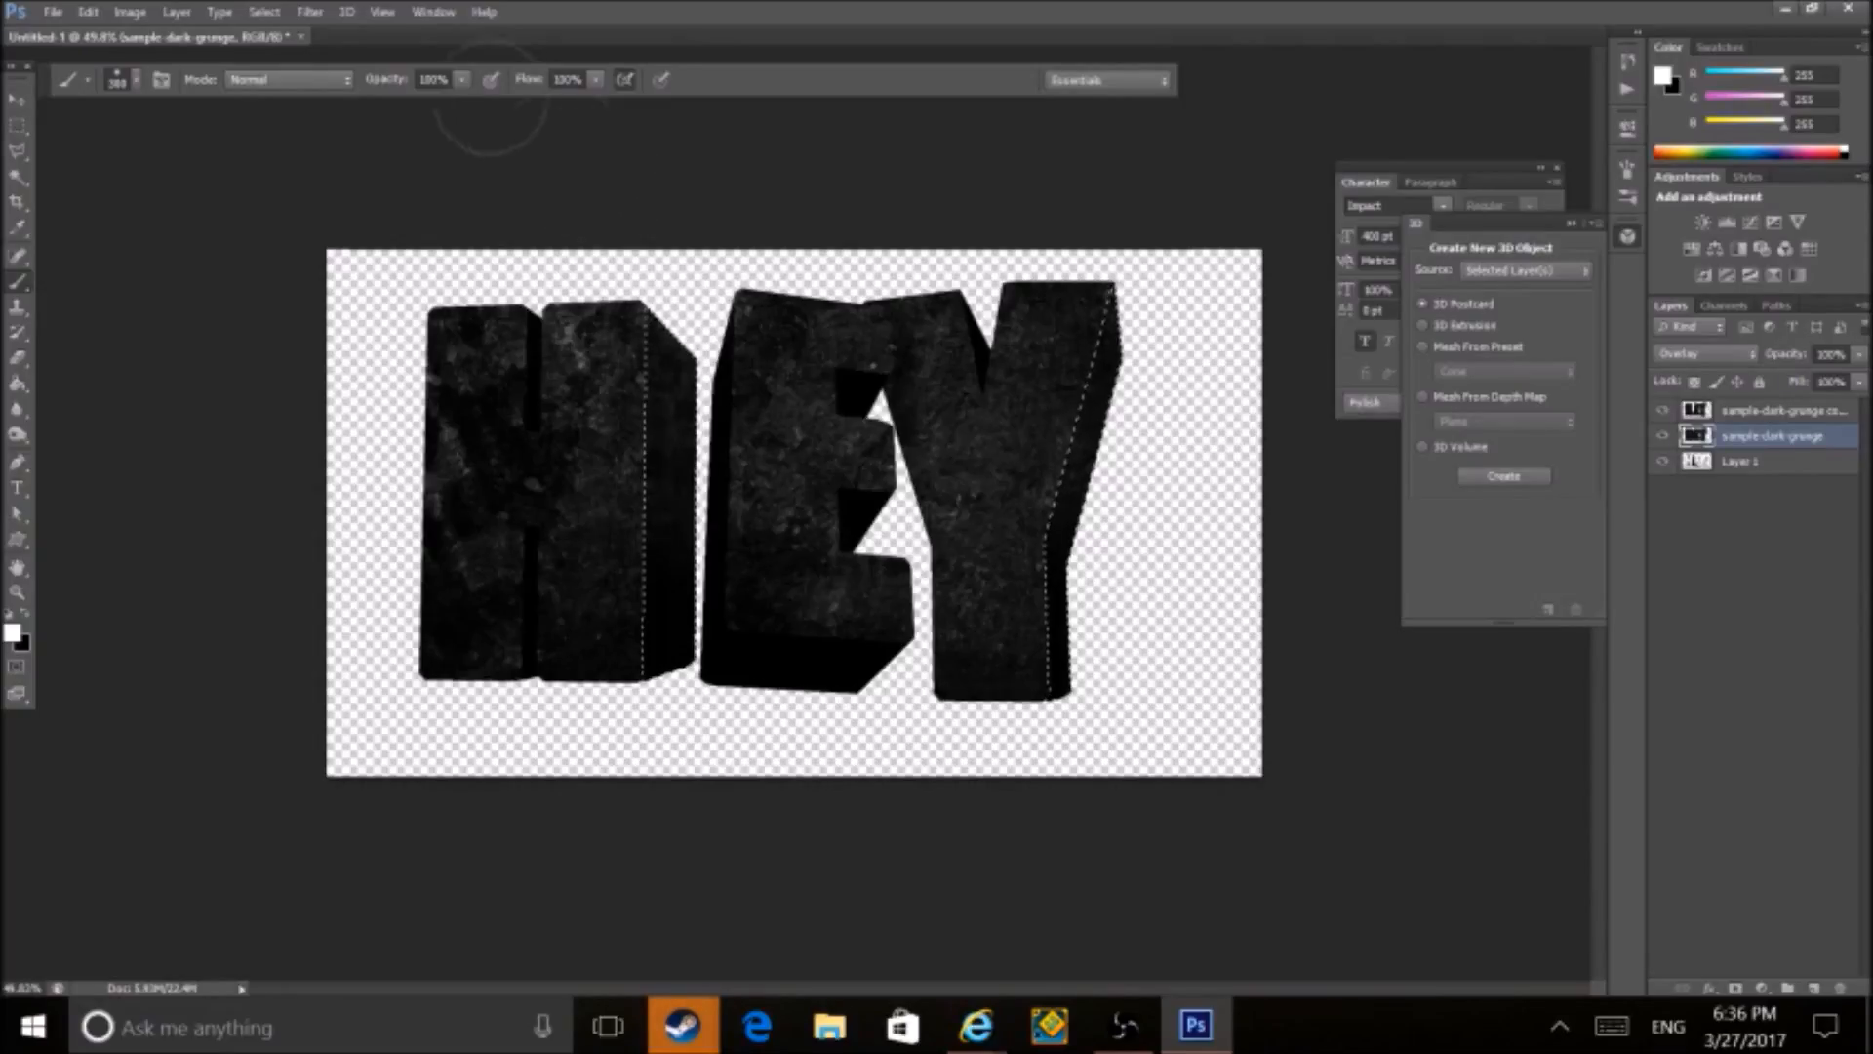
{"action": "left_click_drag", "start_coordinate": [462, 78], "coordinate": [390, 99]}
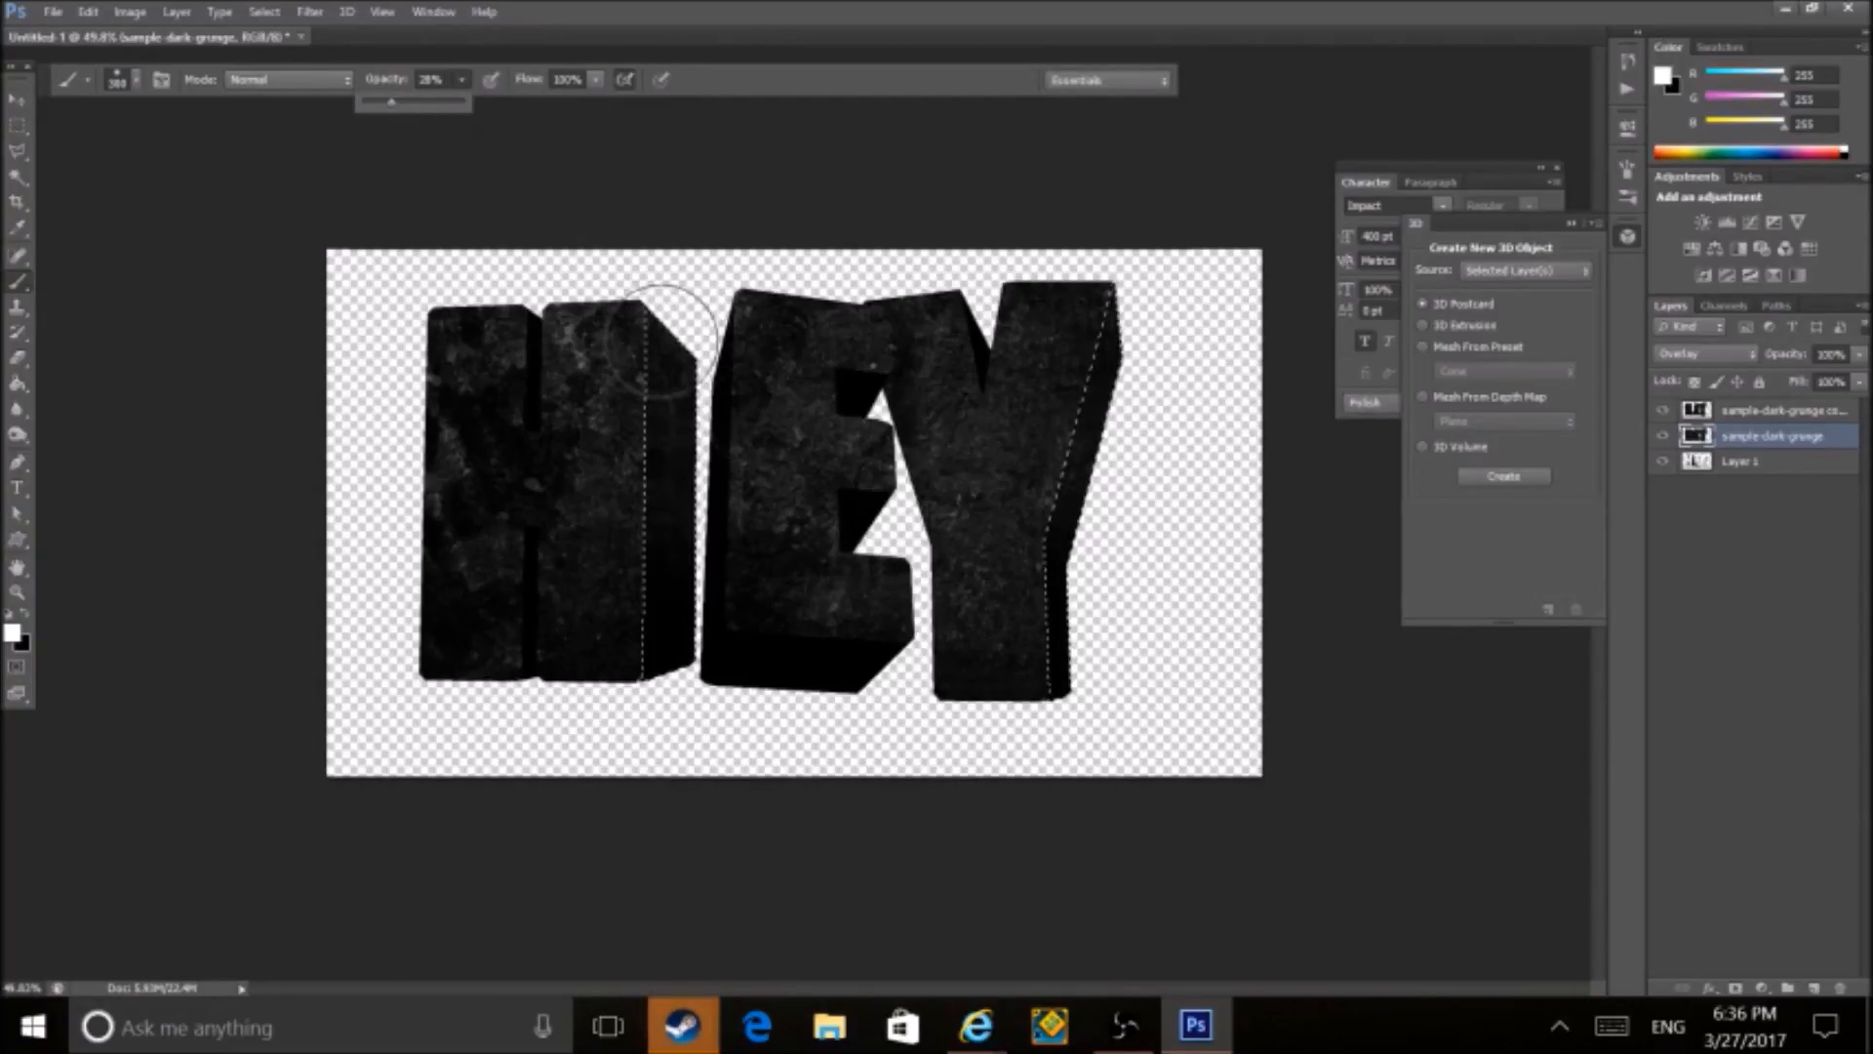
{"action": "left_click", "coordinate": [269, 11]}
{"action": "left_click", "coordinate": [292, 66]}
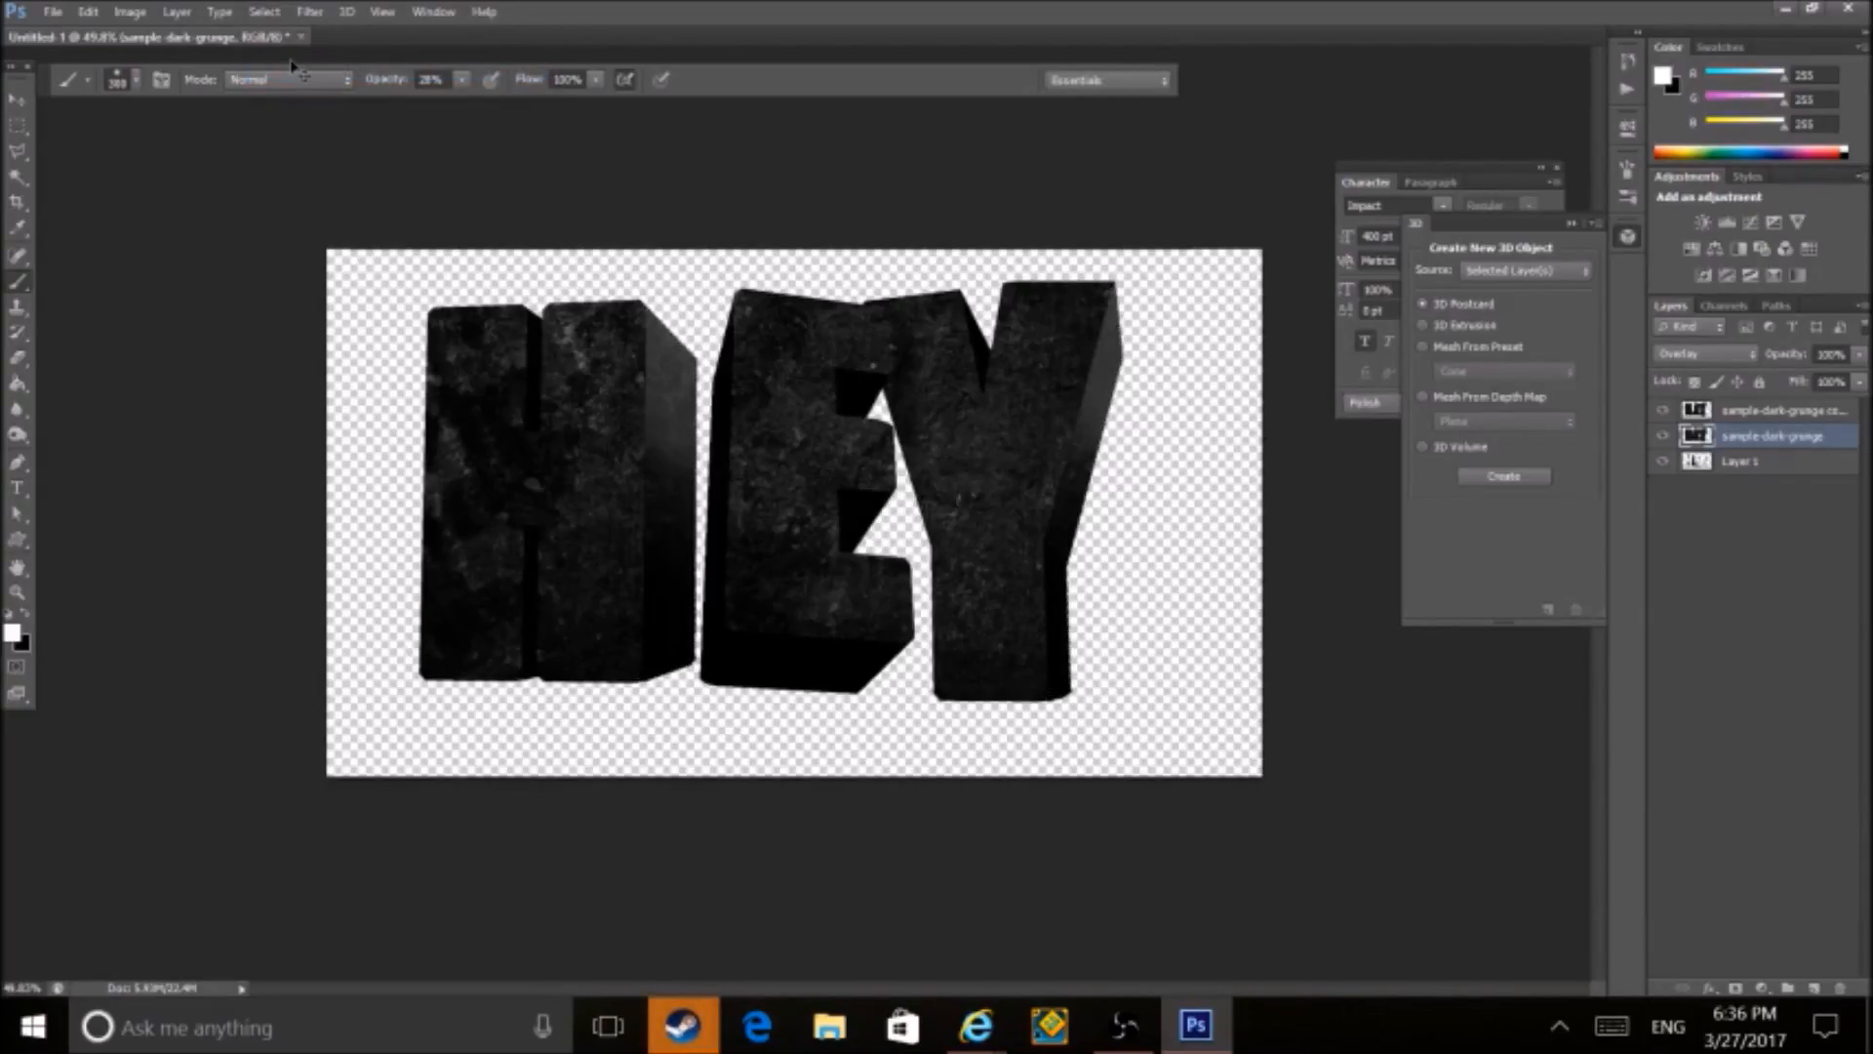
- Lighten the selected side faces on the sample-dark-grunge layer with the white brush at 17% opacity, and deselect them
{"action": "key", "text": "alt+bracketright"}
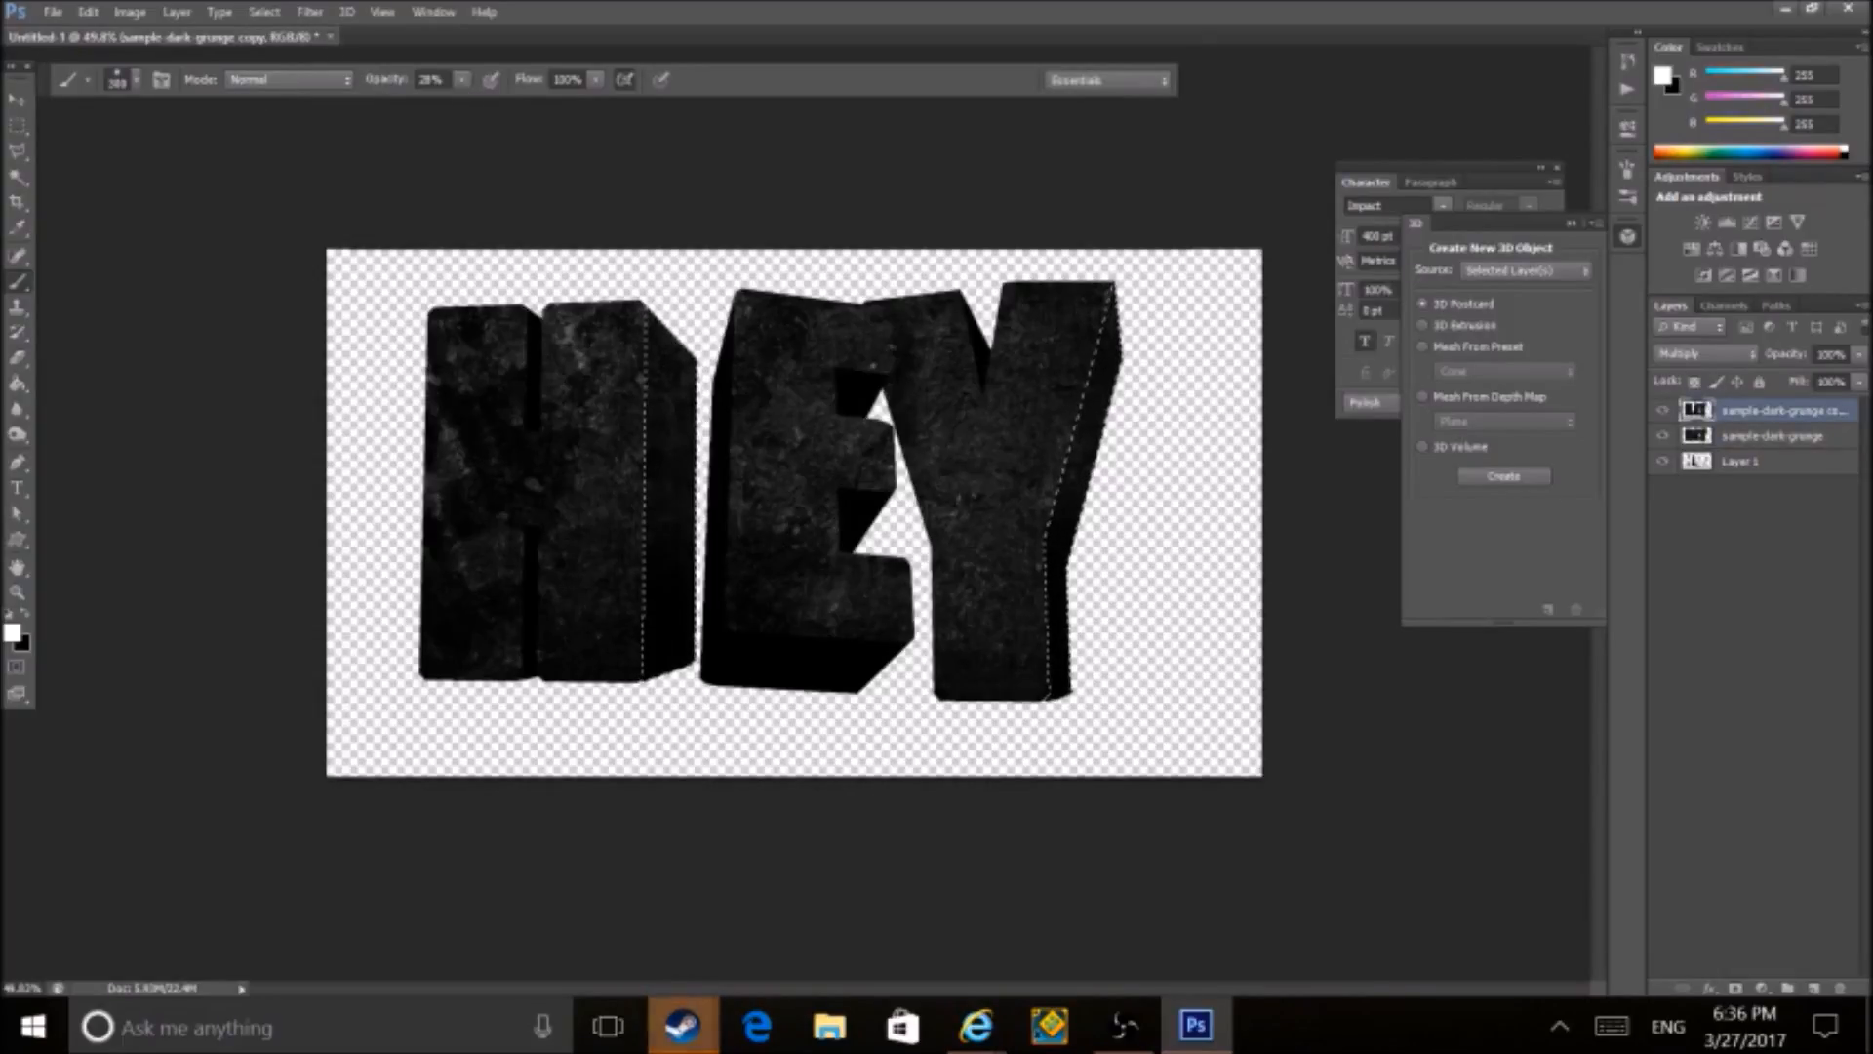
{"action": "key", "text": "alt+bracketleft"}
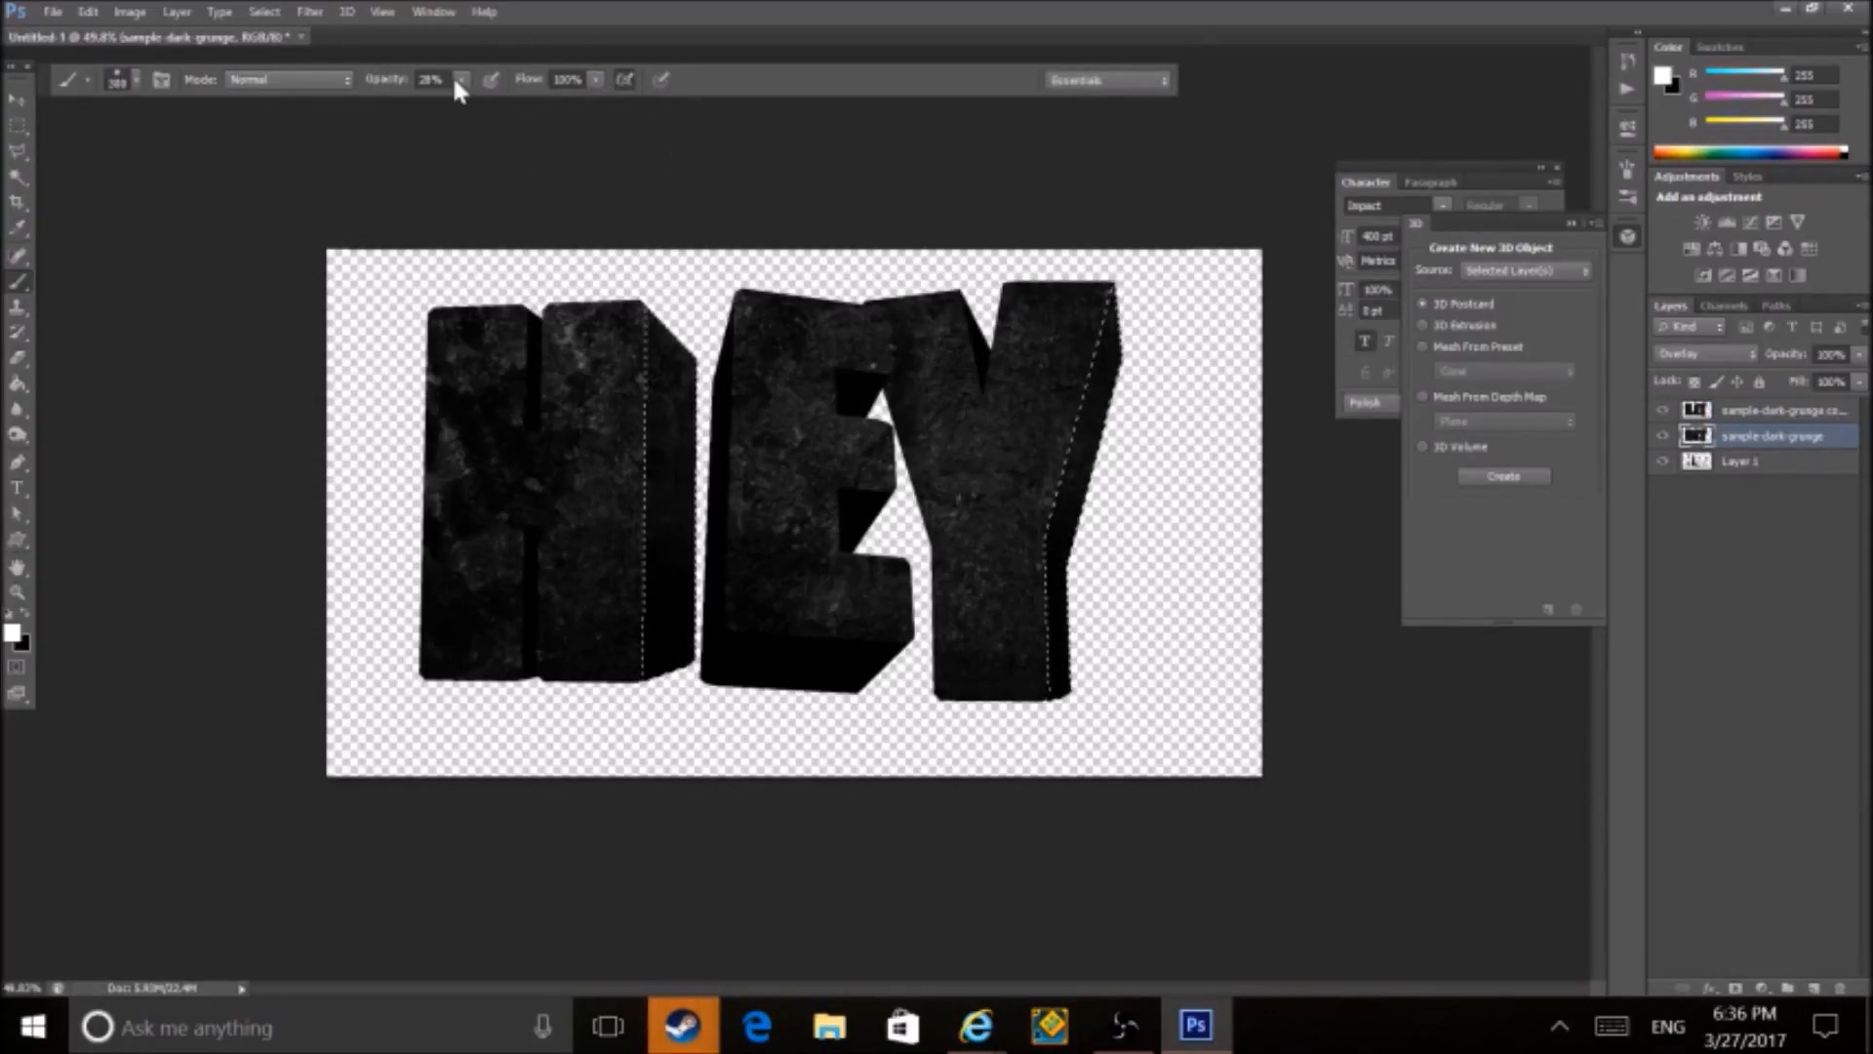
{"action": "left_click", "coordinate": [462, 80]}
{"action": "left_click_drag", "start_coordinate": [452, 109], "coordinate": [448, 110]}
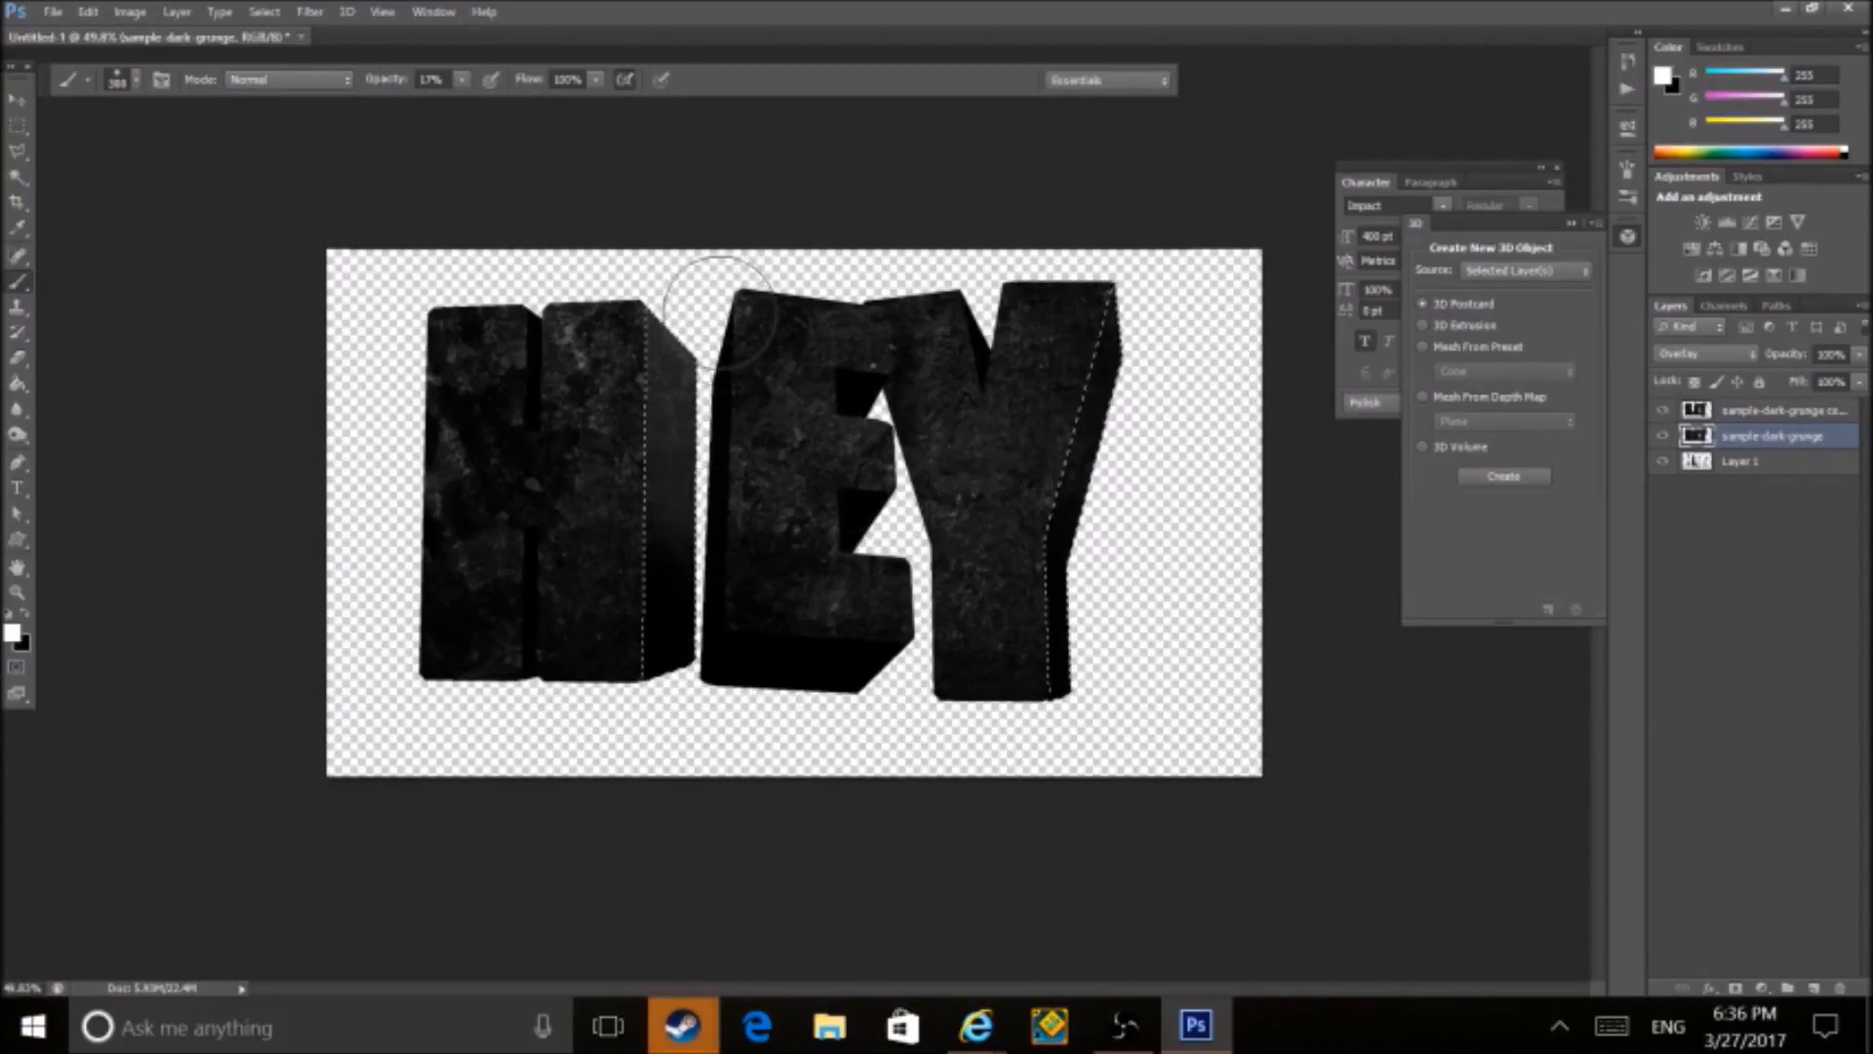
{"action": "key", "text": "ctrl+d"}
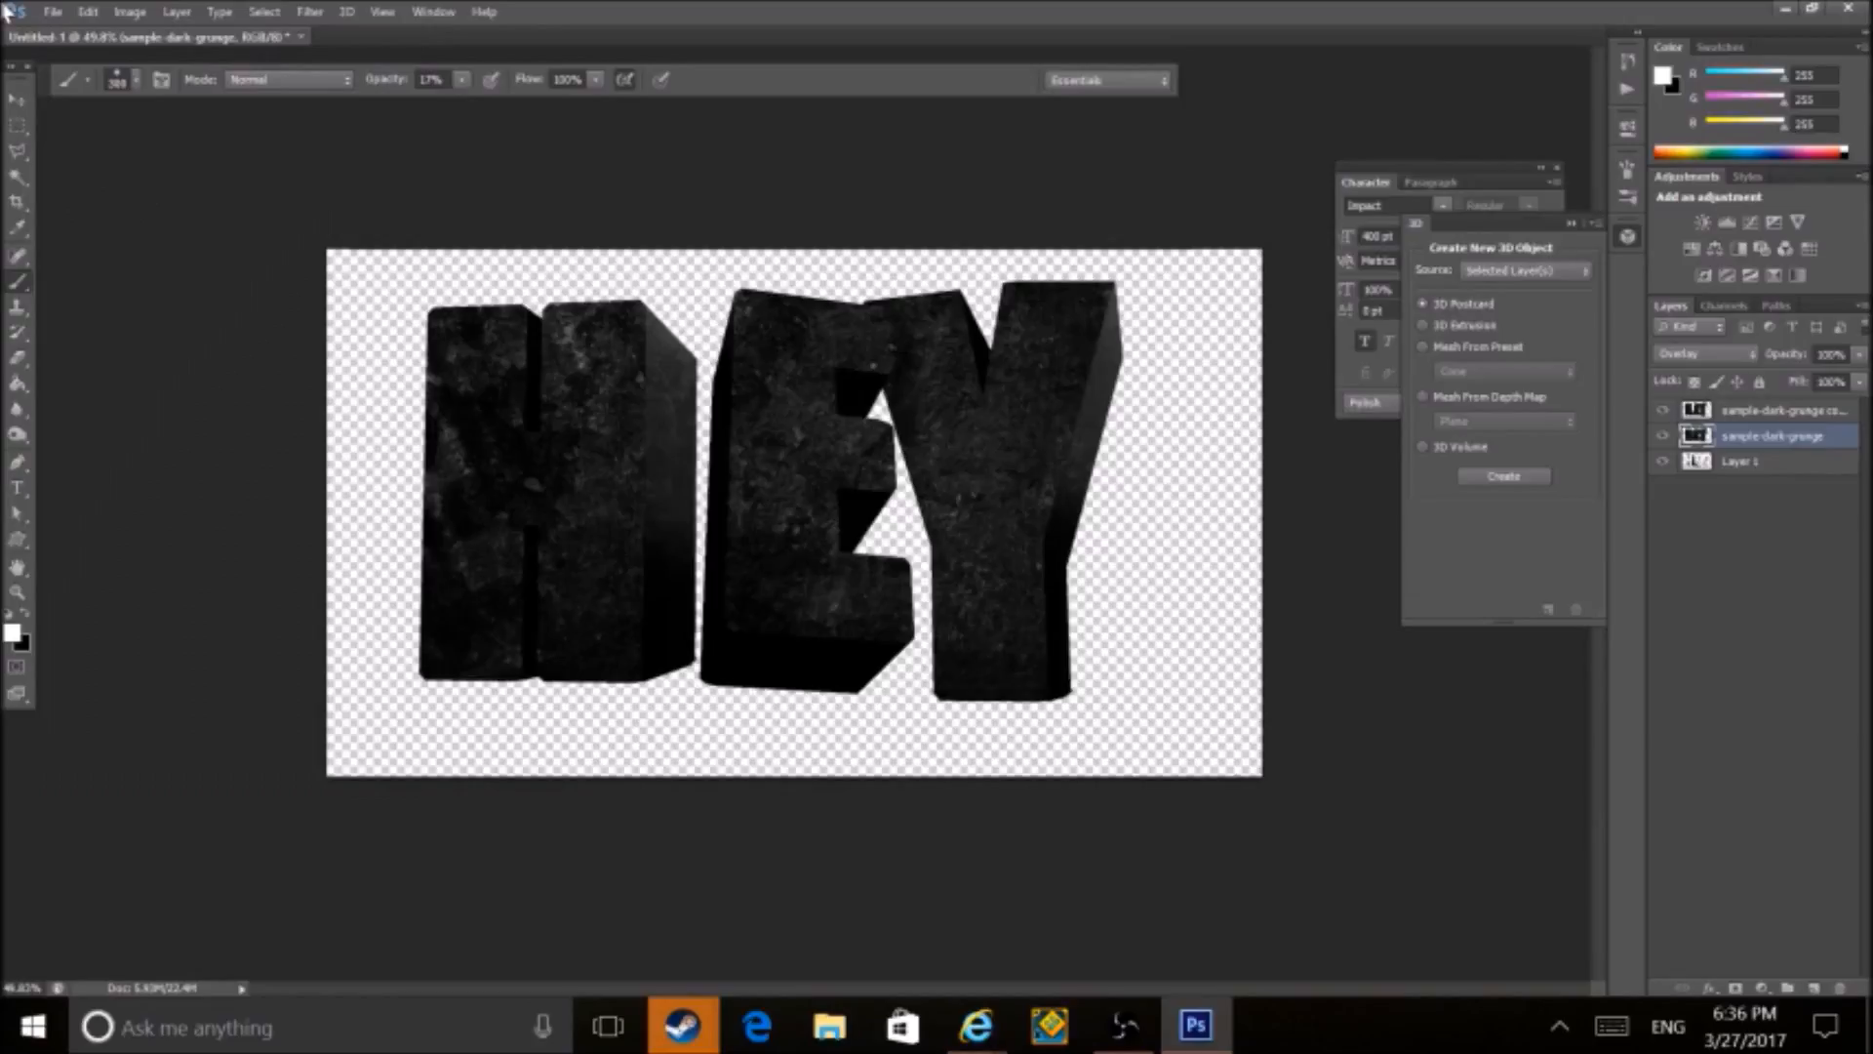
- Place the cracked 3538988_orig texture in the document and enlarge it to cover the whole canvas
{"action": "left_click", "coordinate": [53, 11]}
{"action": "left_click", "coordinate": [117, 152]}
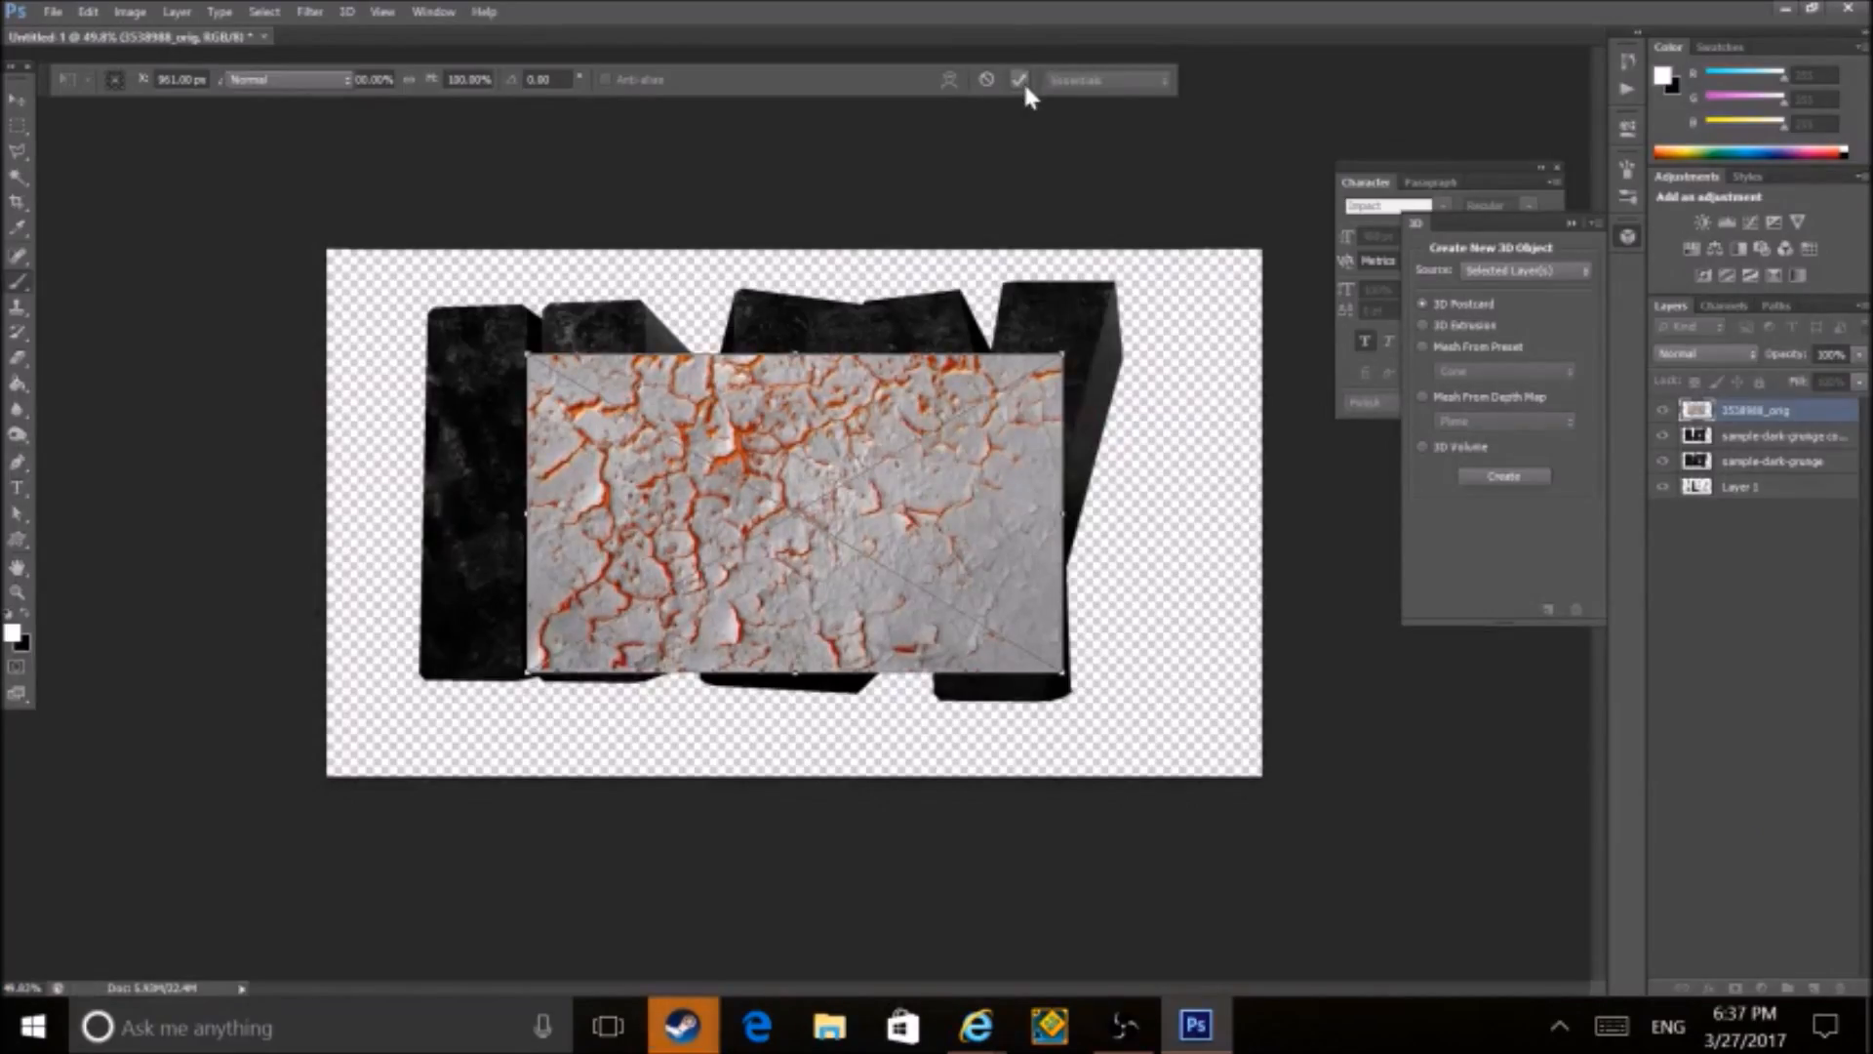
{"action": "left_click", "coordinate": [1021, 79]}
{"action": "key", "text": "ctrl+t"}
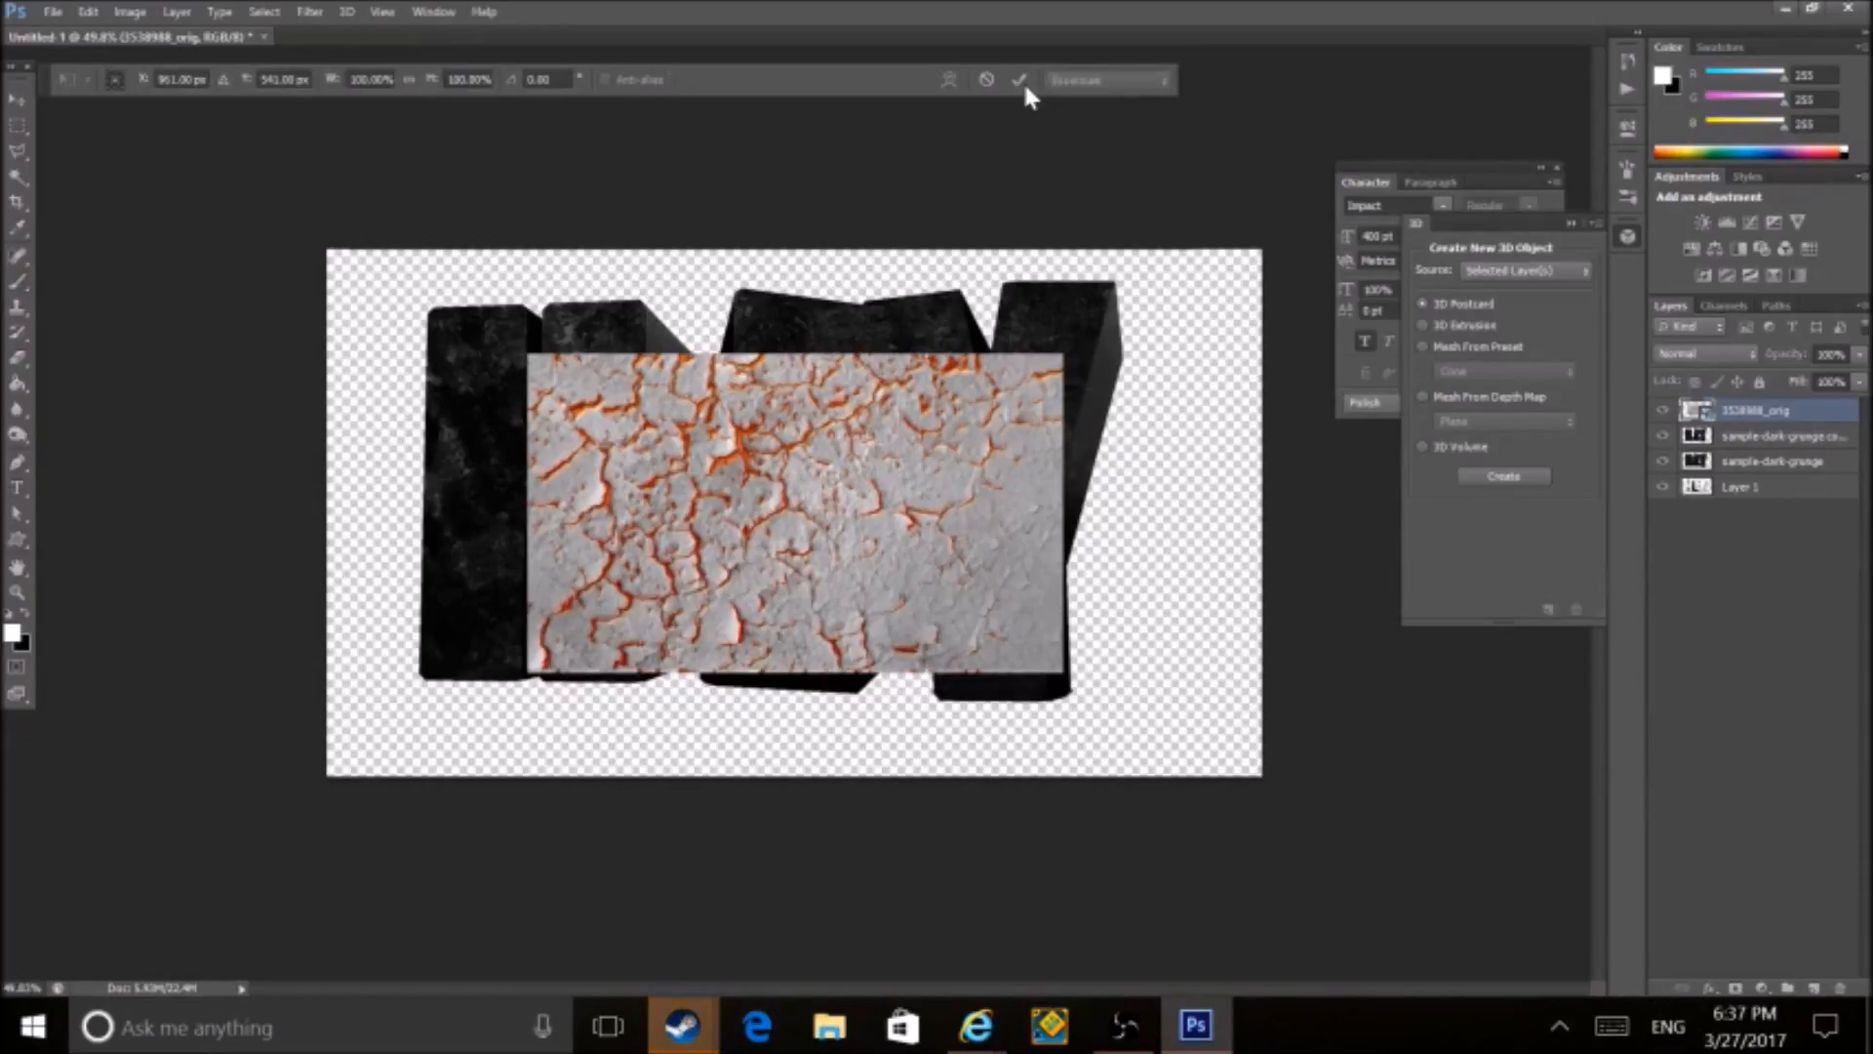
{"action": "left_click_drag", "start_coordinate": [1061, 359], "coordinate": [1815, 5]}
{"action": "left_click_drag", "start_coordinate": [532, 668], "coordinate": [182, 878]}
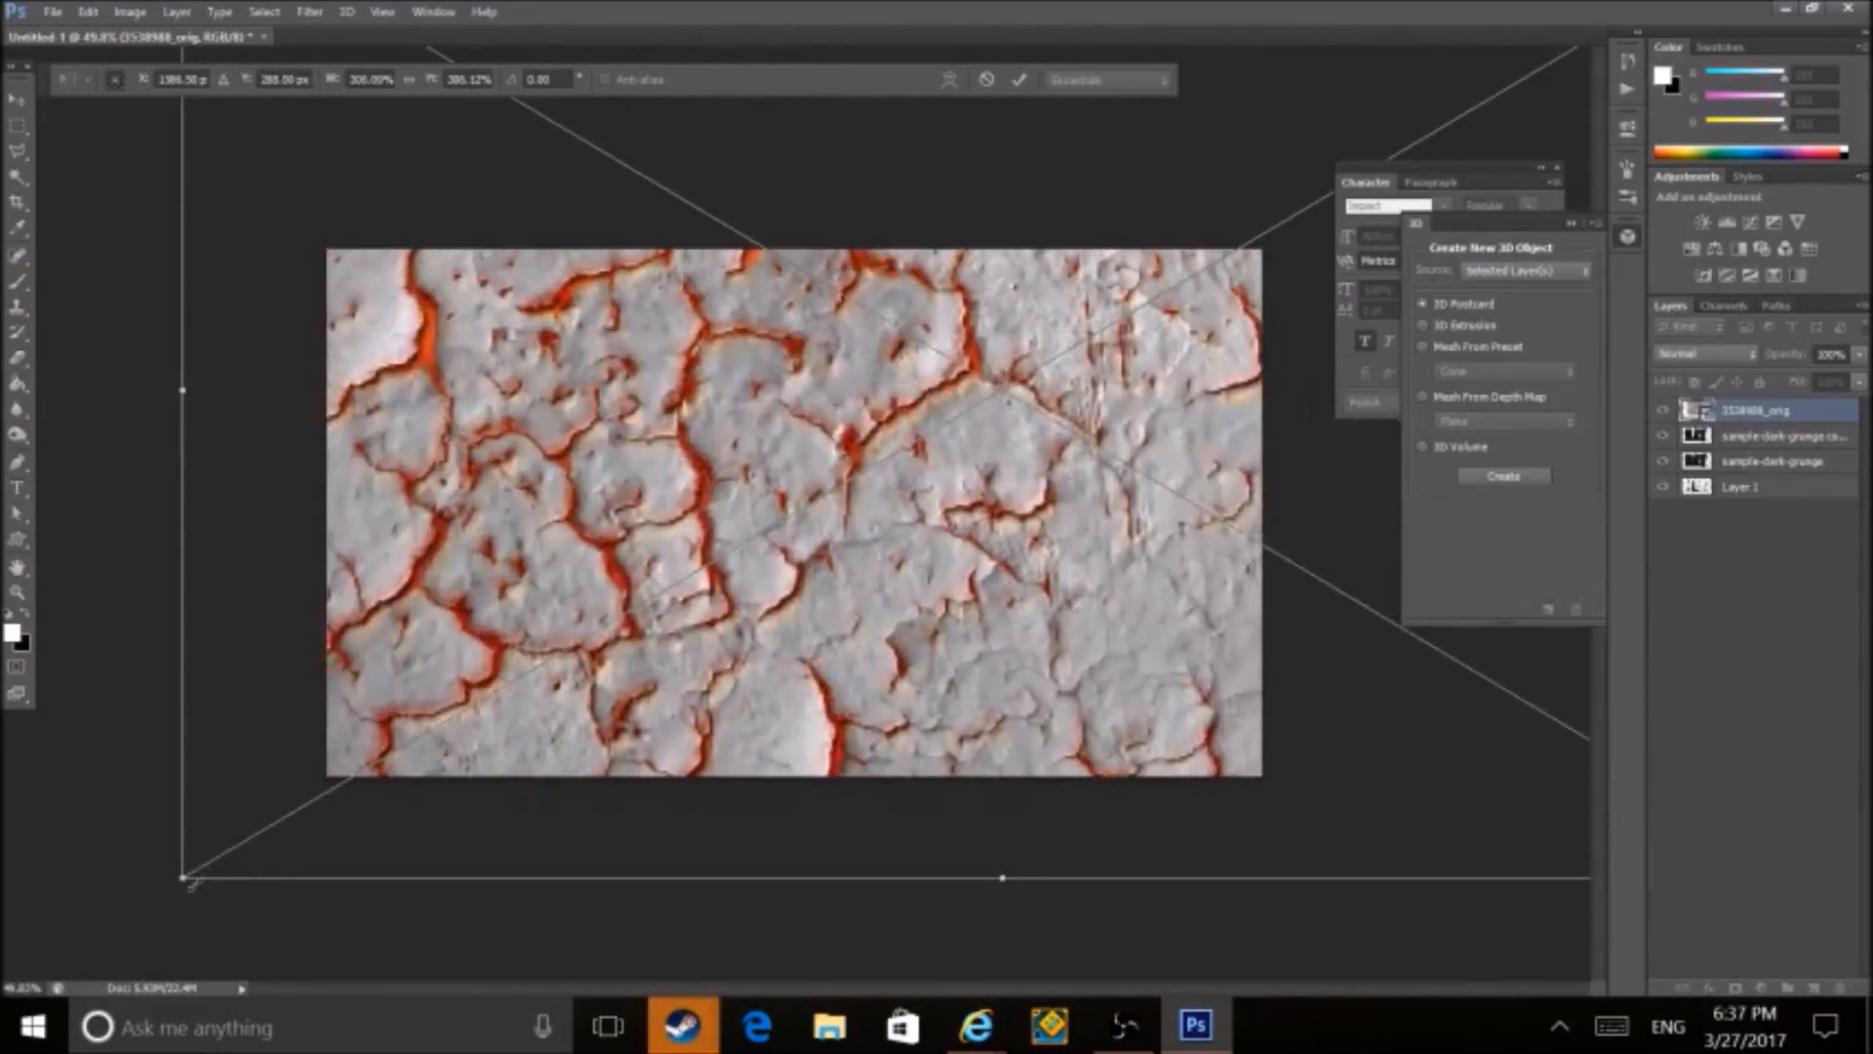
{"action": "left_click", "coordinate": [1018, 79]}
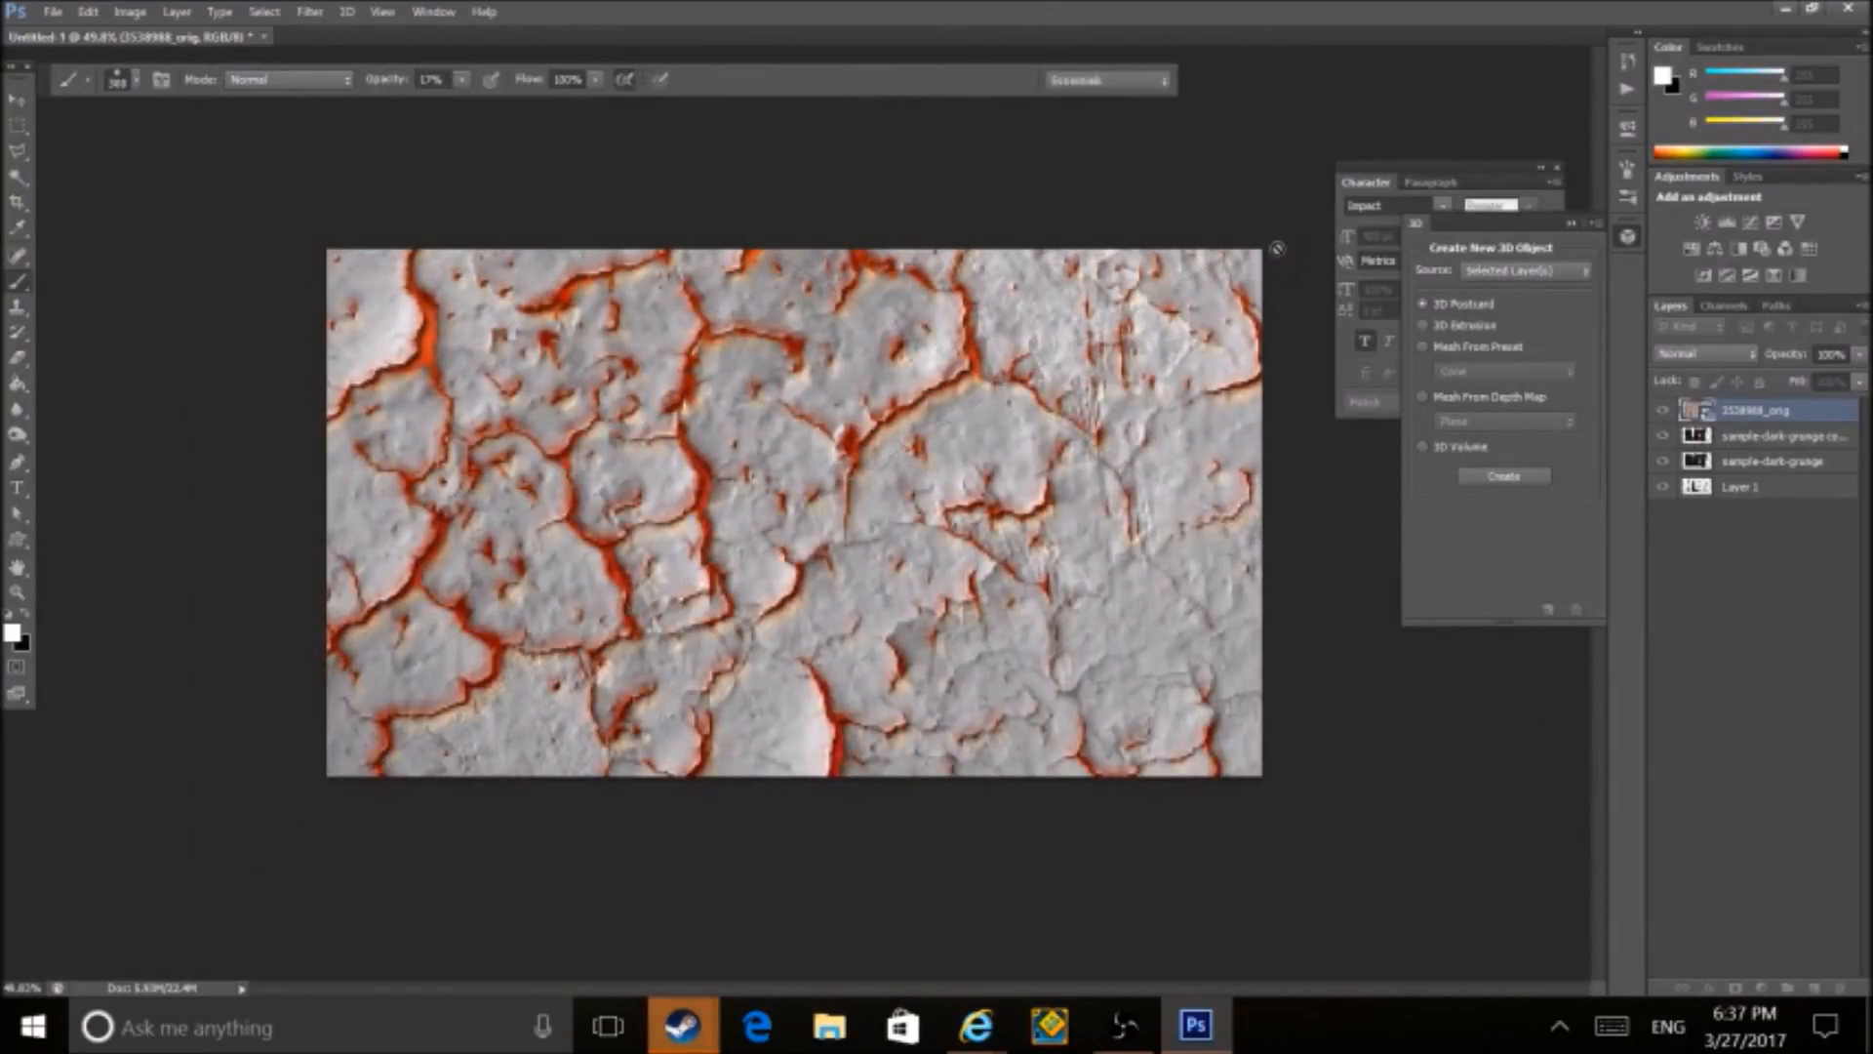
- Rasterize the 3538988_orig layer and duplicate it
{"action": "right_click", "coordinate": [1744, 417]}
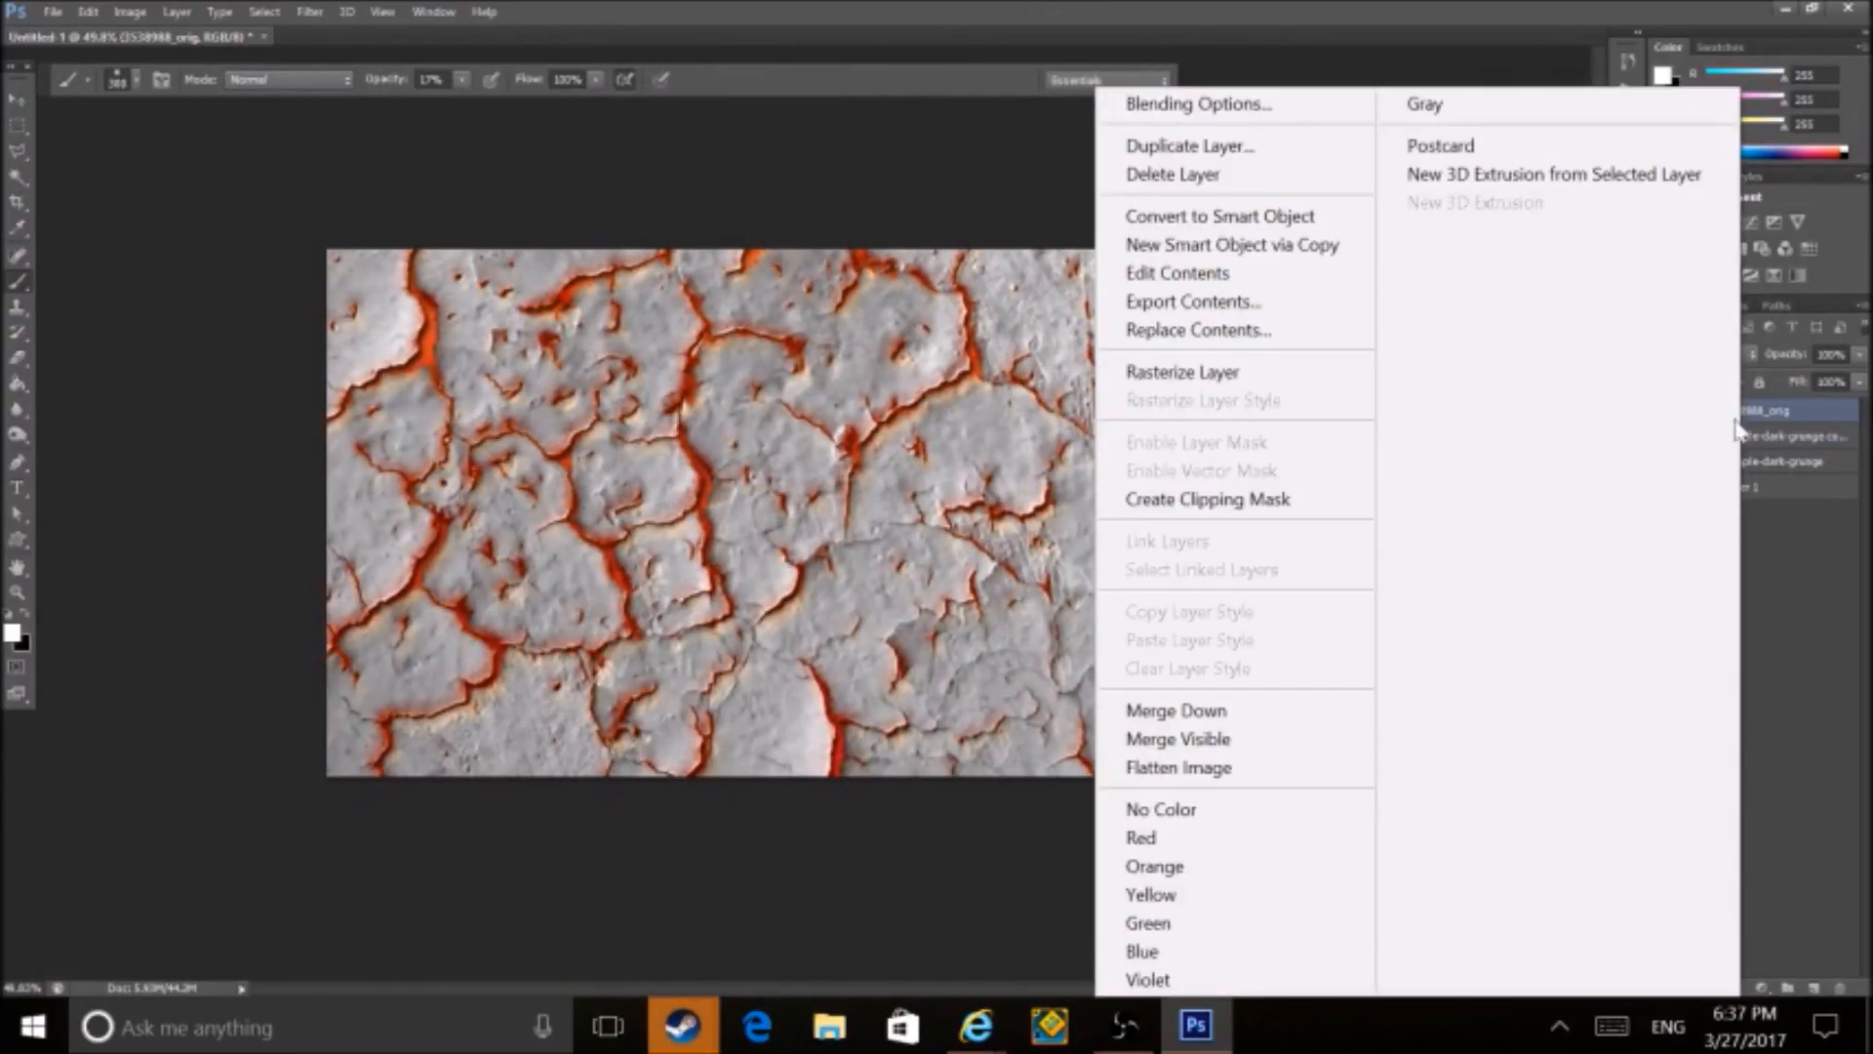
{"action": "left_click", "coordinate": [1177, 375]}
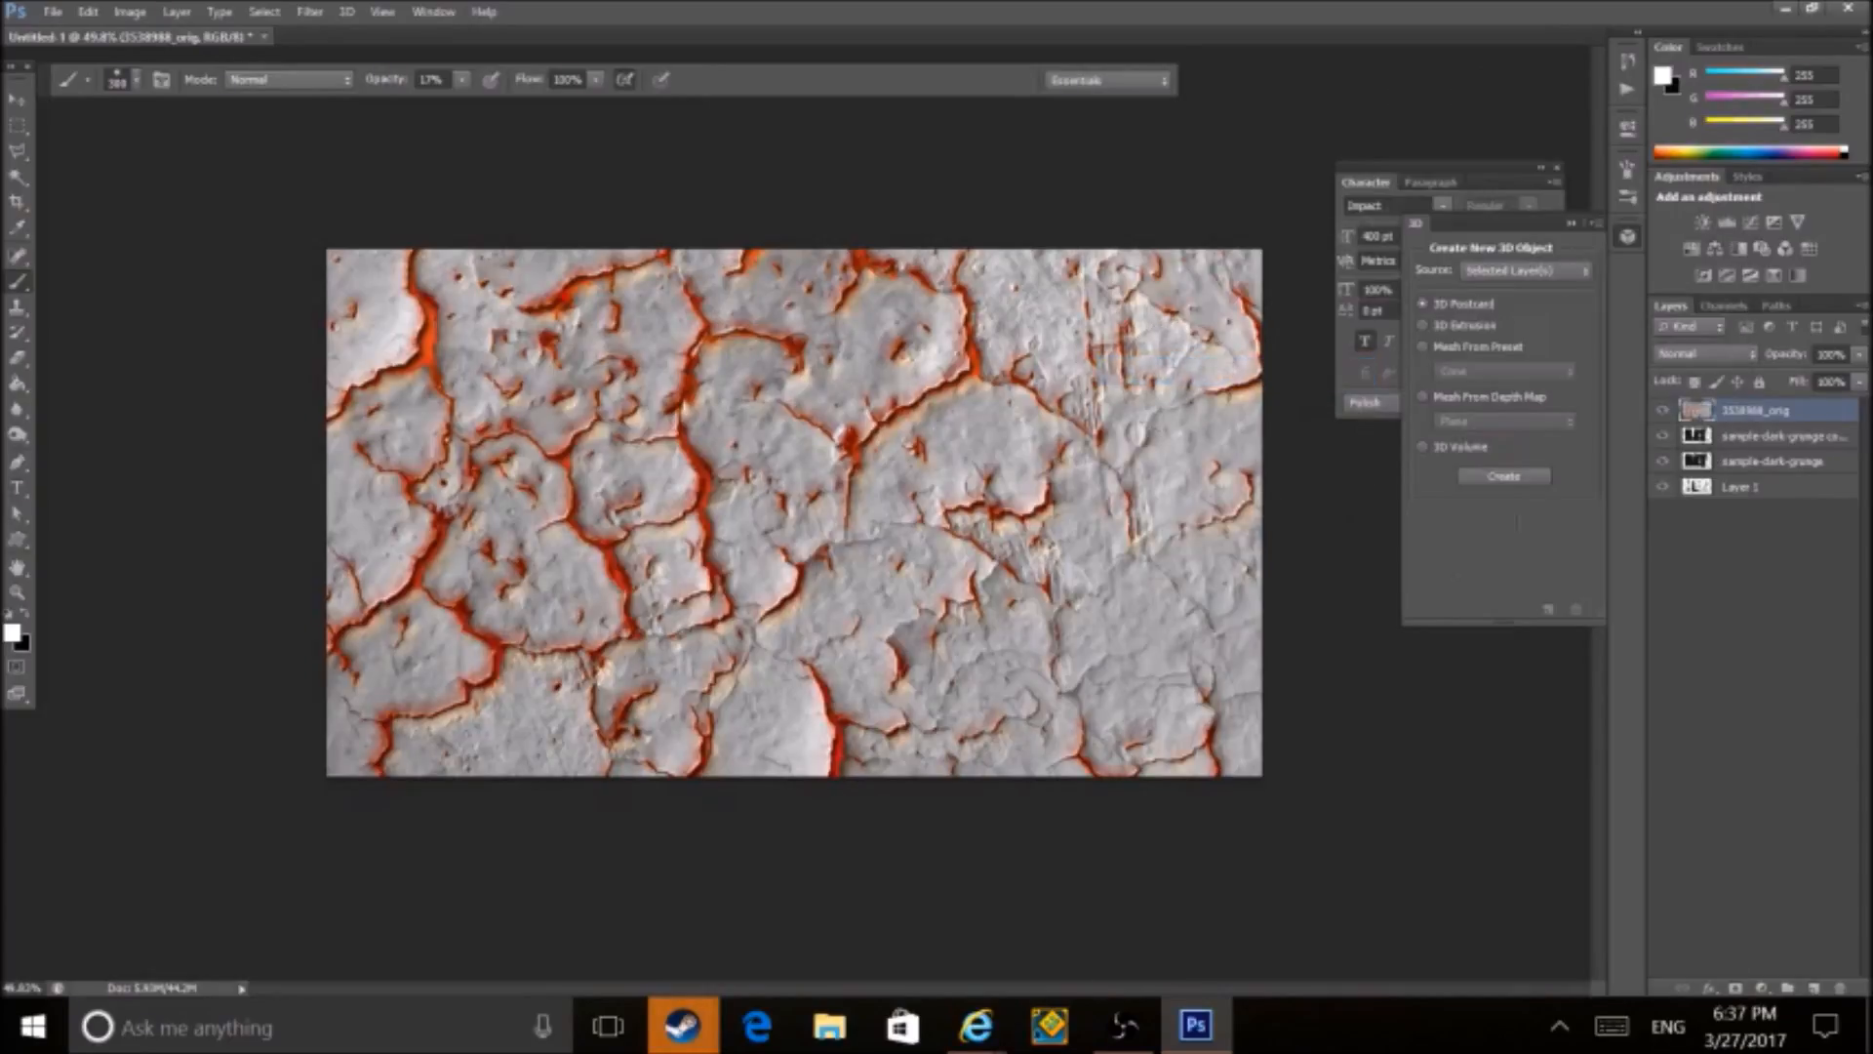
{"action": "key", "text": "ctrl+j"}
- Set the blend mode of the cracked texture copy to Multiply and that of the original 3538988_orig layer to Overlay
{"action": "left_click", "coordinate": [1715, 353]}
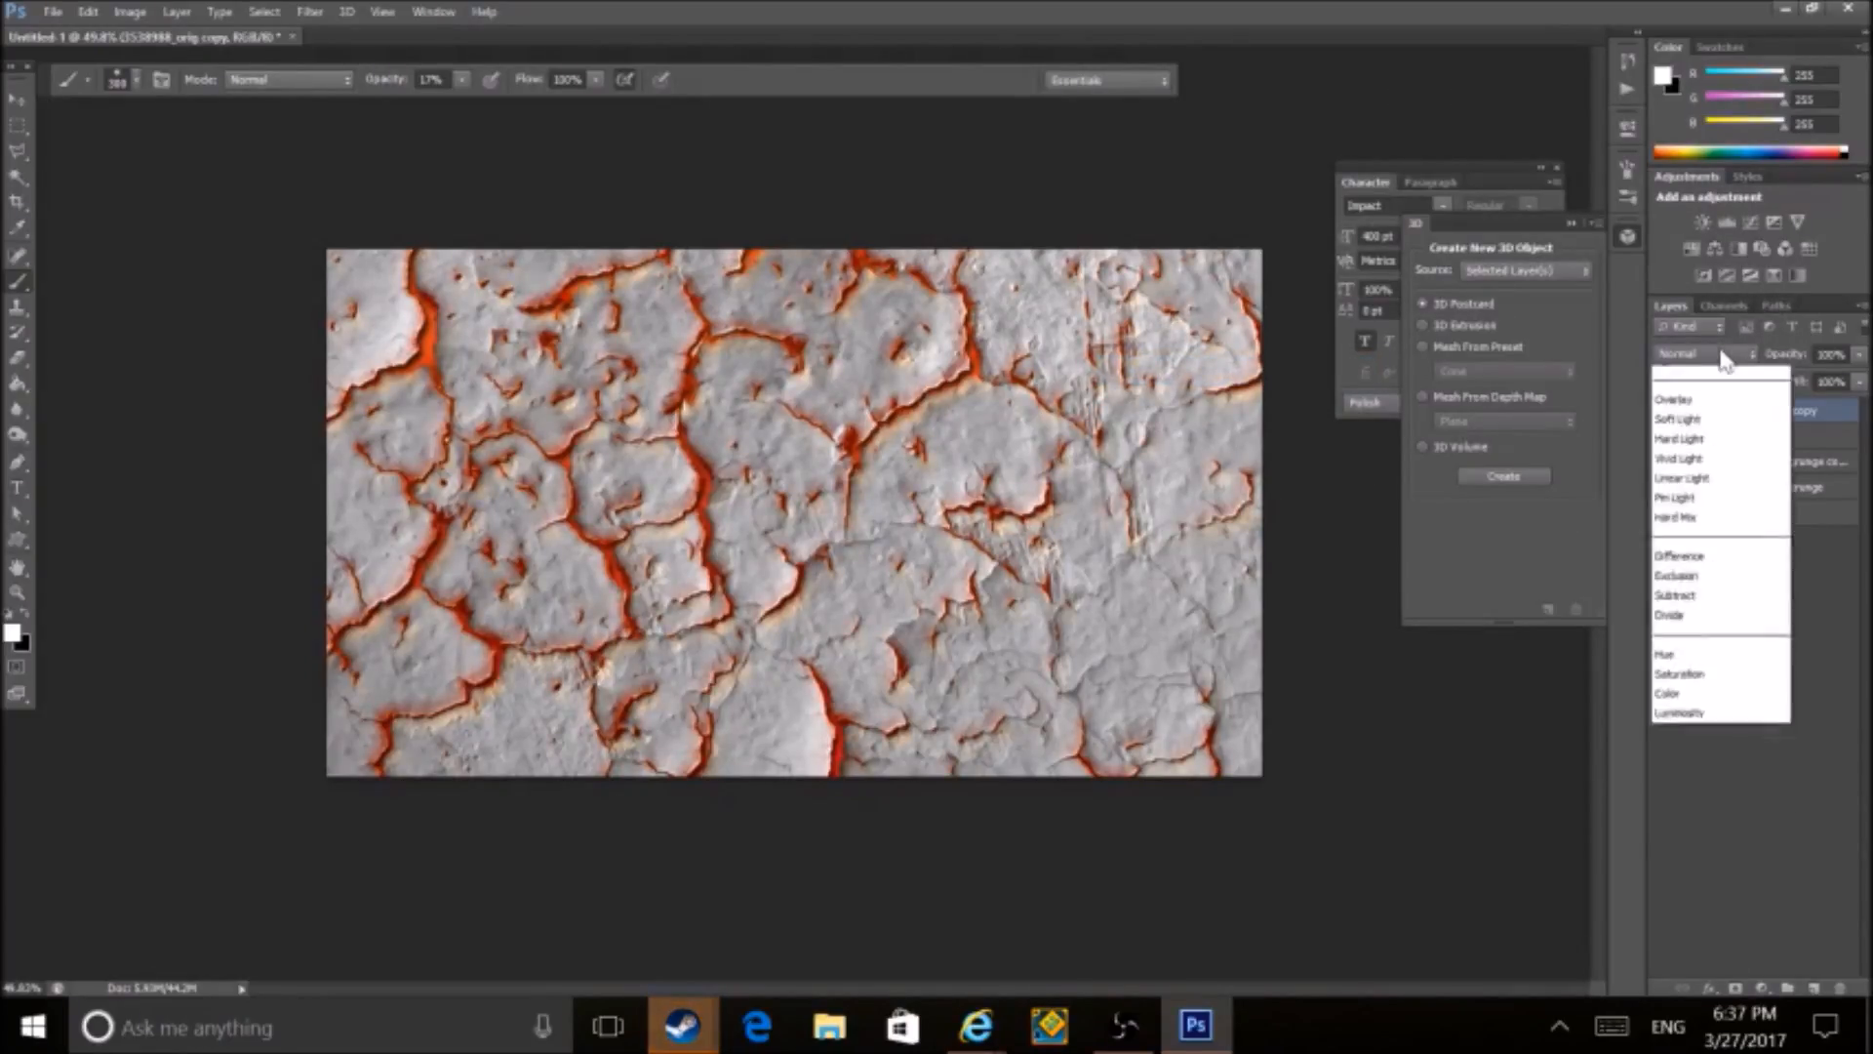
{"action": "left_click", "coordinate": [1674, 453]}
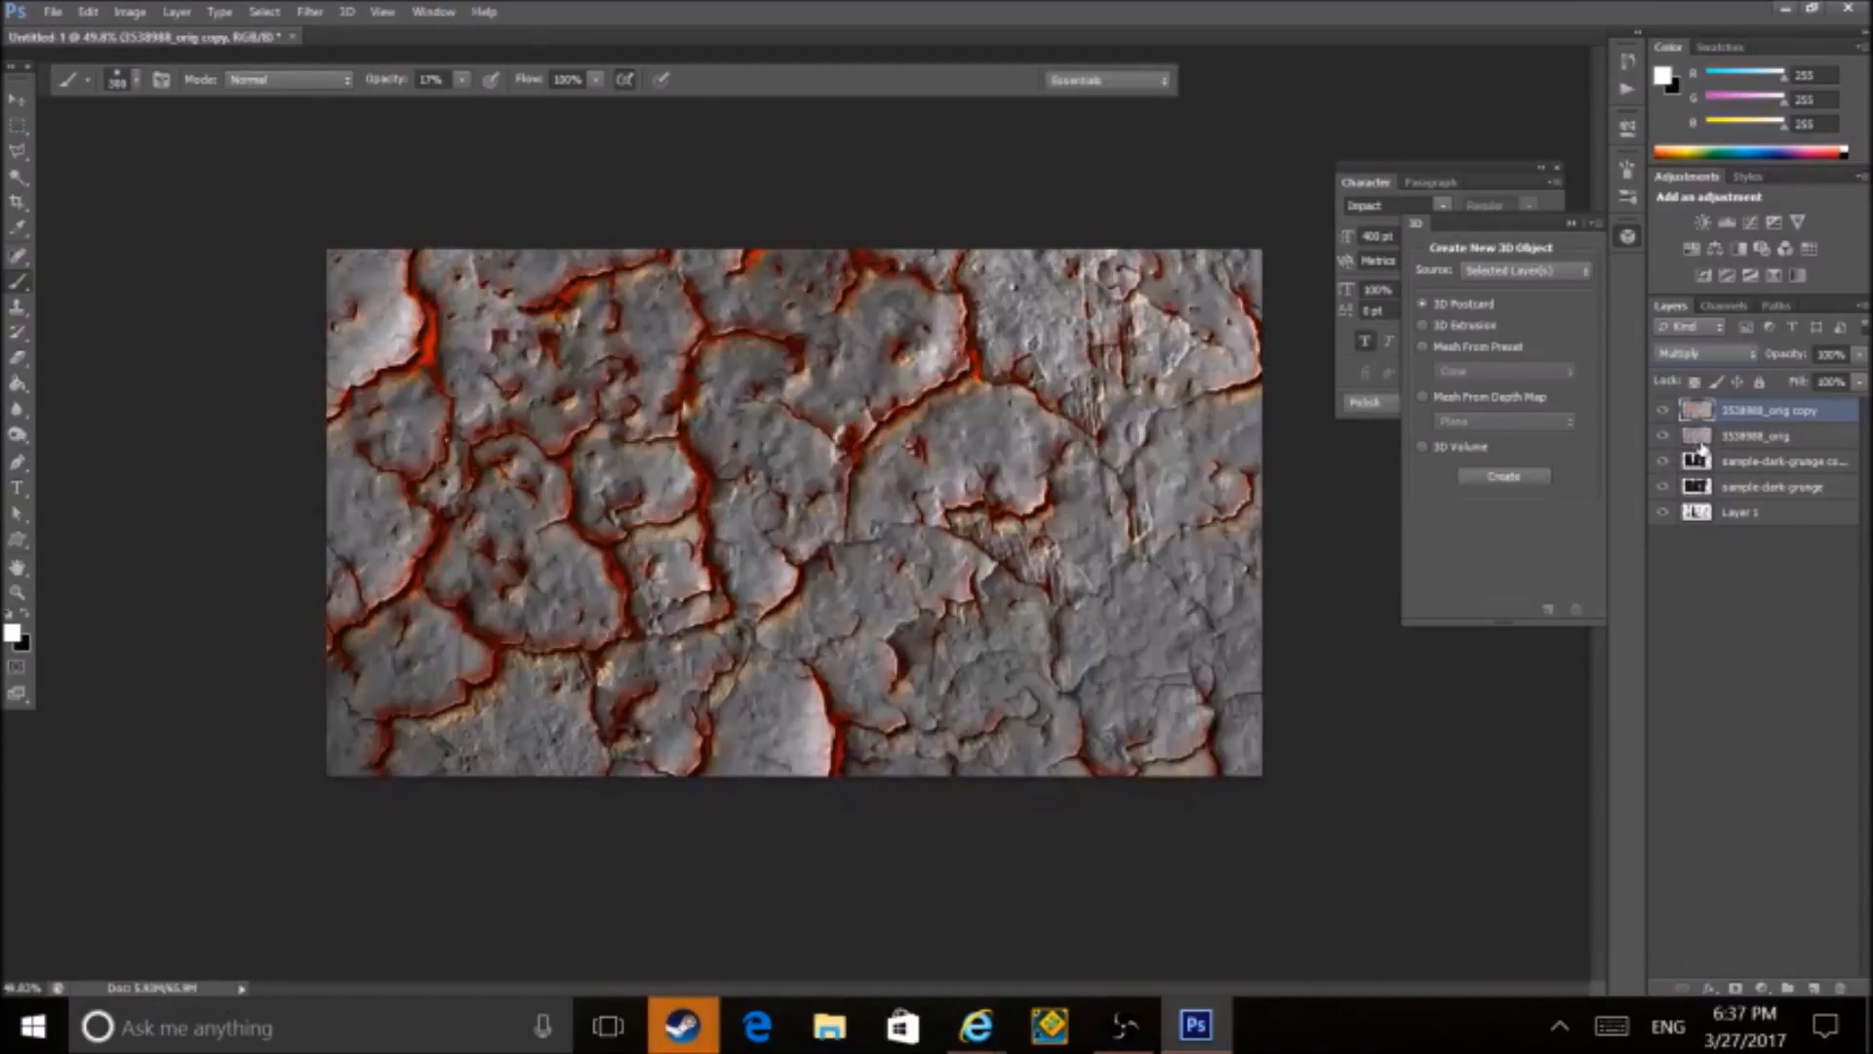
{"action": "left_click", "coordinate": [1703, 436]}
{"action": "left_click", "coordinate": [1713, 357]}
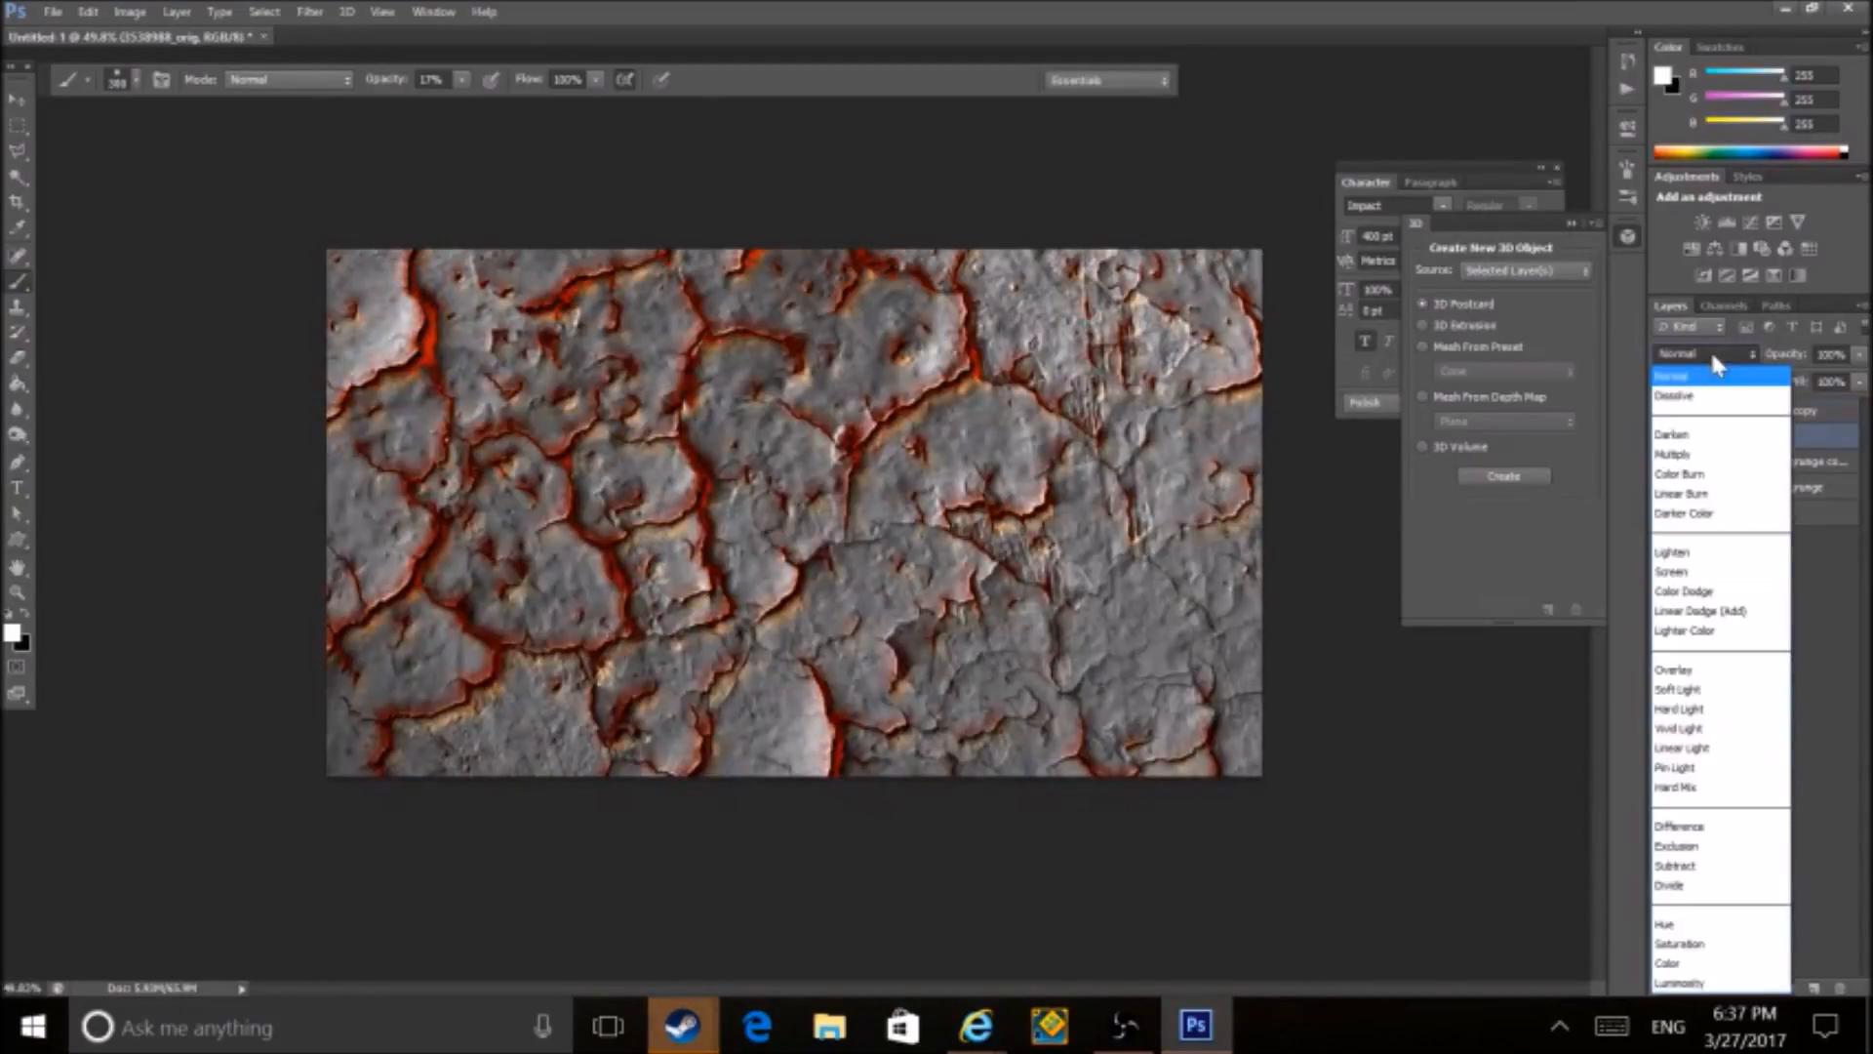
{"action": "left_click", "coordinate": [1688, 688]}
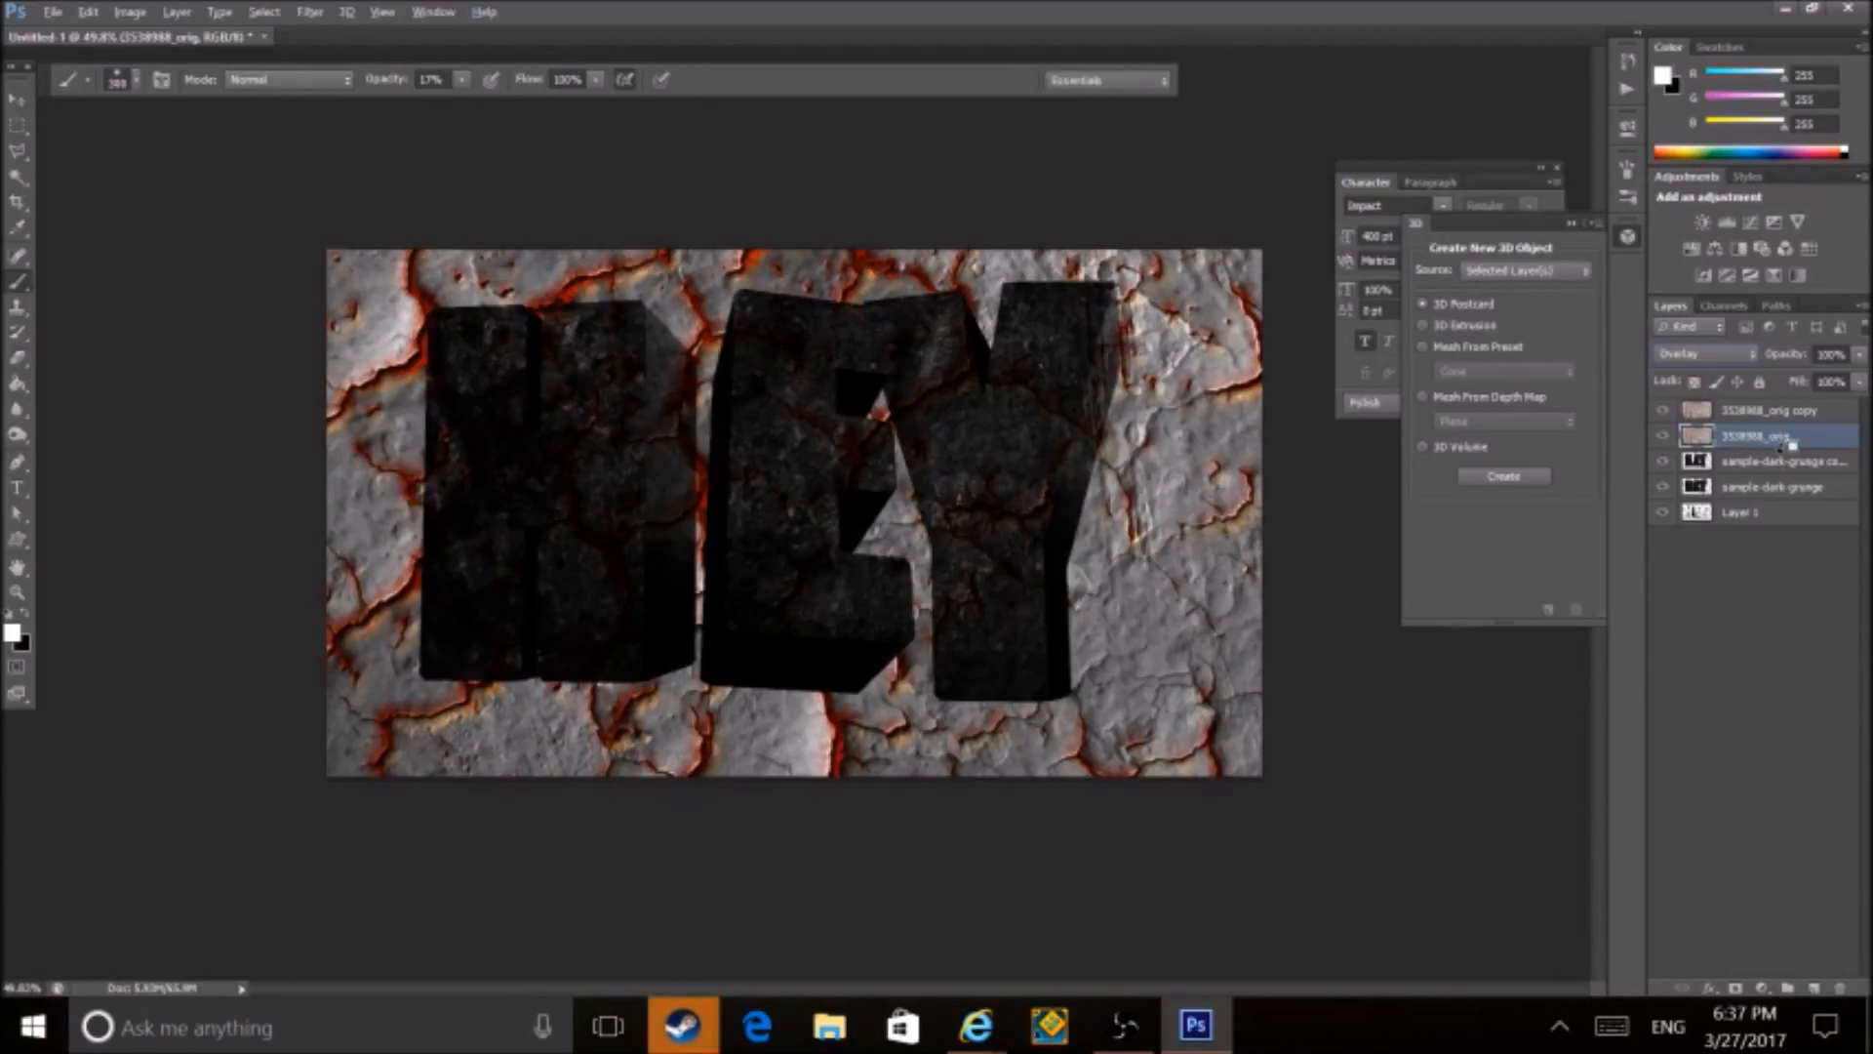
- Clip both cracked texture layers to the sample-dark-grunge copy layer beneath them
{"action": "left_click_drag", "start_coordinate": [1791, 444], "coordinate": [1810, 425]}
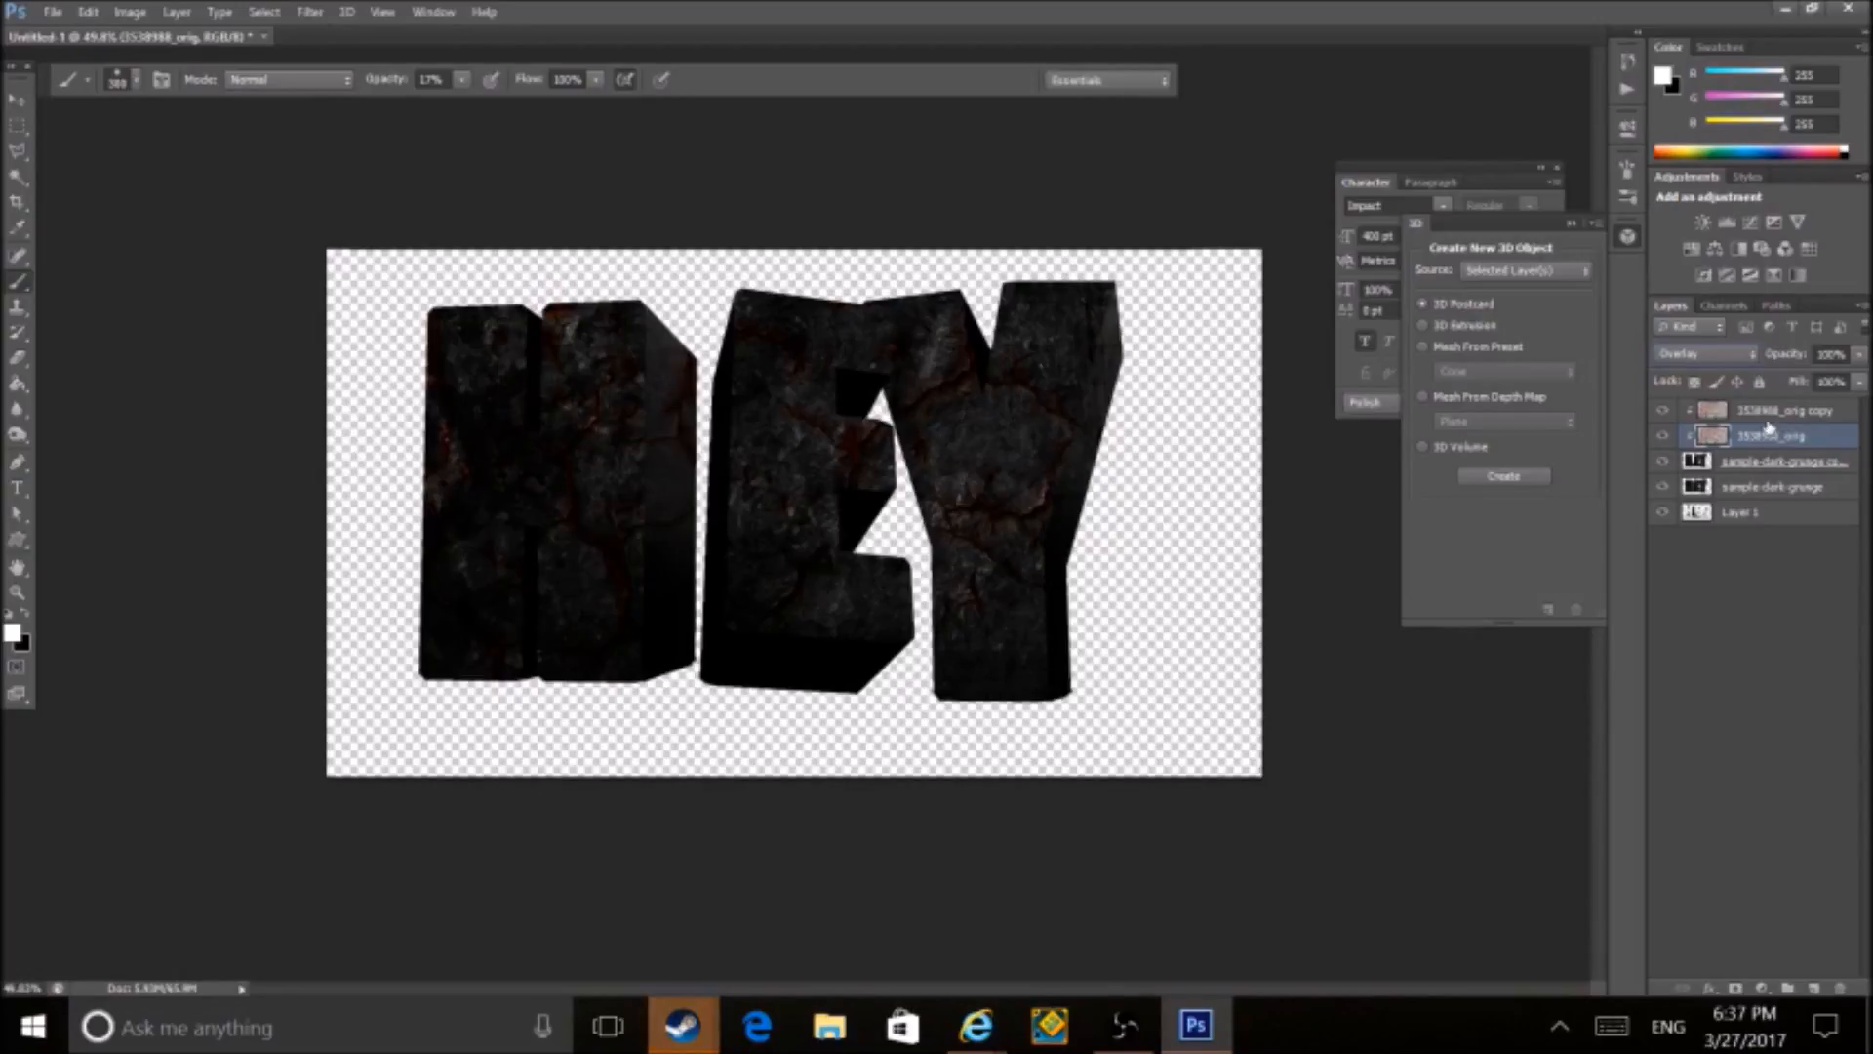
{"action": "left_click", "coordinate": [1755, 420]}
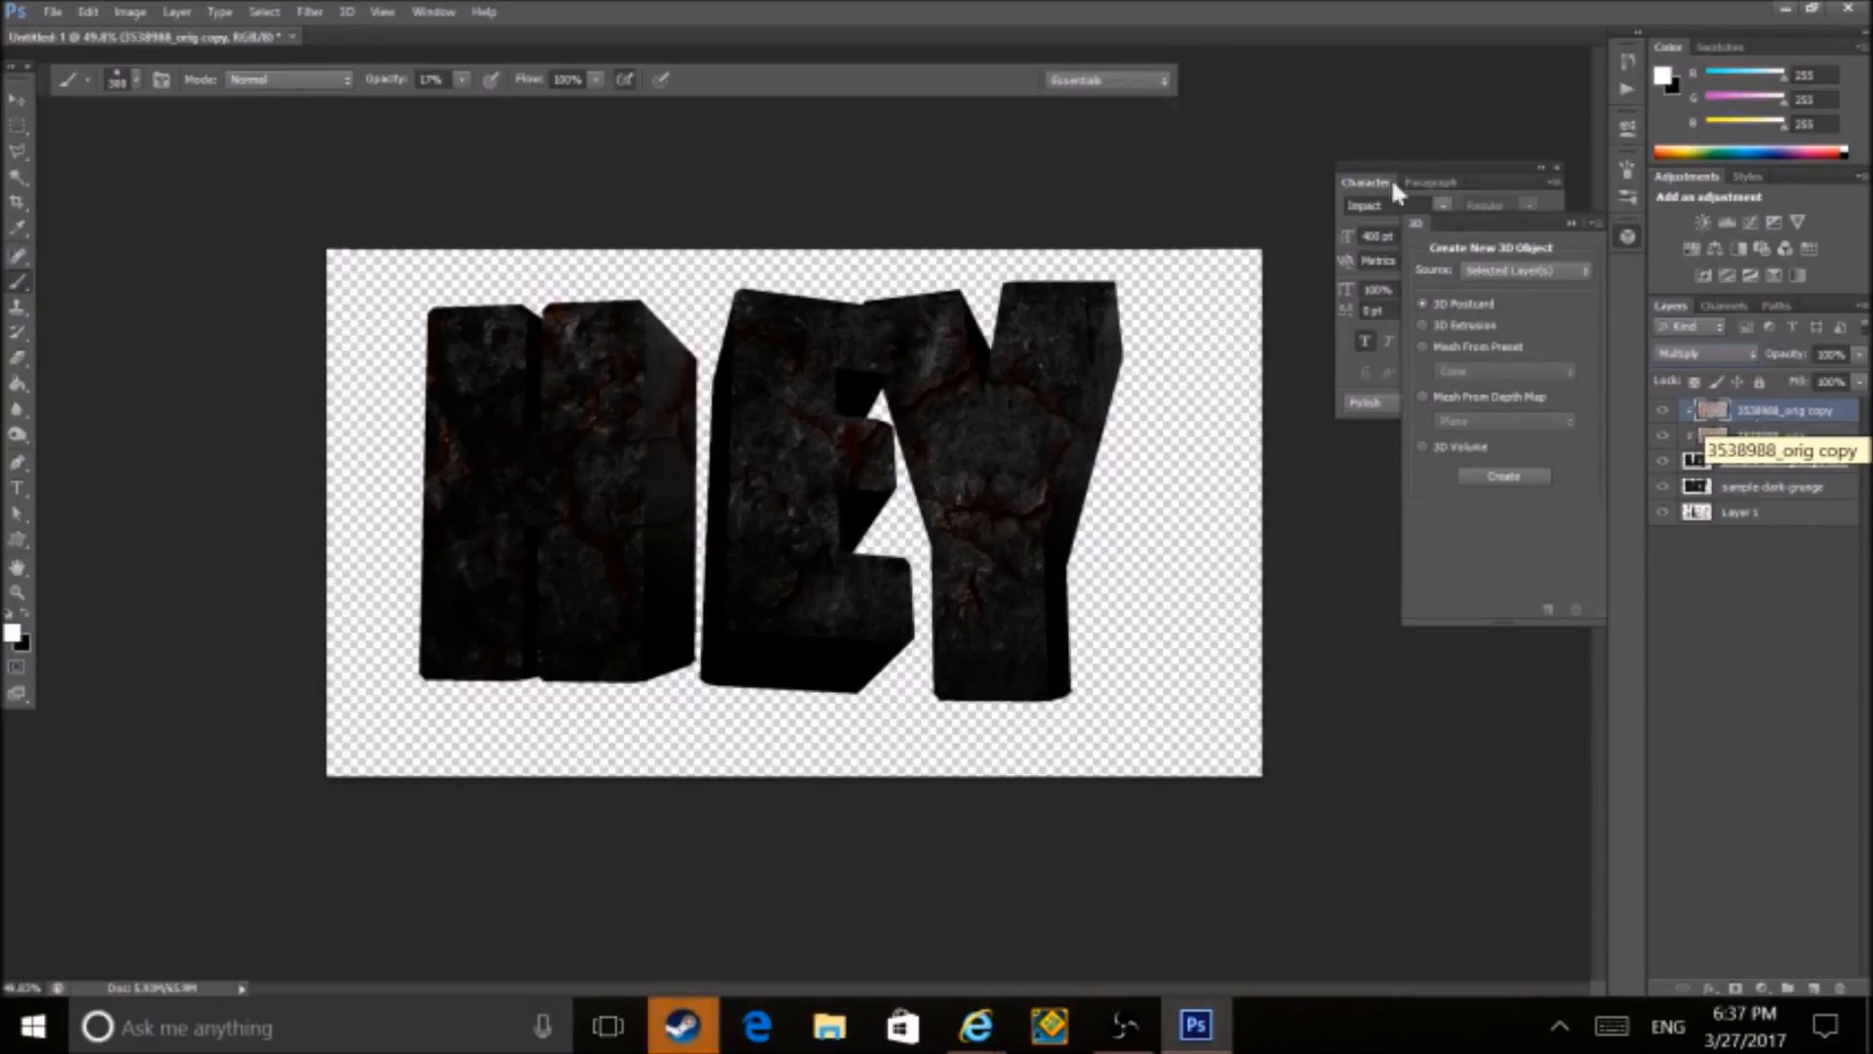
- Shift the hue of the 3538988_orig copy layer to green with a Hue/Saturation adjustment
{"action": "left_click", "coordinate": [129, 12]}
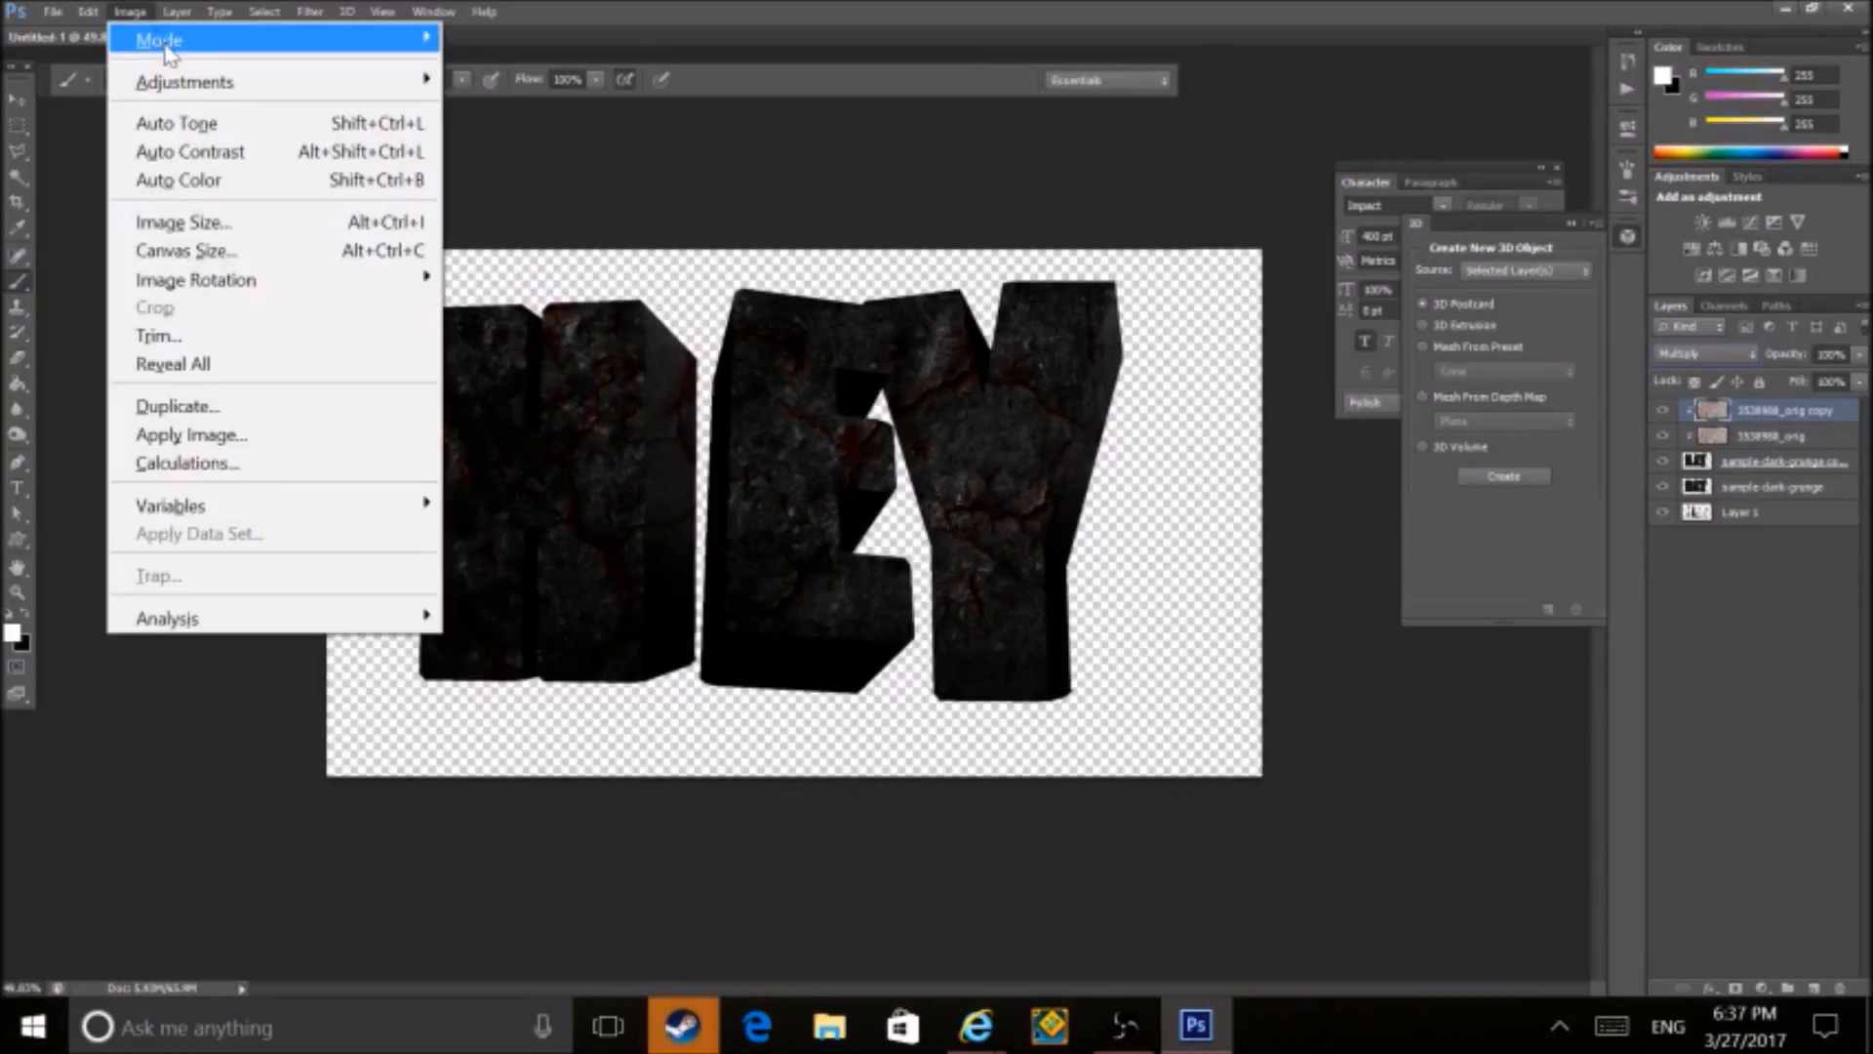
{"action": "mouse_move", "coordinate": [186, 82]}
{"action": "left_click", "coordinate": [583, 238]}
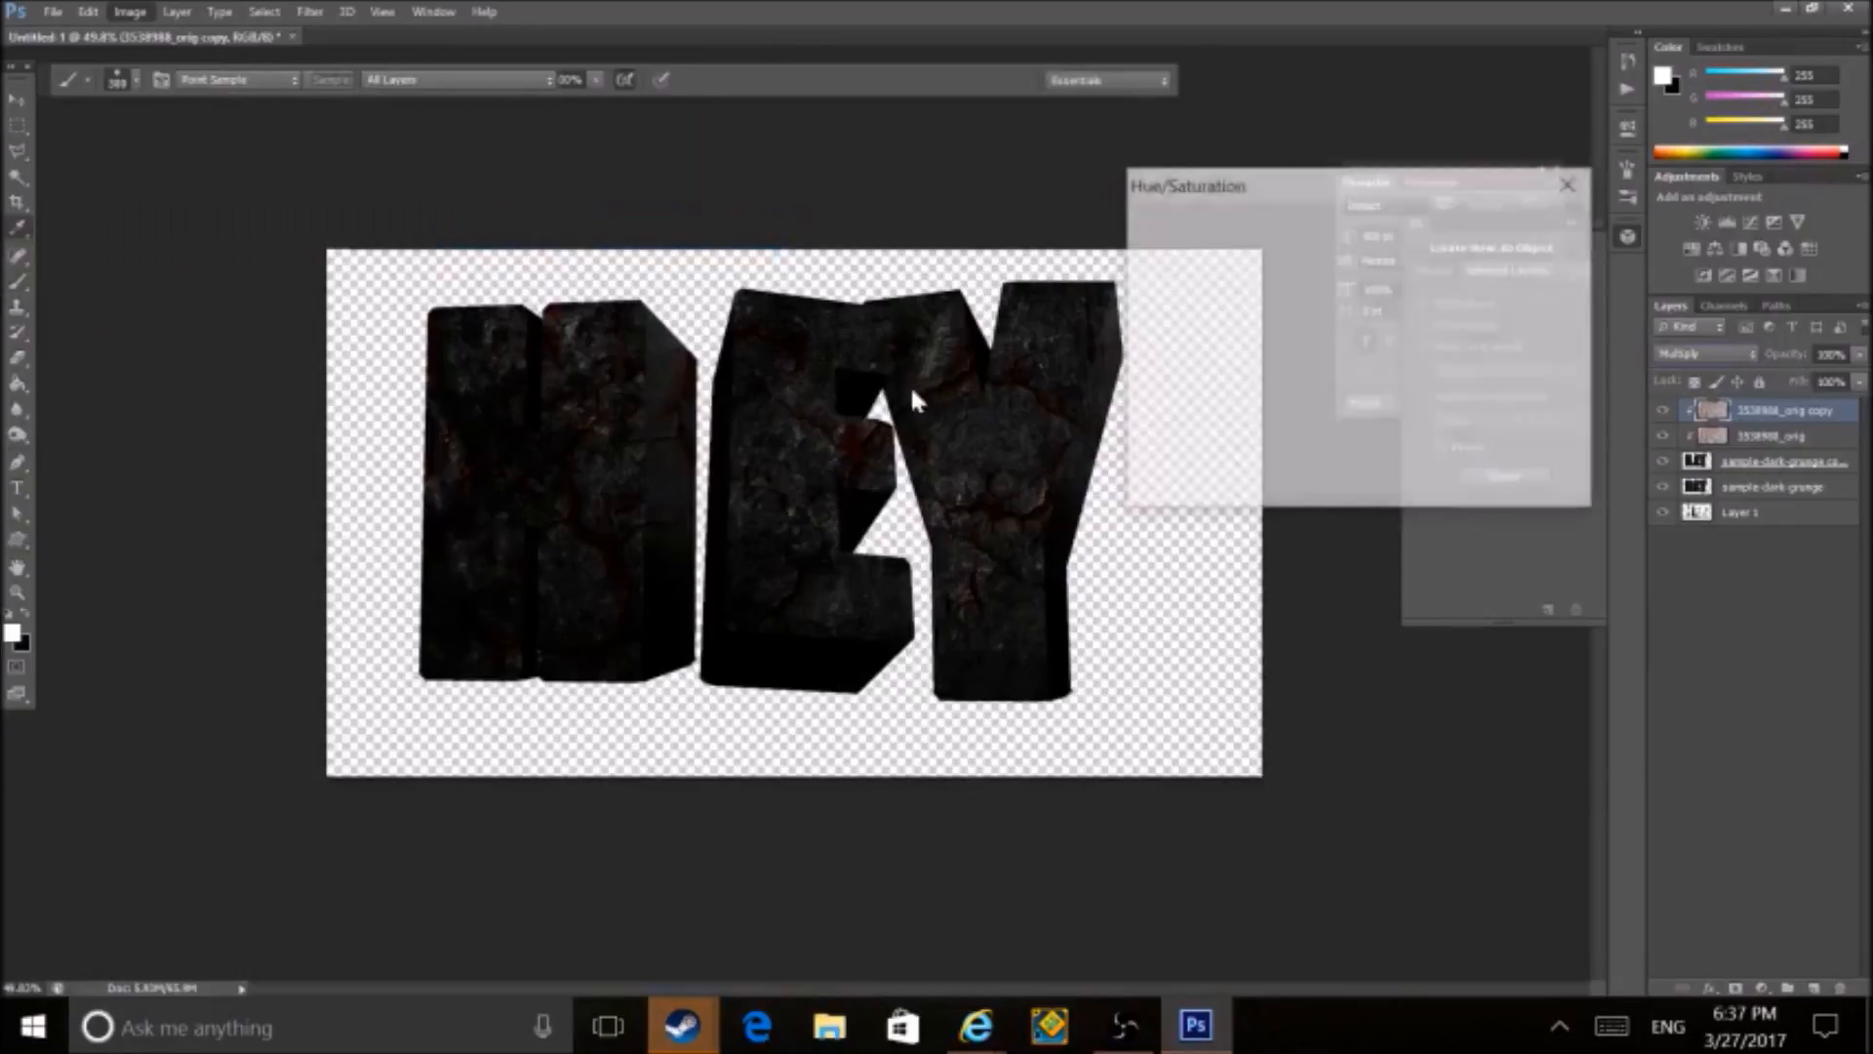
{"action": "left_click_drag", "start_coordinate": [1313, 314], "coordinate": [1391, 330]}
{"action": "left_click", "coordinate": [1546, 221]}
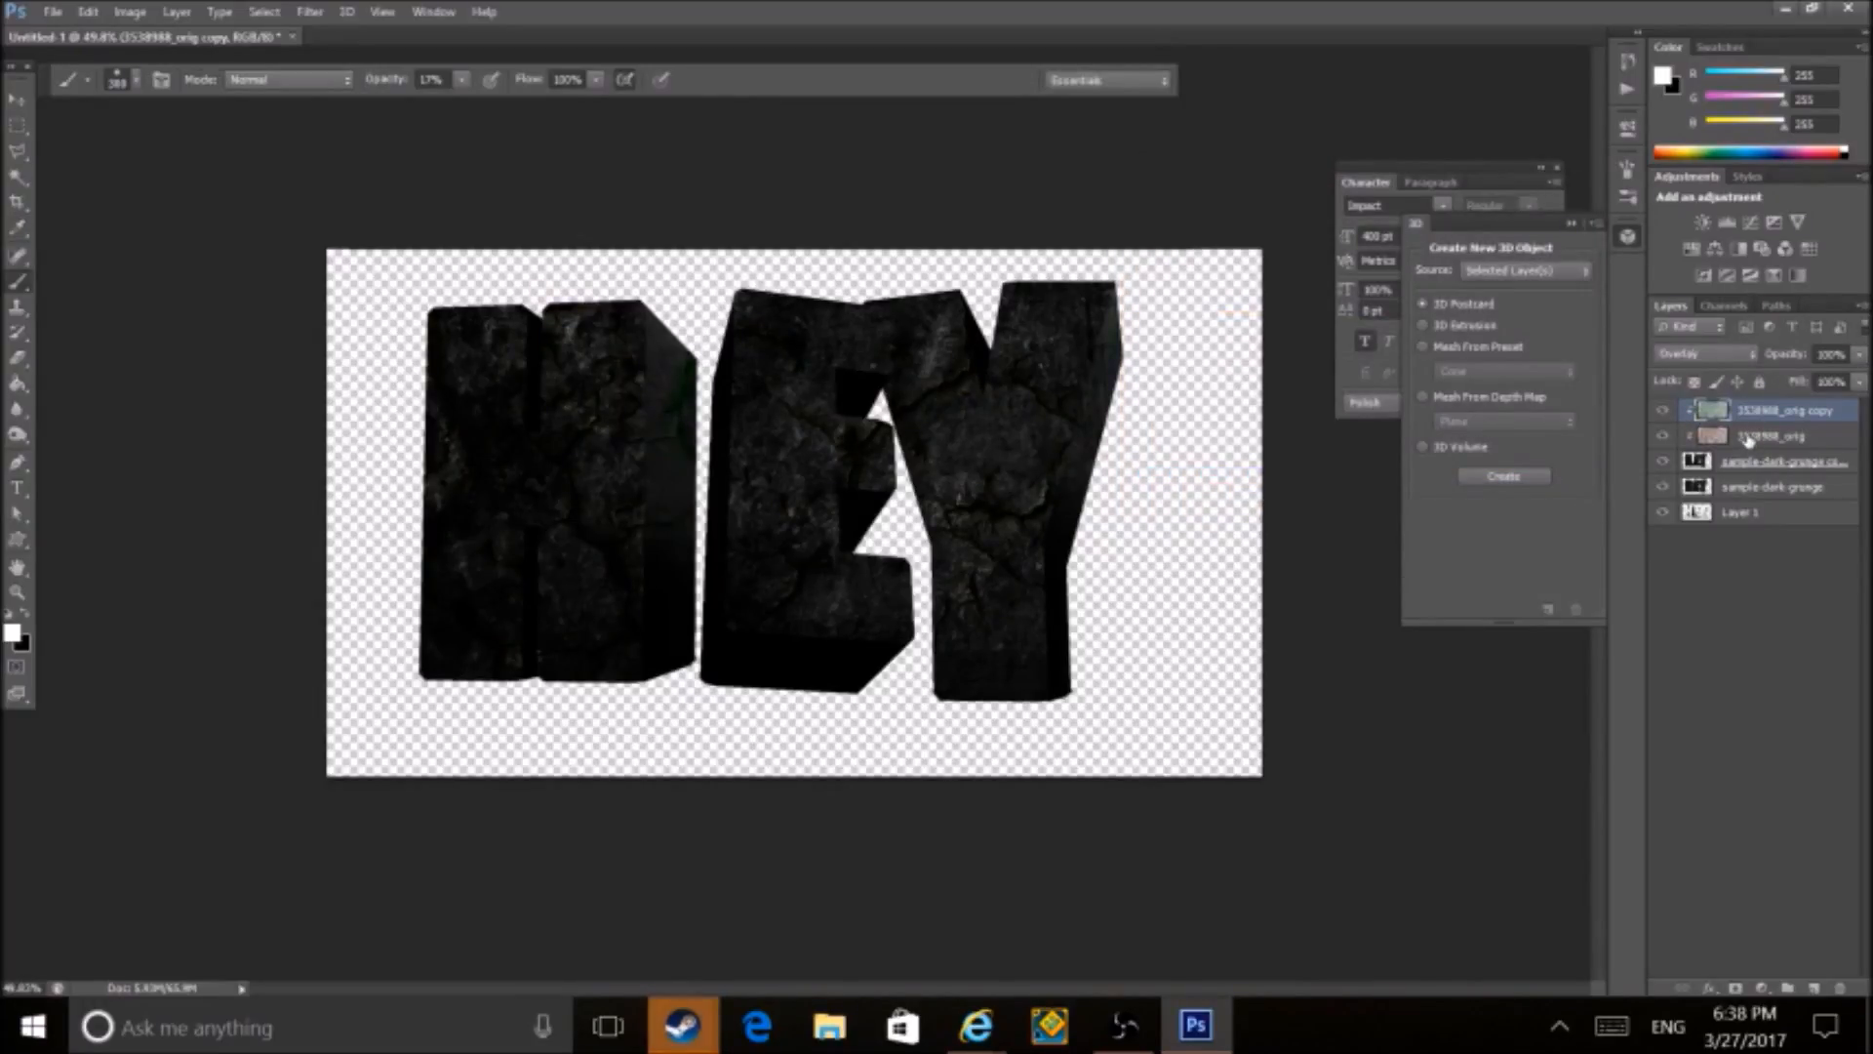
- Recolor the original 3538988_orig layer to a bright green with a Hue/Saturation adjustment
{"action": "left_click", "coordinate": [1747, 438]}
{"action": "left_click", "coordinate": [146, 14]}
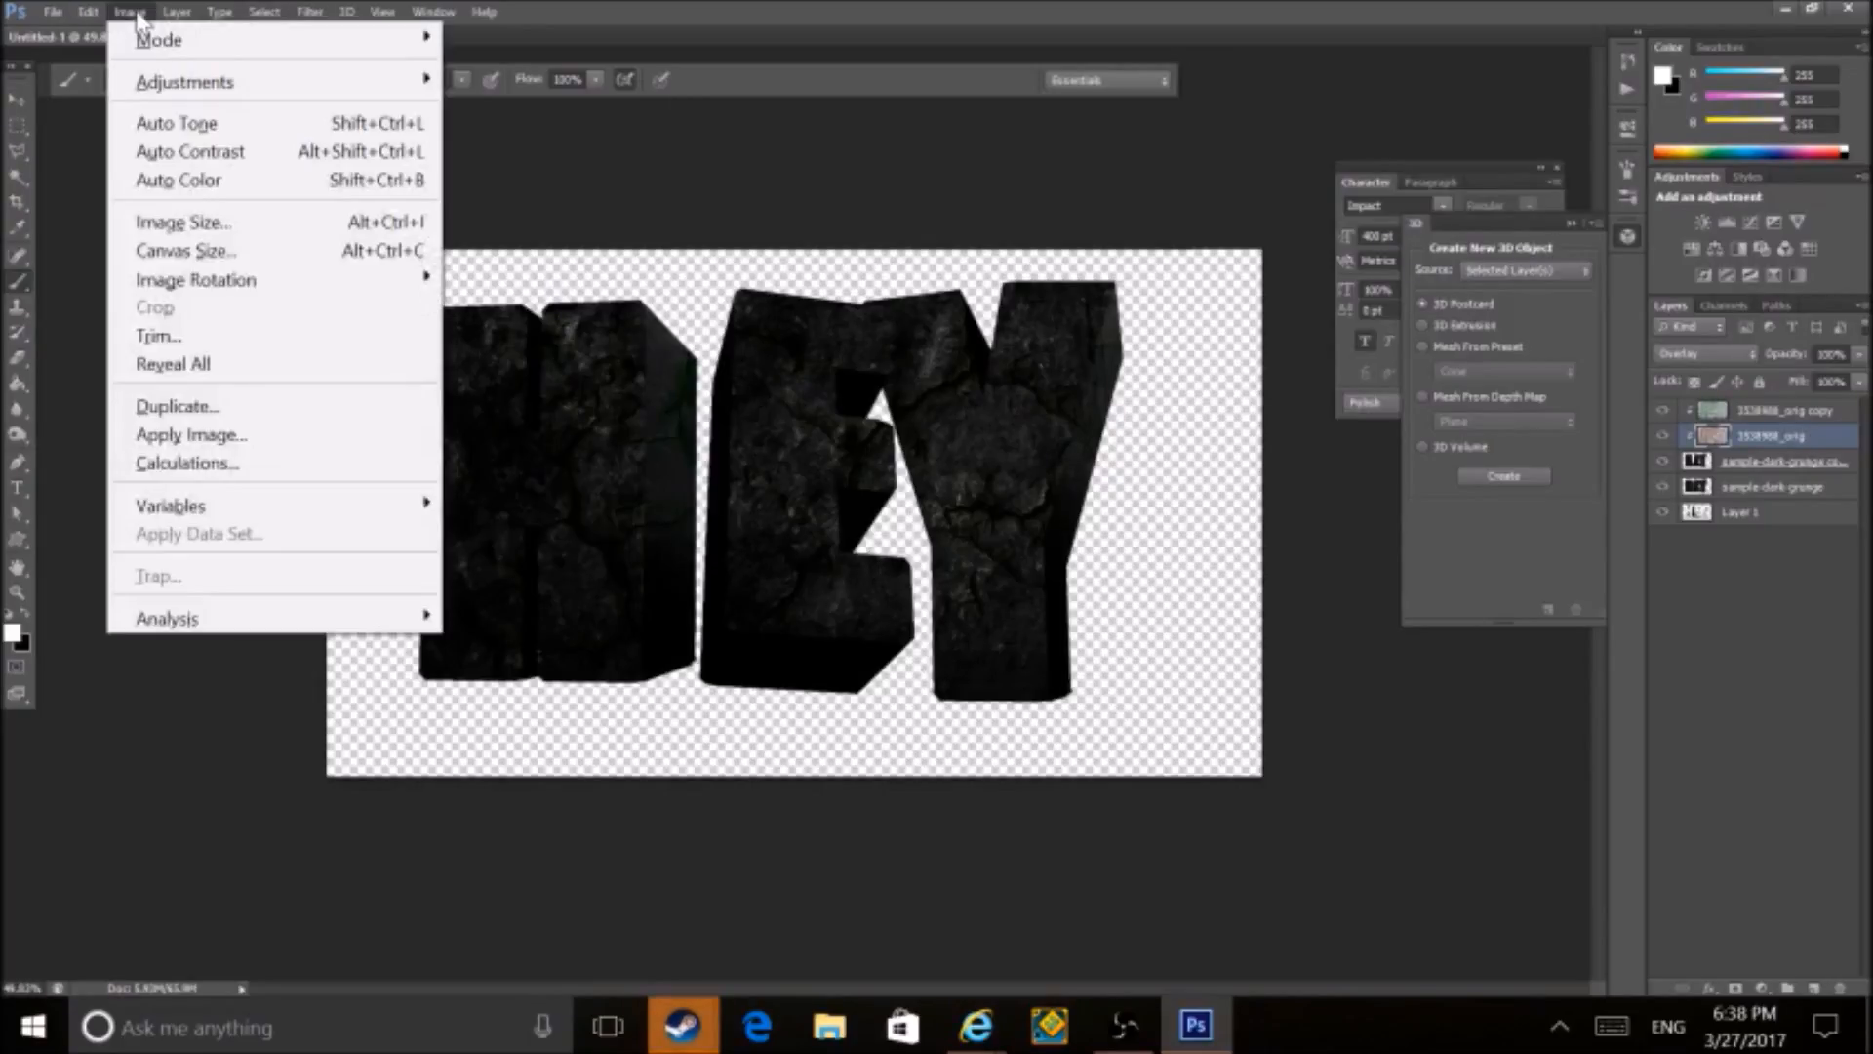
{"action": "mouse_move", "coordinate": [182, 81]}
{"action": "left_click", "coordinate": [585, 236]}
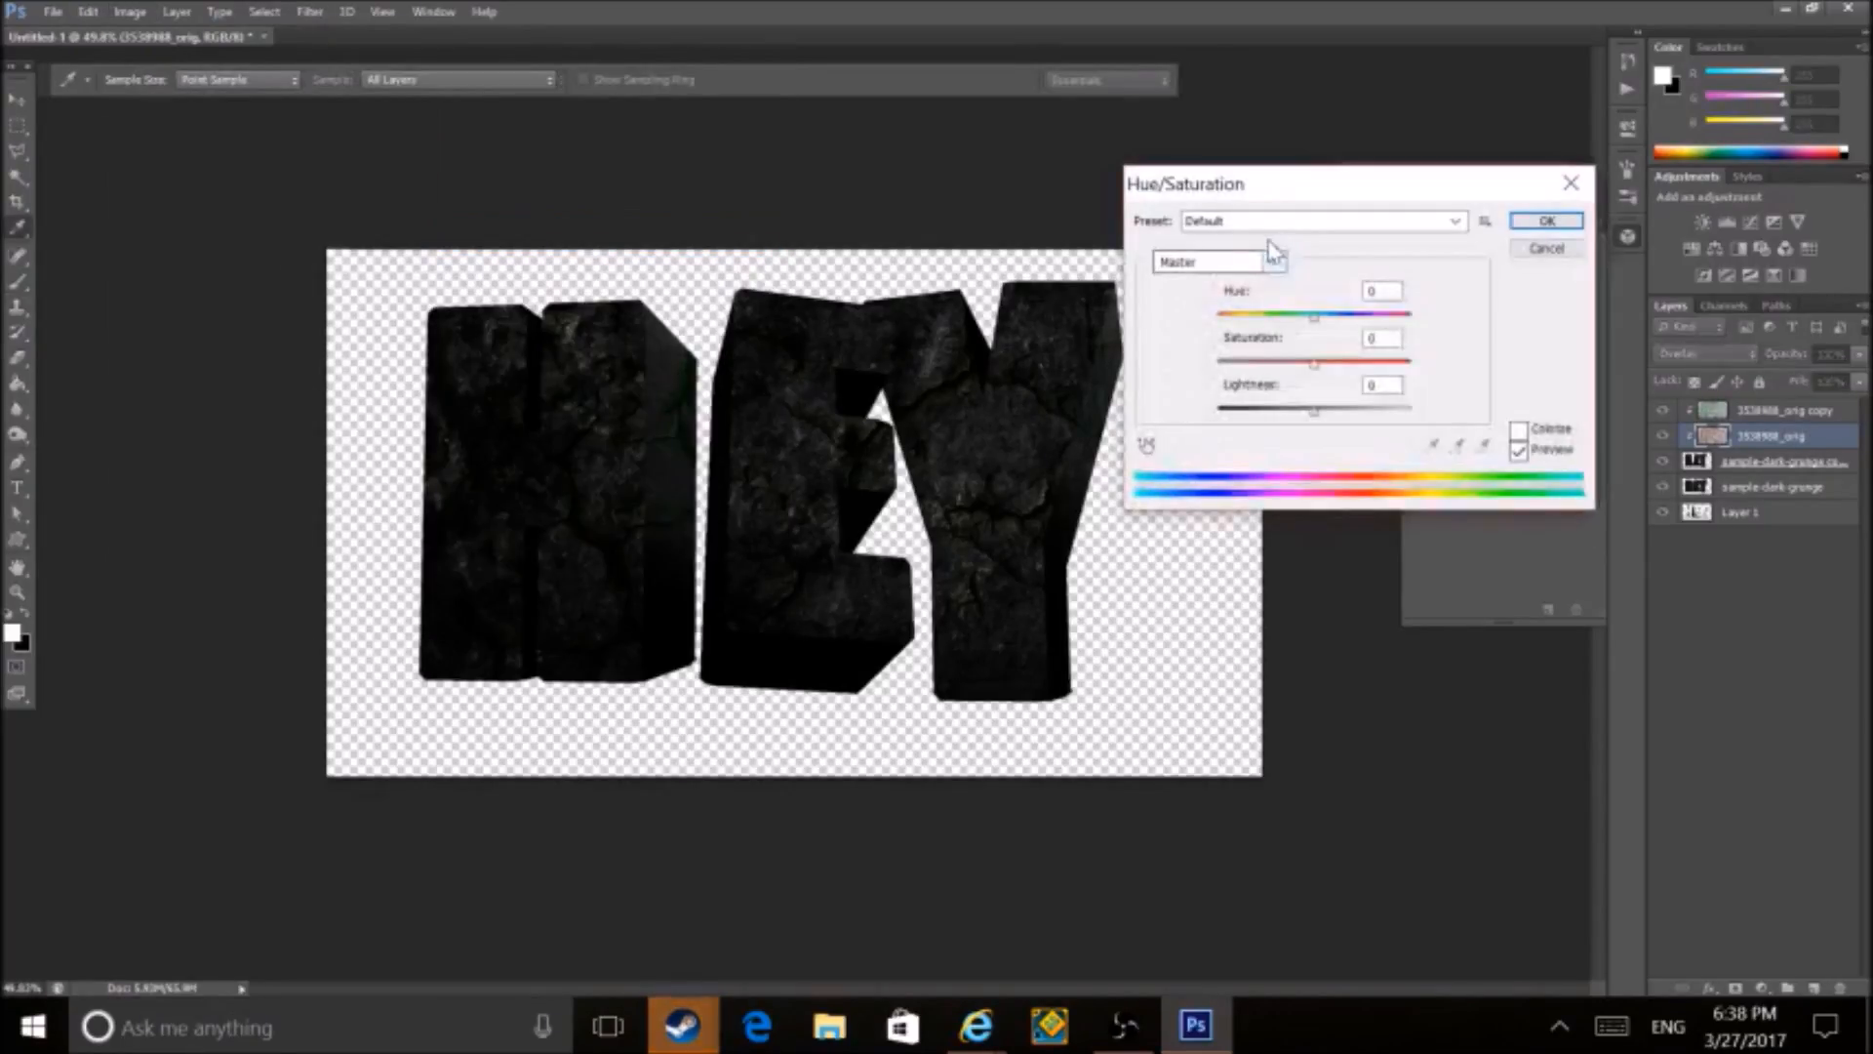
{"action": "left_click_drag", "start_coordinate": [1314, 317], "coordinate": [1349, 418]}
{"action": "left_click", "coordinate": [1537, 223]}
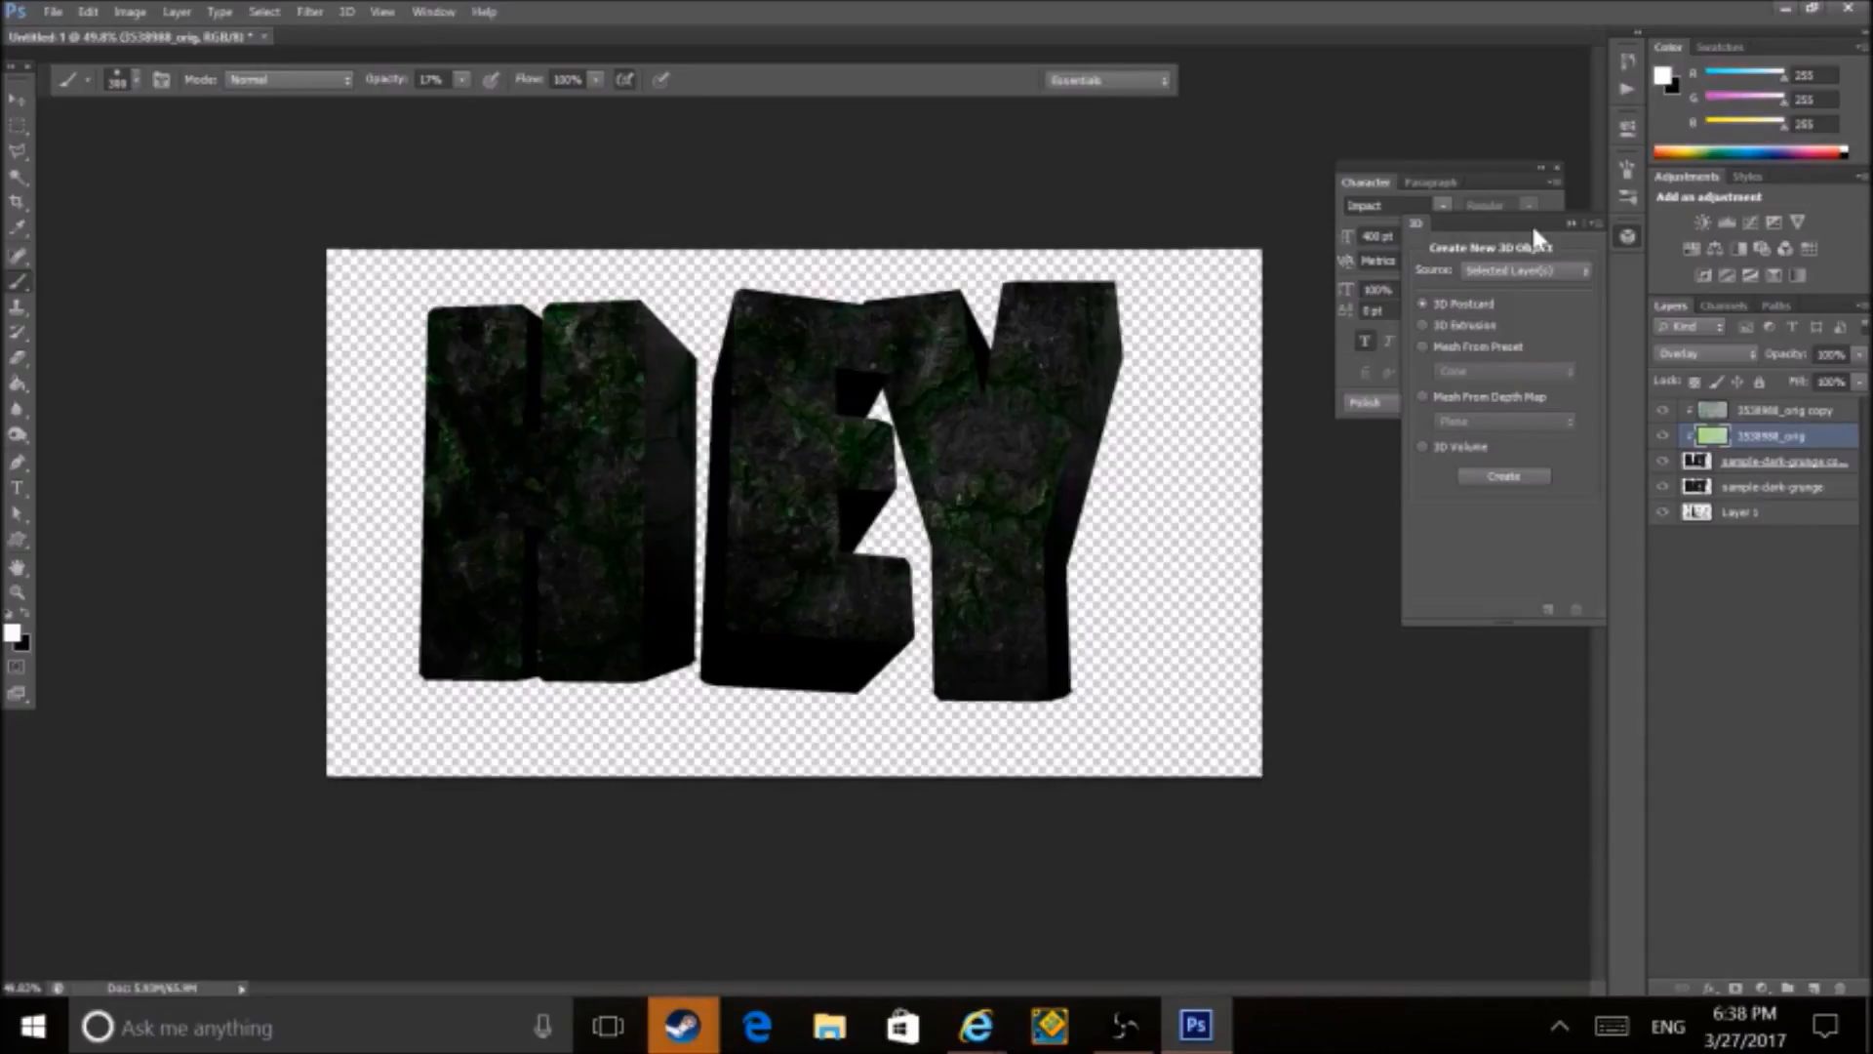
- Merge all visible texture and lettering layers into a single layer
{"action": "left_click", "coordinate": [1705, 469]}
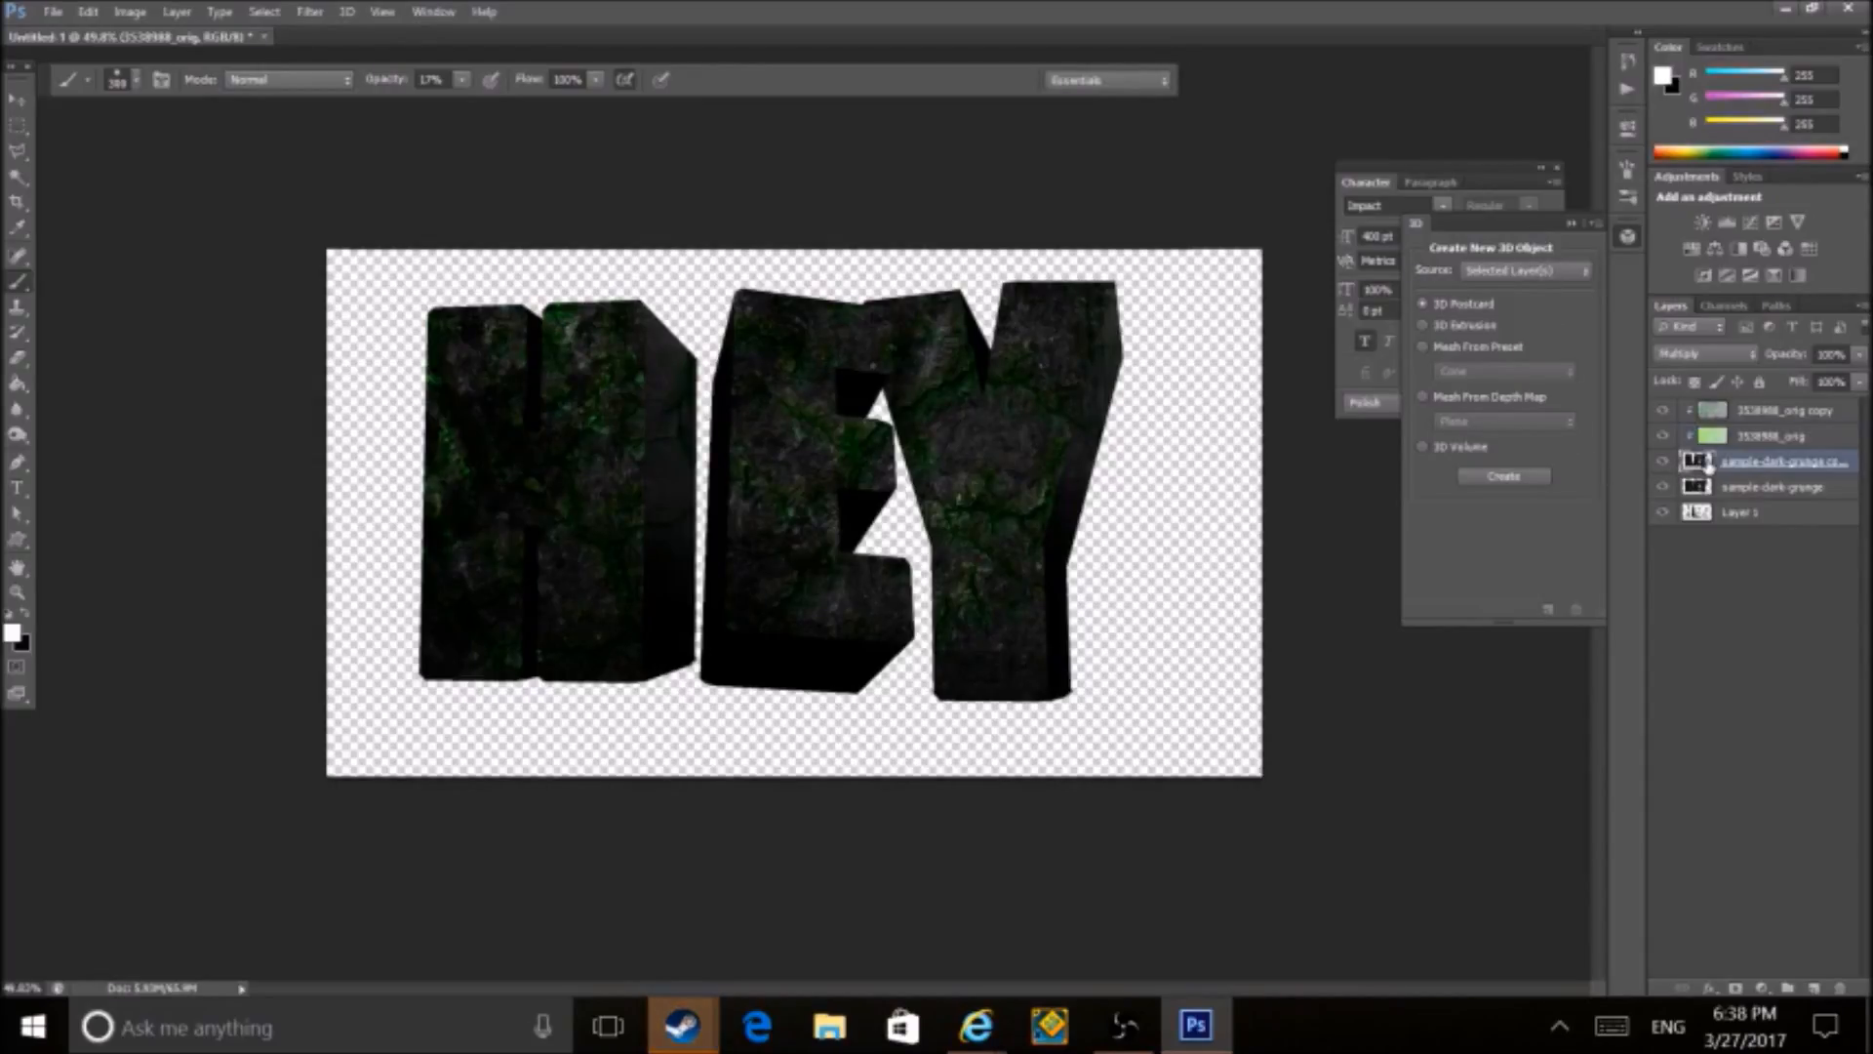
{"action": "left_click", "coordinate": [1709, 487]}
{"action": "left_click", "coordinate": [1717, 462]}
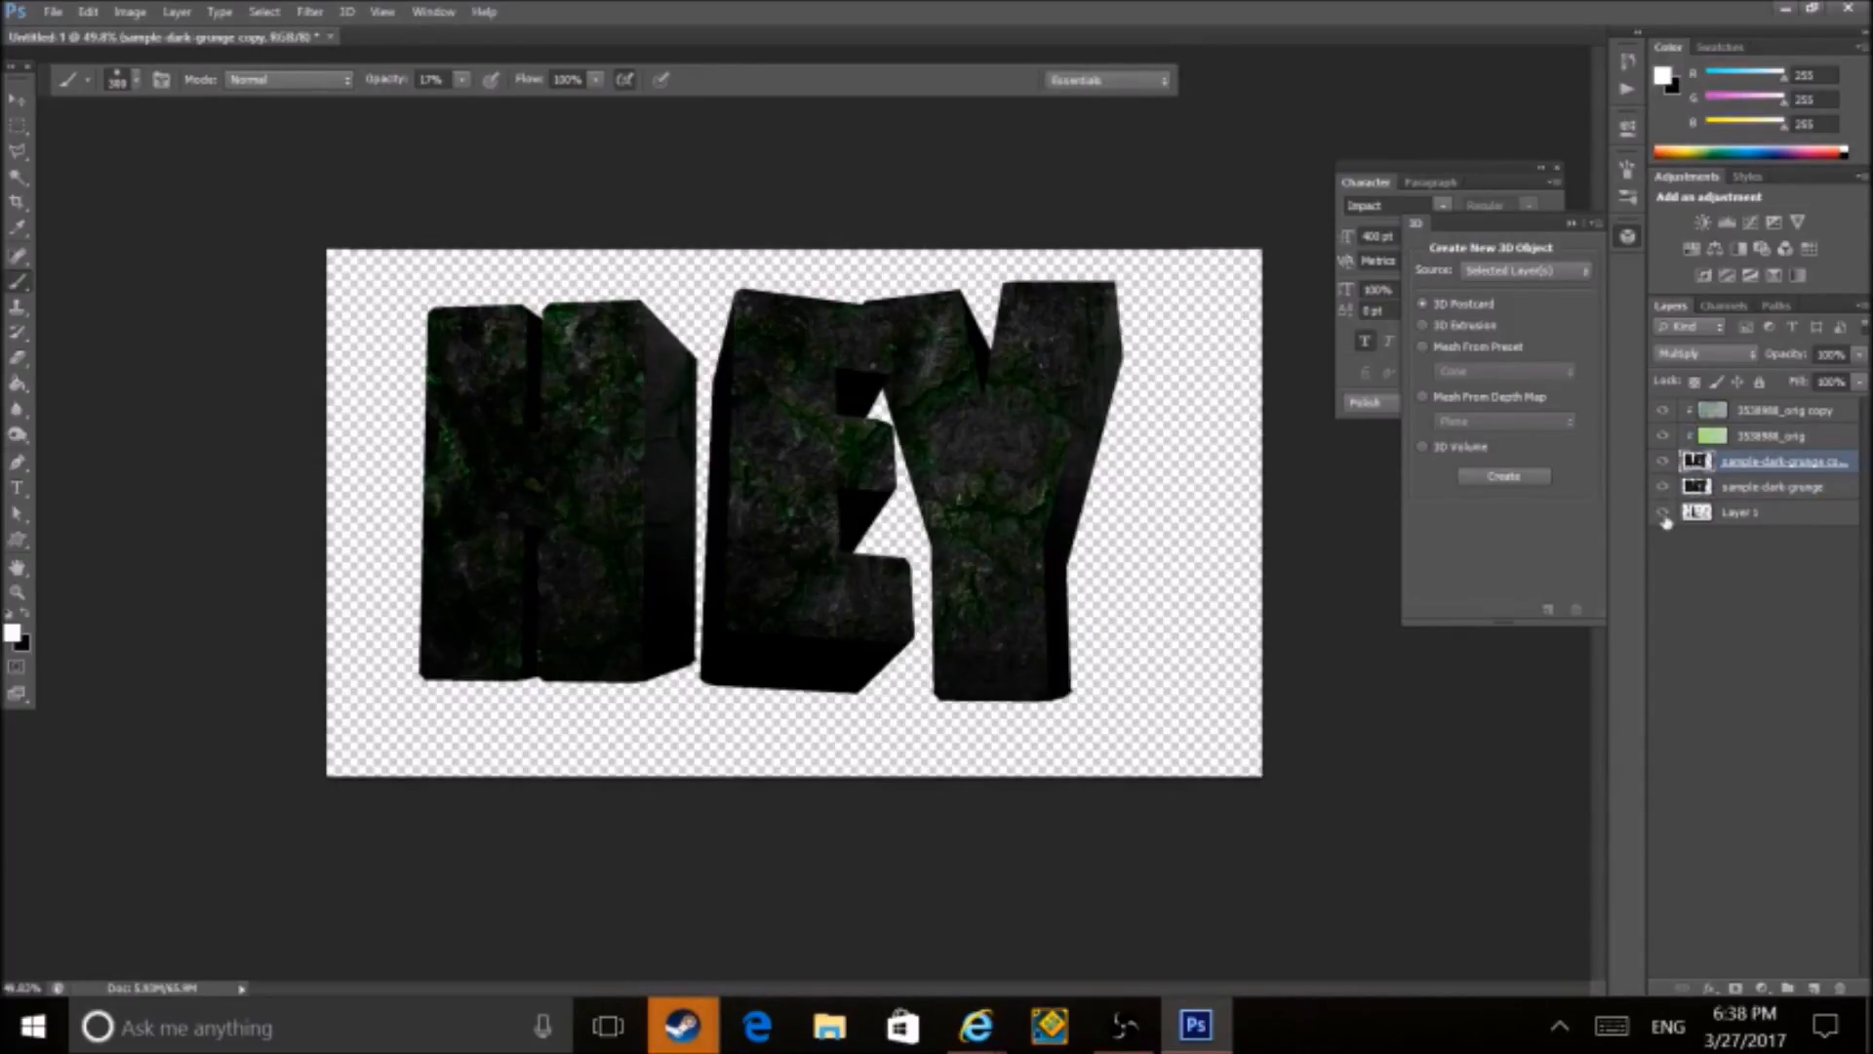
{"action": "left_click", "coordinate": [1663, 516]}
{"action": "left_click", "coordinate": [1664, 514]}
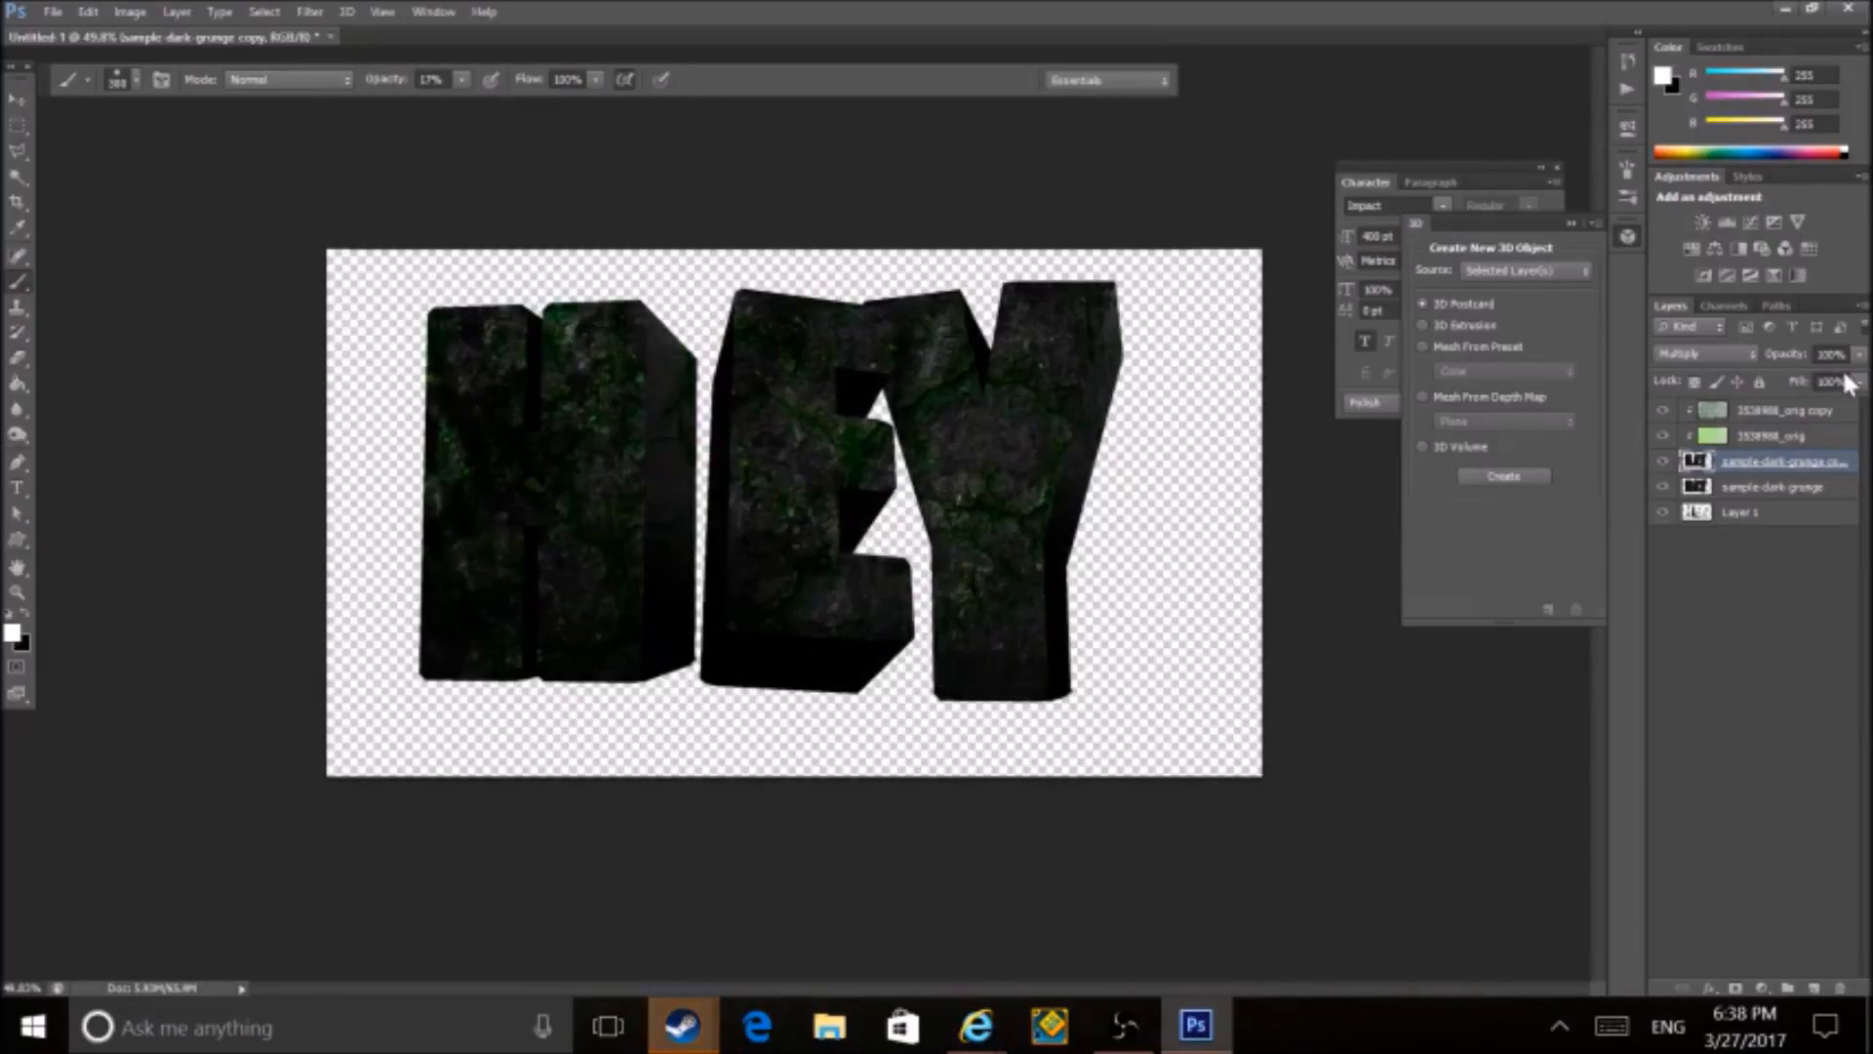
{"action": "left_click", "coordinate": [1861, 306]}
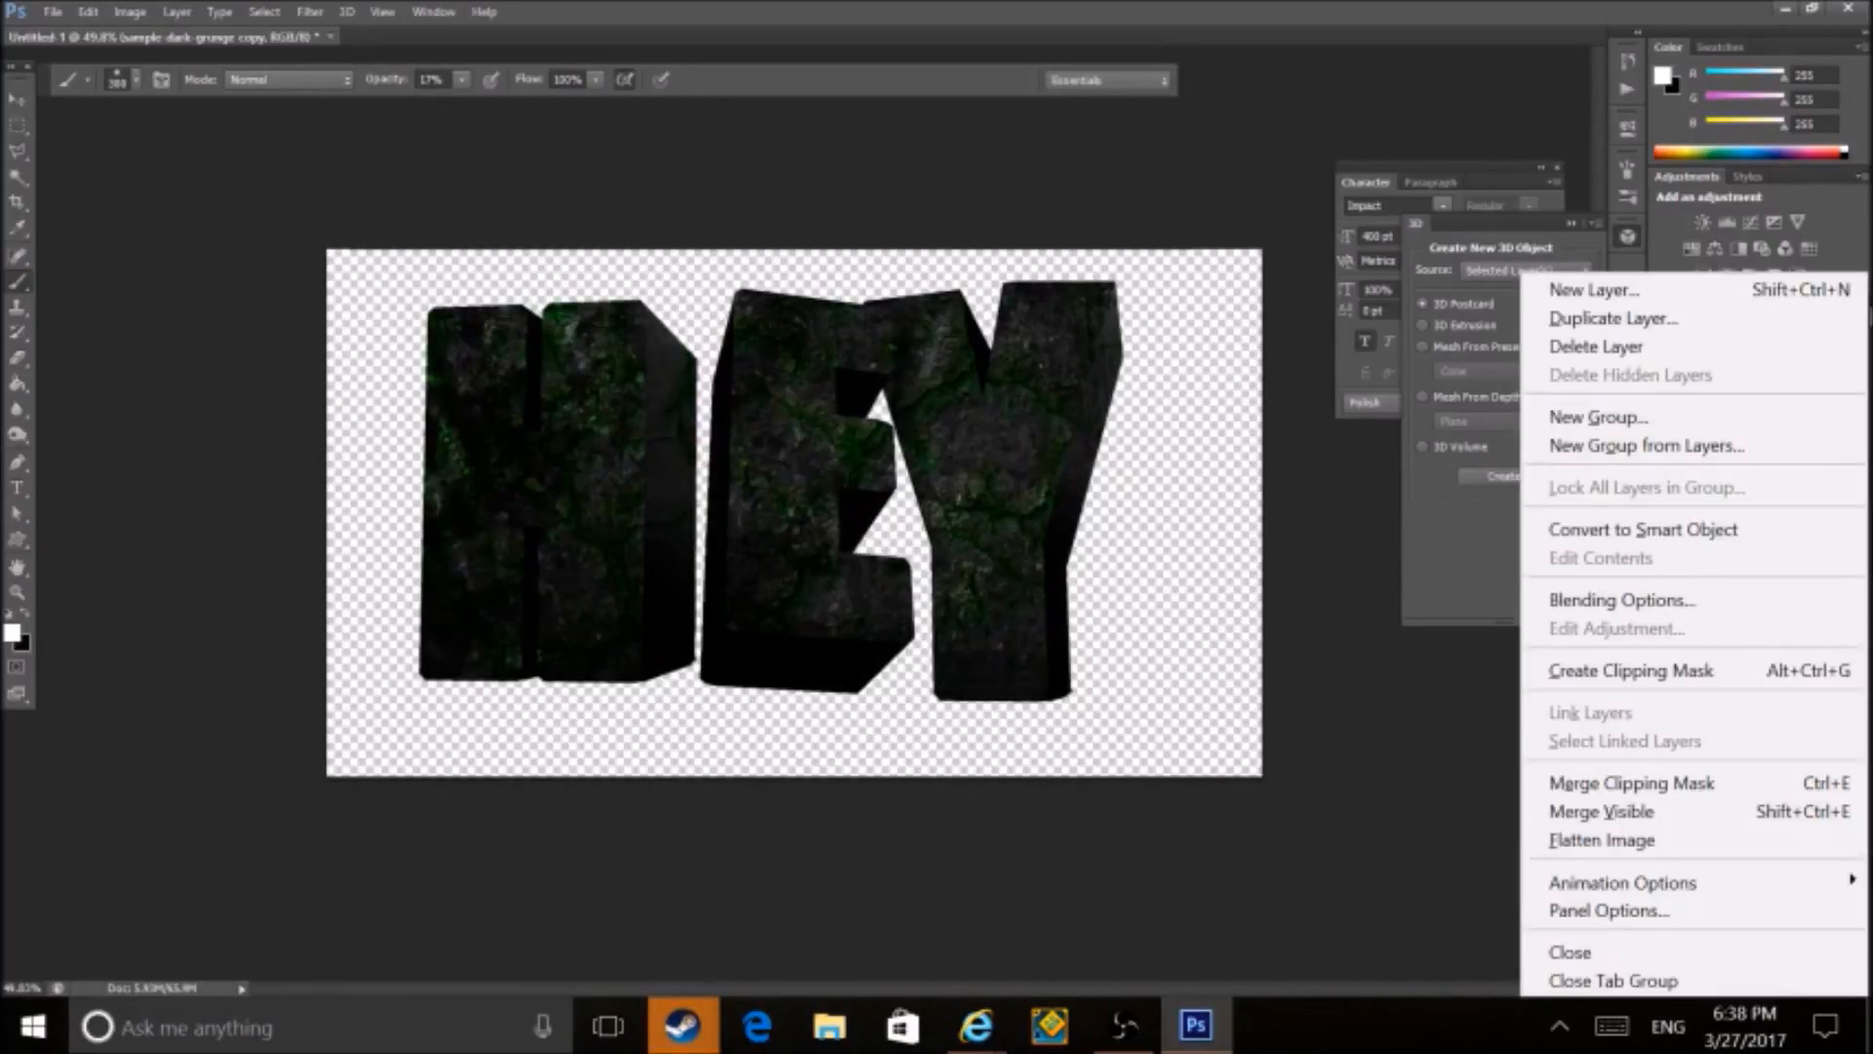
{"action": "left_click", "coordinate": [1639, 814]}
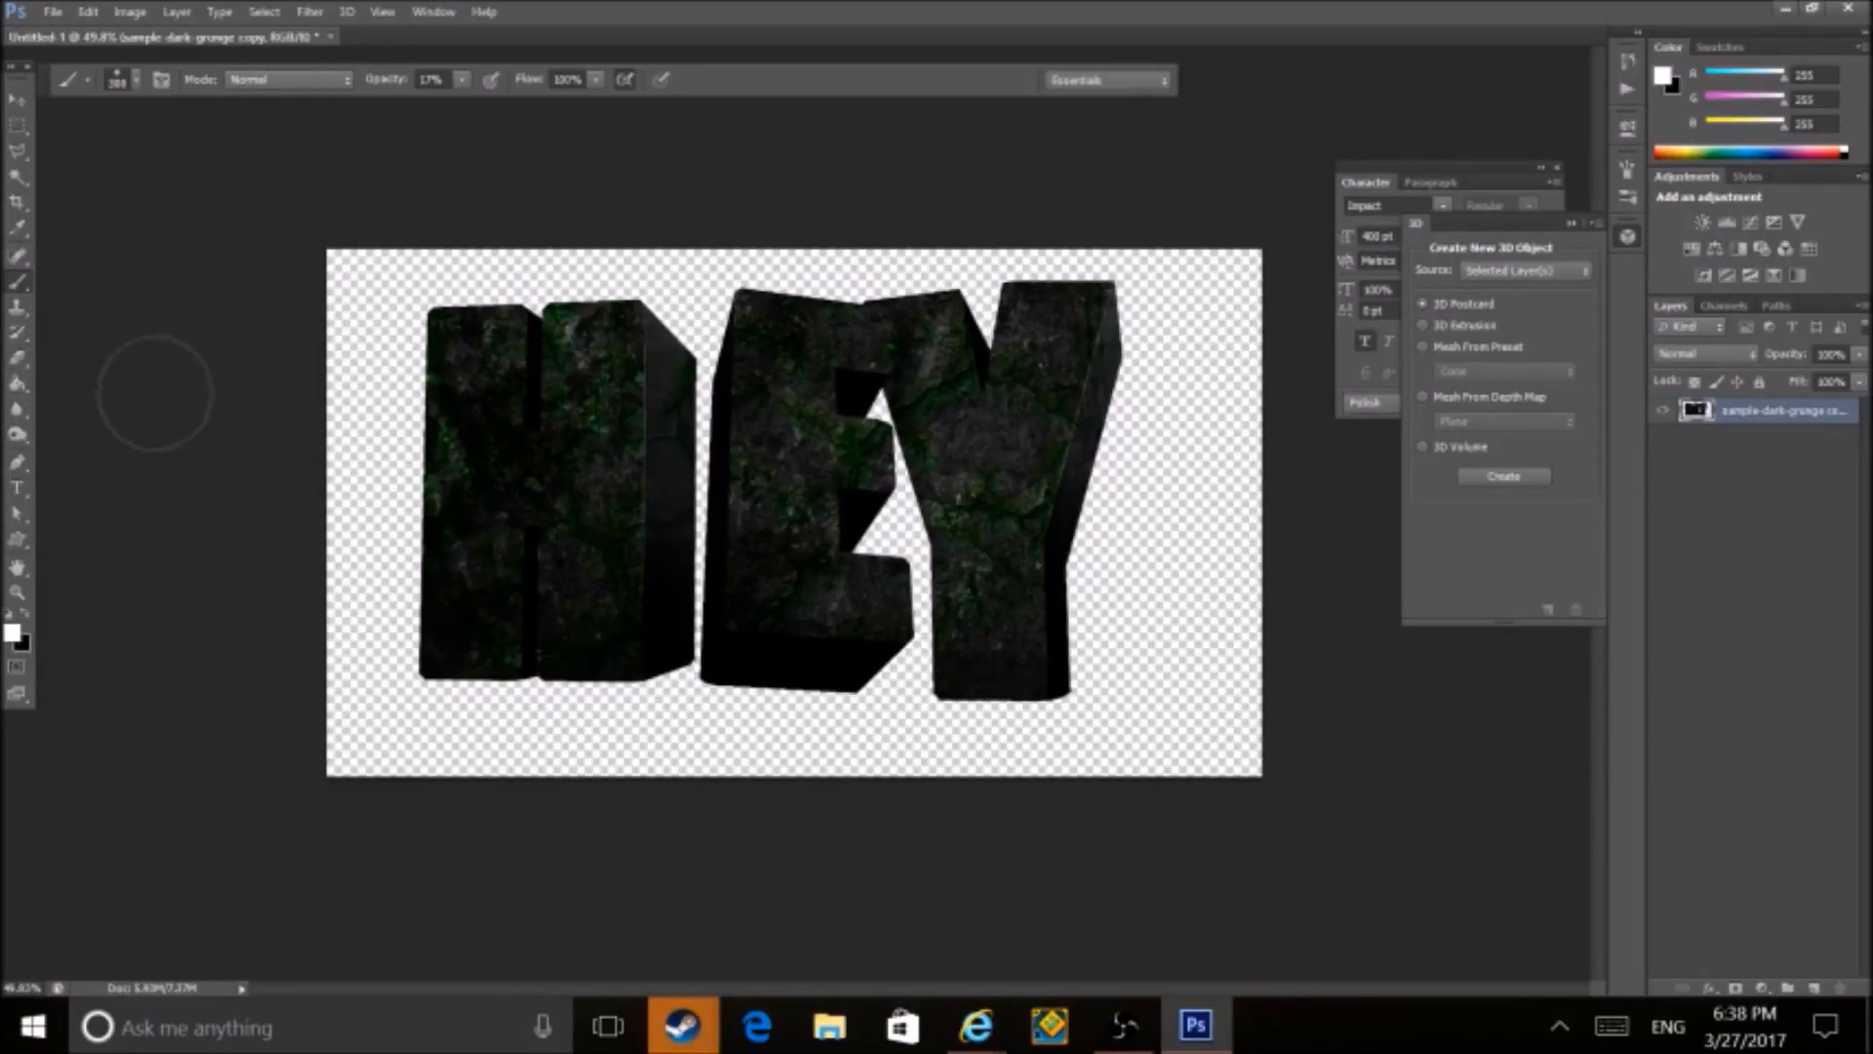
- Select the whole HEY lettering with the Quick Selection tool
{"action": "left_click", "coordinate": [18, 129]}
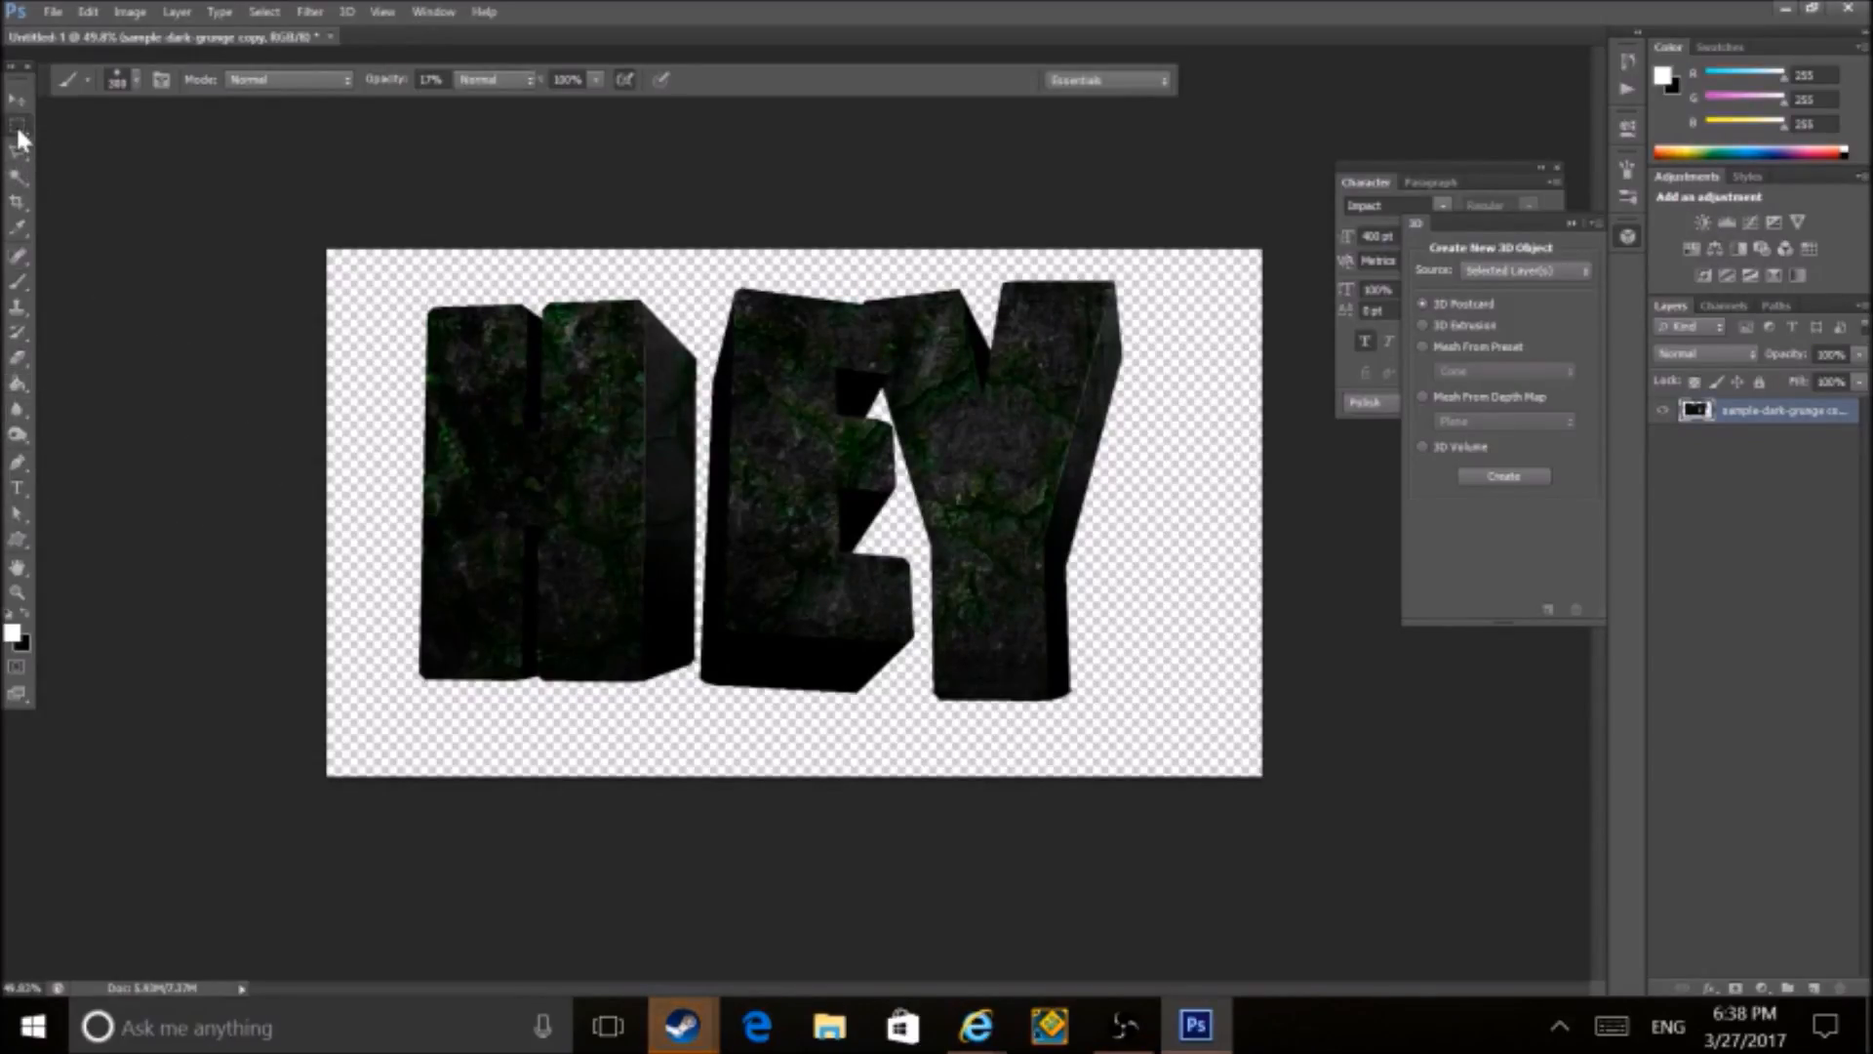
{"action": "left_click", "coordinate": [19, 135]}
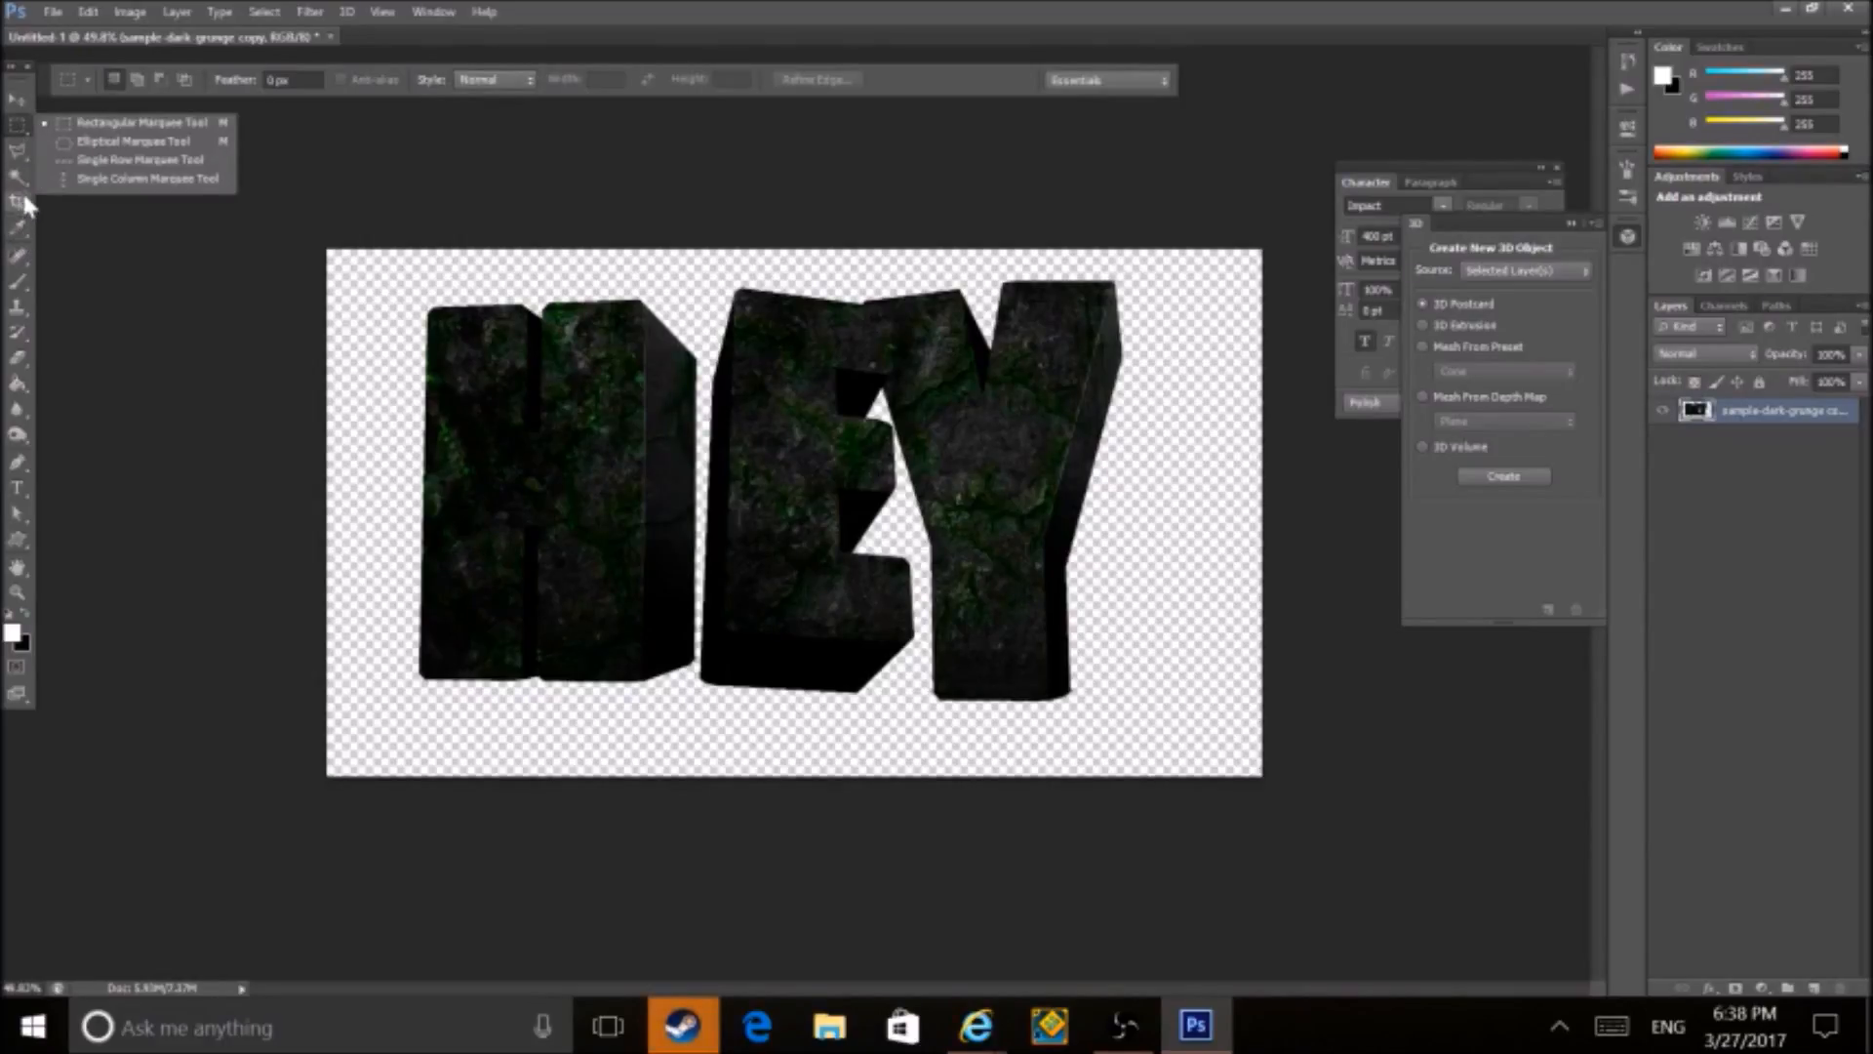
{"action": "left_click", "coordinate": [19, 176]}
{"action": "right_click", "coordinate": [19, 176]}
{"action": "left_click", "coordinate": [118, 174]}
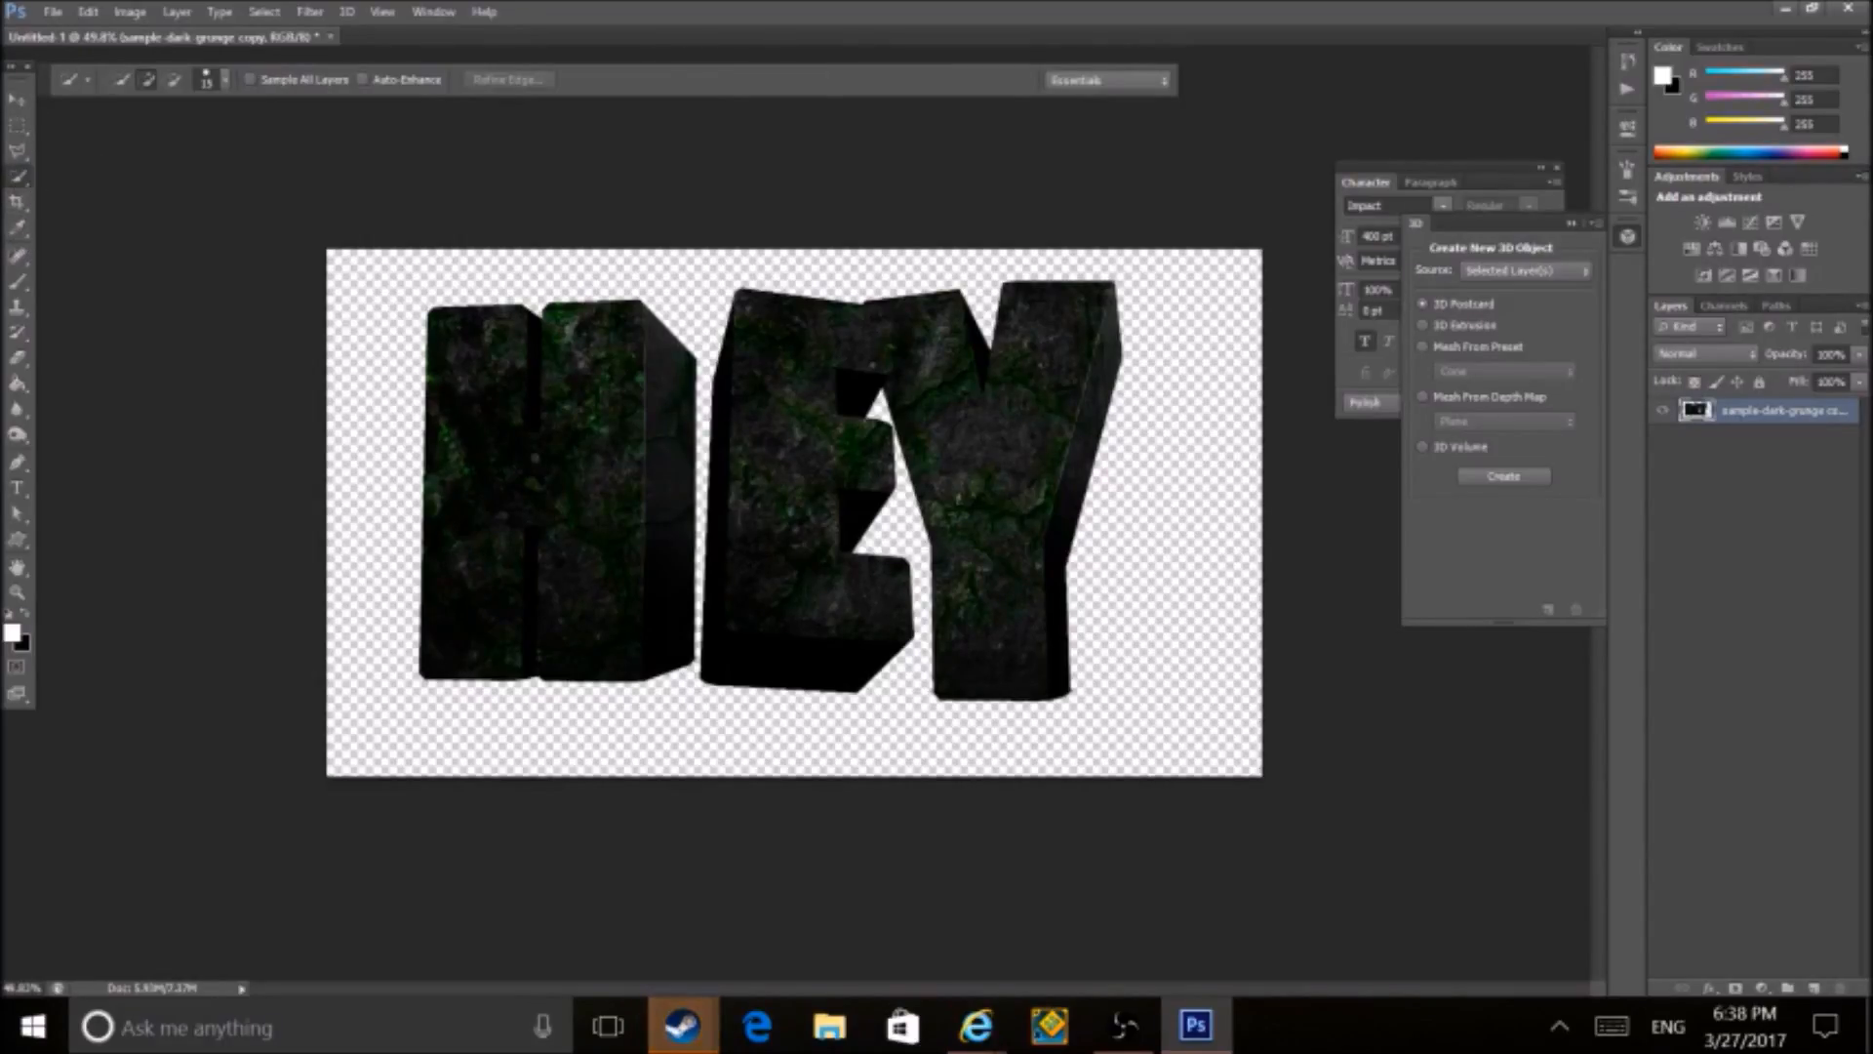
{"action": "mouse_move", "coordinate": [478, 454]}
{"action": "left_mouse_down"}
{"action": "mouse_move", "coordinate": [663, 322]}
{"action": "mouse_move", "coordinate": [701, 546]}
{"action": "mouse_move", "coordinate": [1034, 592]}
{"action": "left_mouse_up"}
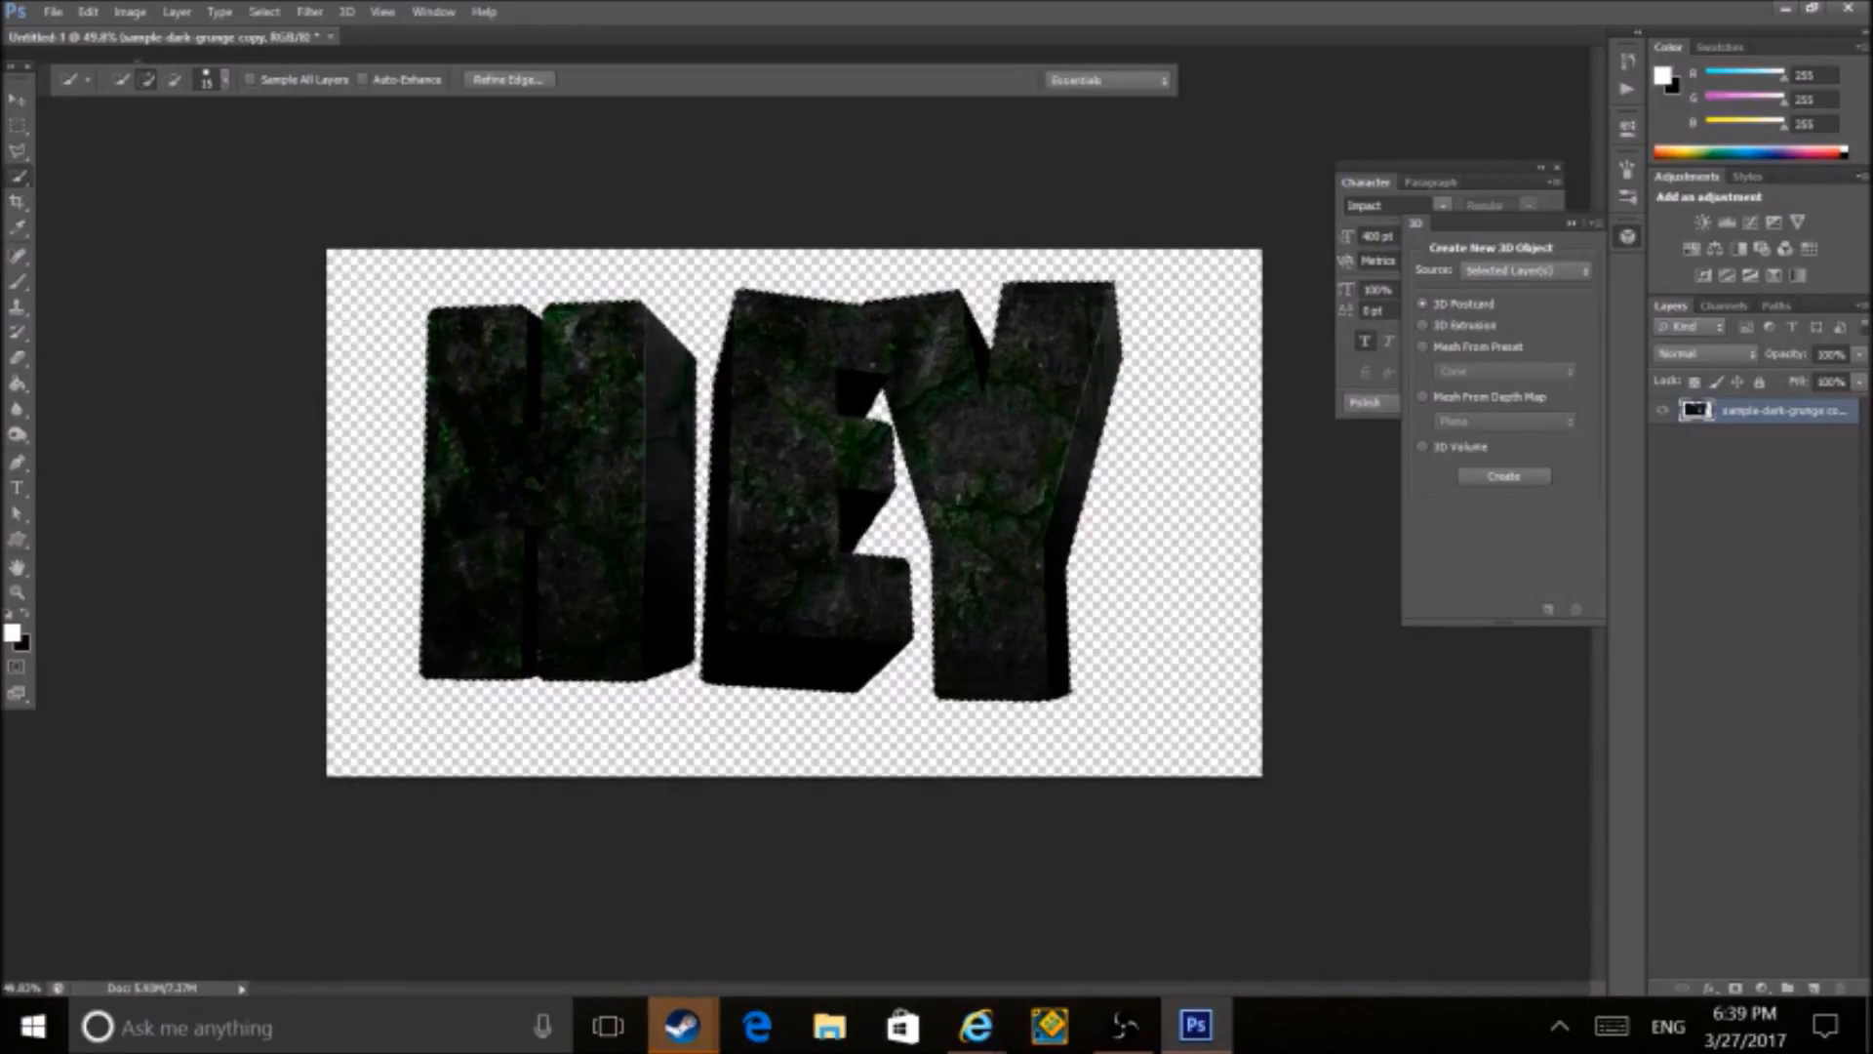
- Paint soft white highlights along the letter edges with a smaller brush at 6% opacity, and clear the selection
{"action": "left_click", "coordinate": [17, 285]}
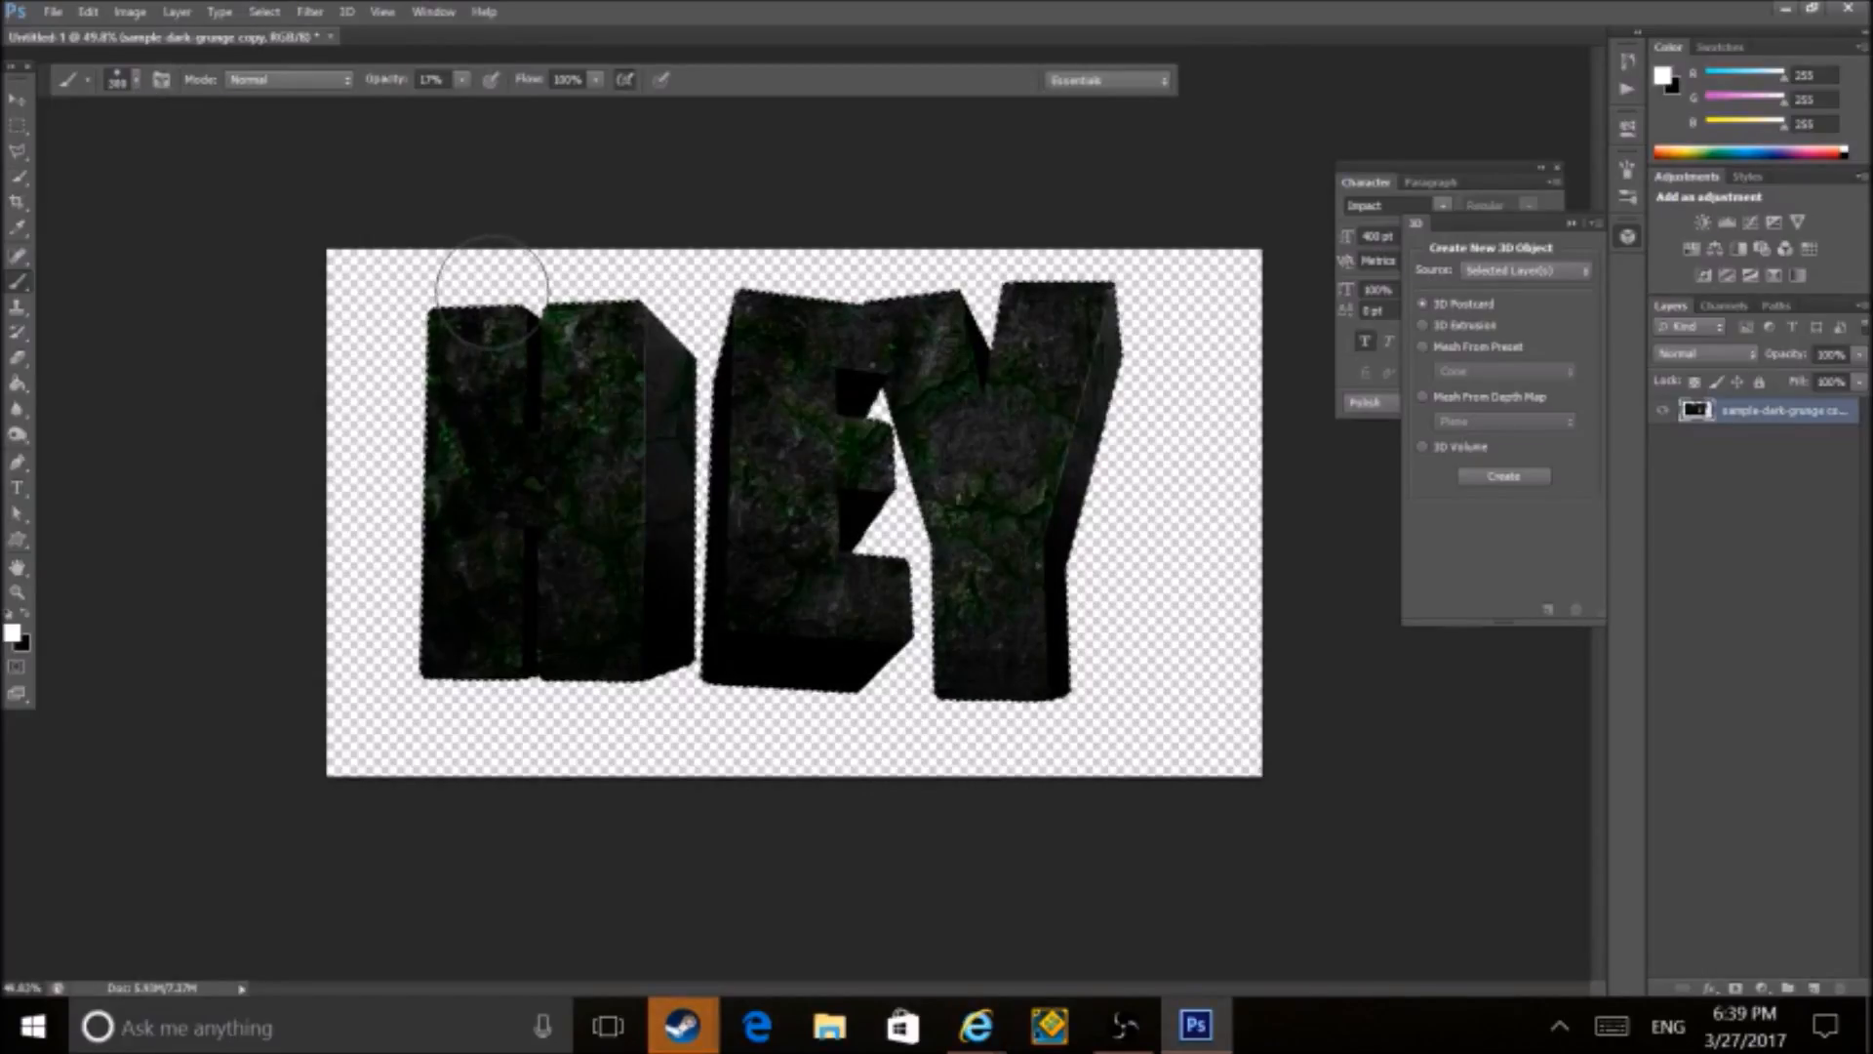
{"action": "key", "text": "bracketleft"}
{"action": "key", "text": "bracketleft"}
{"action": "key", "text": "bracketleft"}
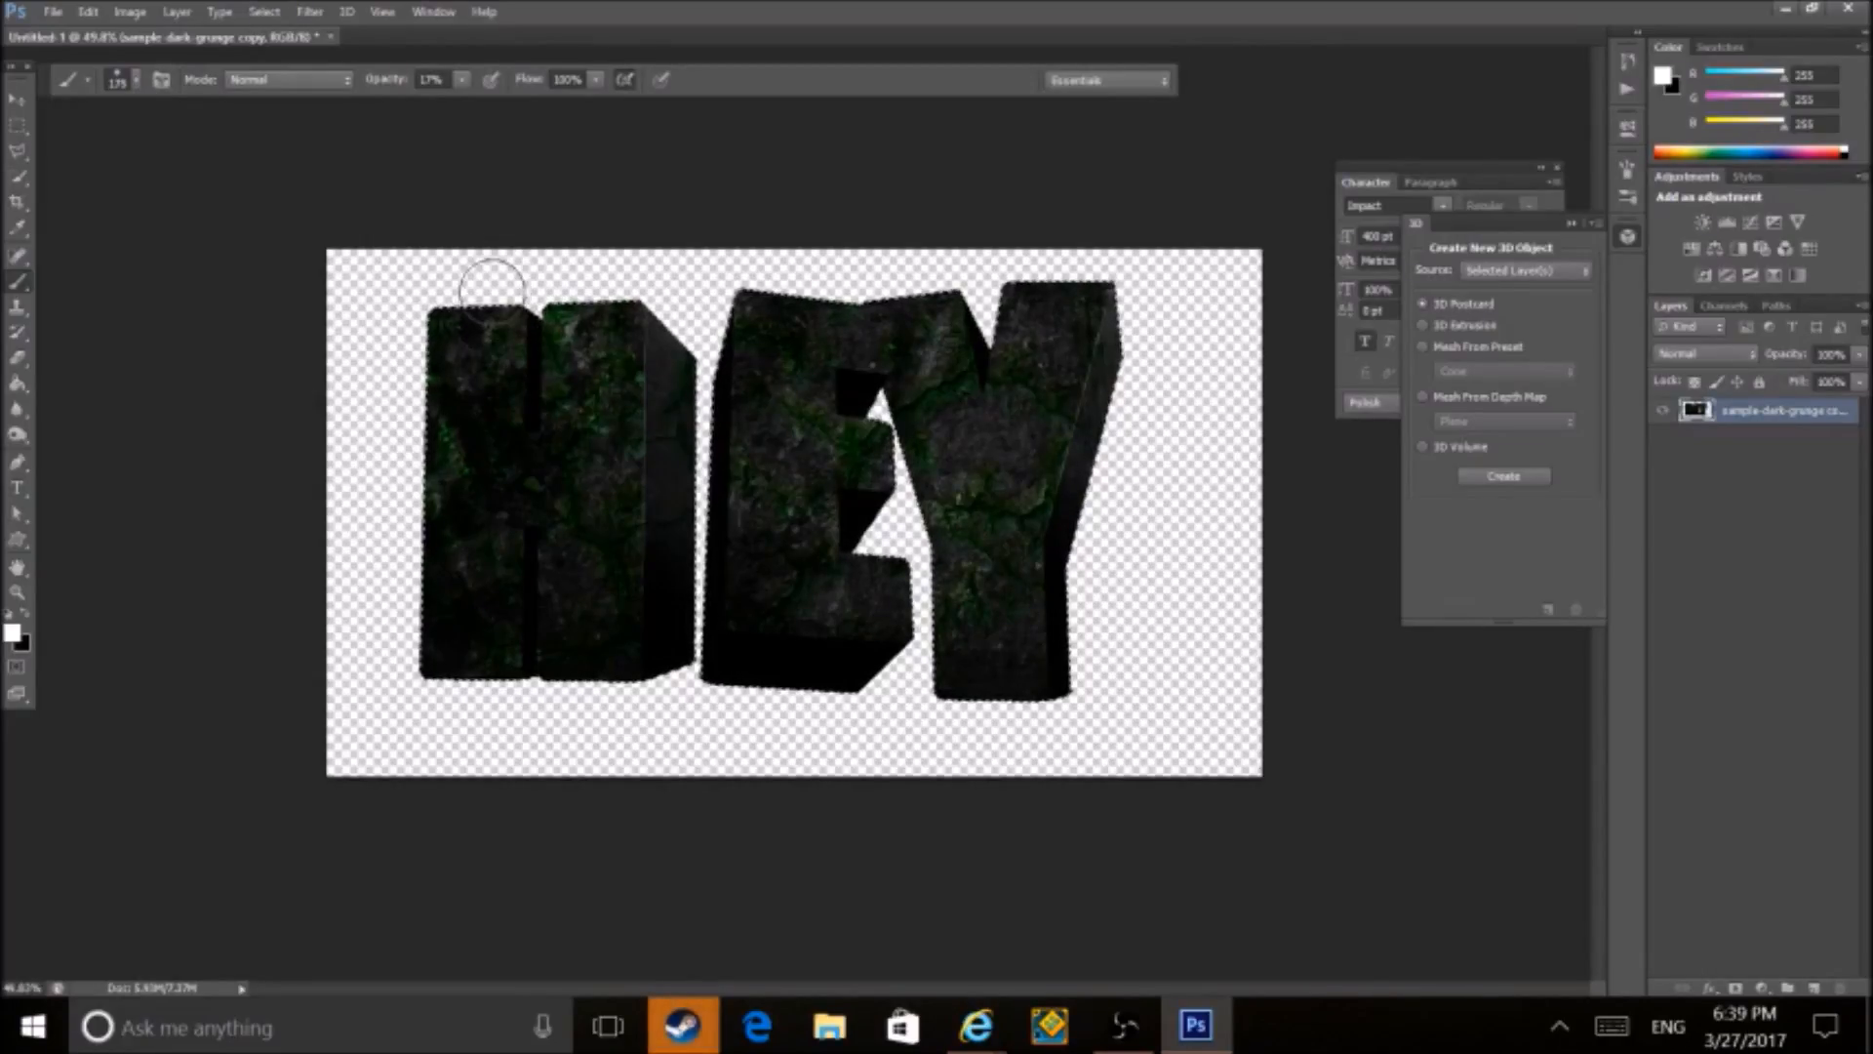
{"action": "left_click", "coordinate": [456, 83]}
{"action": "left_click_drag", "start_coordinate": [459, 102], "coordinate": [450, 102]}
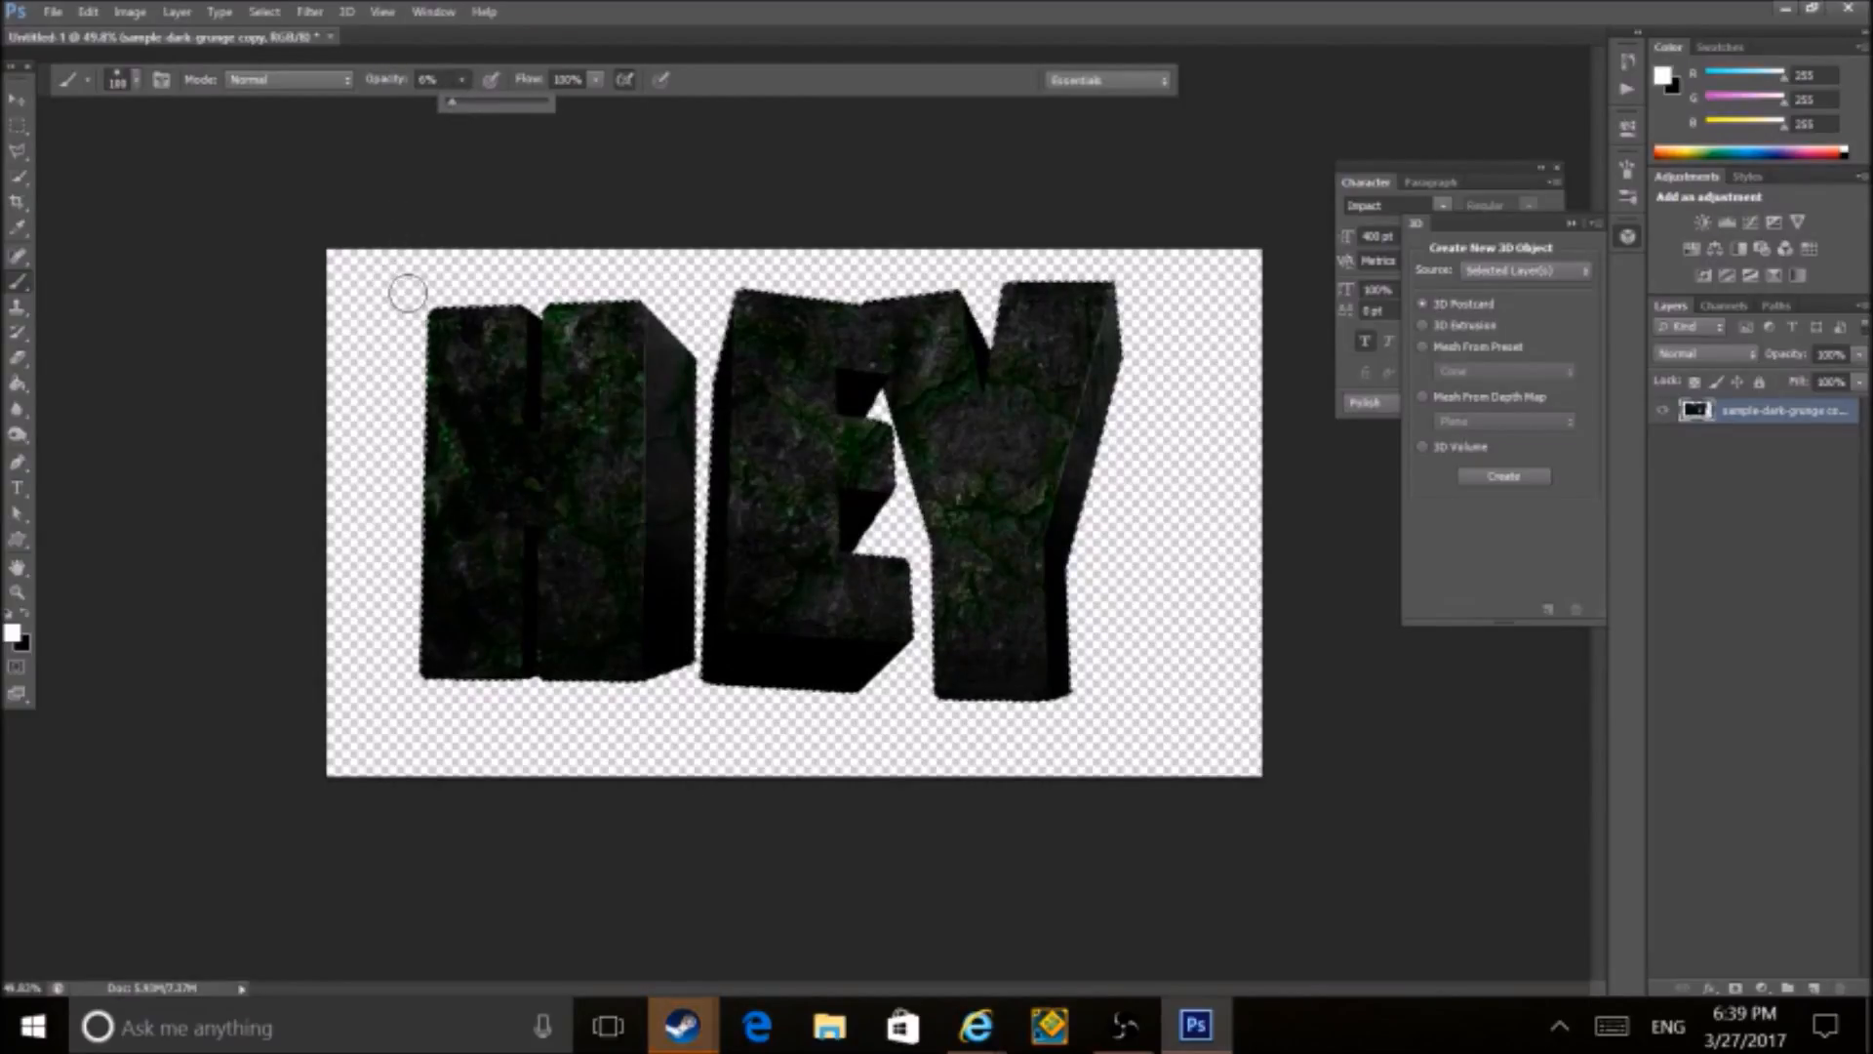
{"action": "mouse_move", "coordinate": [517, 337]}
{"action": "left_mouse_down"}
{"action": "mouse_move", "coordinate": [525, 421]}
{"action": "mouse_move", "coordinate": [555, 306]}
{"action": "mouse_move", "coordinate": [579, 288]}
{"action": "mouse_move", "coordinate": [650, 308]}
{"action": "mouse_move", "coordinate": [627, 383]}
{"action": "mouse_move", "coordinate": [639, 531]}
{"action": "mouse_move", "coordinate": [615, 699]}
{"action": "mouse_move", "coordinate": [531, 663]}
{"action": "mouse_move", "coordinate": [530, 533]}
{"action": "left_mouse_up"}
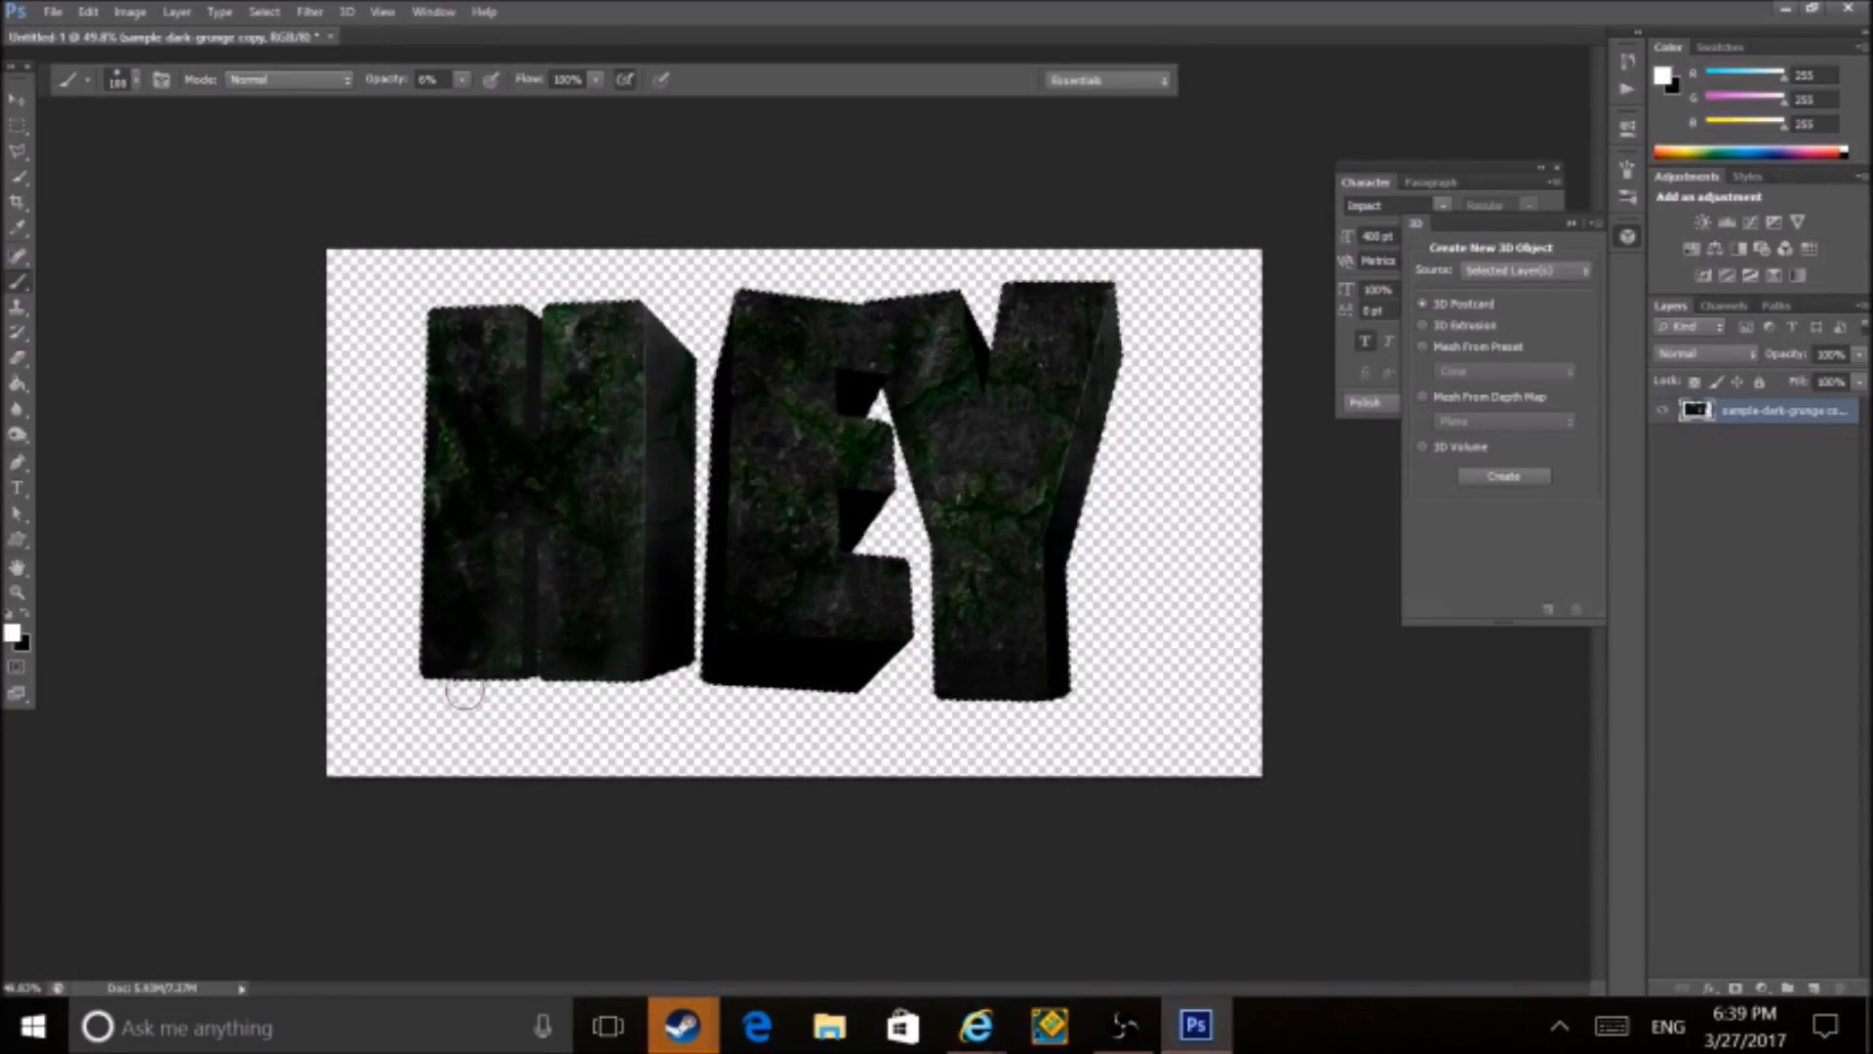
{"action": "left_click", "coordinate": [265, 12]}
{"action": "left_click", "coordinate": [301, 68]}
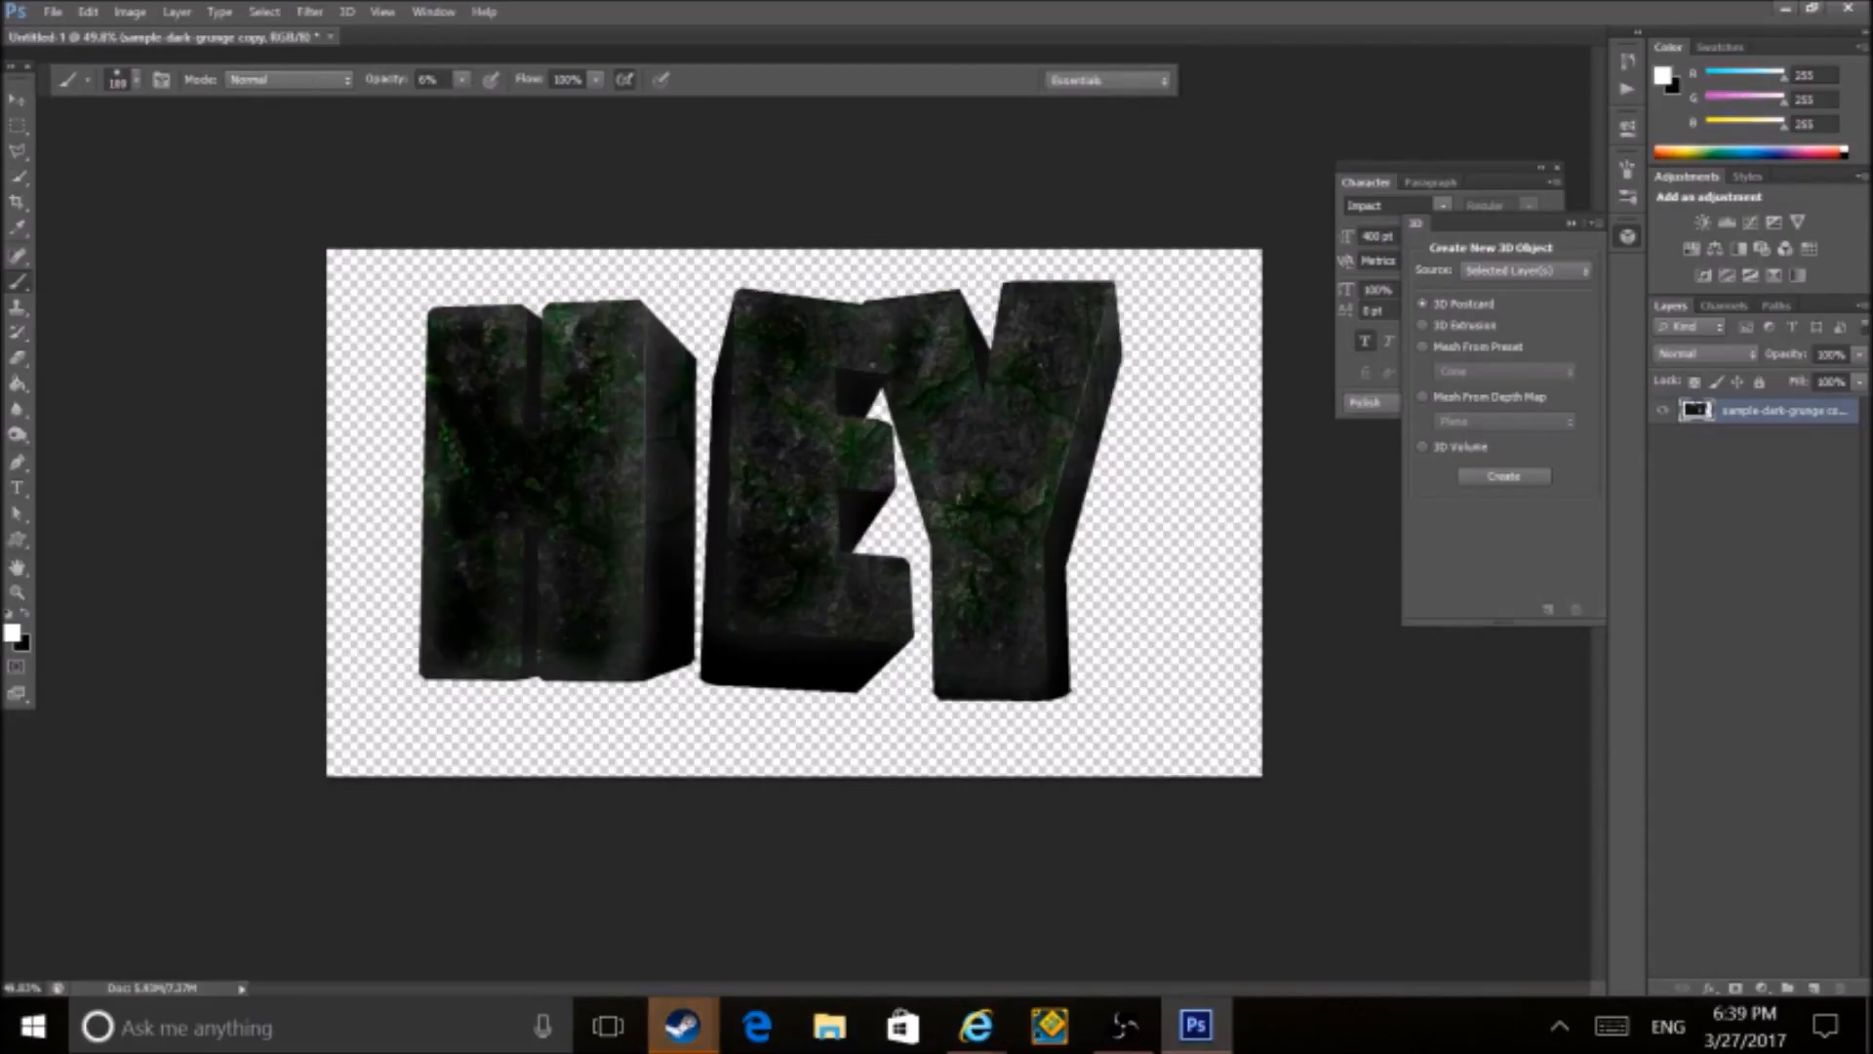
- Add a new layer beneath the merged lettering layer and make black the foreground color
{"action": "left_click", "coordinate": [1862, 307]}
{"action": "left_click", "coordinate": [1738, 288]}
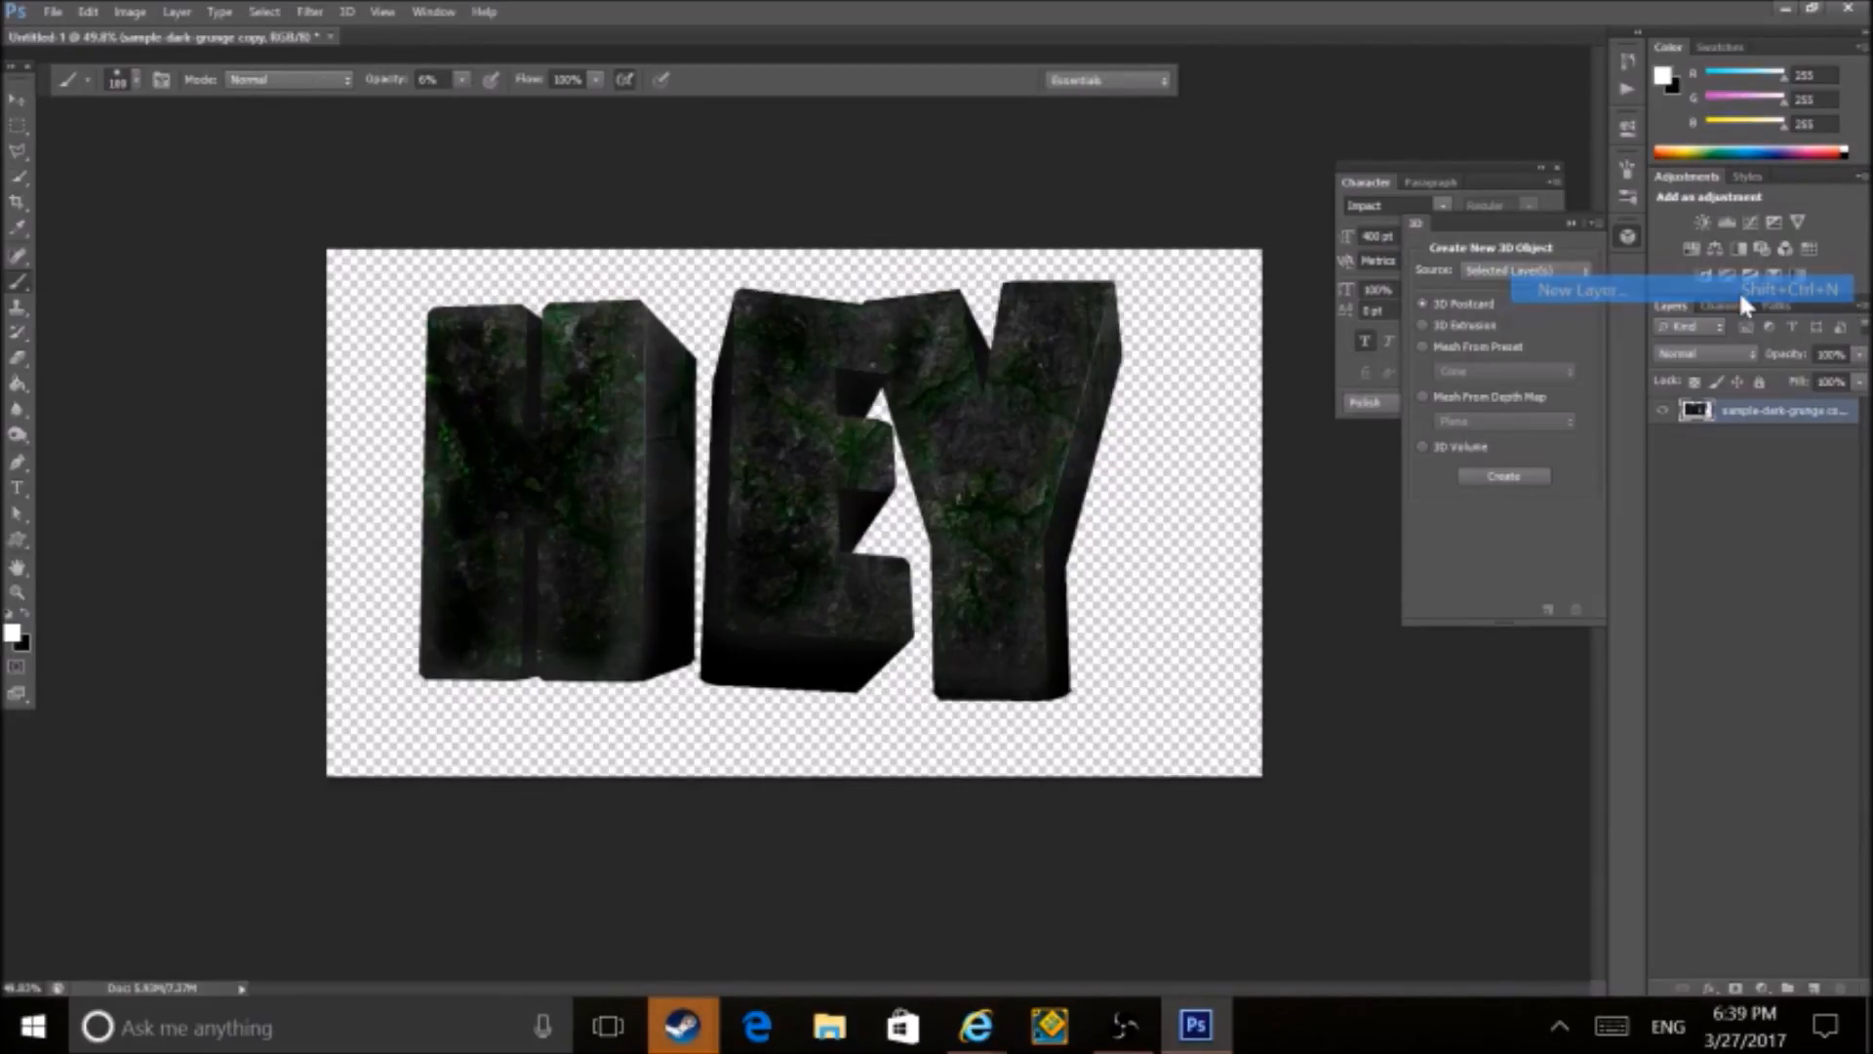
{"action": "left_click", "coordinate": [1098, 321]}
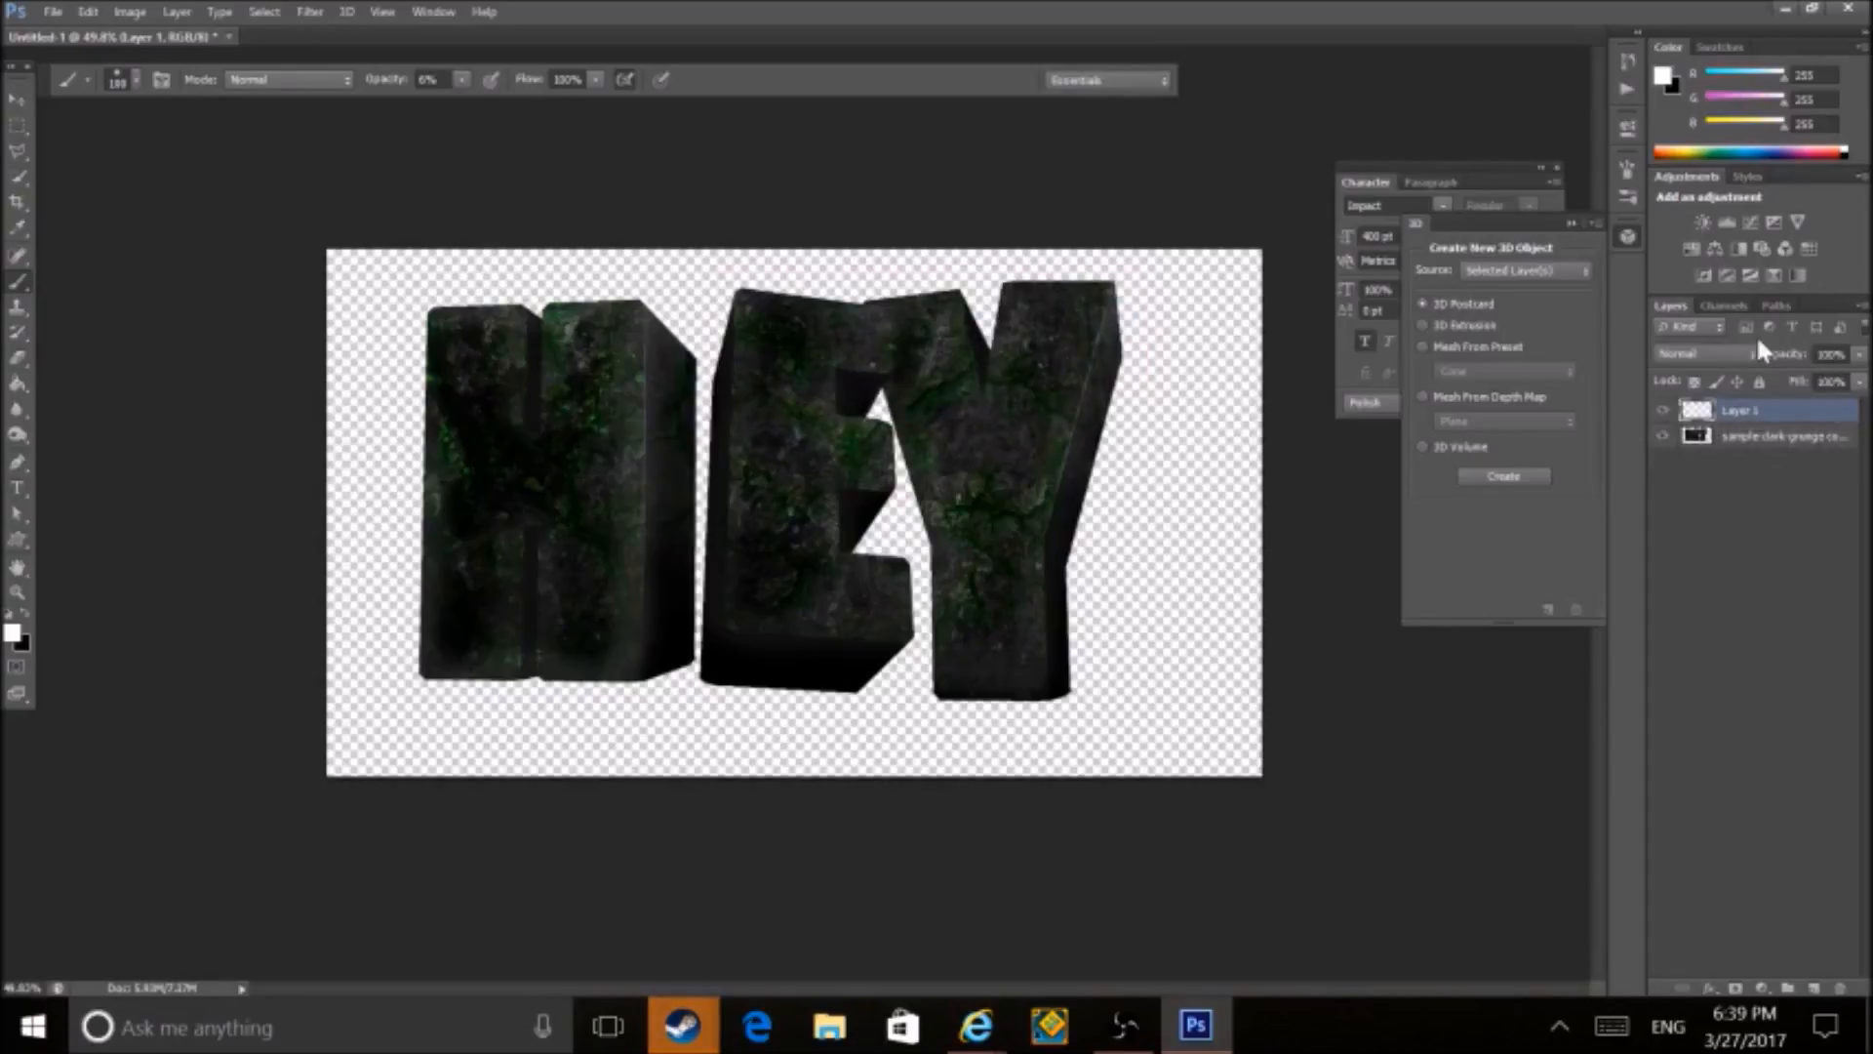
{"action": "left_click_drag", "start_coordinate": [1761, 419], "coordinate": [1742, 505]}
{"action": "left_click", "coordinate": [24, 615]}
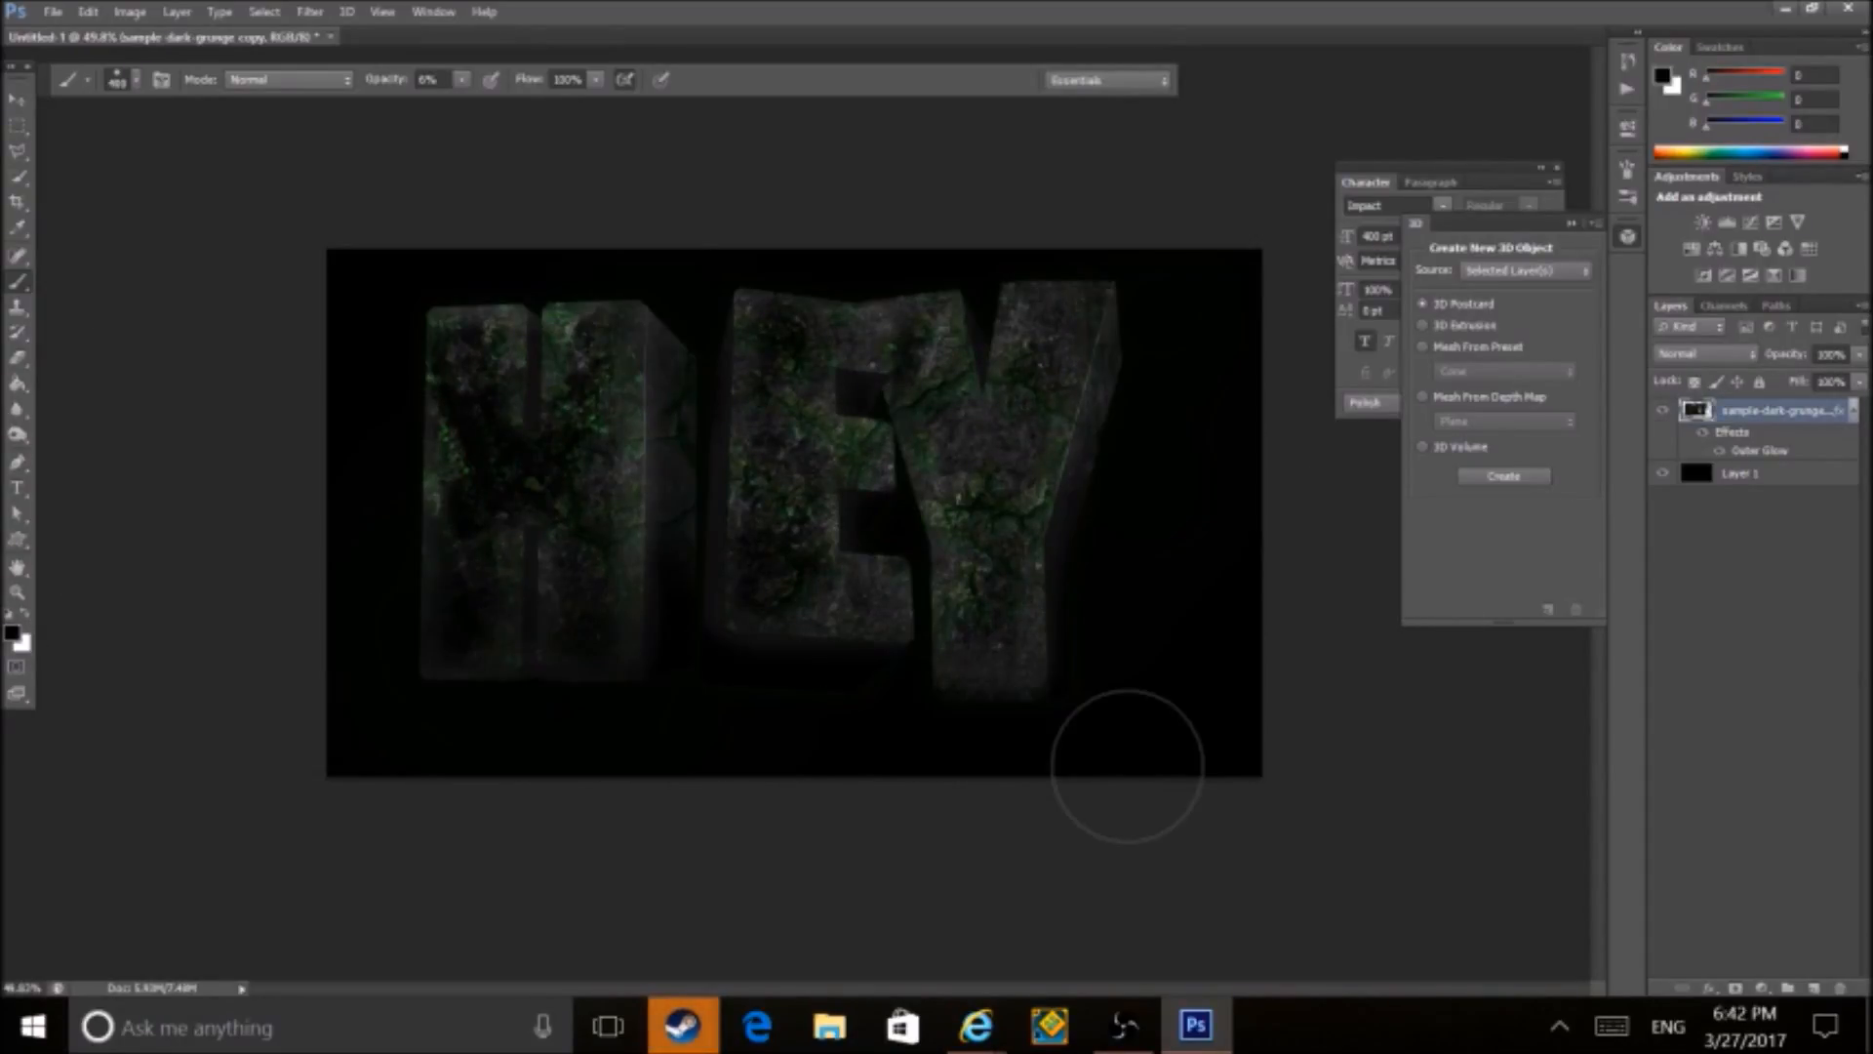